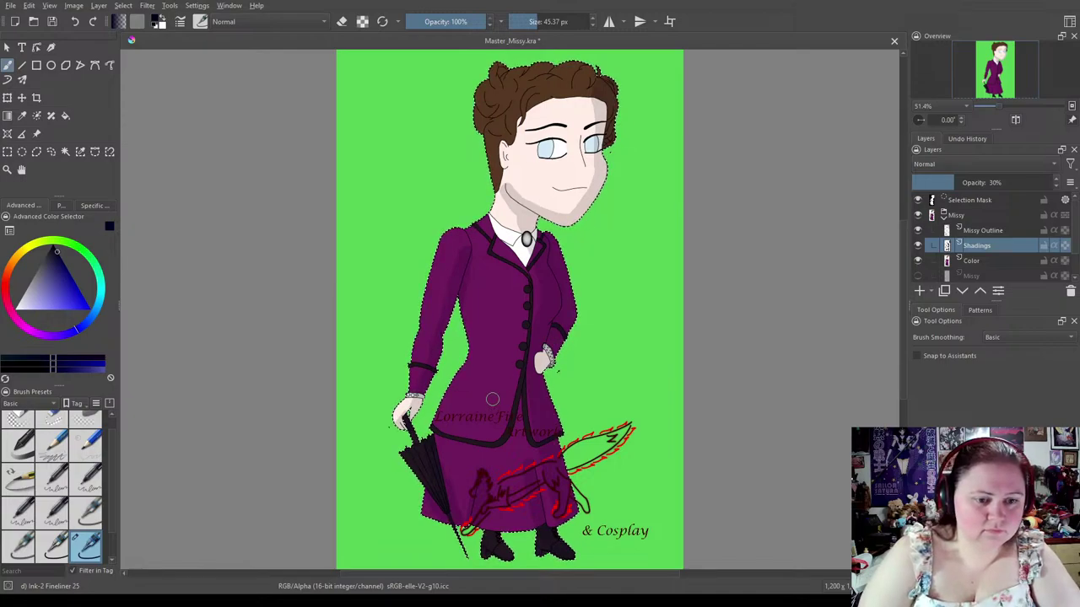
Erase along the neck and jawline shadows on the Shadings layer with a 25 px brush to smooth their edges.
{"action": "scroll", "coordinate": [494, 218], "scroll_direction": "up", "scroll_amount": 6}
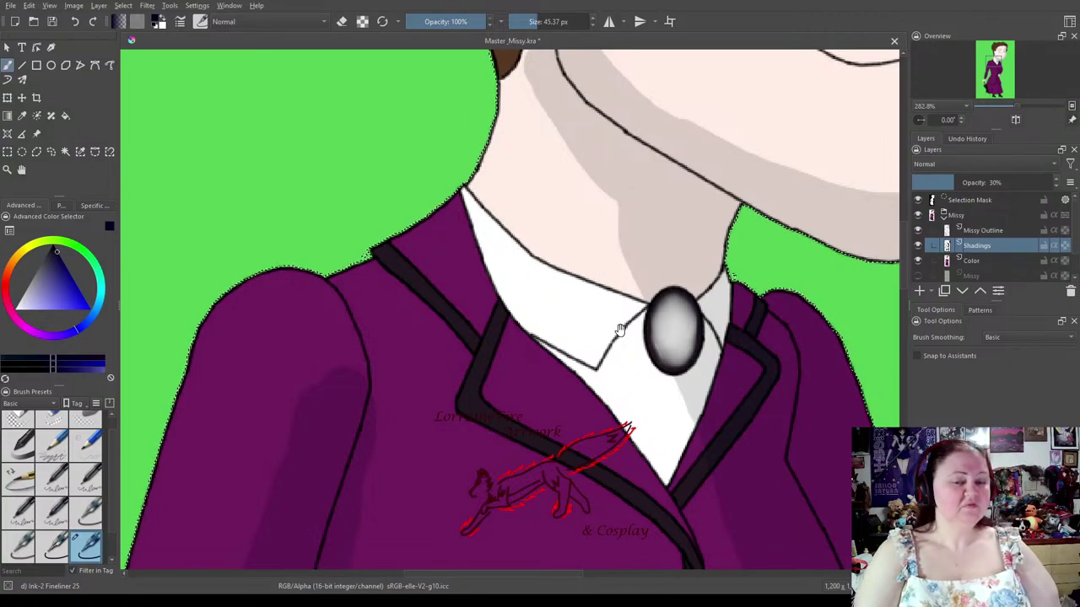
{"action": "scroll", "coordinate": [398, 89], "scroll_direction": "down", "scroll_amount": 5}
{"action": "scroll", "coordinate": [578, 194], "scroll_direction": "up", "scroll_amount": 5}
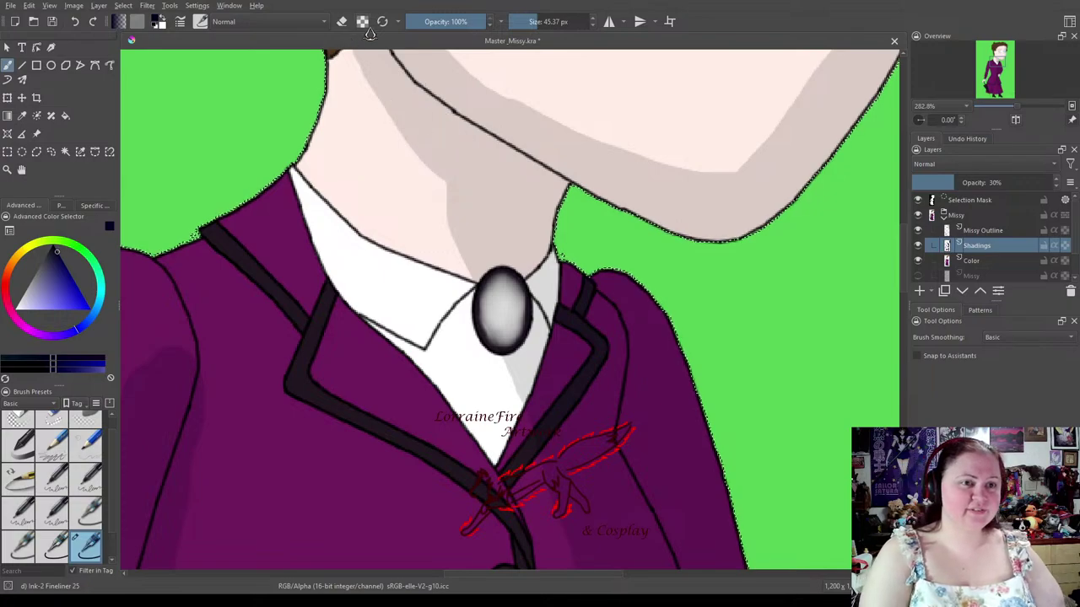
{"action": "left_click", "coordinate": [343, 21]}
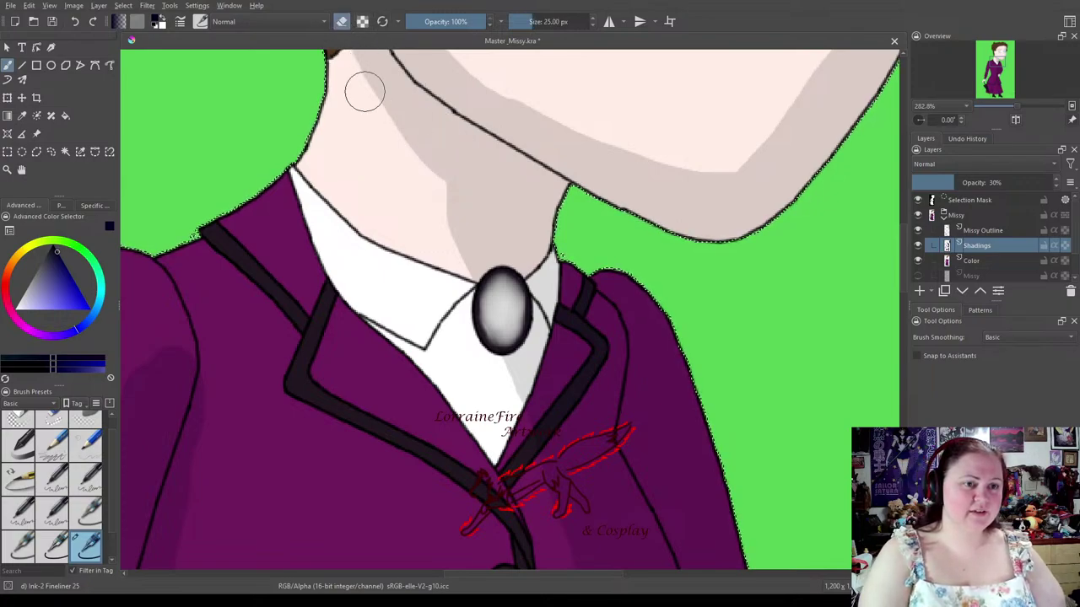
{"action": "left_click_drag", "start_coordinate": [416, 222], "coordinate": [505, 401]}
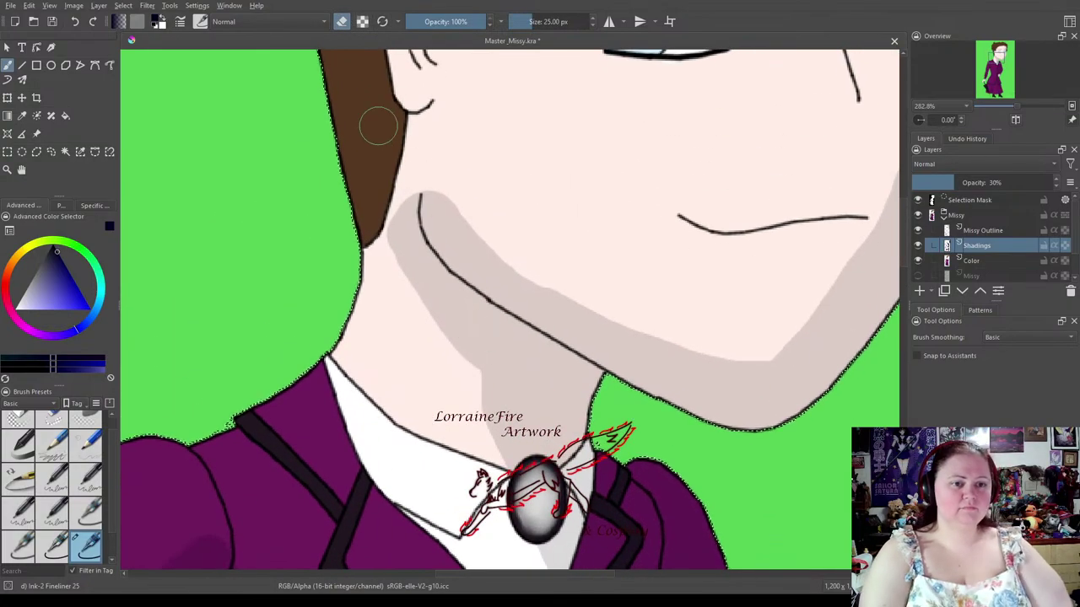
{"action": "mouse_move", "coordinate": [400, 185]}
{"action": "left_mouse_down"}
{"action": "mouse_move", "coordinate": [403, 276]}
{"action": "mouse_move", "coordinate": [400, 266]}
{"action": "mouse_move", "coordinate": [426, 317]}
{"action": "mouse_move", "coordinate": [495, 397]}
{"action": "mouse_move", "coordinate": [521, 510]}
{"action": "mouse_move", "coordinate": [505, 472]}
{"action": "mouse_move", "coordinate": [499, 400]}
{"action": "mouse_move", "coordinate": [525, 507]}
{"action": "mouse_move", "coordinate": [519, 468]}
{"action": "mouse_move", "coordinate": [643, 426]}
{"action": "left_mouse_up"}
{"action": "left_click_drag", "start_coordinate": [660, 352], "coordinate": [410, 414]}
{"action": "mouse_move", "coordinate": [316, 316]}
{"action": "left_mouse_down"}
{"action": "mouse_move", "coordinate": [356, 372]}
{"action": "mouse_move", "coordinate": [521, 444]}
{"action": "left_mouse_up"}
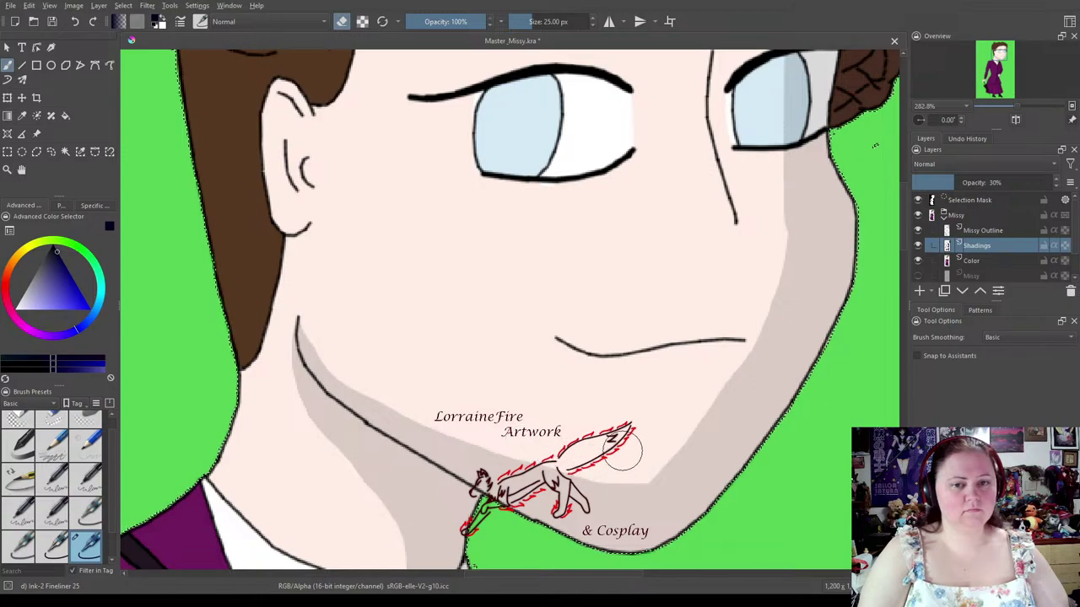
Narrow and smooth the face shading from the chin up the cheek, across the far eye and onto the forehead.
{"action": "mouse_move", "coordinate": [781, 175]}
{"action": "left_mouse_down"}
{"action": "mouse_move", "coordinate": [792, 258]}
{"action": "mouse_move", "coordinate": [763, 339]}
{"action": "mouse_move", "coordinate": [641, 491]}
{"action": "left_mouse_up"}
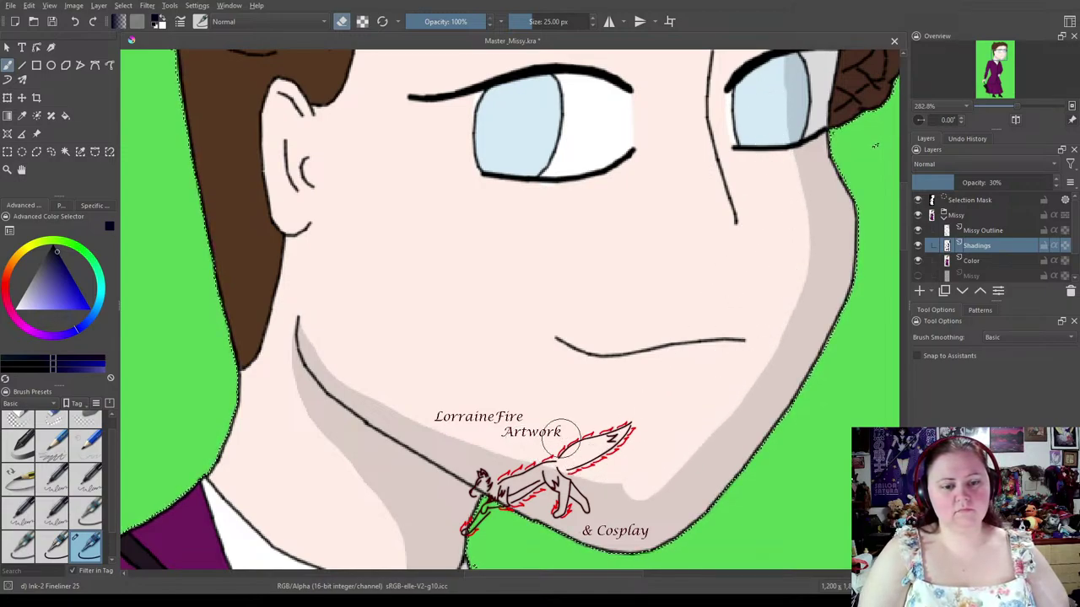
{"action": "mouse_move", "coordinate": [323, 328]}
{"action": "left_mouse_down"}
{"action": "mouse_move", "coordinate": [332, 354]}
{"action": "mouse_move", "coordinate": [414, 414]}
{"action": "mouse_move", "coordinate": [553, 473]}
{"action": "mouse_move", "coordinate": [646, 480]}
{"action": "mouse_move", "coordinate": [661, 463]}
{"action": "mouse_move", "coordinate": [475, 441]}
{"action": "mouse_move", "coordinate": [506, 462]}
{"action": "mouse_move", "coordinate": [632, 496]}
{"action": "mouse_move", "coordinate": [662, 482]}
{"action": "mouse_move", "coordinate": [723, 385]}
{"action": "mouse_move", "coordinate": [700, 434]}
{"action": "mouse_move", "coordinate": [788, 234]}
{"action": "left_mouse_up"}
{"action": "scroll", "coordinate": [788, 234], "scroll_direction": "up", "scroll_amount": 5}
{"action": "mouse_move", "coordinate": [566, 251]}
{"action": "left_mouse_down"}
{"action": "mouse_move", "coordinate": [526, 159]}
{"action": "mouse_move", "coordinate": [569, 173]}
{"action": "mouse_move", "coordinate": [583, 211]}
{"action": "mouse_move", "coordinate": [561, 450]}
{"action": "left_mouse_up"}
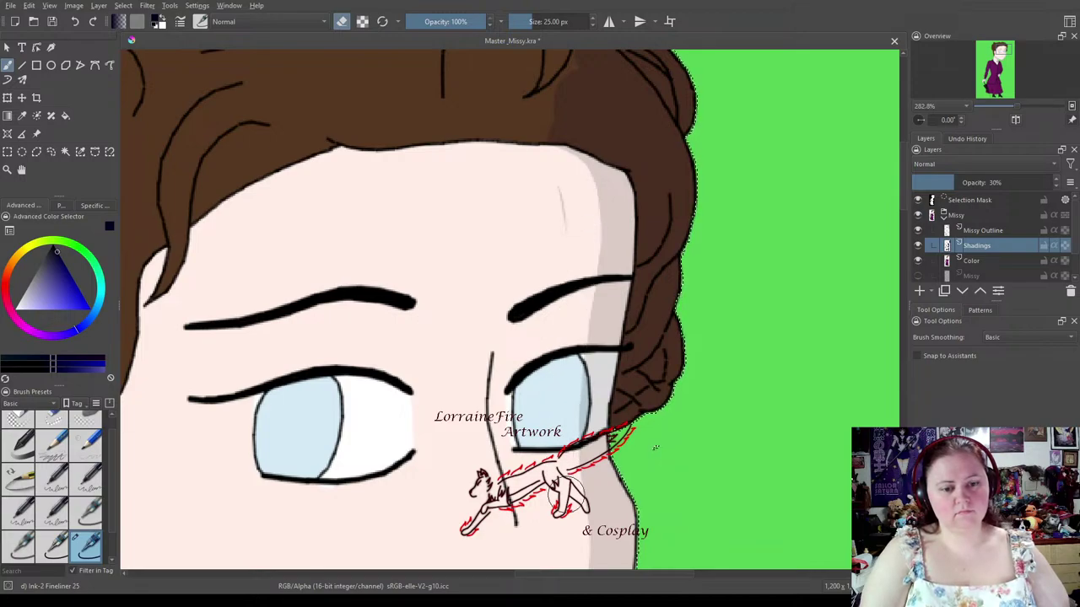
Erase the rough edge of the hair shading above the forehead to form one clean curve.
{"action": "scroll", "coordinate": [561, 221], "scroll_direction": "up", "scroll_amount": 5}
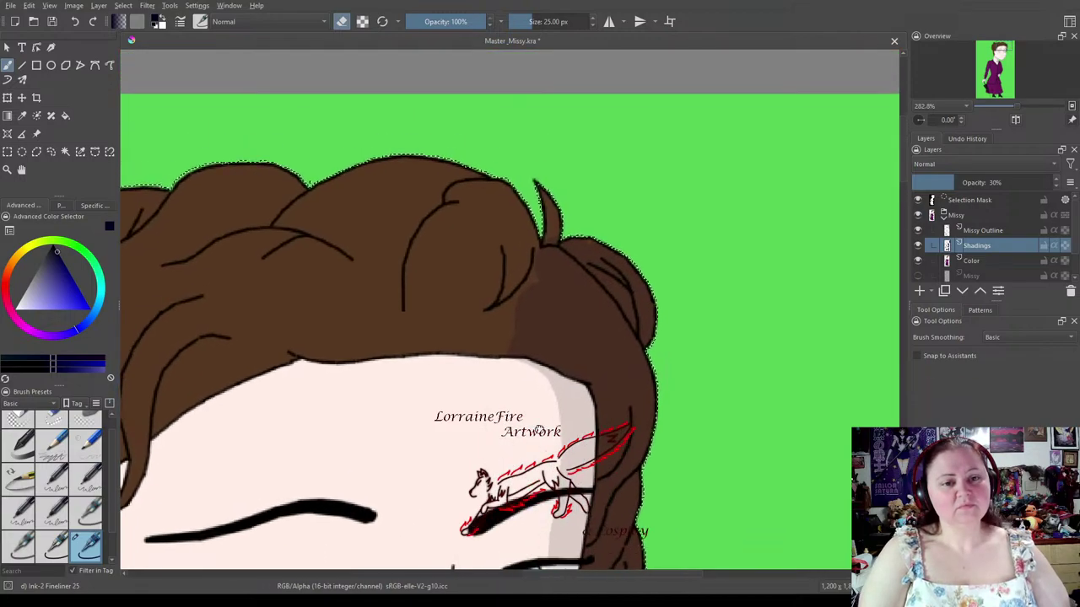
{"action": "left_click", "coordinate": [341, 21]}
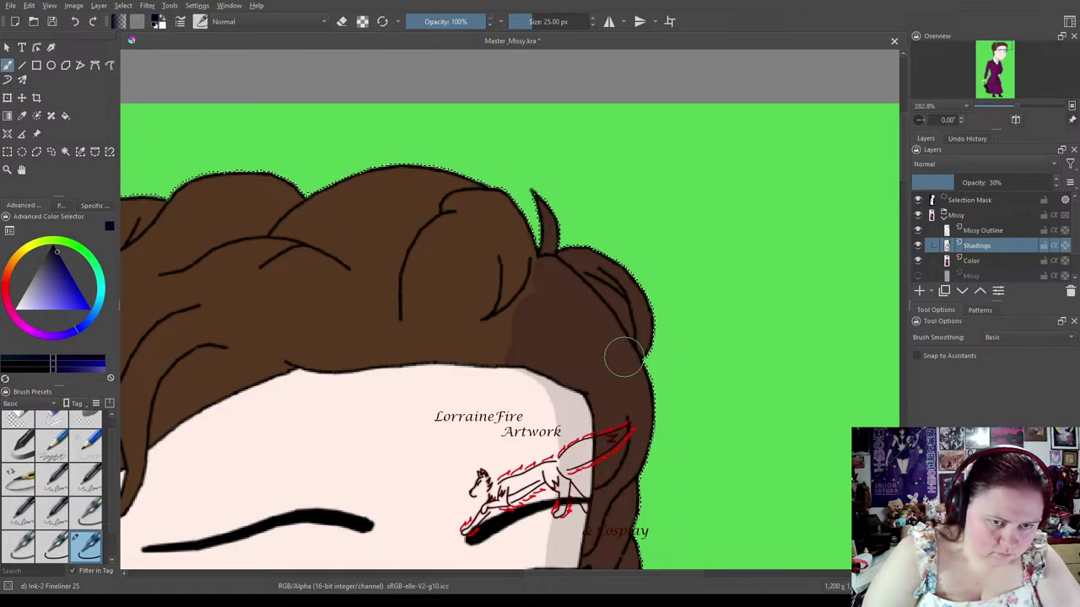
{"action": "left_click", "coordinate": [342, 21]}
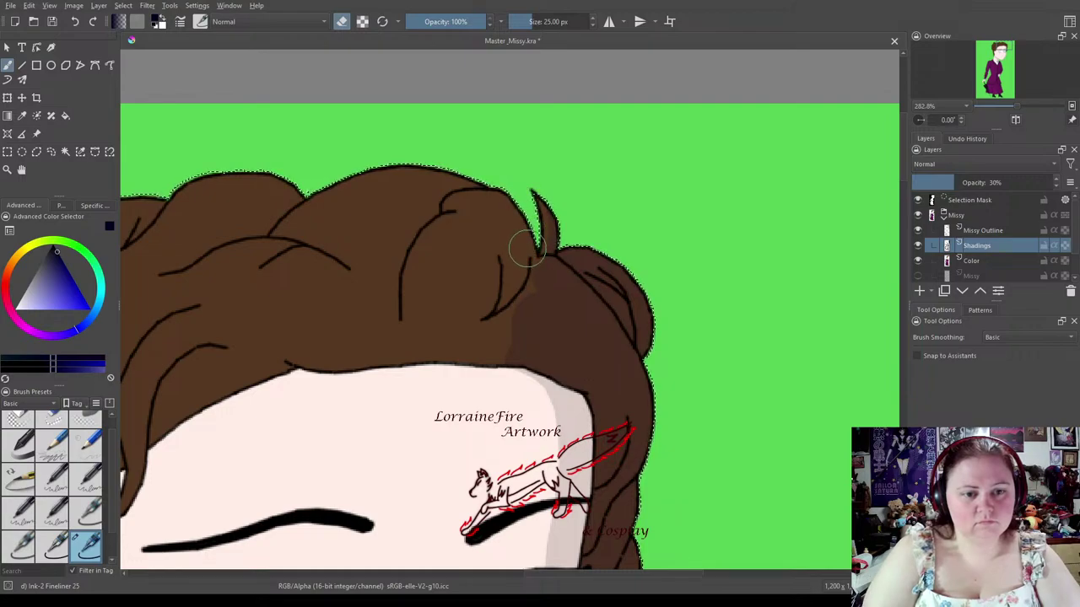
{"action": "mouse_move", "coordinate": [532, 276]}
{"action": "left_mouse_down"}
{"action": "mouse_move", "coordinate": [520, 323]}
{"action": "mouse_move", "coordinate": [491, 361]}
{"action": "mouse_move", "coordinate": [521, 328]}
{"action": "mouse_move", "coordinate": [529, 265]}
{"action": "mouse_move", "coordinate": [528, 305]}
{"action": "mouse_move", "coordinate": [503, 362]}
{"action": "left_mouse_up"}
{"action": "scroll", "coordinate": [429, 451], "scroll_direction": "down", "scroll_amount": 12}
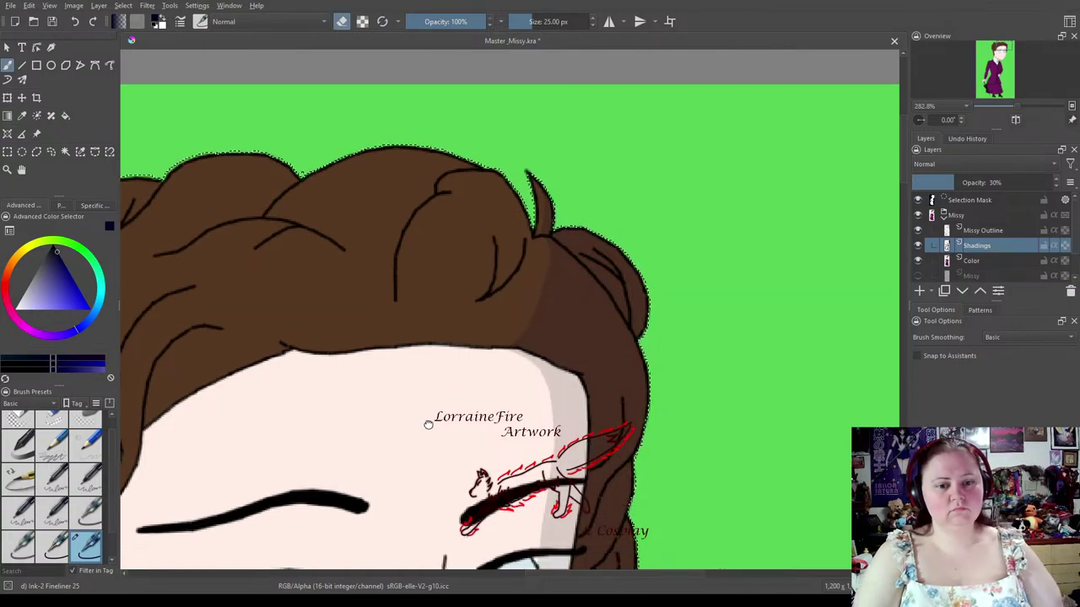
Smooth the shading edge on the shirt and down the jacket front beside the buttons by erasing.
{"action": "mouse_move", "coordinate": [625, 379]}
{"action": "left_mouse_down"}
{"action": "mouse_move", "coordinate": [650, 430]}
{"action": "mouse_move", "coordinate": [692, 427]}
{"action": "mouse_move", "coordinate": [628, 455]}
{"action": "mouse_move", "coordinate": [439, 472]}
{"action": "mouse_move", "coordinate": [716, 221]}
{"action": "left_mouse_up"}
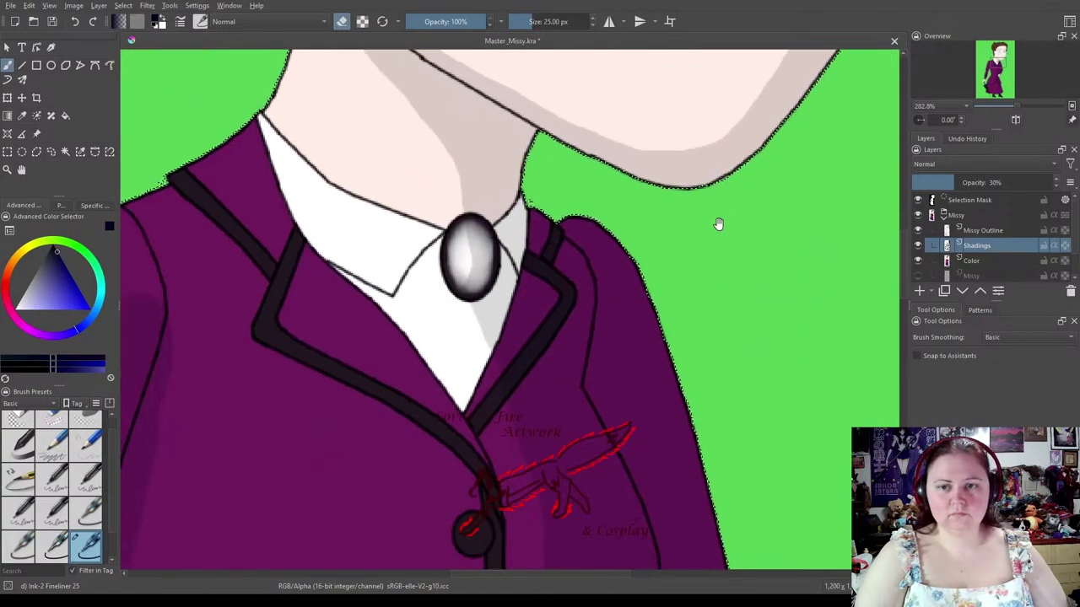
{"action": "scroll", "coordinate": [680, 234], "scroll_direction": "down", "scroll_amount": 3}
{"action": "scroll", "coordinate": [680, 421], "scroll_direction": "up", "scroll_amount": 2}
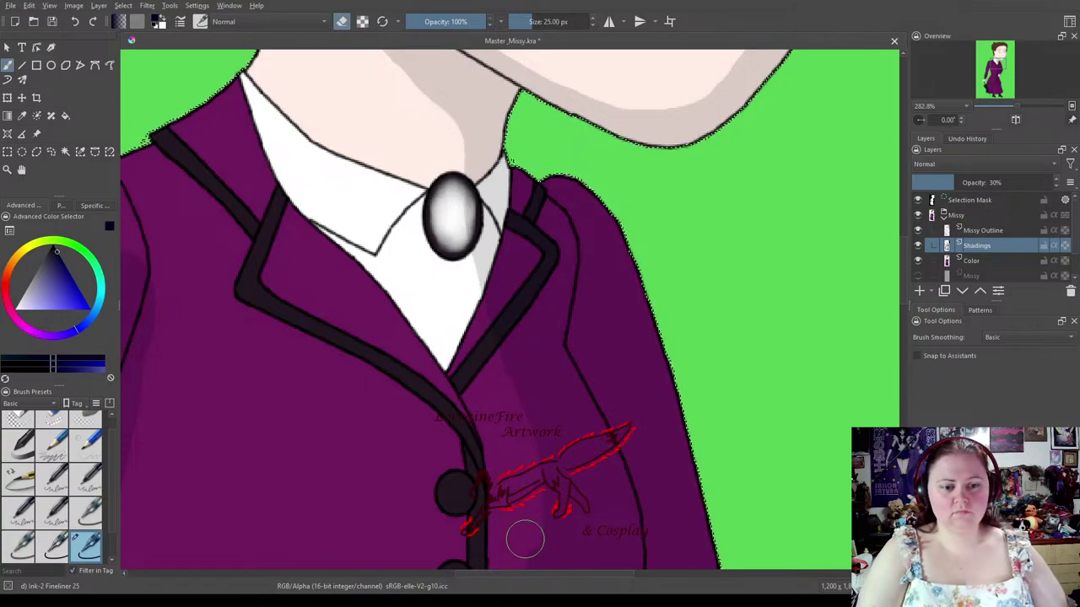
{"action": "left_click_drag", "start_coordinate": [578, 498], "coordinate": [582, 192]}
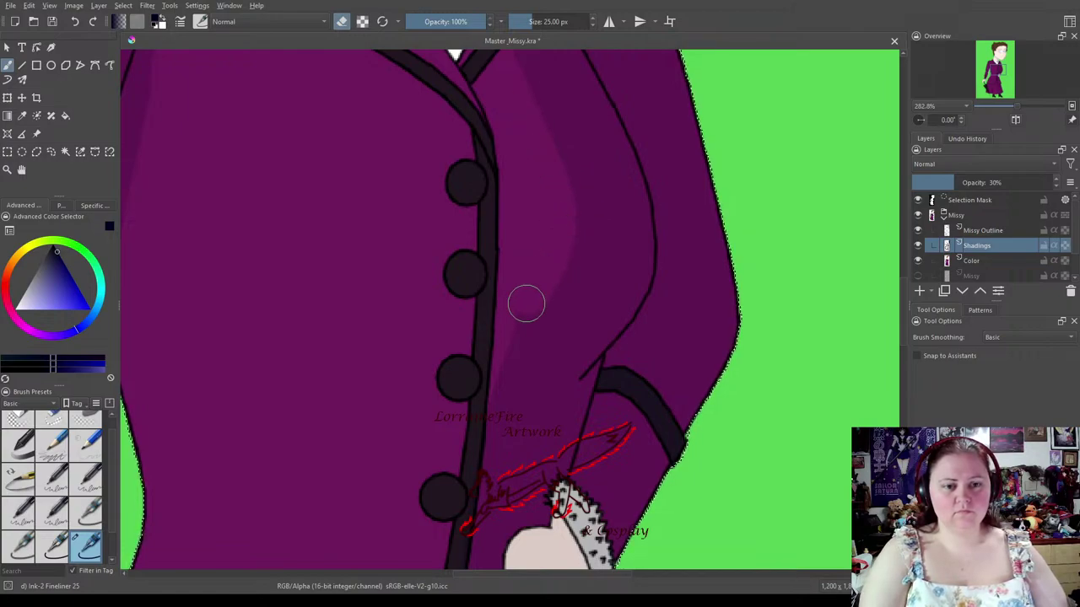
{"action": "left_click_drag", "start_coordinate": [494, 507], "coordinate": [602, 193]}
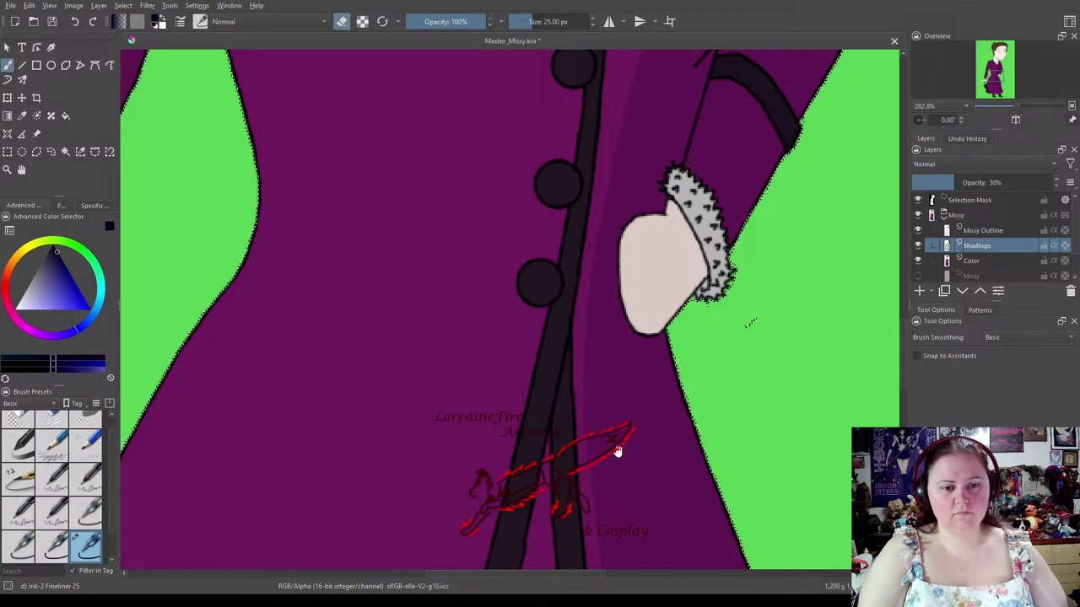
Erase along the shading edge from the lower jacket down the outer skirt panel to the hem.
{"action": "left_click_drag", "start_coordinate": [615, 447], "coordinate": [545, 185]}
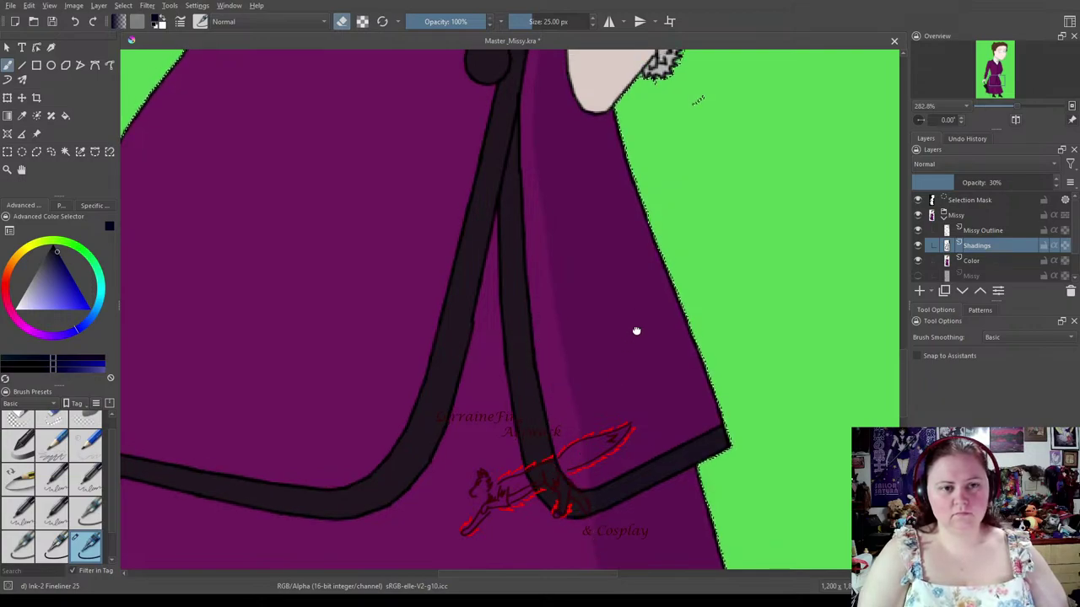
{"action": "scroll", "coordinate": [639, 318], "scroll_direction": "up", "scroll_amount": 5}
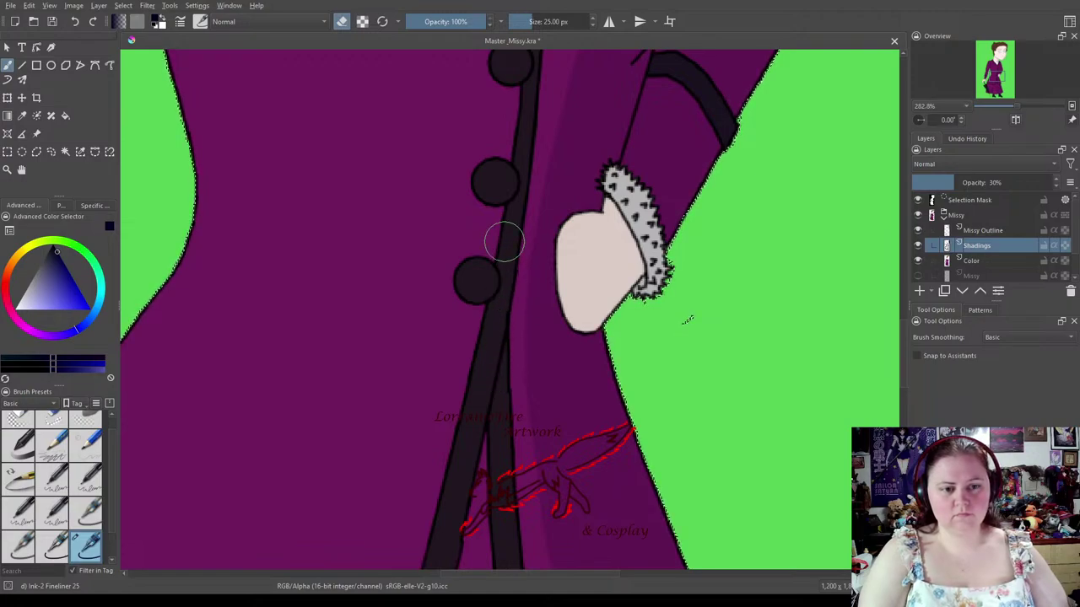
{"action": "scroll", "coordinate": [608, 511], "scroll_direction": "up", "scroll_amount": 5}
{"action": "mouse_move", "coordinate": [619, 410]}
{"action": "left_mouse_down"}
{"action": "mouse_move", "coordinate": [506, 250]}
{"action": "mouse_move", "coordinate": [486, 191]}
{"action": "left_mouse_up"}
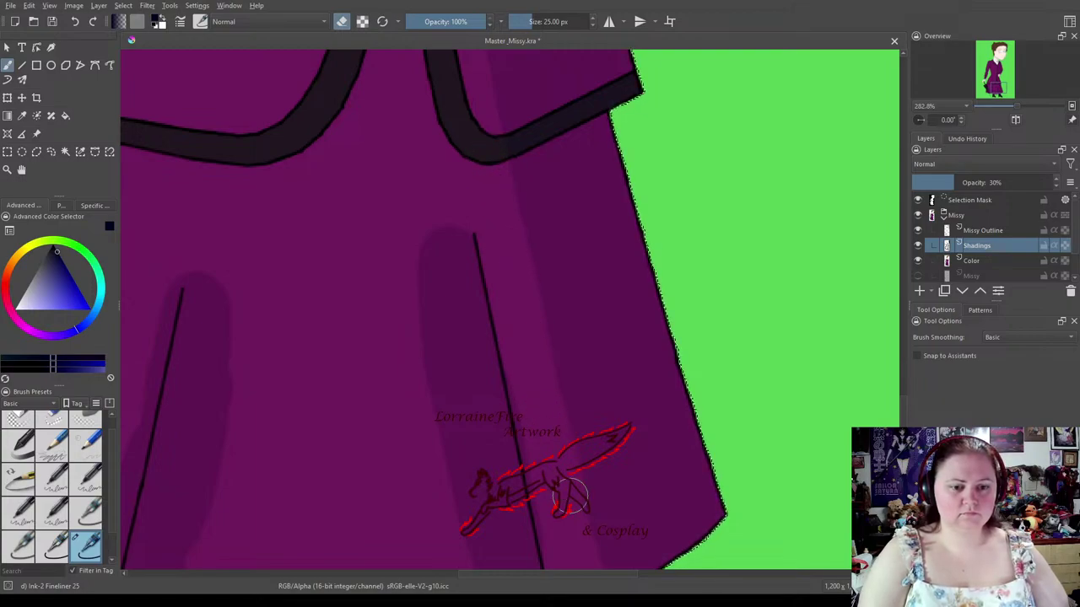
{"action": "left_click_drag", "start_coordinate": [585, 559], "coordinate": [509, 292]}
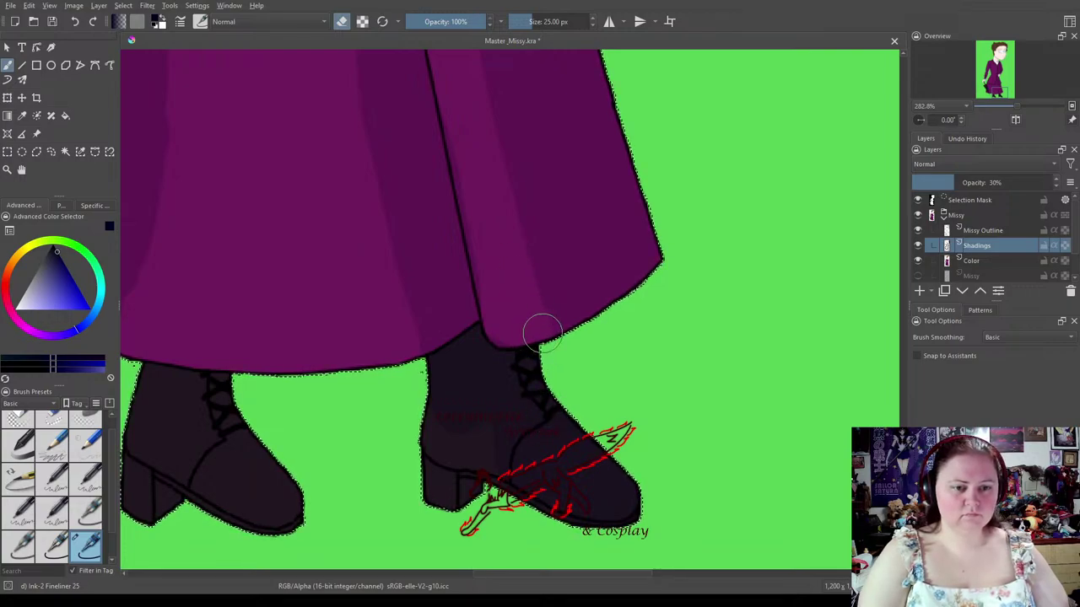
Touch up the skirt shading at the hem and rework the boot shading below it by painting and erasing.
{"action": "left_click", "coordinate": [341, 21]}
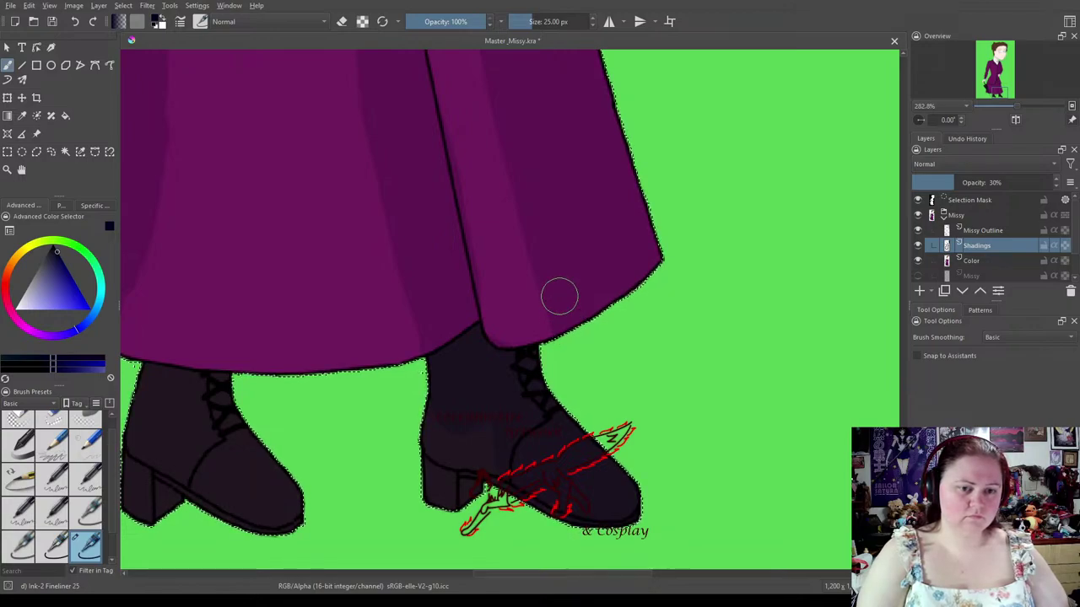
{"action": "left_click", "coordinate": [340, 23]}
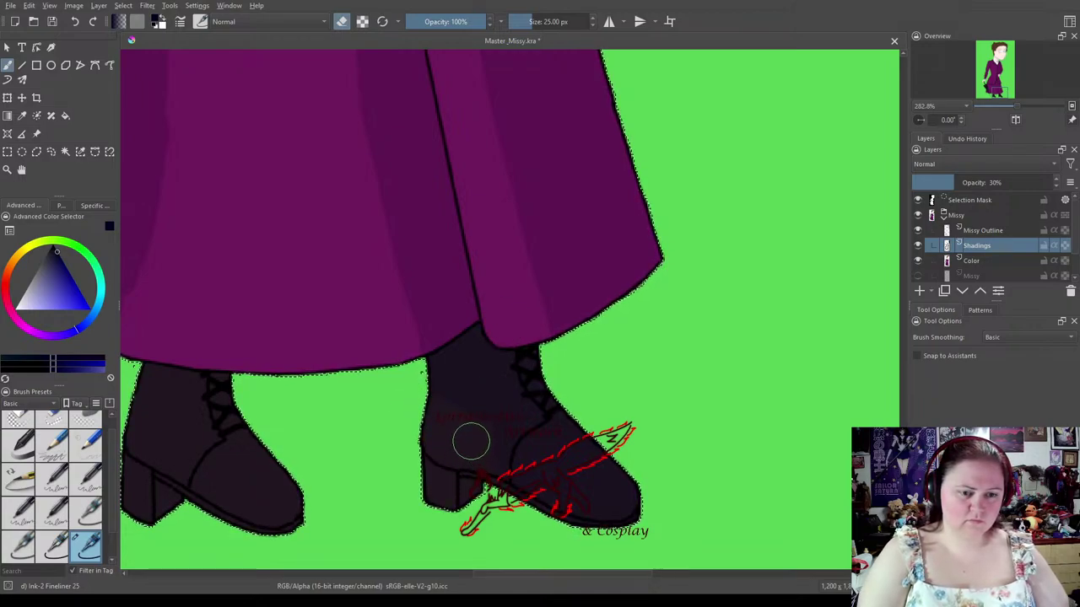
{"action": "left_click", "coordinate": [342, 21]}
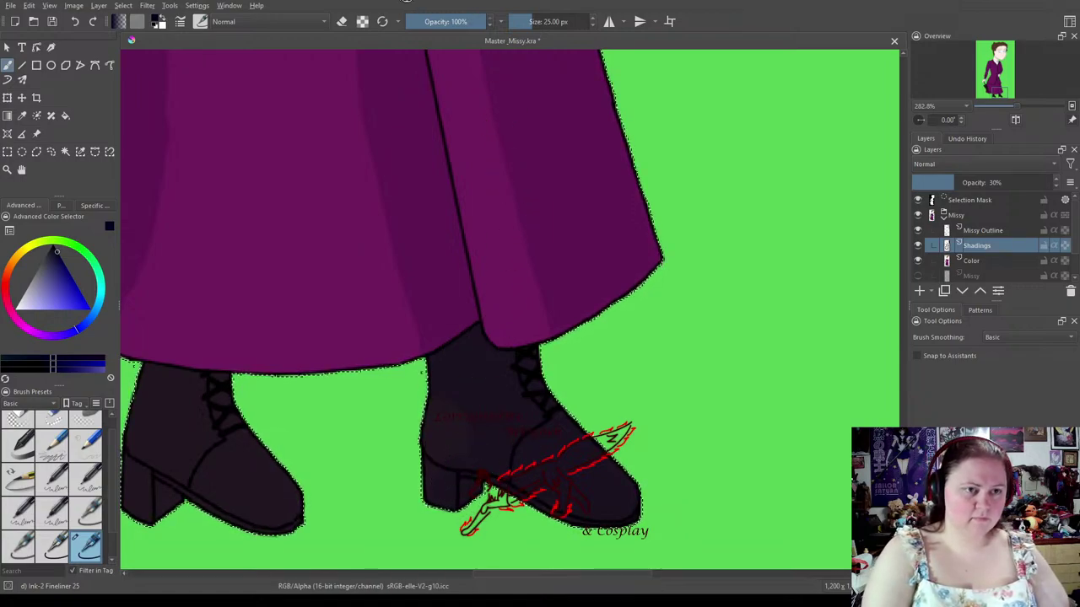
{"action": "left_click", "coordinate": [342, 22]}
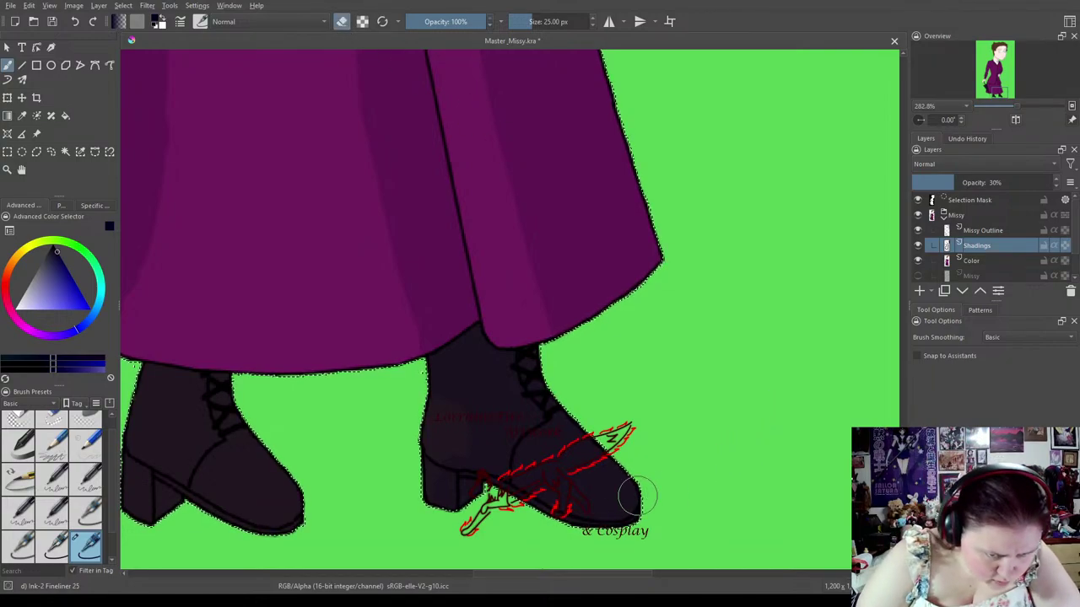
{"action": "left_click", "coordinate": [342, 22]}
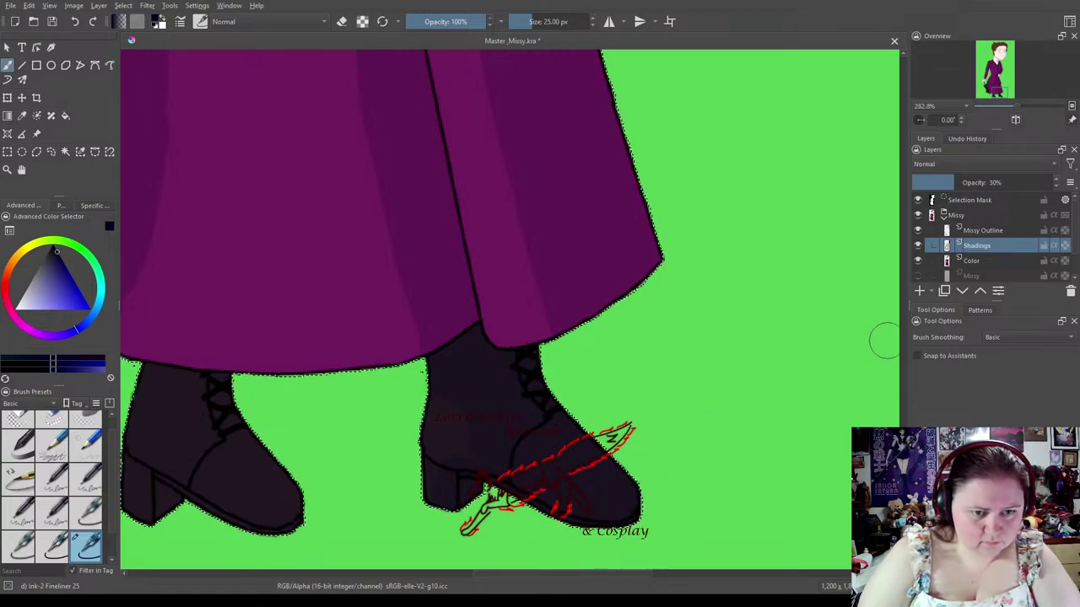
Set the Shadings layer's opacity to 65% and erase the shading from the same boot's rear ankle and heel.
{"action": "left_click", "coordinate": [1003, 182]}
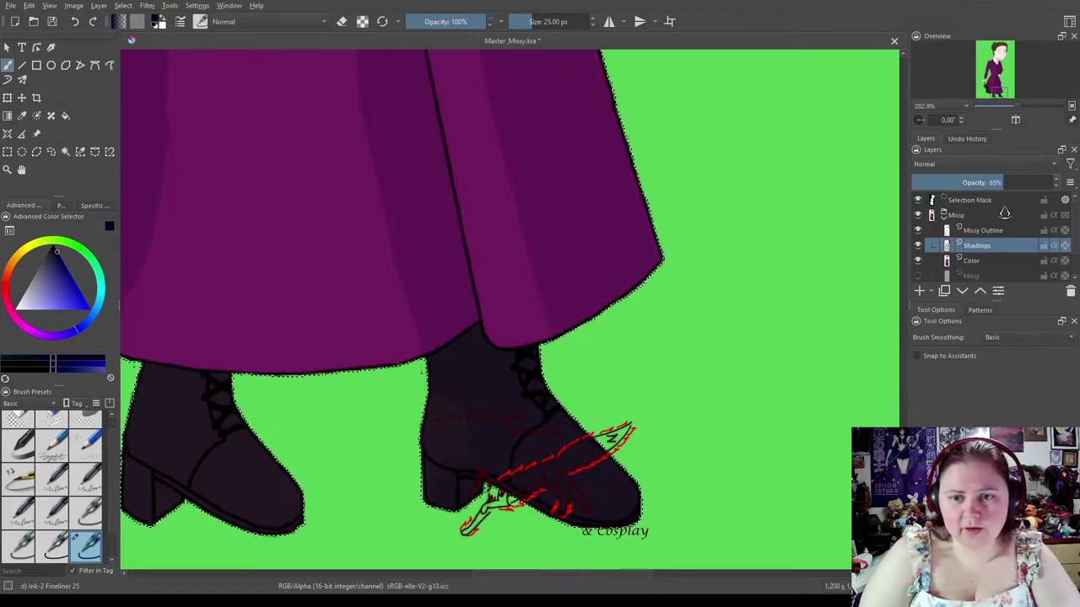
{"action": "left_click", "coordinate": [342, 21]}
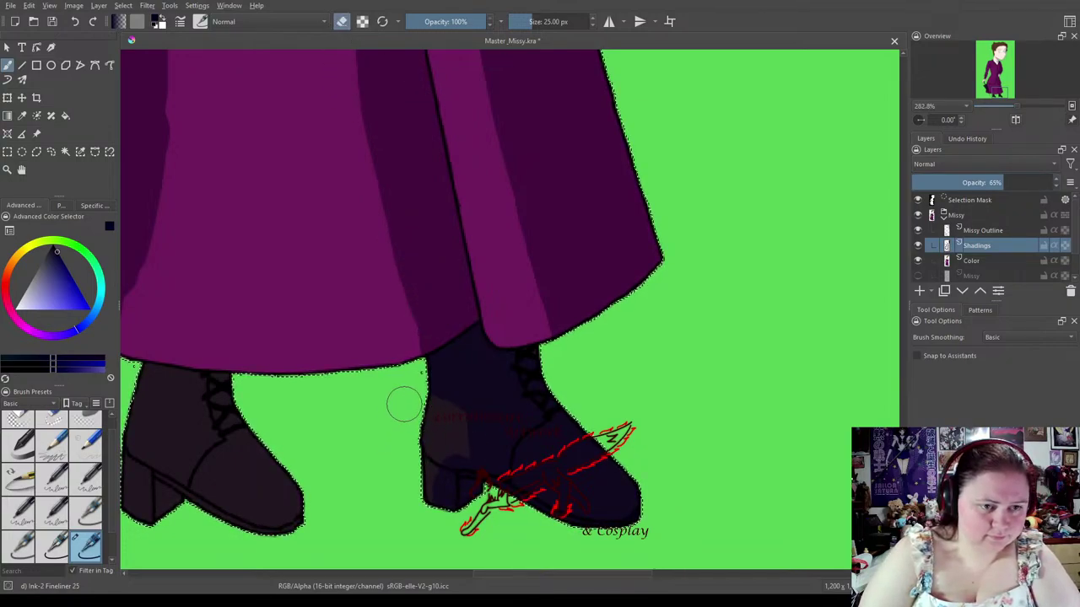
{"action": "mouse_move", "coordinate": [432, 409]}
{"action": "left_mouse_down"}
{"action": "mouse_move", "coordinate": [456, 414]}
{"action": "mouse_move", "coordinate": [460, 445]}
{"action": "mouse_move", "coordinate": [459, 430]}
{"action": "mouse_move", "coordinate": [448, 452]}
{"action": "left_mouse_up"}
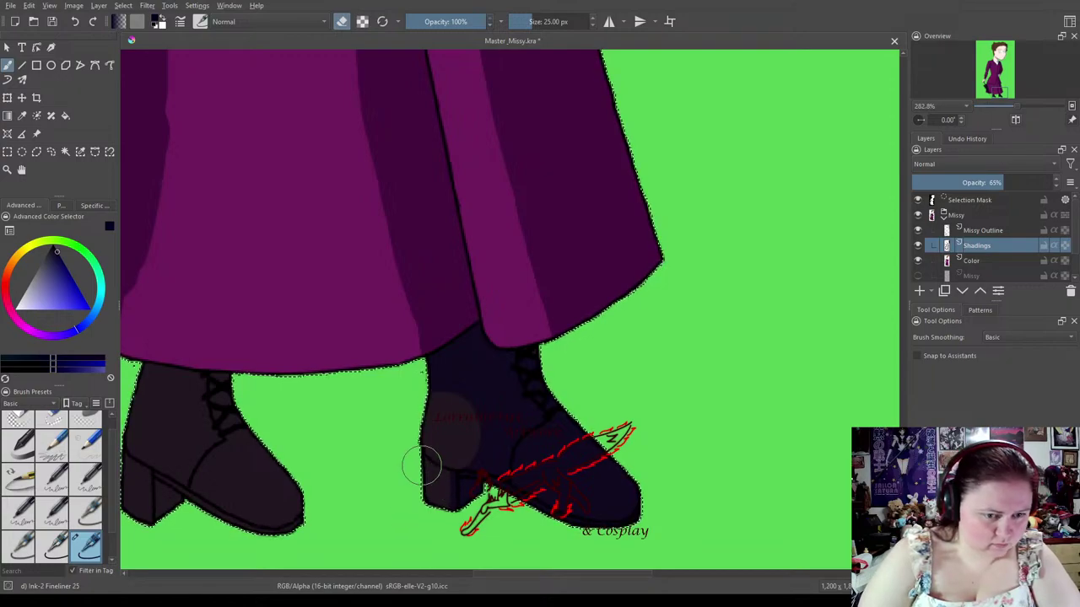
{"action": "left_click", "coordinate": [52, 547]}
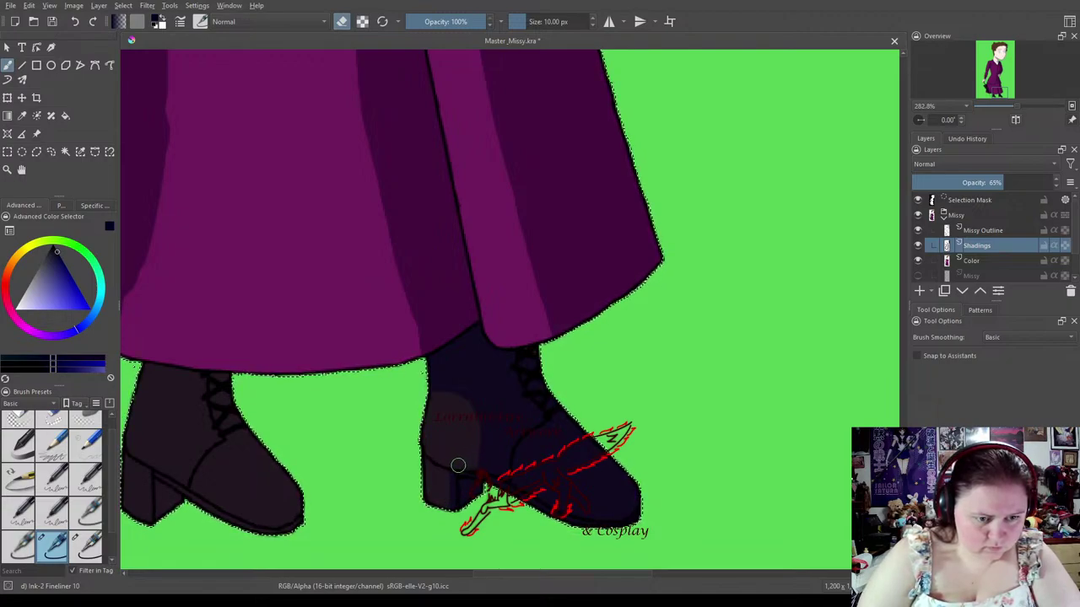
Paint shading over the boot nearer the umbrella with Ink-2 Fineliner 25, leaving a lit patch at the rear ankle.
{"action": "left_click_drag", "start_coordinate": [343, 394], "coordinate": [560, 314]}
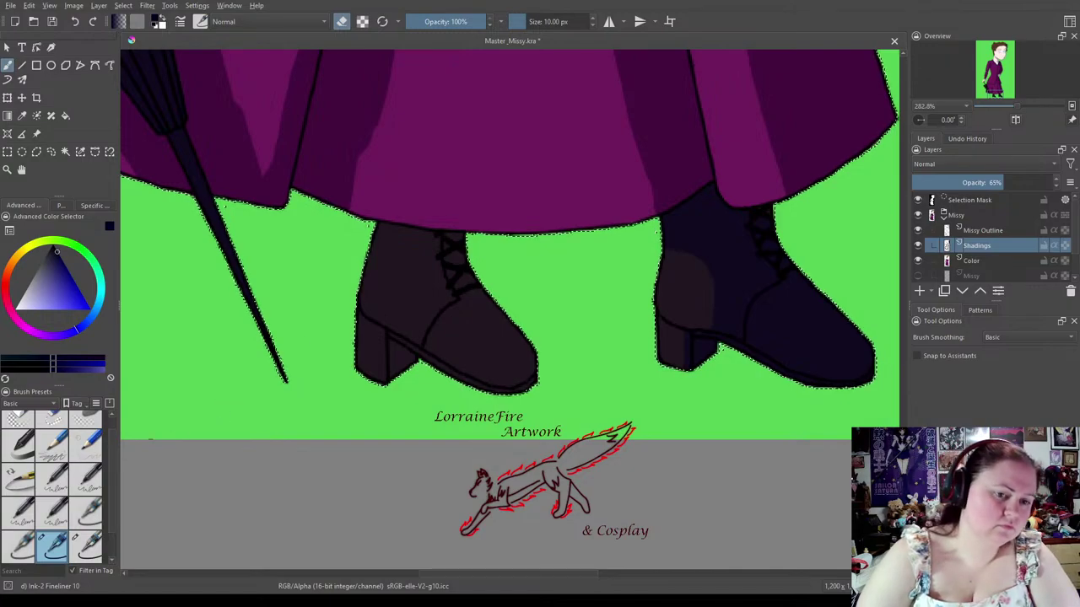
{"action": "left_click", "coordinate": [87, 547]}
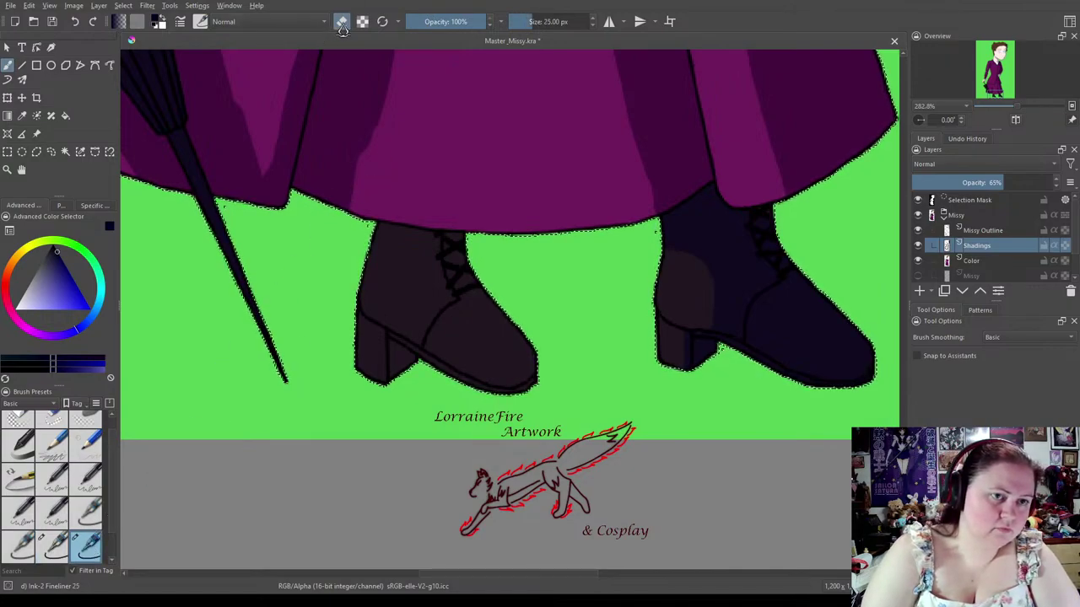
{"action": "mouse_move", "coordinate": [372, 239]}
{"action": "left_mouse_down"}
{"action": "mouse_move", "coordinate": [454, 249]}
{"action": "mouse_move", "coordinate": [395, 258]}
{"action": "mouse_move", "coordinate": [464, 262]}
{"action": "mouse_move", "coordinate": [433, 267]}
{"action": "mouse_move", "coordinate": [411, 348]}
{"action": "left_mouse_up"}
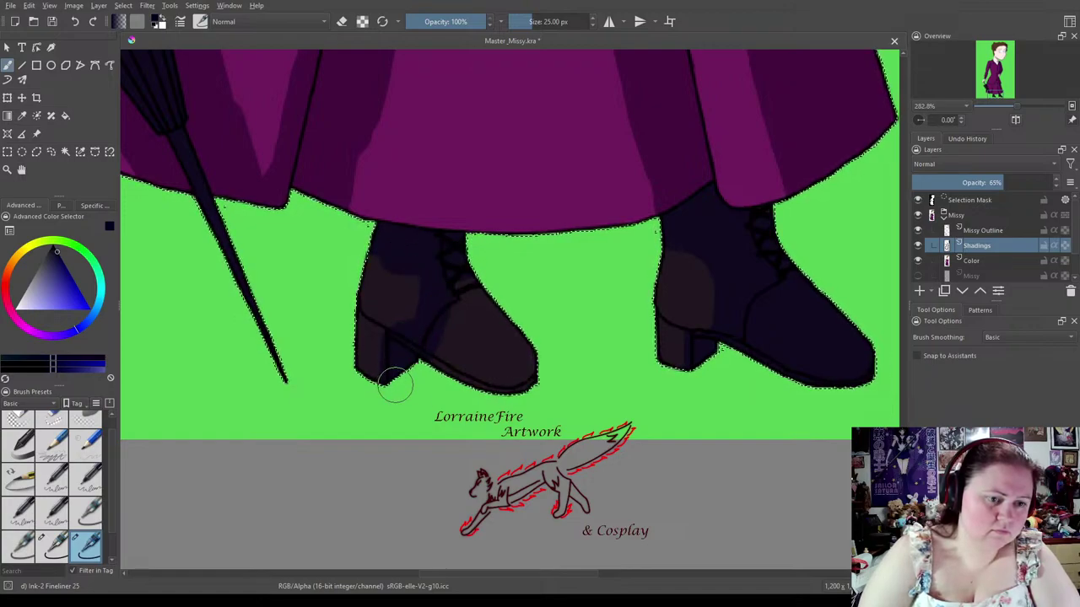
{"action": "mouse_move", "coordinate": [381, 365]}
{"action": "left_mouse_down"}
{"action": "mouse_move", "coordinate": [405, 309]}
{"action": "mouse_move", "coordinate": [439, 276]}
{"action": "left_mouse_up"}
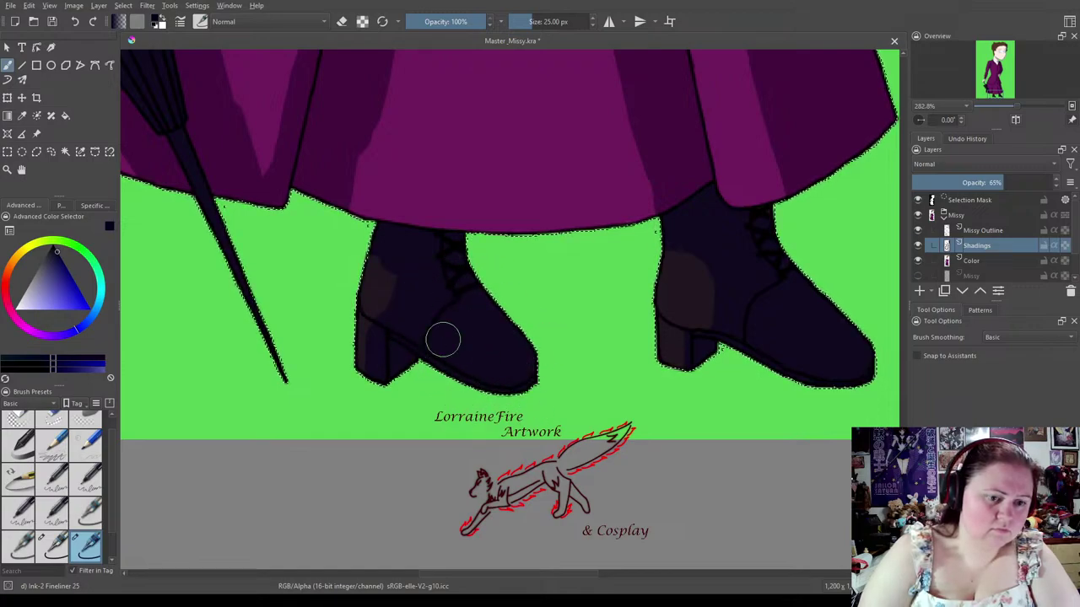
Erase shading with Ink-2 Fineliner 10 to shape the lit areas on the rear ankles and heels of both boots.
{"action": "left_click", "coordinate": [53, 547]}
{"action": "key", "text": "e"}
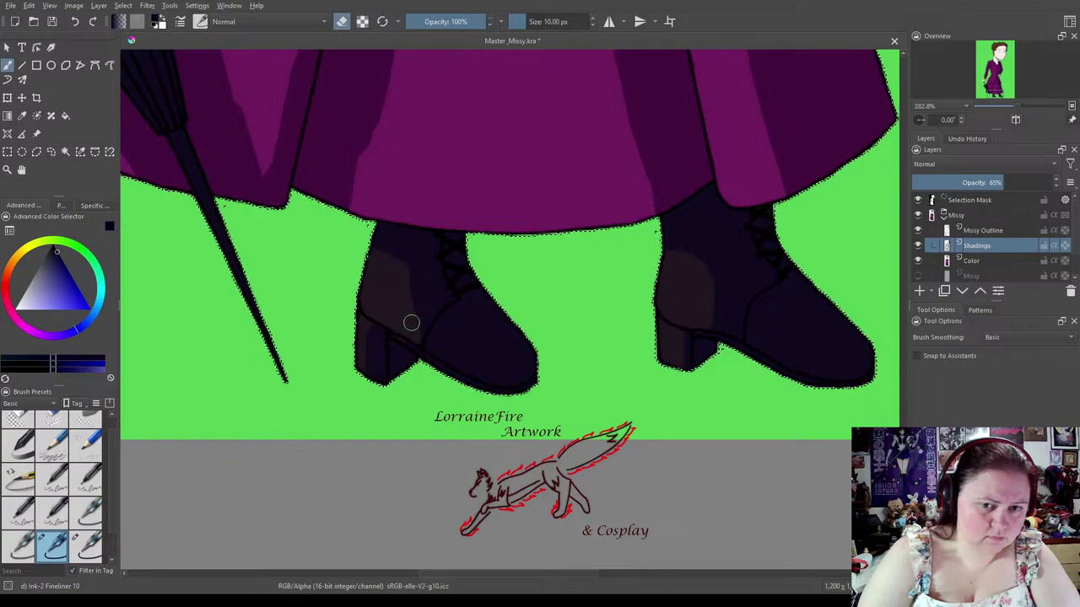
{"action": "left_click_drag", "start_coordinate": [701, 273], "coordinate": [738, 327]}
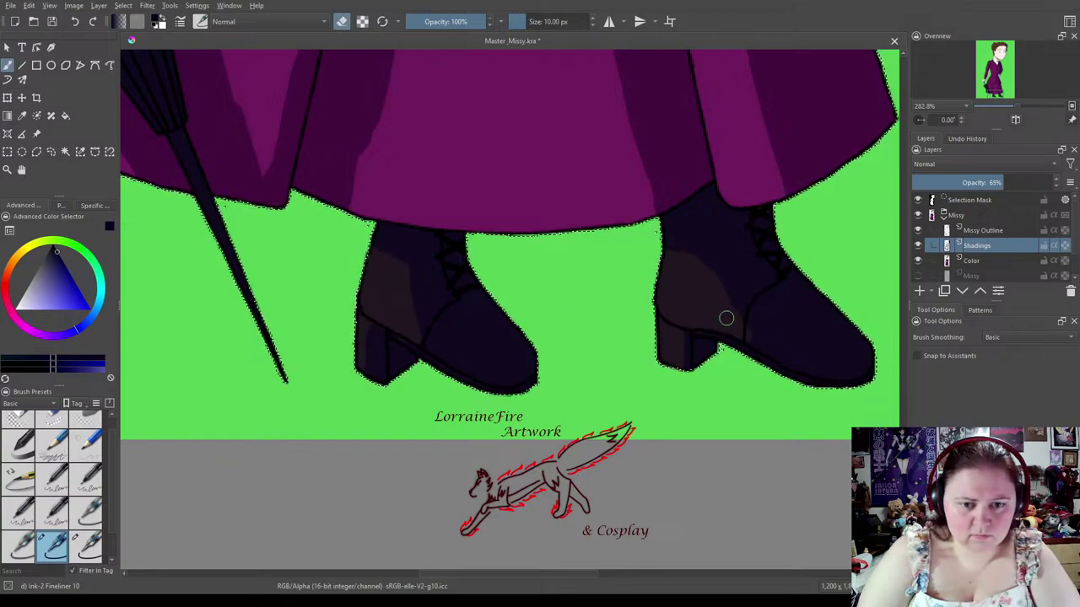
{"action": "mouse_move", "coordinate": [409, 357]}
{"action": "left_mouse_down"}
{"action": "mouse_move", "coordinate": [399, 286]}
{"action": "mouse_move", "coordinate": [421, 324]}
{"action": "left_mouse_up"}
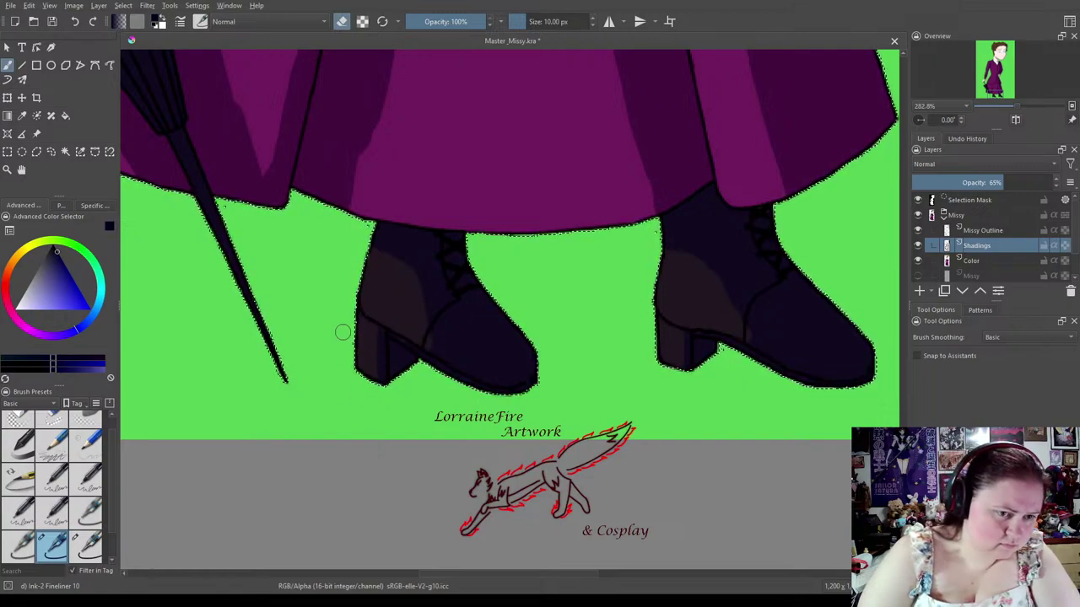
Erase the shading beside the skirt fold farther from the umbrella down to a thin wedge, using Ink-2 Fineliner 25 and 10.
{"action": "left_click", "coordinate": [341, 21]}
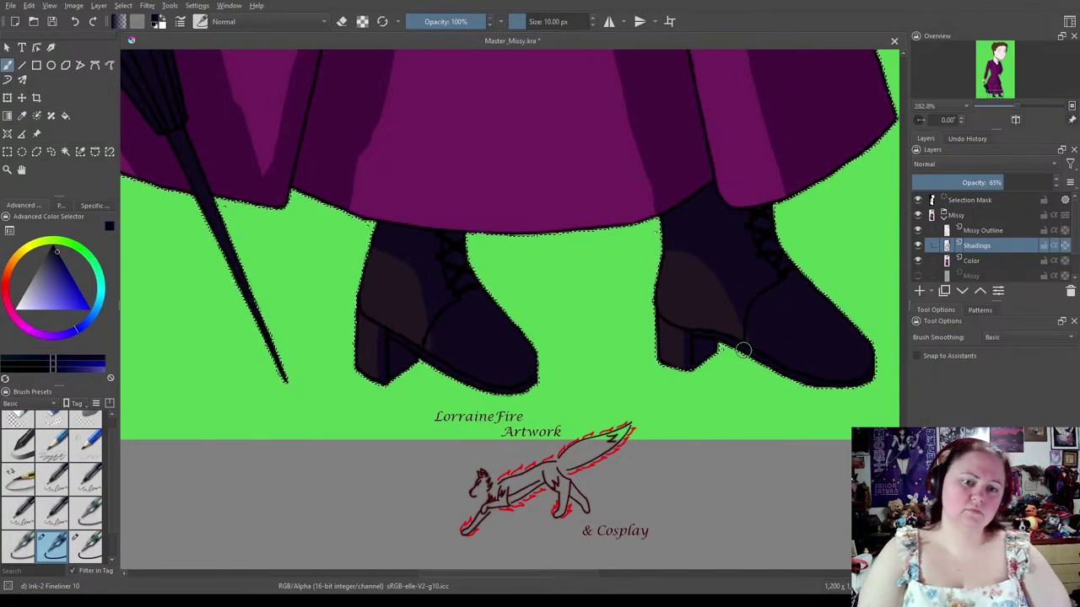
{"action": "left_click", "coordinate": [91, 546]}
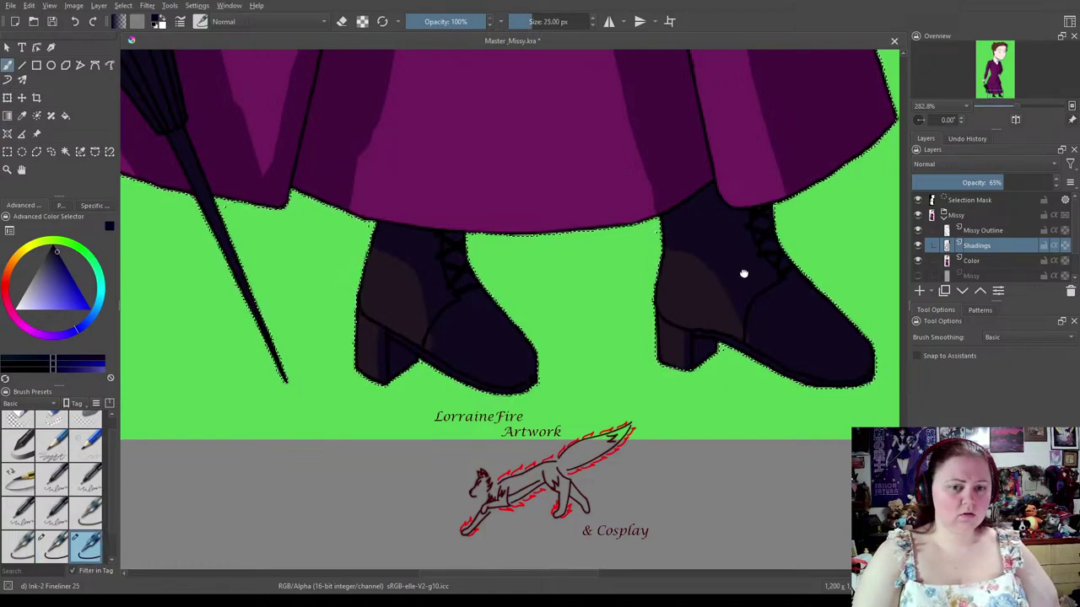
{"action": "left_click_drag", "start_coordinate": [748, 272], "coordinate": [518, 482]}
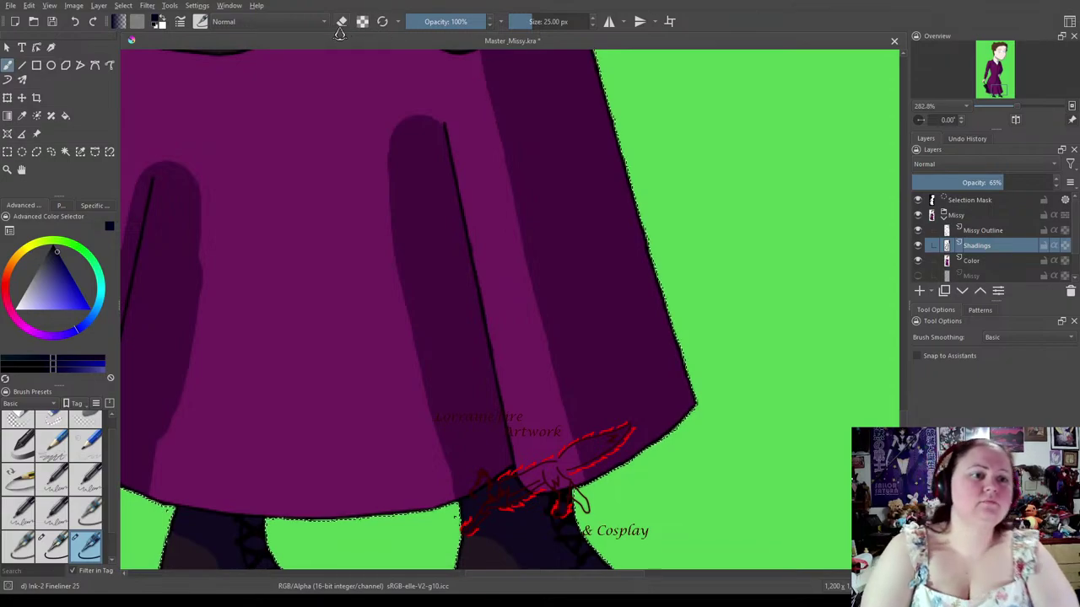
{"action": "left_click", "coordinate": [341, 23]}
{"action": "mouse_move", "coordinate": [428, 105]}
{"action": "left_mouse_down"}
{"action": "mouse_move", "coordinate": [416, 158]}
{"action": "mouse_move", "coordinate": [423, 130]}
{"action": "mouse_move", "coordinate": [431, 241]}
{"action": "mouse_move", "coordinate": [434, 219]}
{"action": "mouse_move", "coordinate": [475, 465]}
{"action": "mouse_move", "coordinate": [449, 484]}
{"action": "mouse_move", "coordinate": [393, 190]}
{"action": "mouse_move", "coordinate": [388, 92]}
{"action": "left_mouse_up"}
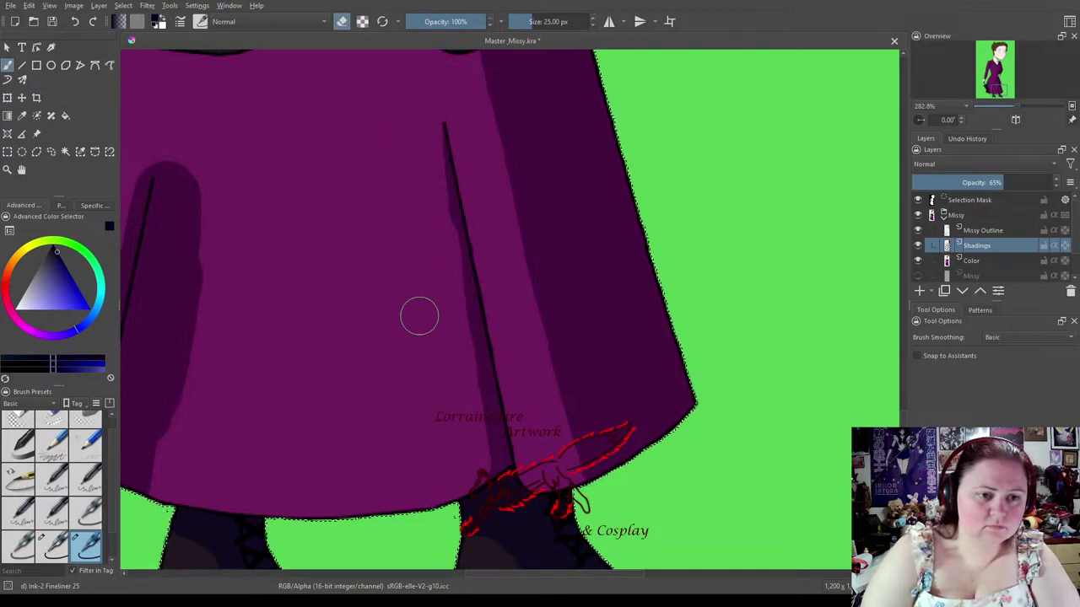
{"action": "left_click", "coordinate": [54, 545]}
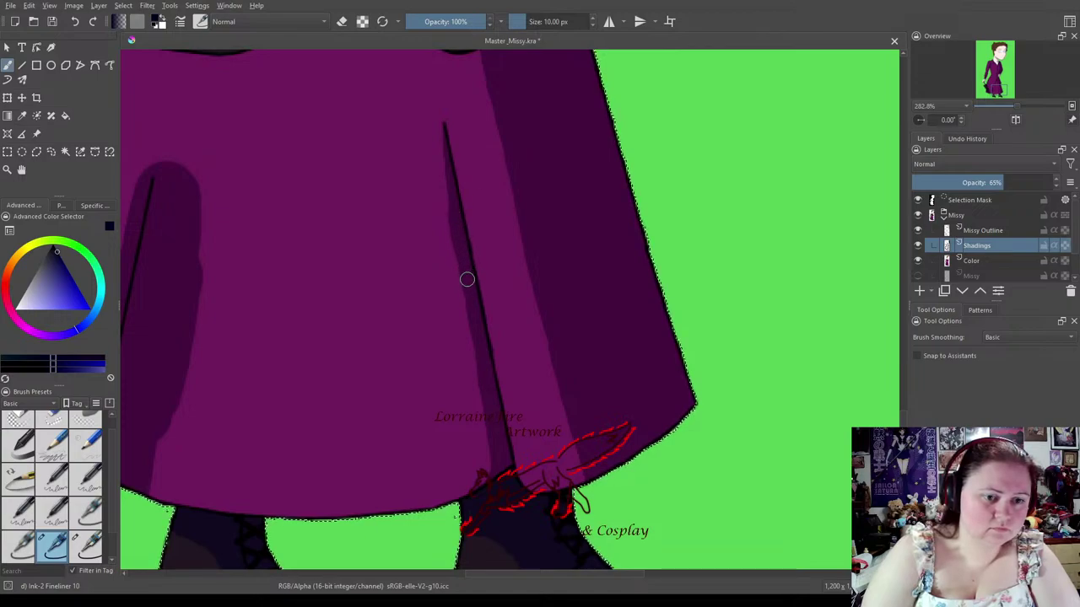
{"action": "left_click", "coordinate": [342, 21]}
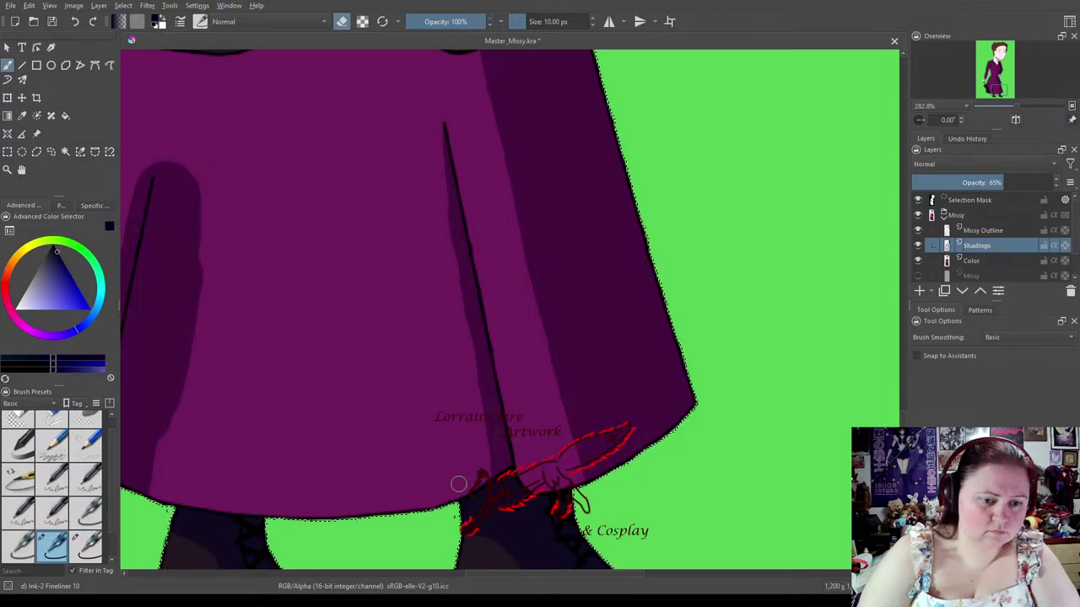
{"action": "left_click", "coordinate": [86, 547]}
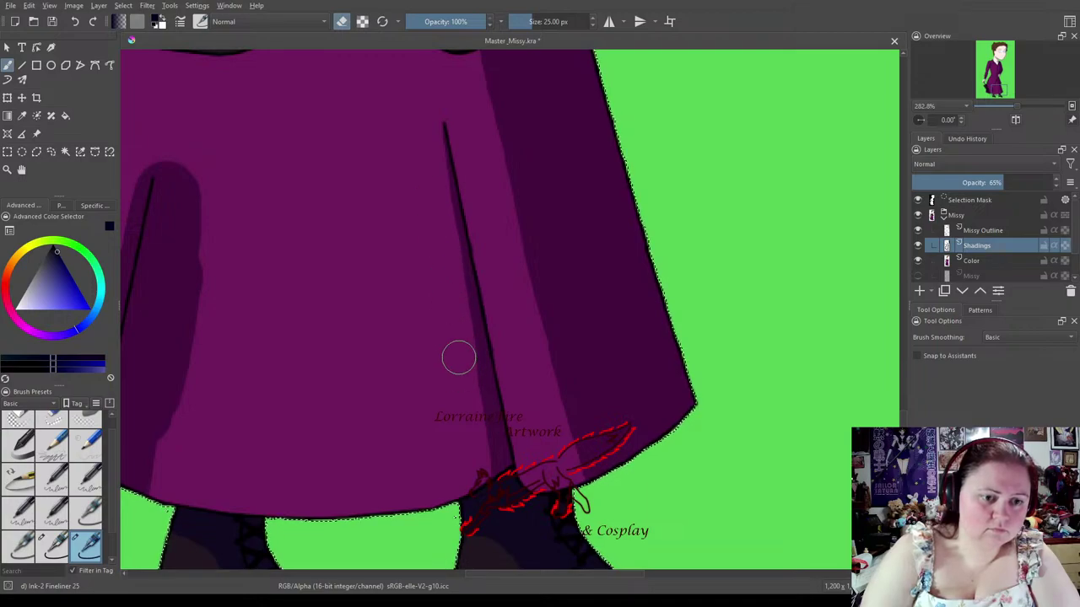
Narrow the shading at the skirt fold nearest the umbrella to a slim wedge and trim the umbrella's shadow near the skirt's outer edge.
{"action": "mouse_move", "coordinate": [320, 381]}
{"action": "left_mouse_down"}
{"action": "mouse_move", "coordinate": [836, 287]}
{"action": "mouse_move", "coordinate": [707, 318]}
{"action": "left_mouse_up"}
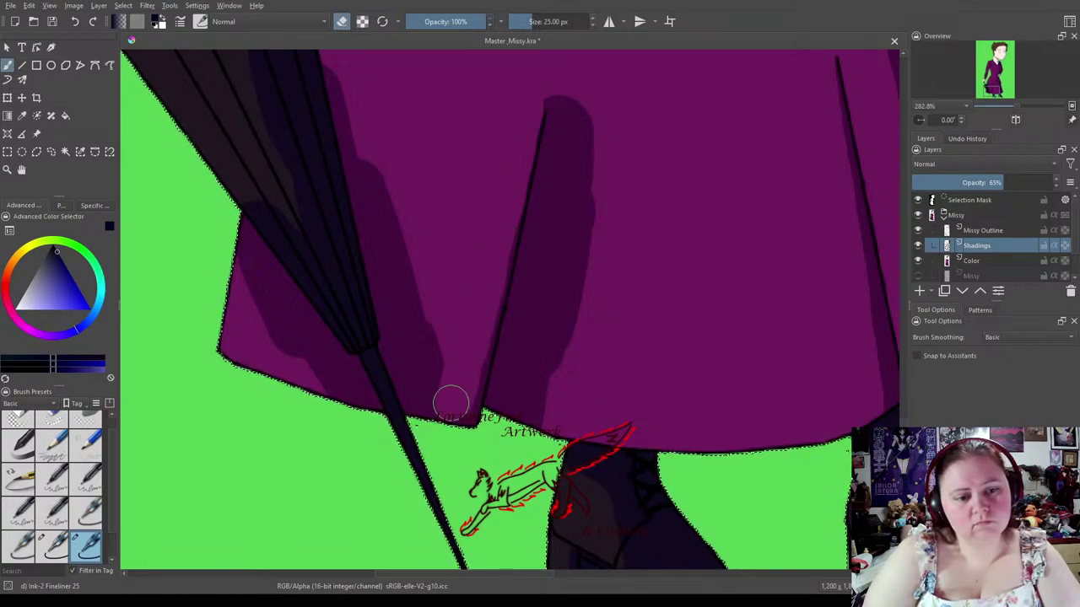
{"action": "key", "text": "e"}
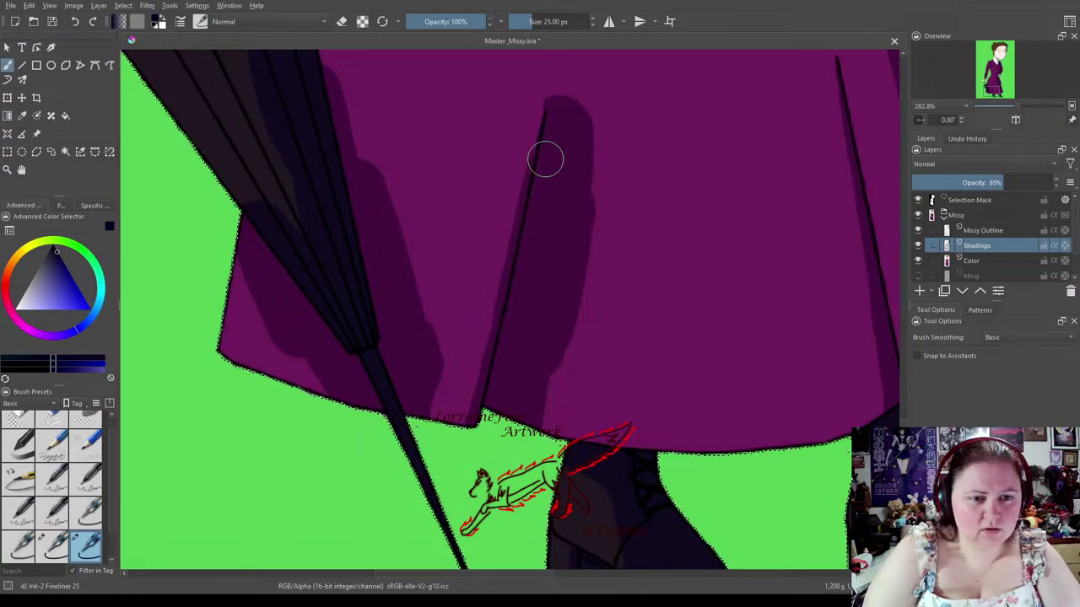
{"action": "key", "text": "e"}
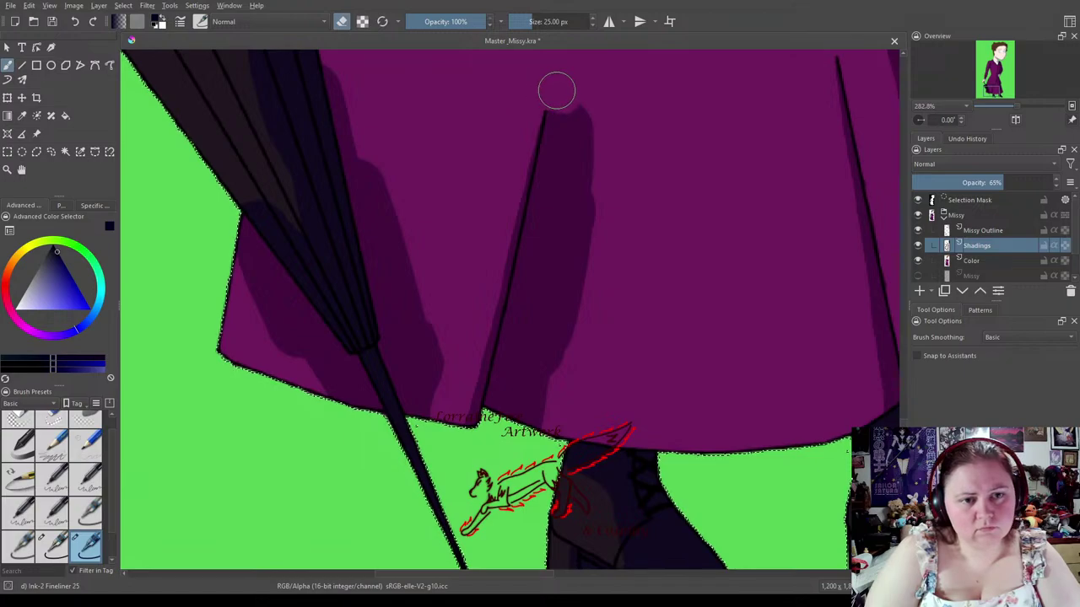
{"action": "mouse_move", "coordinate": [565, 96]}
{"action": "left_mouse_down"}
{"action": "mouse_move", "coordinate": [560, 343]}
{"action": "mouse_move", "coordinate": [540, 432]}
{"action": "mouse_move", "coordinate": [571, 252]}
{"action": "mouse_move", "coordinate": [561, 294]}
{"action": "mouse_move", "coordinate": [568, 170]}
{"action": "mouse_move", "coordinate": [564, 242]}
{"action": "mouse_move", "coordinate": [606, 101]}
{"action": "mouse_move", "coordinate": [566, 328]}
{"action": "mouse_move", "coordinate": [580, 264]}
{"action": "mouse_move", "coordinate": [567, 105]}
{"action": "left_mouse_up"}
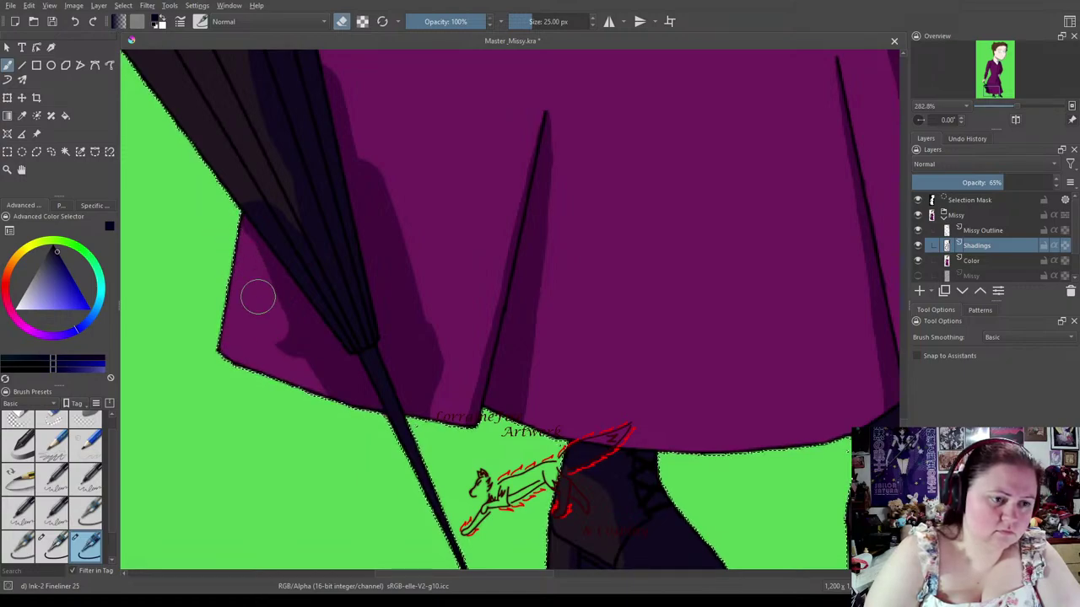
{"action": "left_click_drag", "start_coordinate": [251, 282], "coordinate": [292, 342]}
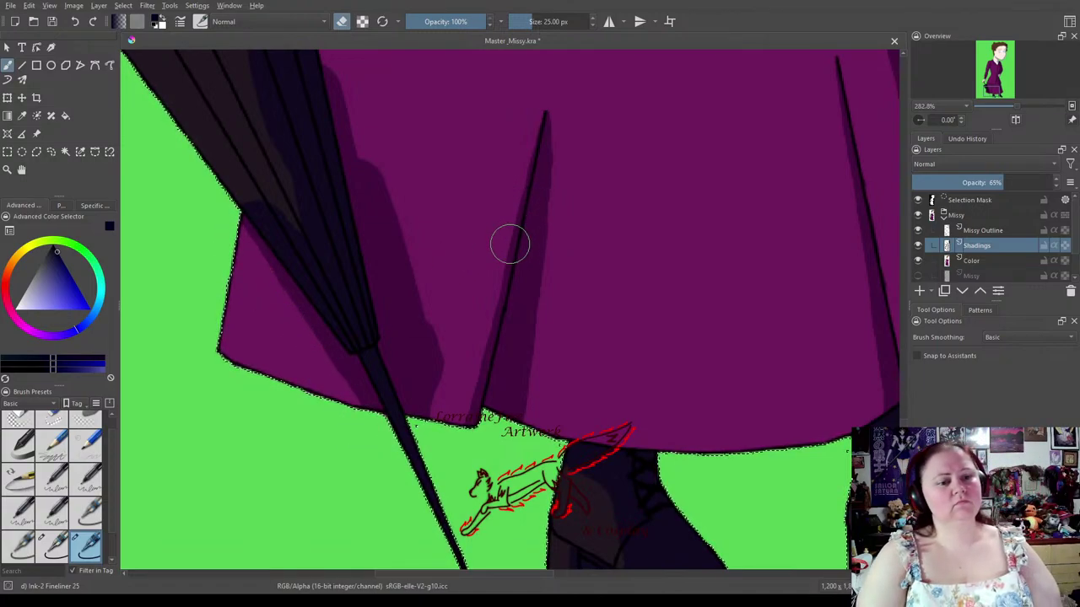
Extend the umbrella's shadow on the skirt up to the canopy's scalloped end and erase its outer edge into a taper.
{"action": "left_click_drag", "start_coordinate": [520, 222], "coordinate": [503, 77]}
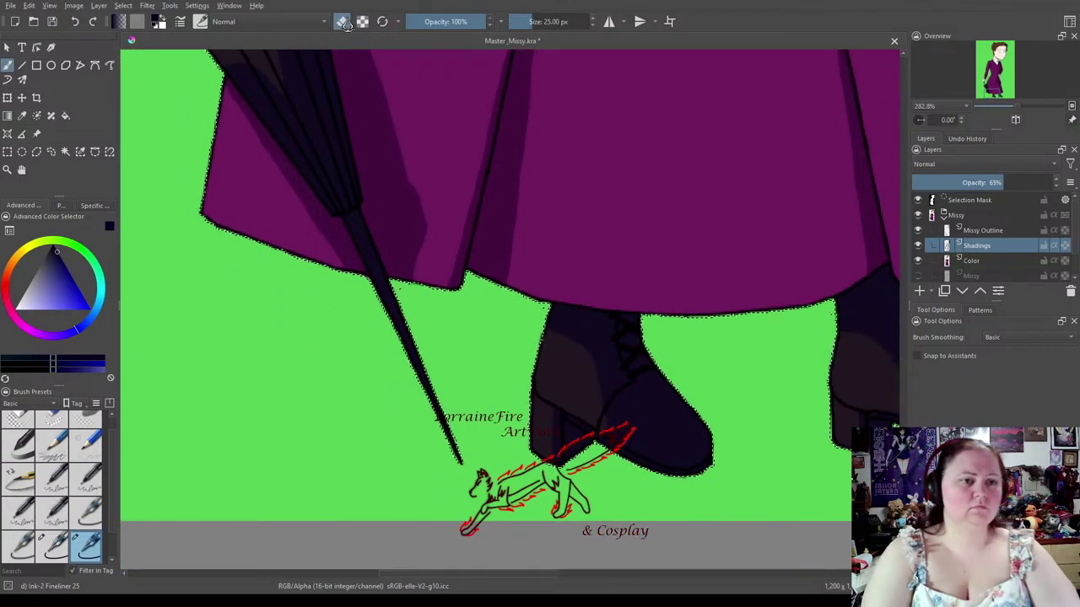
{"action": "key", "text": "e"}
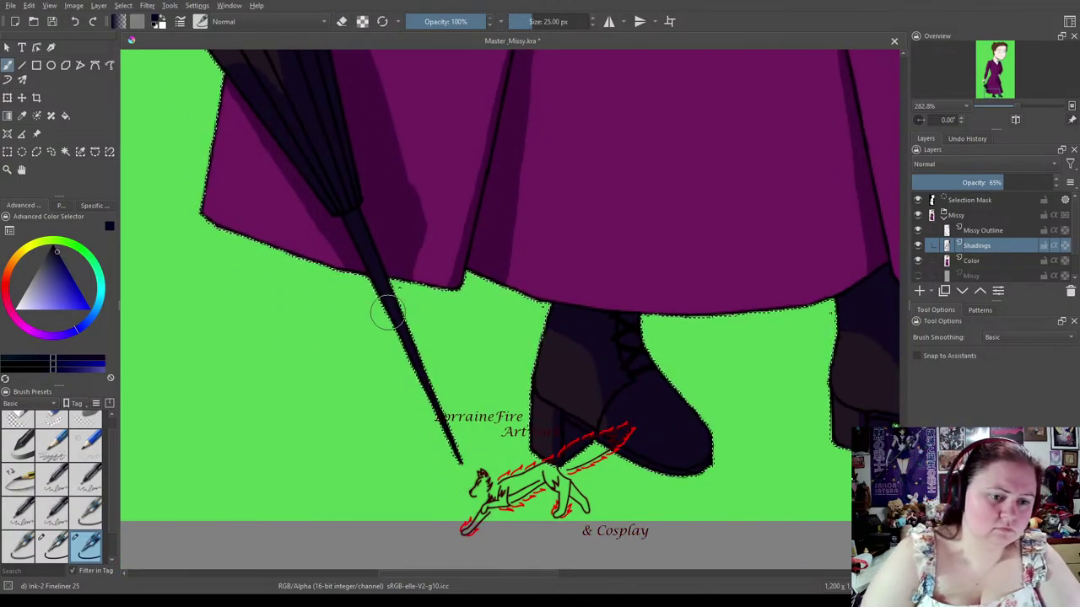
{"action": "mouse_move", "coordinate": [526, 232]}
{"action": "left_mouse_down"}
{"action": "mouse_move", "coordinate": [588, 365]}
{"action": "mouse_move", "coordinate": [573, 332]}
{"action": "left_mouse_up"}
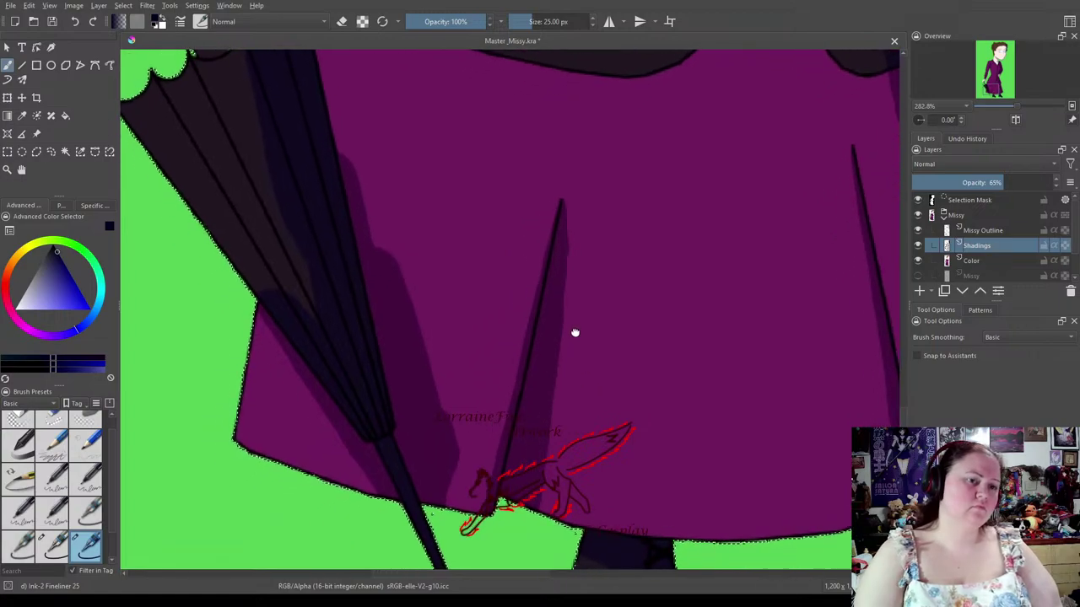
{"action": "mouse_move", "coordinate": [556, 212]}
{"action": "left_mouse_down"}
{"action": "mouse_move", "coordinate": [579, 390]}
{"action": "mouse_move", "coordinate": [582, 318]}
{"action": "left_mouse_up"}
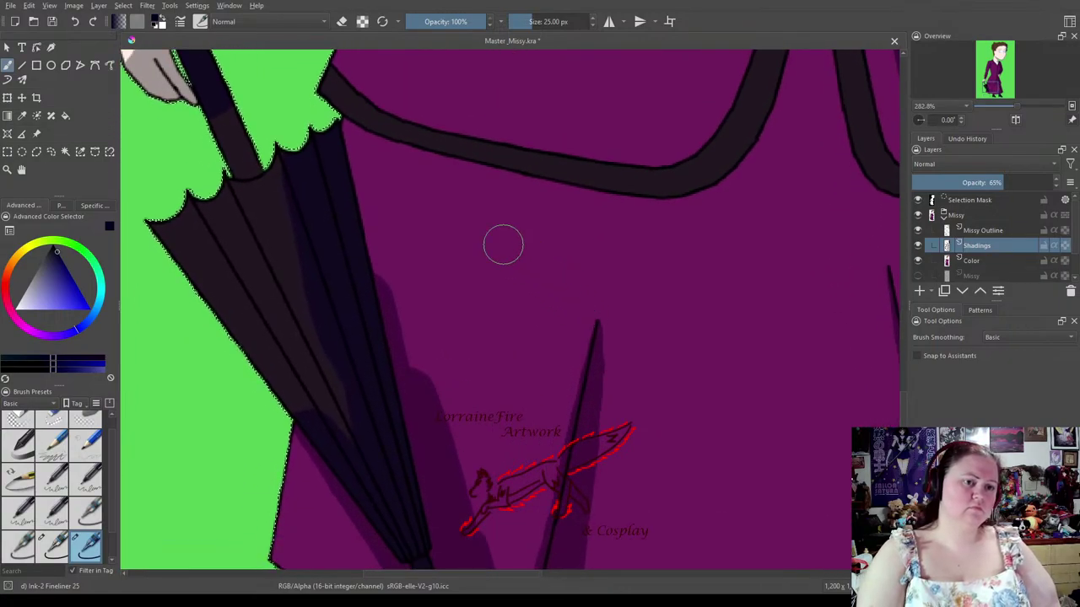
{"action": "left_click_drag", "start_coordinate": [348, 145], "coordinate": [425, 436]}
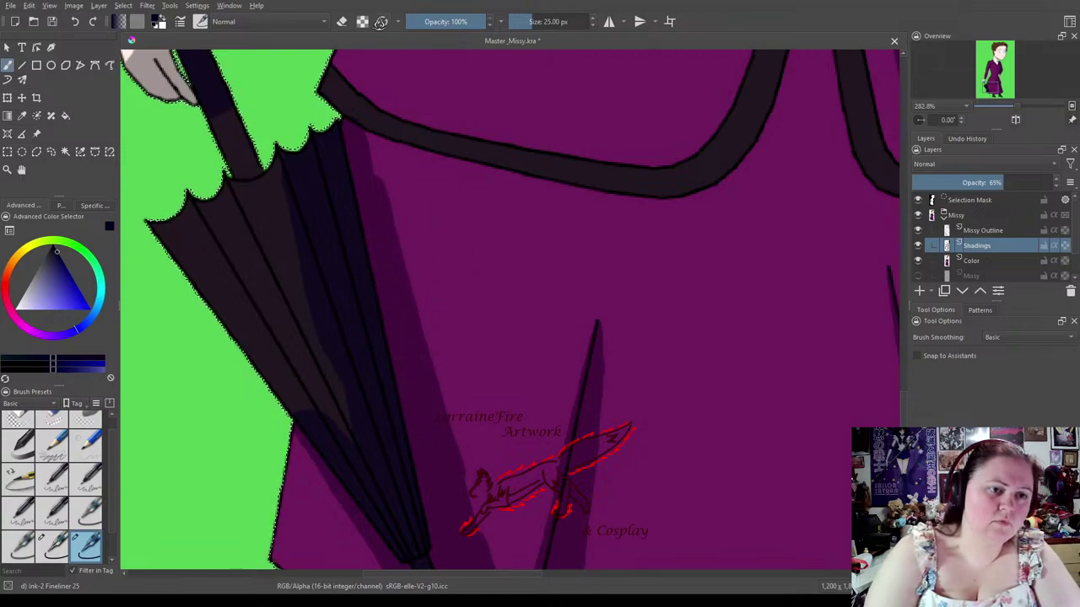
{"action": "left_click", "coordinate": [343, 22]}
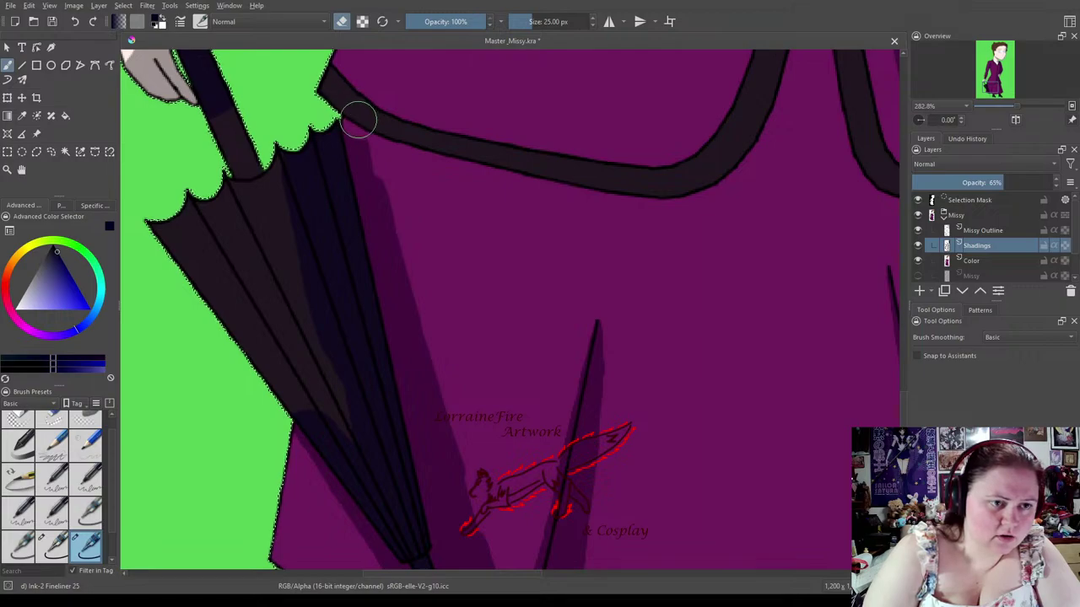
{"action": "mouse_move", "coordinate": [363, 125]}
{"action": "left_mouse_down"}
{"action": "mouse_move", "coordinate": [412, 276]}
{"action": "mouse_move", "coordinate": [396, 227]}
{"action": "mouse_move", "coordinate": [442, 323]}
{"action": "left_mouse_up"}
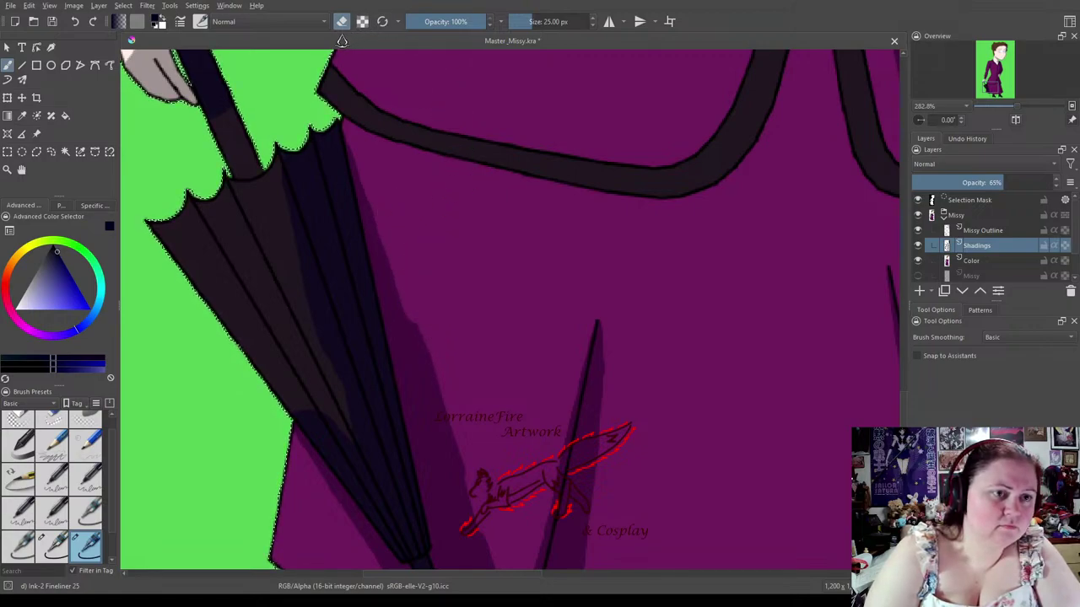
Erase along the umbrella's shadow on the skirt with the Line tool to give it a straight edge down to the hem.
{"action": "left_click", "coordinate": [22, 65]}
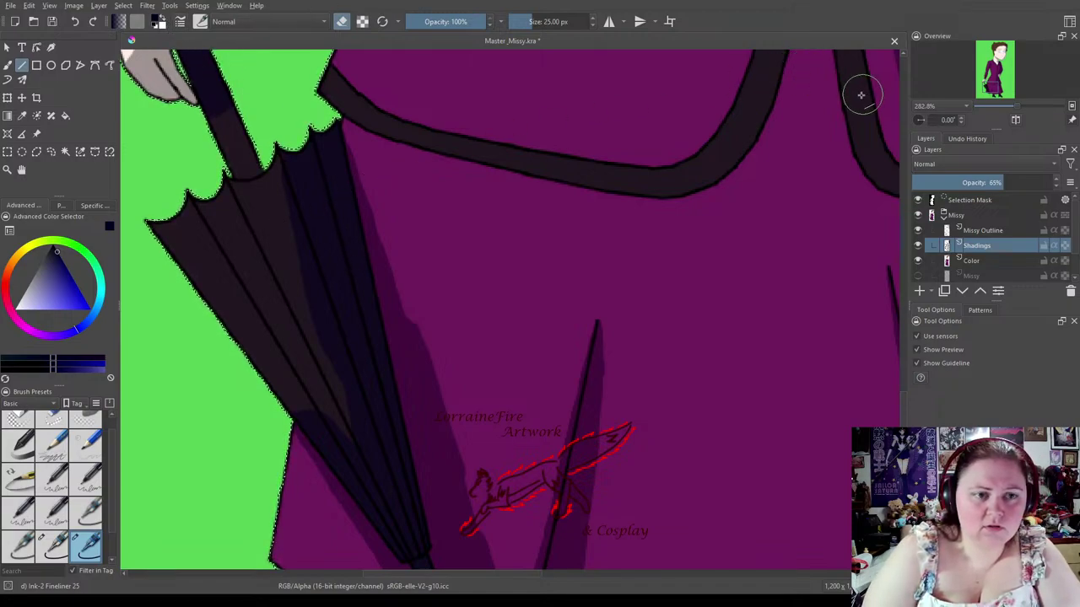
{"action": "mouse_move", "coordinate": [560, 306]}
{"action": "left_mouse_down"}
{"action": "mouse_move", "coordinate": [506, 229]}
{"action": "mouse_move", "coordinate": [470, 217]}
{"action": "left_mouse_up"}
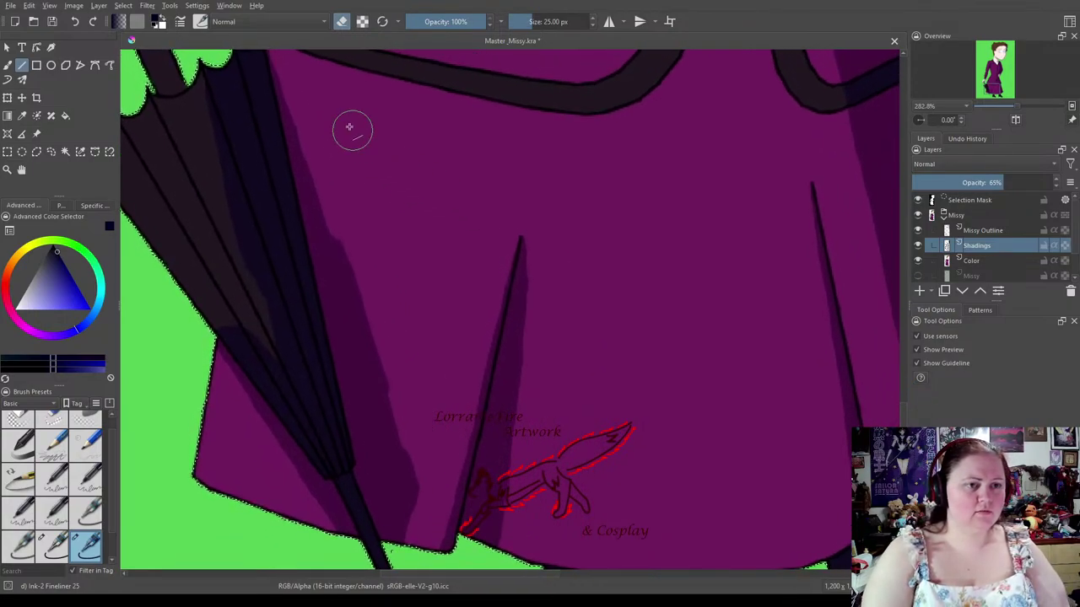
{"action": "mouse_move", "coordinate": [289, 47]}
{"action": "left_mouse_down"}
{"action": "mouse_move", "coordinate": [349, 149]}
{"action": "mouse_move", "coordinate": [444, 450]}
{"action": "mouse_move", "coordinate": [416, 549]}
{"action": "left_mouse_up"}
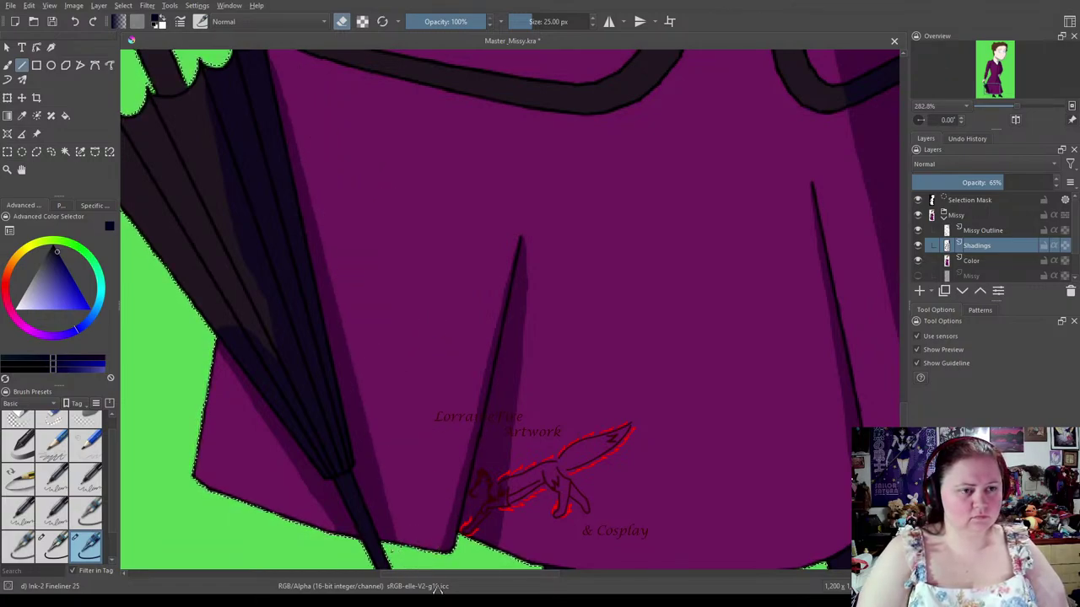
Erase the shading from the umbrella's canopy panels freehand with Ink-2 Fineliner 25, leaving a narrow strip along the skirt side.
{"action": "left_click_drag", "start_coordinate": [354, 268], "coordinate": [505, 364]}
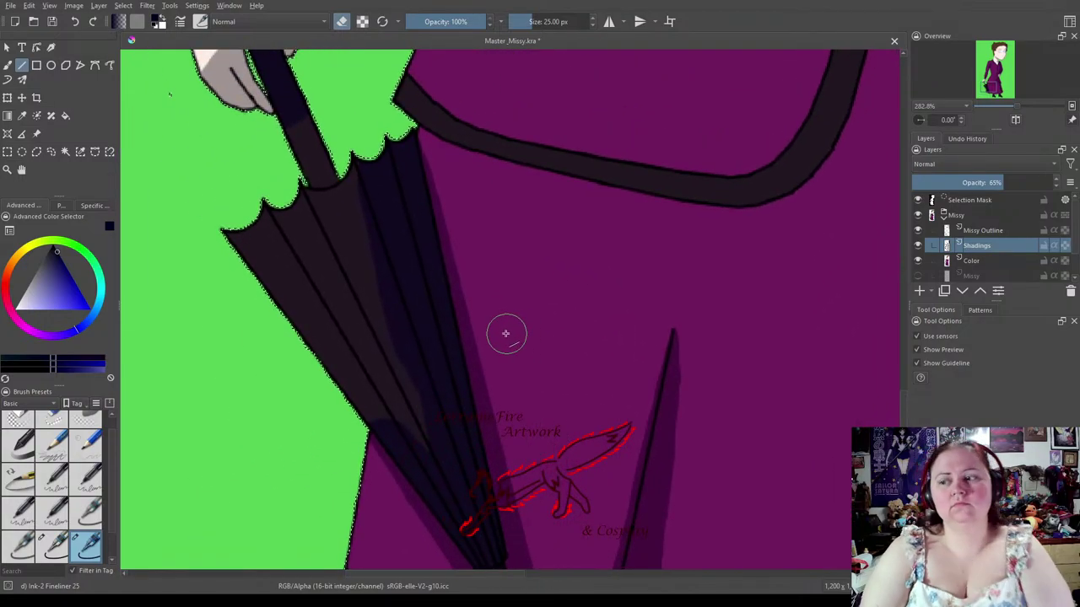
{"action": "left_click", "coordinate": [55, 547]}
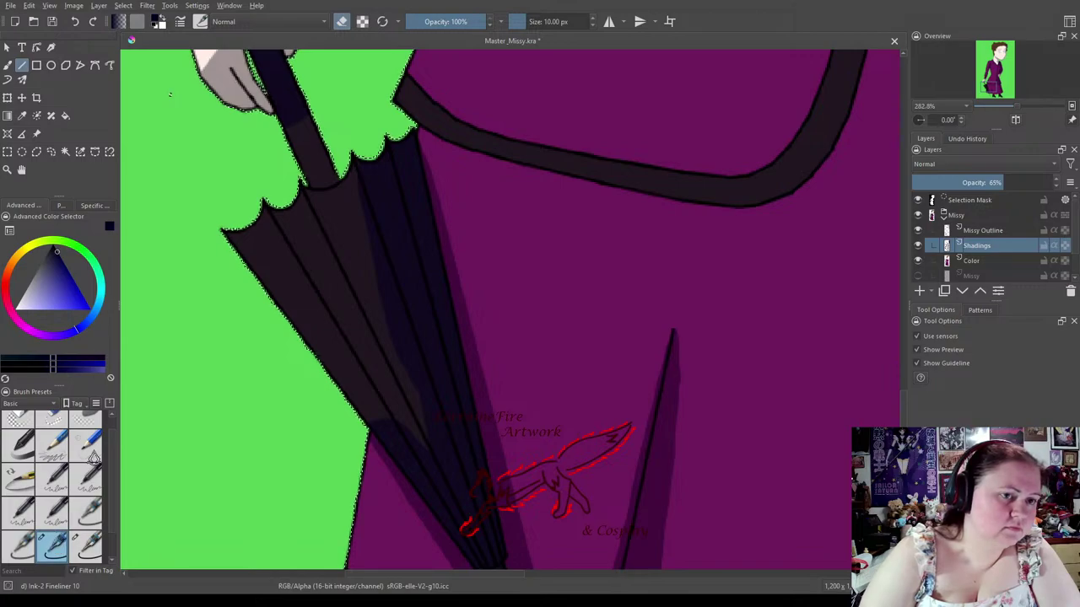
{"action": "left_click", "coordinate": [8, 65]}
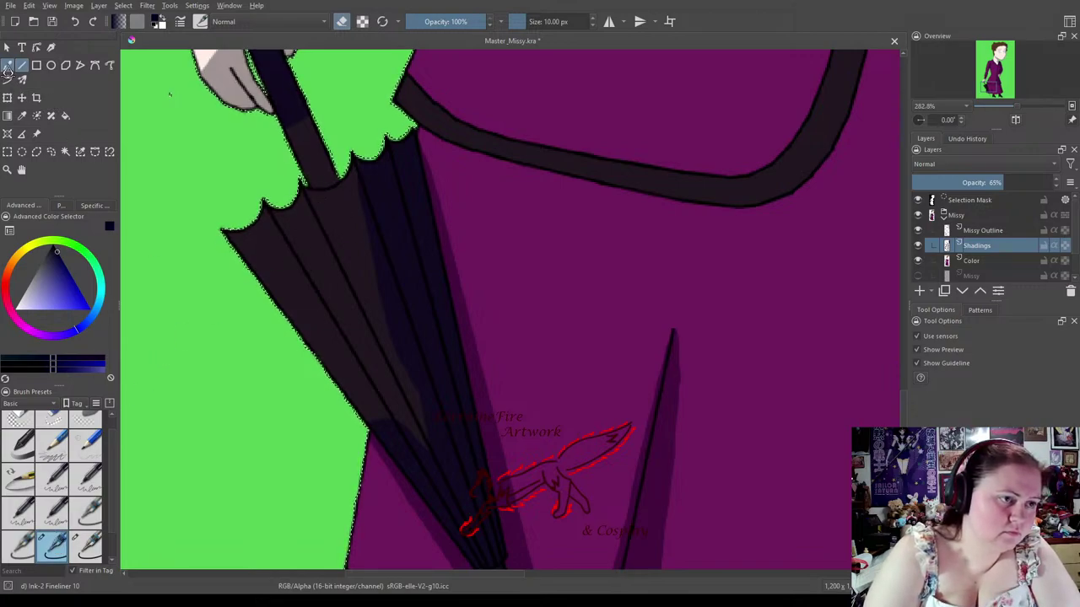
{"action": "left_click", "coordinate": [87, 550]}
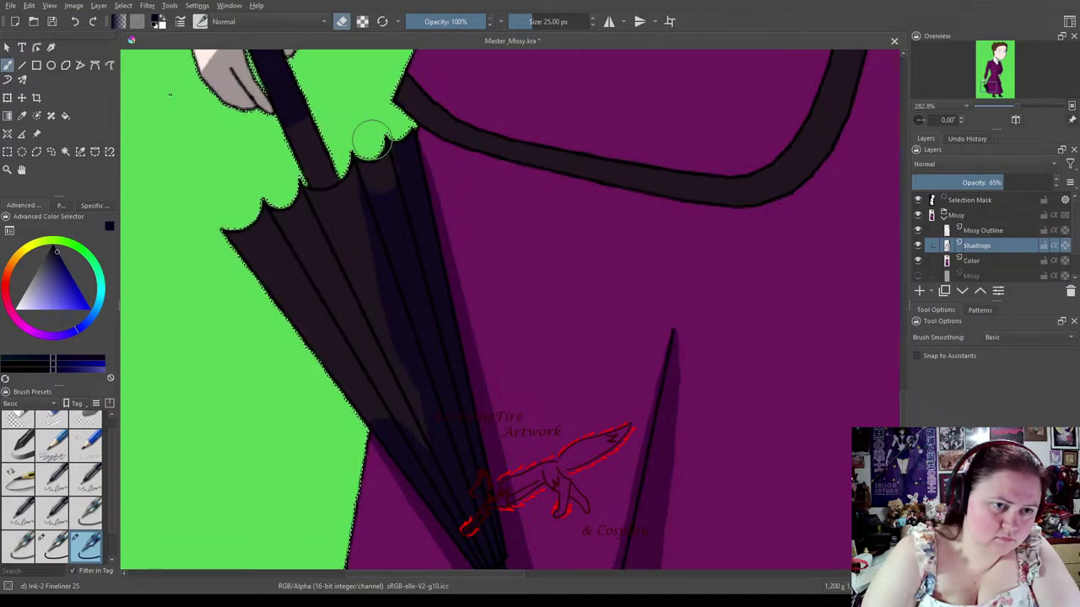
{"action": "mouse_move", "coordinate": [384, 184]}
{"action": "left_mouse_down"}
{"action": "mouse_move", "coordinate": [477, 537]}
{"action": "mouse_move", "coordinate": [395, 424]}
{"action": "mouse_move", "coordinate": [405, 430]}
{"action": "mouse_move", "coordinate": [393, 353]}
{"action": "mouse_move", "coordinate": [410, 375]}
{"action": "mouse_move", "coordinate": [376, 268]}
{"action": "left_mouse_up"}
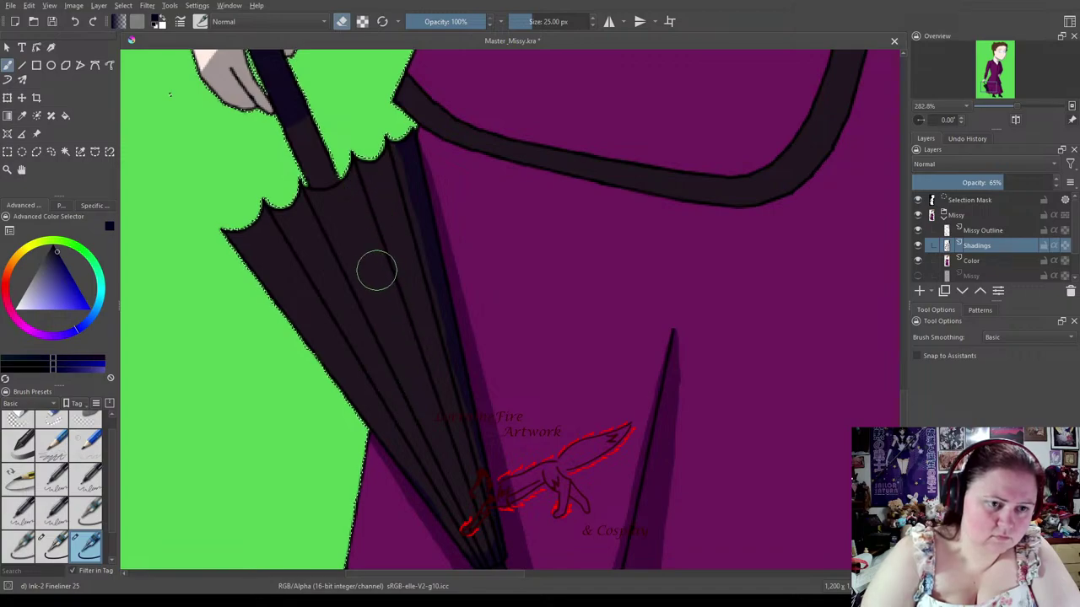
Paint straight shading along the umbrella's skirt-side edge down to its tip end with the Line tool and Ink-2 Fineliner 10.
{"action": "left_click_drag", "start_coordinate": [582, 405], "coordinate": [557, 248]}
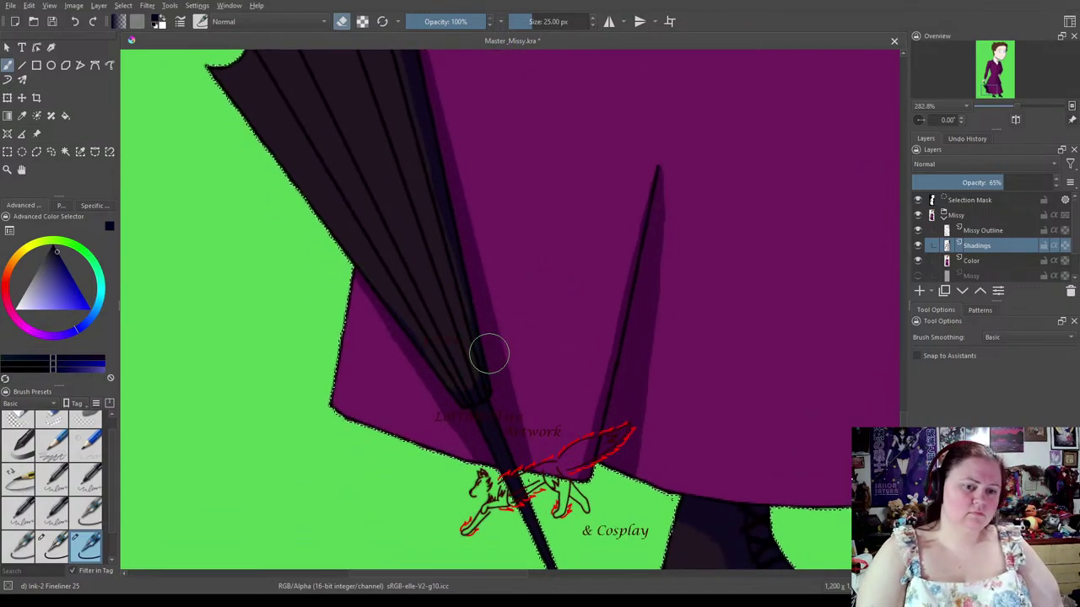
{"action": "left_click", "coordinate": [56, 545]}
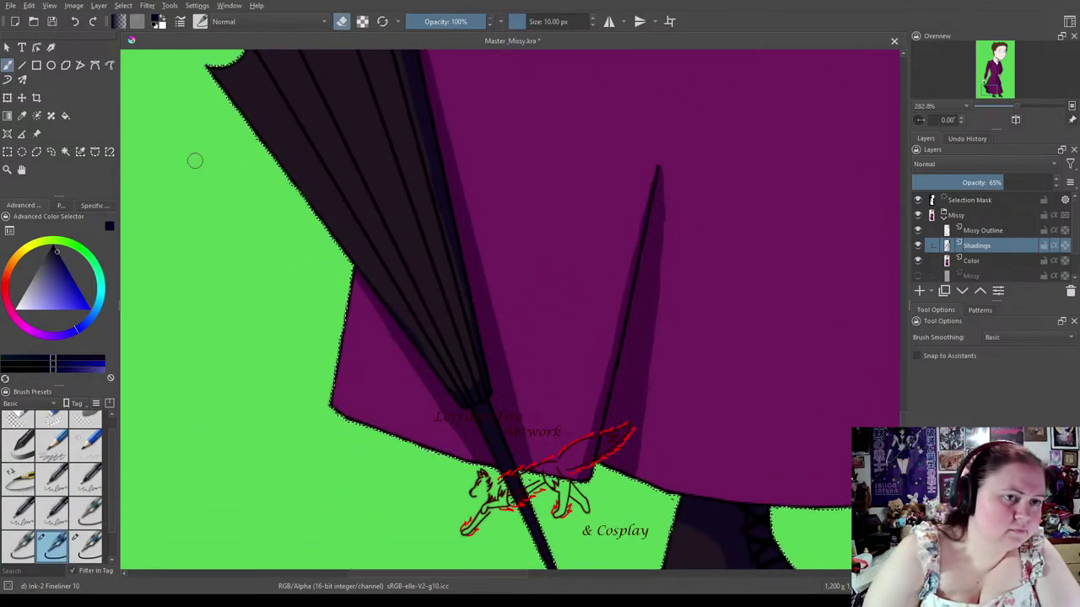
{"action": "left_click", "coordinate": [22, 65]}
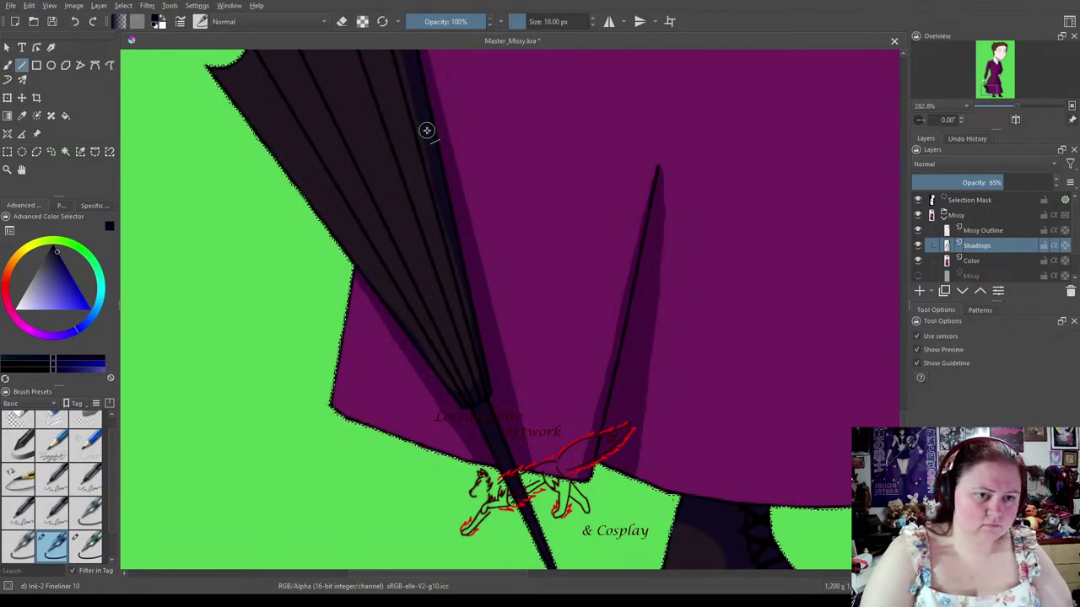
{"action": "left_click_drag", "start_coordinate": [427, 129], "coordinate": [500, 412]}
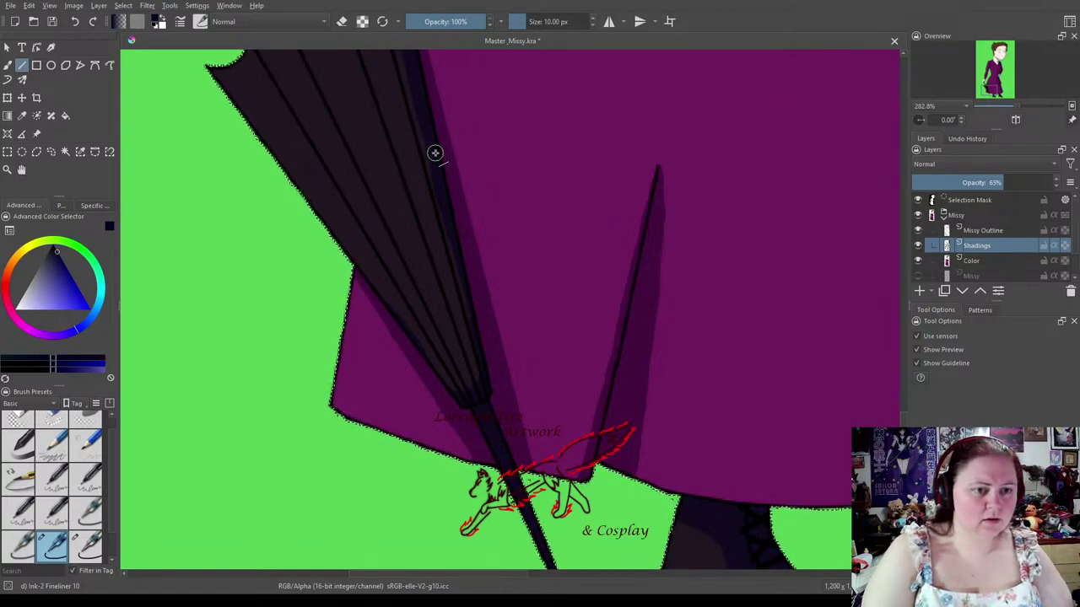
{"action": "left_click_drag", "start_coordinate": [435, 155], "coordinate": [498, 415]}
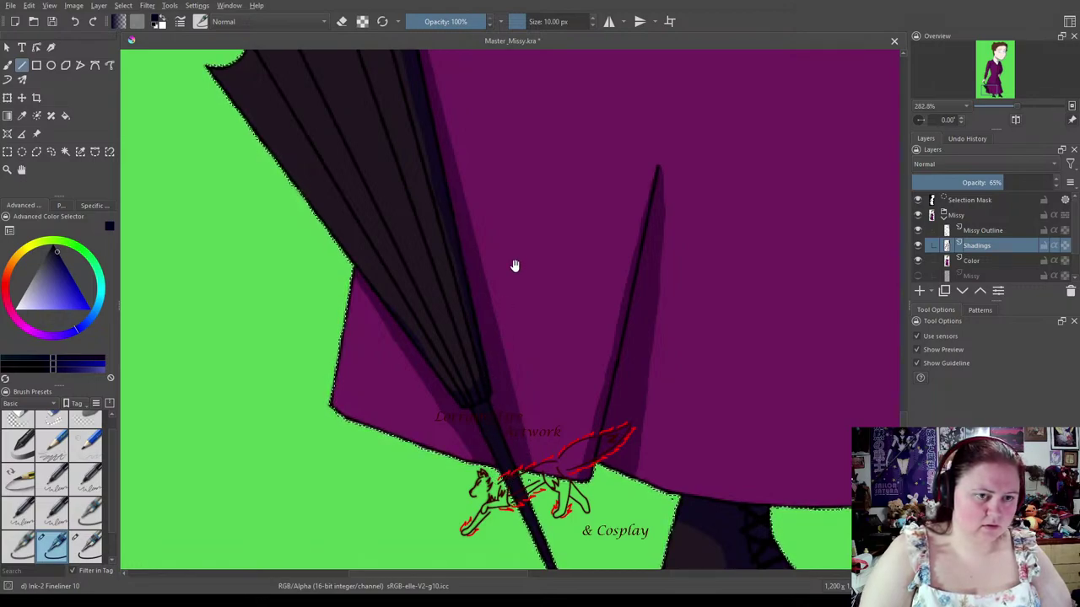
Paint straight shading along the next two umbrella folds from the skirt side with the Line tool, erasing each strip's outer edge into a taper.
{"action": "left_click_drag", "start_coordinate": [510, 280], "coordinate": [551, 366]}
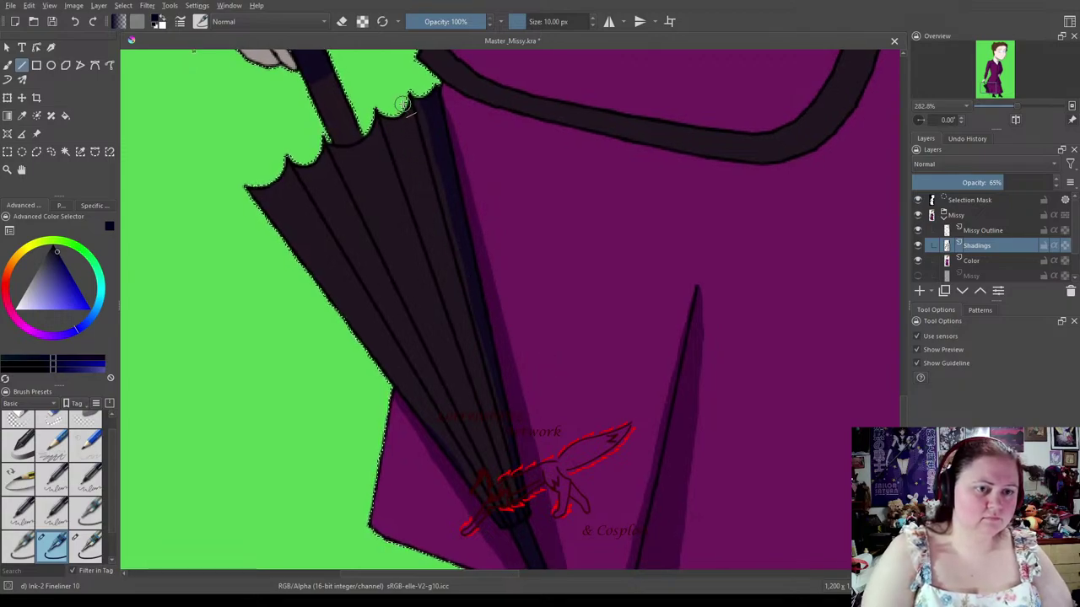
{"action": "mouse_move", "coordinate": [405, 112]}
{"action": "left_mouse_down"}
{"action": "mouse_move", "coordinate": [450, 241]}
{"action": "mouse_move", "coordinate": [509, 516]}
{"action": "mouse_move", "coordinate": [530, 556]}
{"action": "left_mouse_up"}
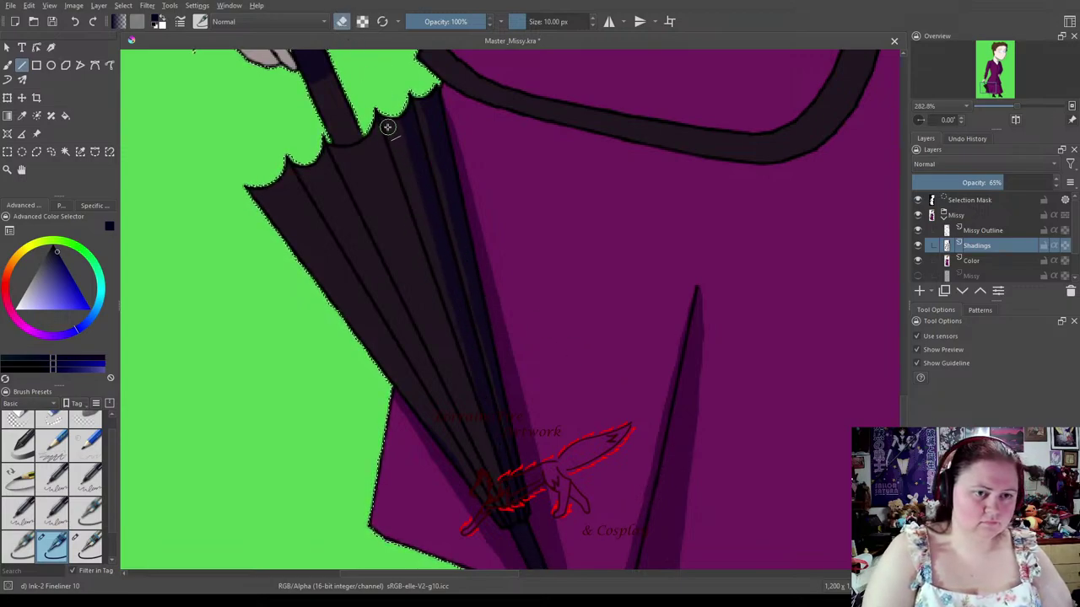
{"action": "left_click_drag", "start_coordinate": [390, 121], "coordinate": [513, 517]}
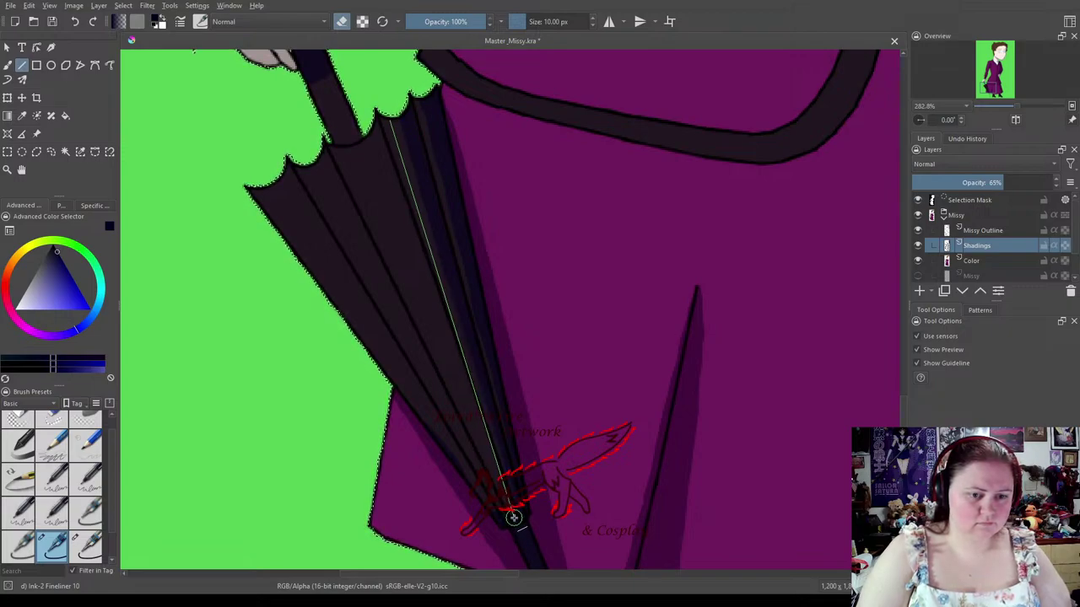
{"action": "left_click_drag", "start_coordinate": [514, 517], "coordinate": [514, 519]}
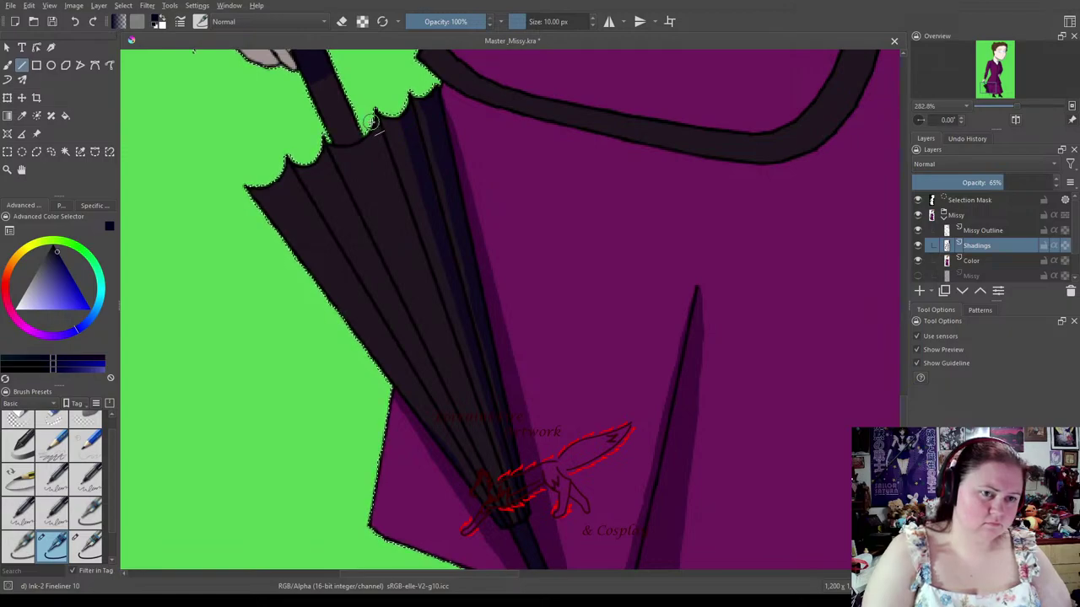
{"action": "left_click_drag", "start_coordinate": [371, 121], "coordinate": [517, 533]}
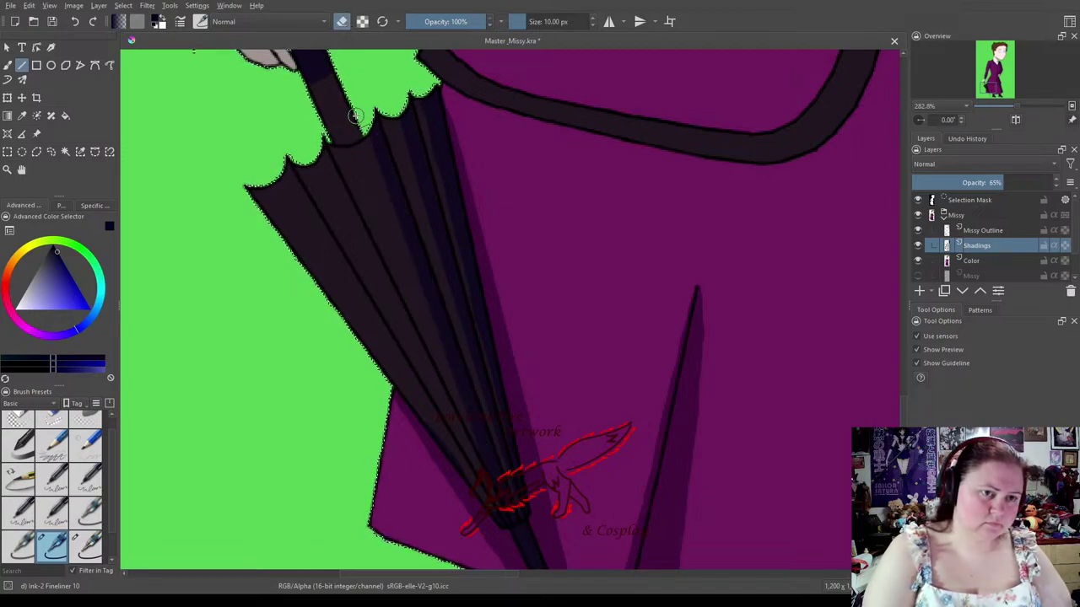
{"action": "left_click_drag", "start_coordinate": [382, 154], "coordinate": [520, 550]}
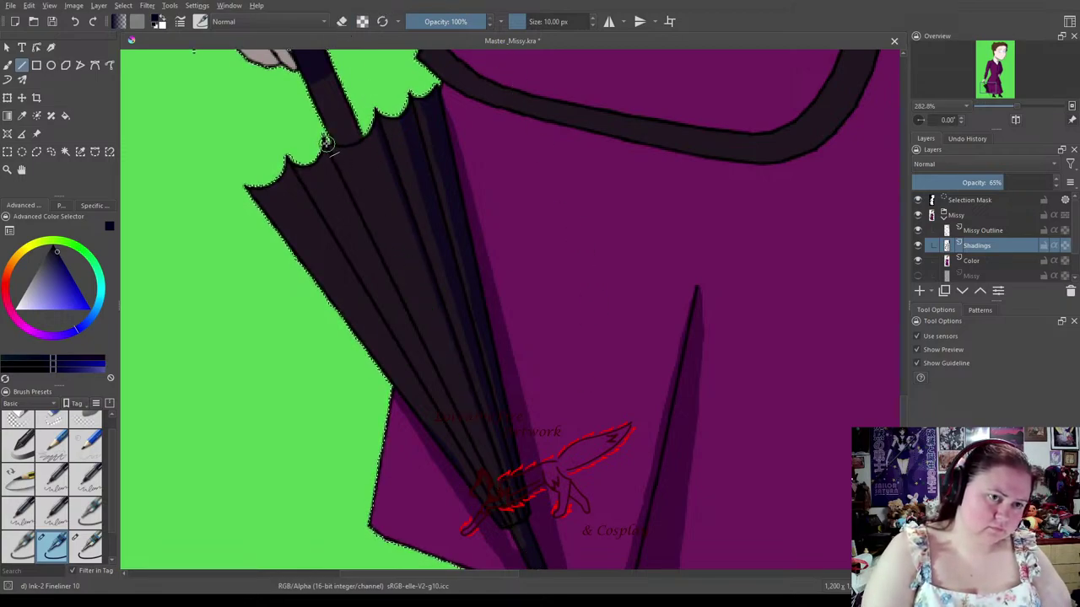
Paint straight shading along the umbrella fold below the handle's outer side down to the tip end and trim it with straight erasing.
{"action": "left_click_drag", "start_coordinate": [417, 318], "coordinate": [522, 554]}
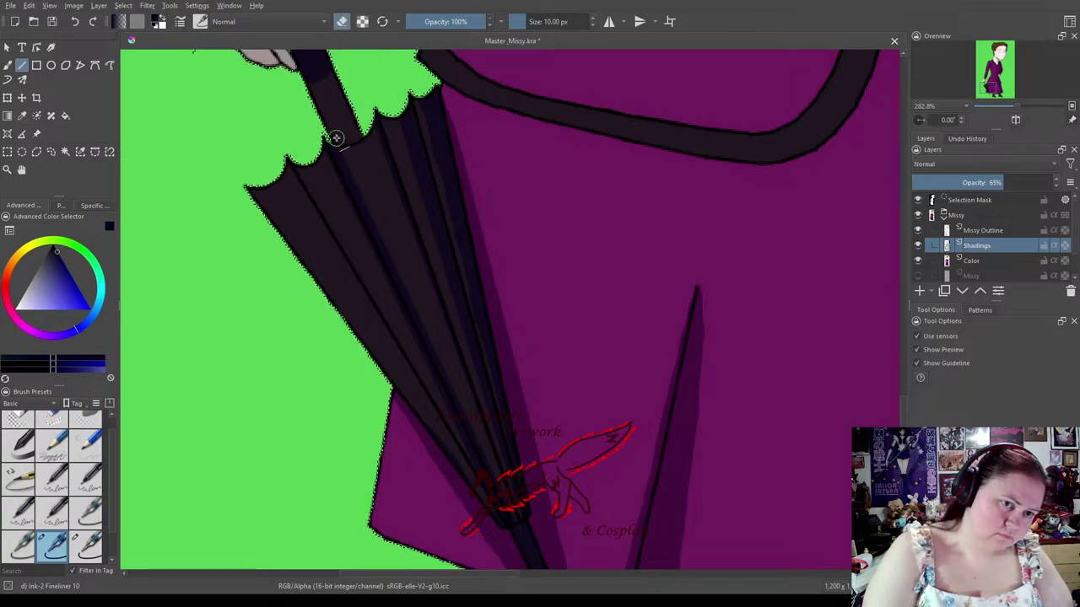
{"action": "left_click_drag", "start_coordinate": [338, 141], "coordinate": [459, 385]}
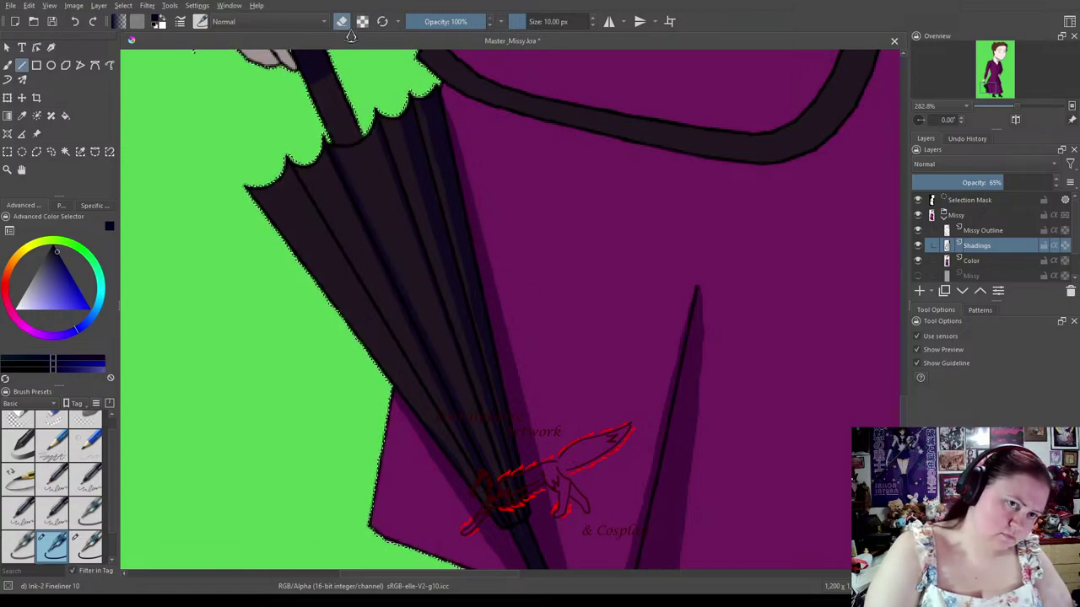
{"action": "left_click_drag", "start_coordinate": [319, 147], "coordinate": [507, 536]}
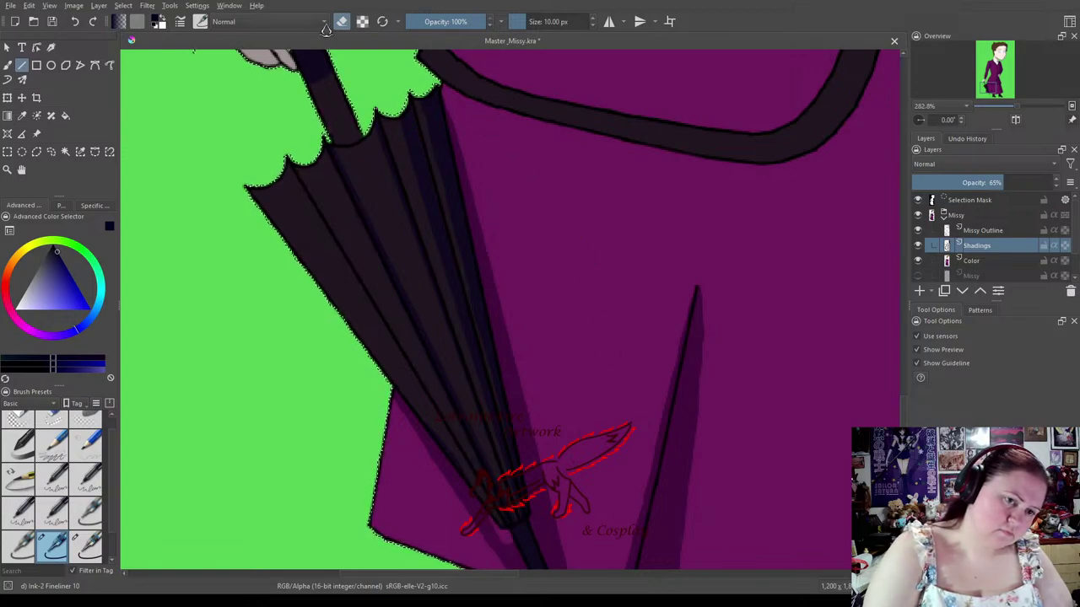
Paint narrow straight shading along the outermost umbrella fold and the canopy's outer edge, from the scallops down to the tip end.
{"action": "left_click_drag", "start_coordinate": [296, 159], "coordinate": [532, 574]}
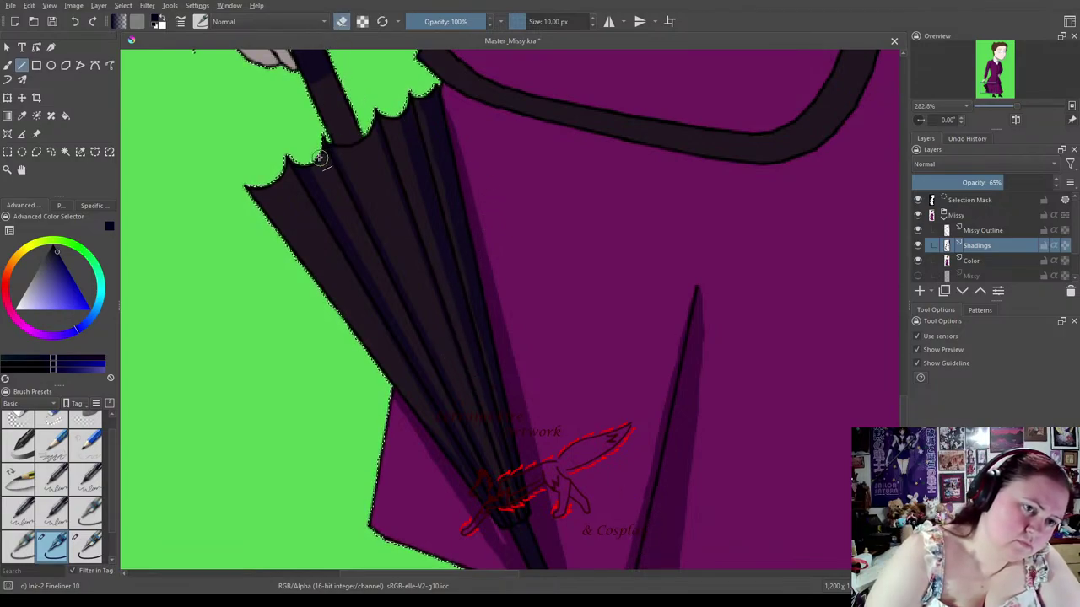
{"action": "left_click_drag", "start_coordinate": [331, 199], "coordinate": [436, 390]}
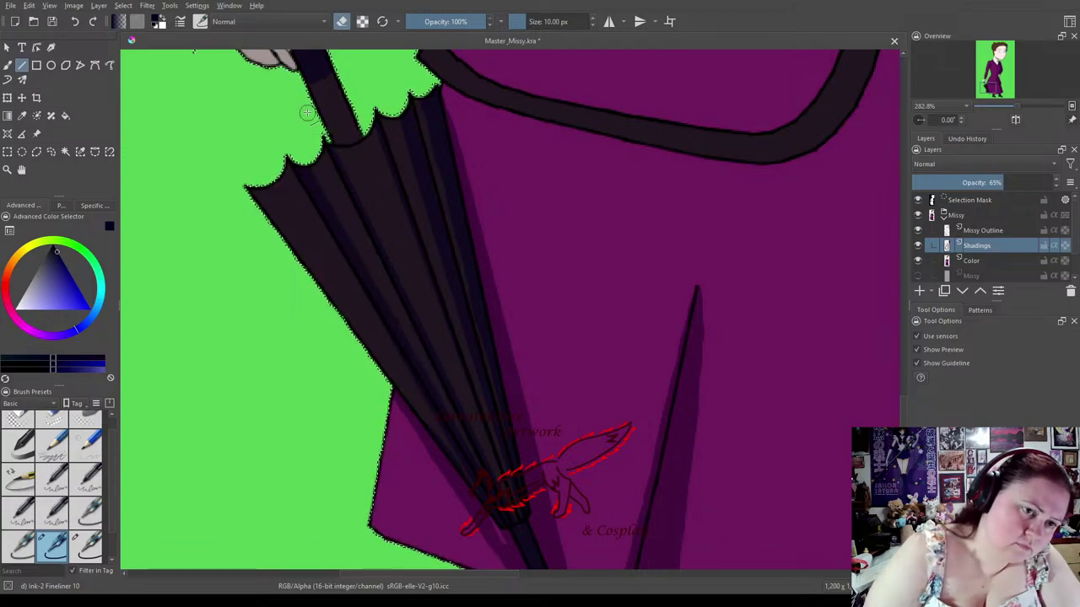
{"action": "left_click", "coordinate": [344, 22]}
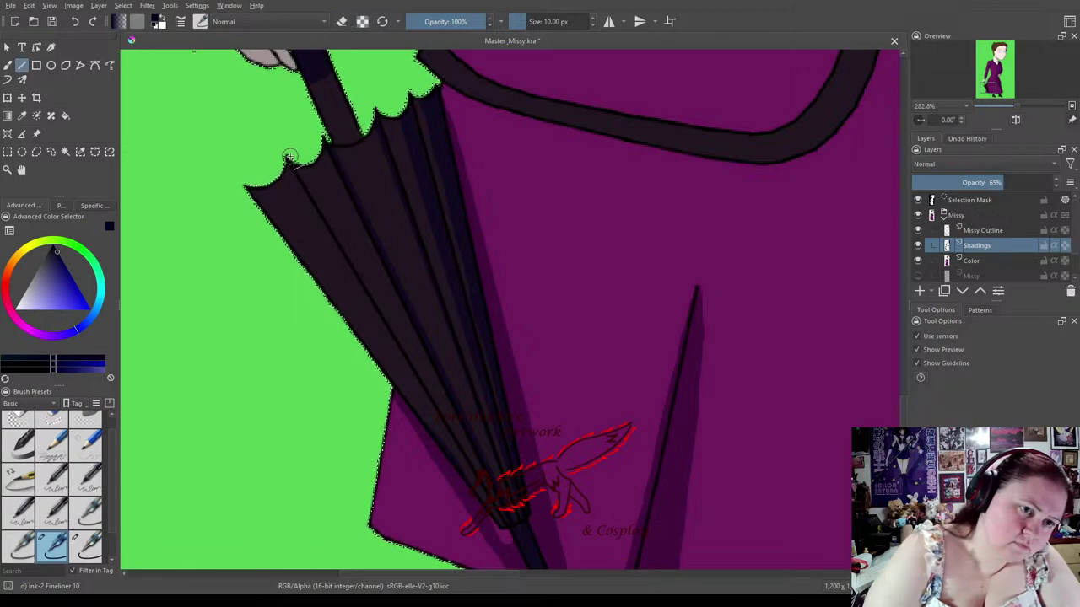
{"action": "left_click_drag", "start_coordinate": [296, 173], "coordinate": [510, 539]}
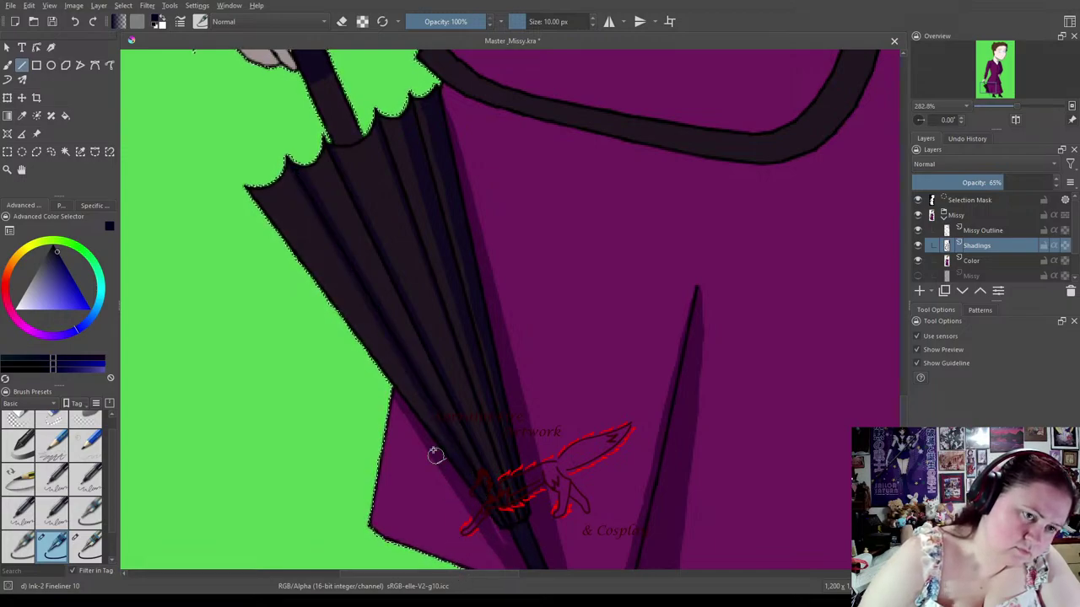
{"action": "left_click_drag", "start_coordinate": [281, 166], "coordinate": [506, 539]}
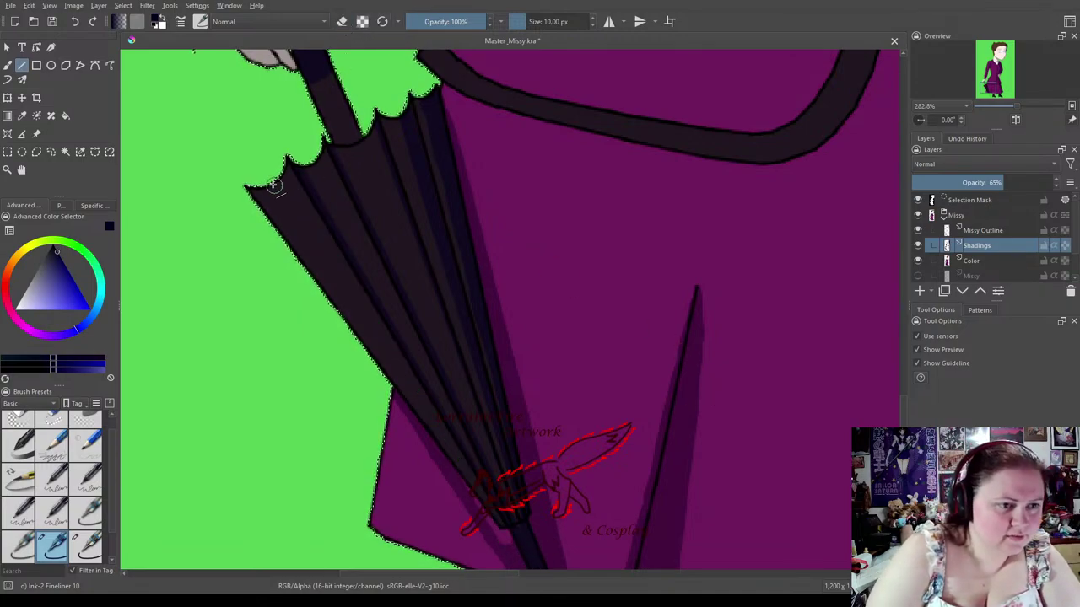
{"action": "left_click_drag", "start_coordinate": [252, 184], "coordinate": [520, 559]}
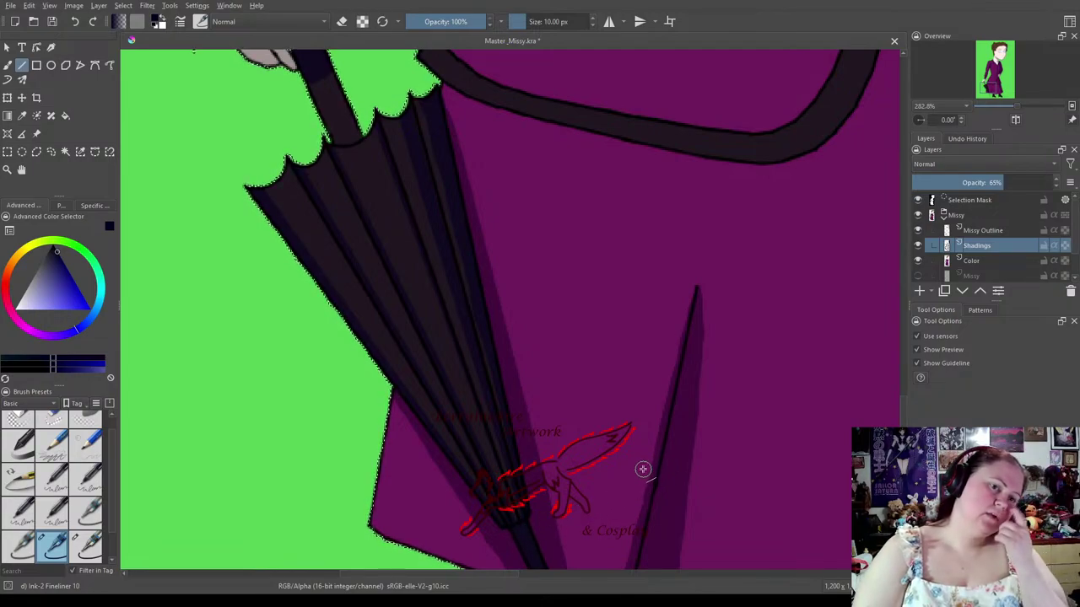
Erase the shading freehand from the umbrella's handle, leaving a narrow strip along the finger-side edge.
{"action": "left_click_drag", "start_coordinate": [476, 165], "coordinate": [692, 441]}
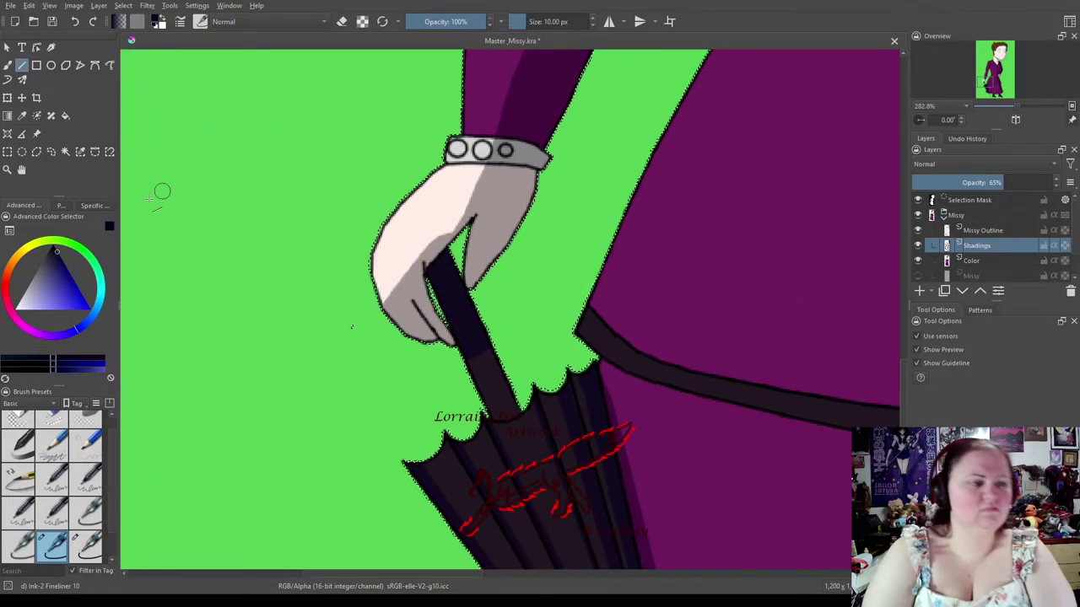
{"action": "left_click", "coordinate": [8, 65]}
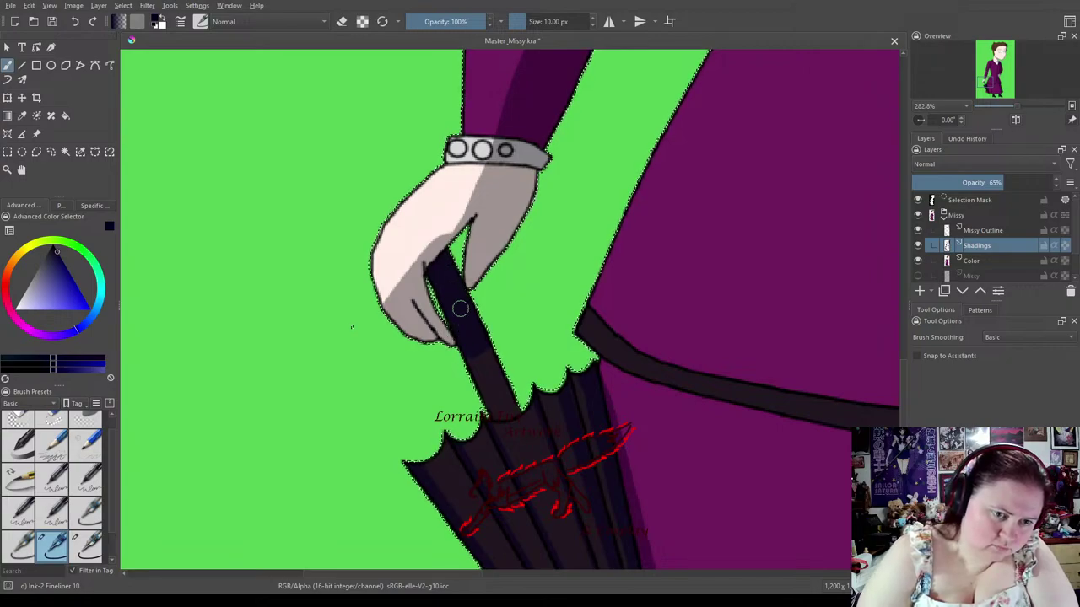
{"action": "left_click", "coordinate": [342, 22]}
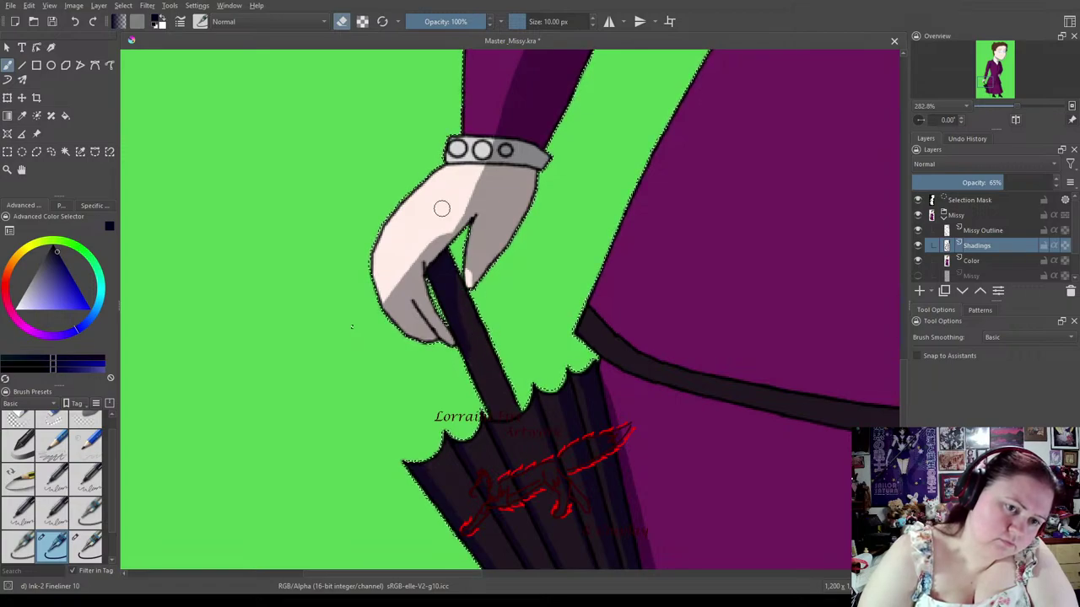
Reshape the shading on the umbrella-holding hand freehand, smoothing its edge across the palm and fingers and erasing a highlight along the thumb.
{"action": "left_click", "coordinate": [341, 22]}
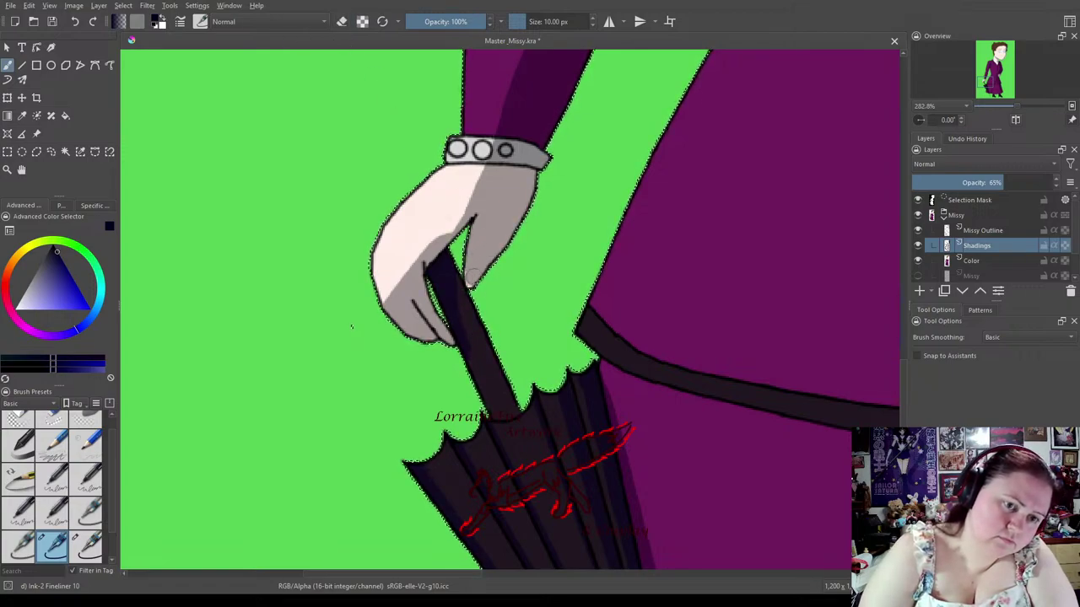
{"action": "left_click_drag", "start_coordinate": [475, 196], "coordinate": [452, 226]}
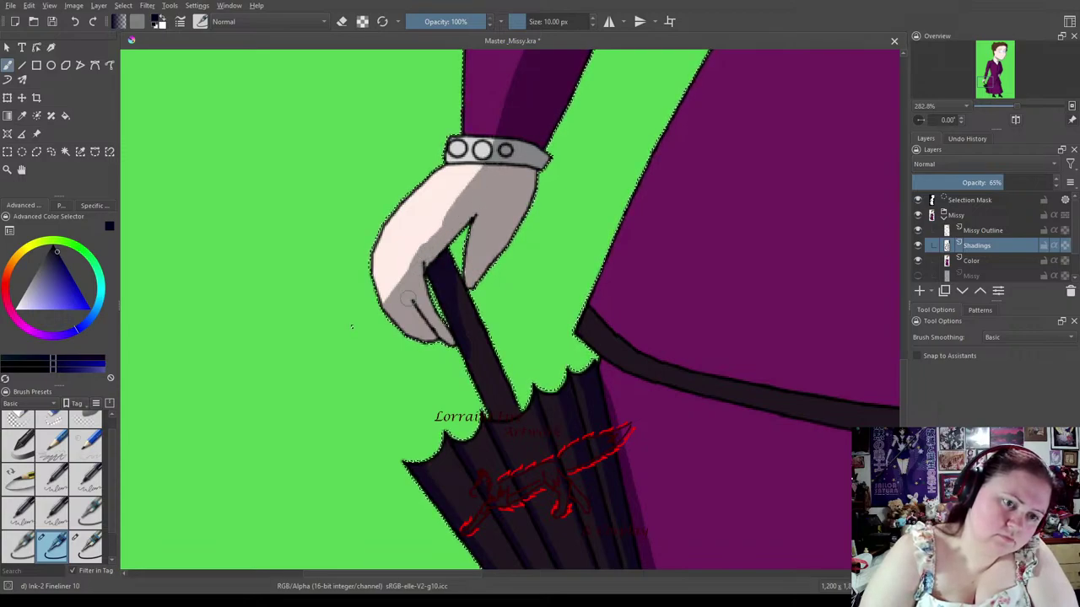
{"action": "key", "text": "e"}
{"action": "left_click", "coordinate": [342, 22]}
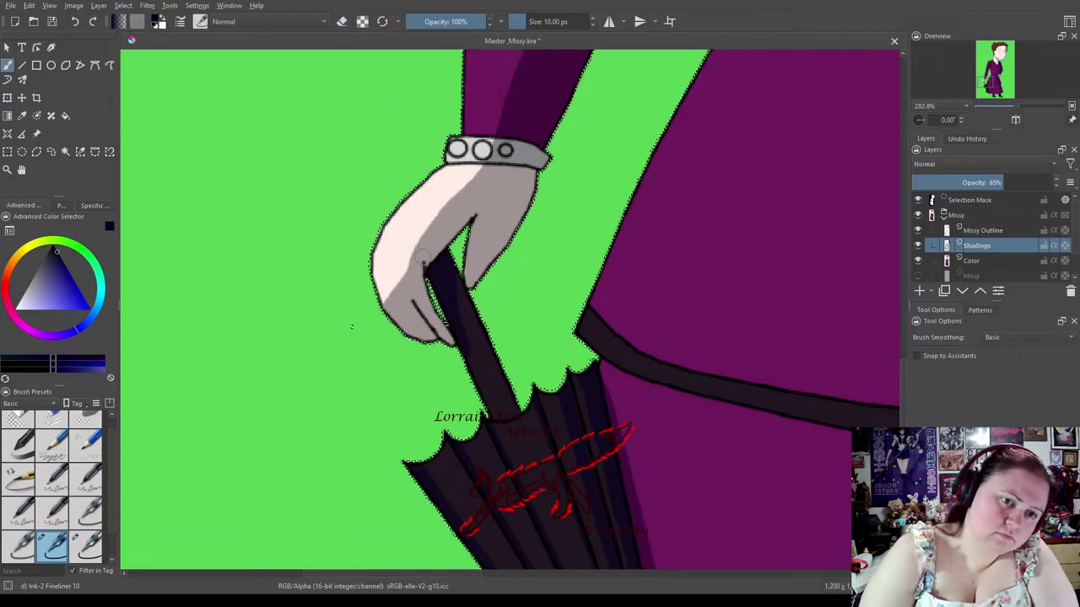
{"action": "left_click", "coordinate": [336, 23]}
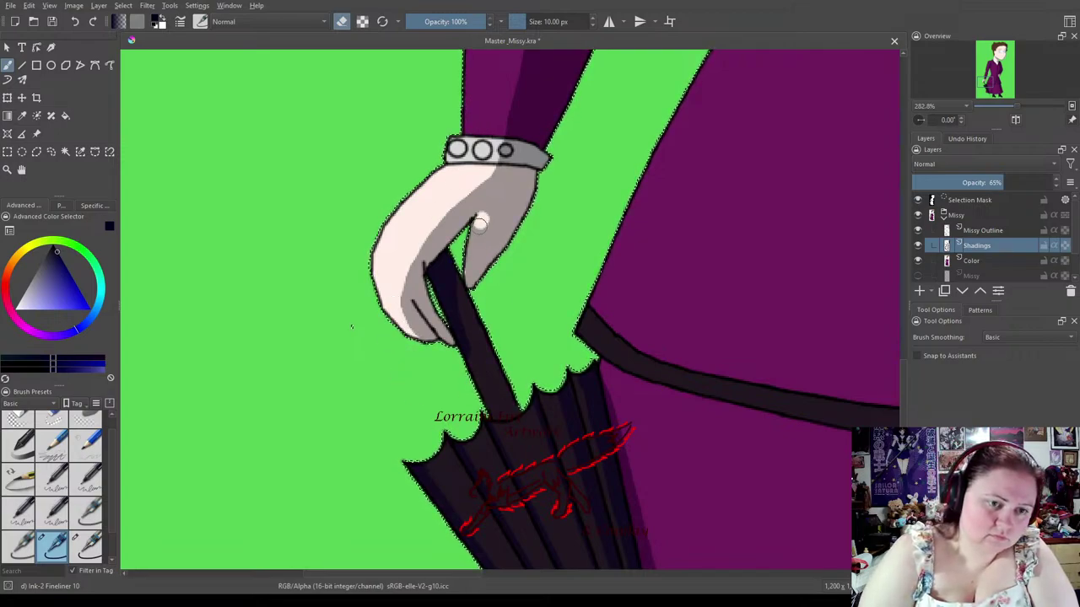
{"action": "key", "text": "e"}
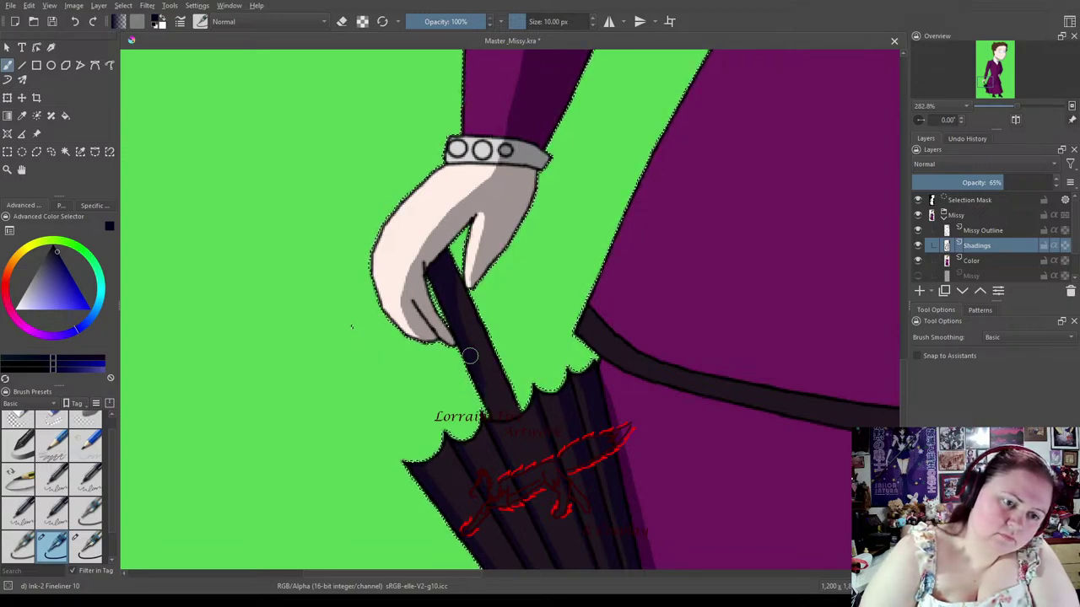
{"action": "key", "text": "e"}
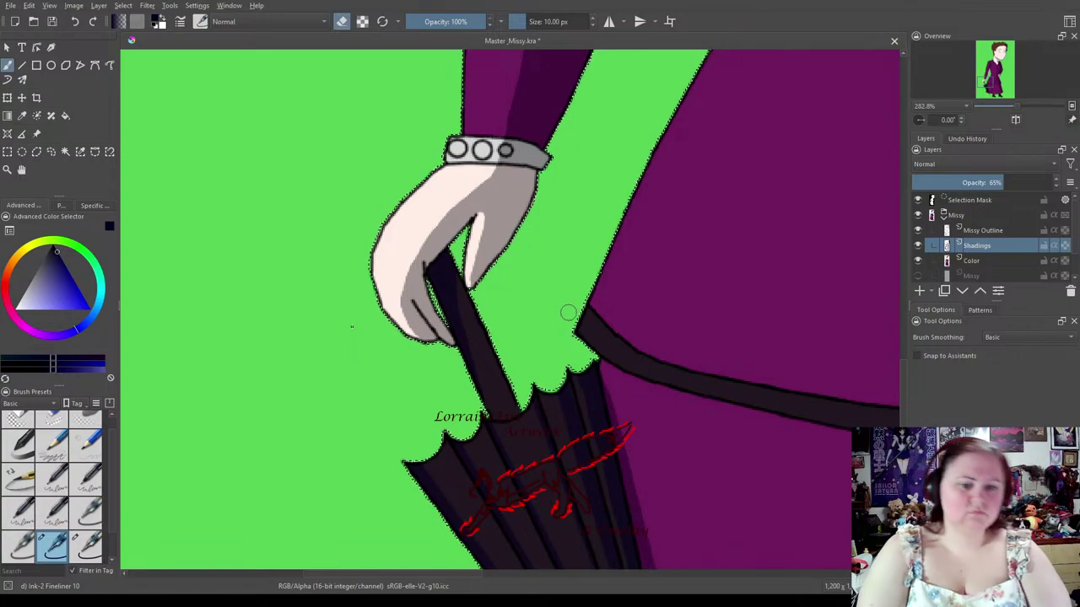
Paint a narrow shadow beneath the jacket's dark hem trim with the Line tool, from the umbrella around the curve up to the front opening.
{"action": "left_click_drag", "start_coordinate": [578, 374], "coordinate": [423, 137]}
{"action": "scroll", "coordinate": [439, 160], "scroll_direction": "down", "scroll_amount": 5}
{"action": "scroll", "coordinate": [531, 278], "scroll_direction": "up", "scroll_amount": 8}
{"action": "mouse_move", "coordinate": [558, 352]}
{"action": "left_mouse_down"}
{"action": "mouse_move", "coordinate": [431, 414]}
{"action": "mouse_move", "coordinate": [369, 352]}
{"action": "left_mouse_up"}
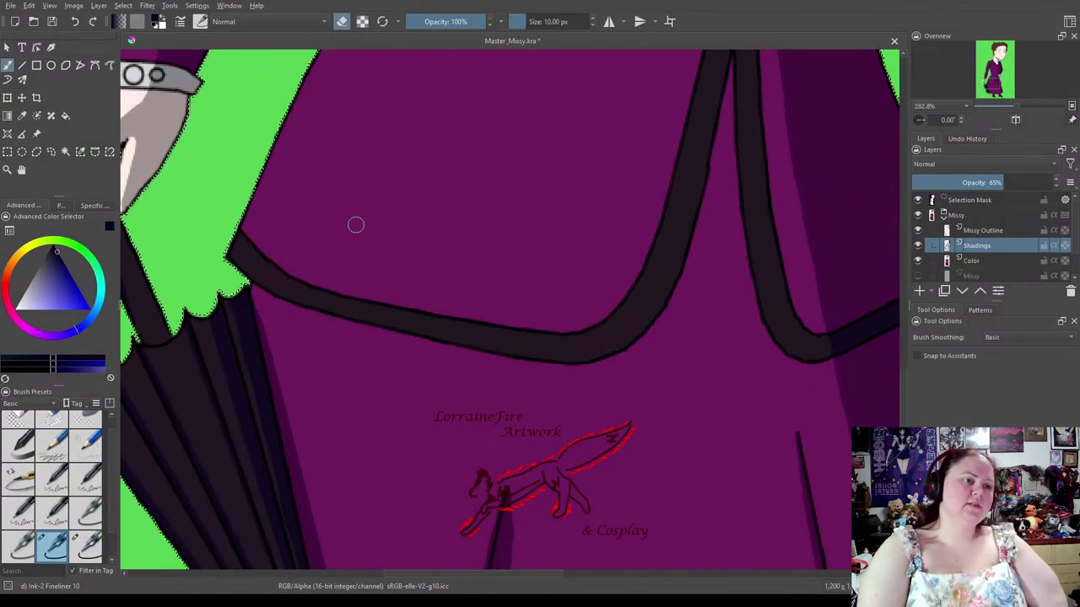
{"action": "left_click", "coordinate": [342, 21]}
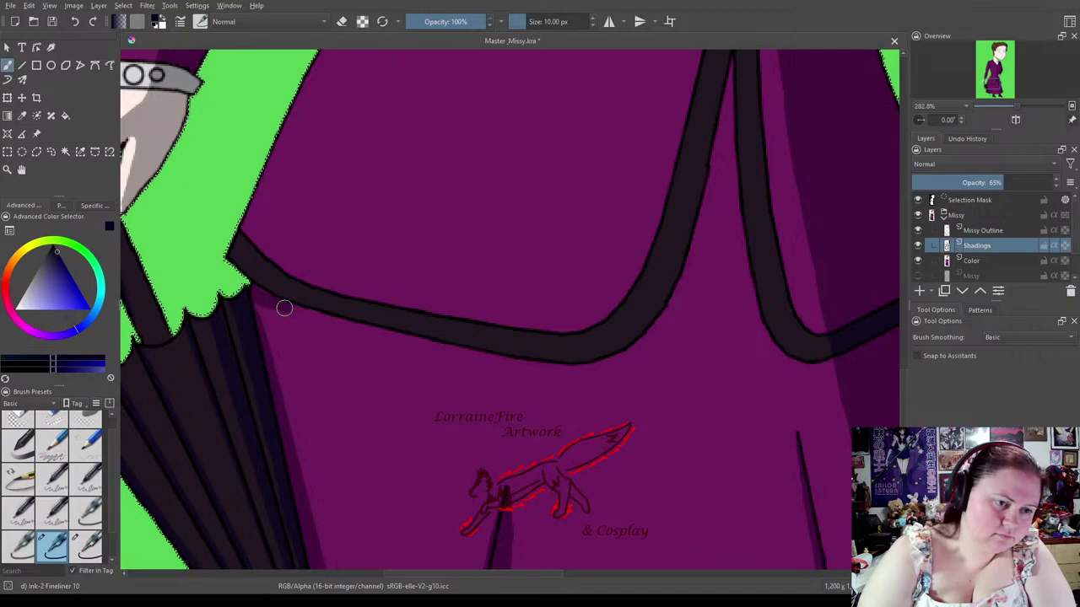
{"action": "mouse_move", "coordinate": [272, 301]}
{"action": "left_mouse_down"}
{"action": "mouse_move", "coordinate": [292, 311]}
{"action": "mouse_move", "coordinate": [265, 296]}
{"action": "mouse_move", "coordinate": [406, 341]}
{"action": "left_mouse_up"}
{"action": "left_click", "coordinate": [22, 65]}
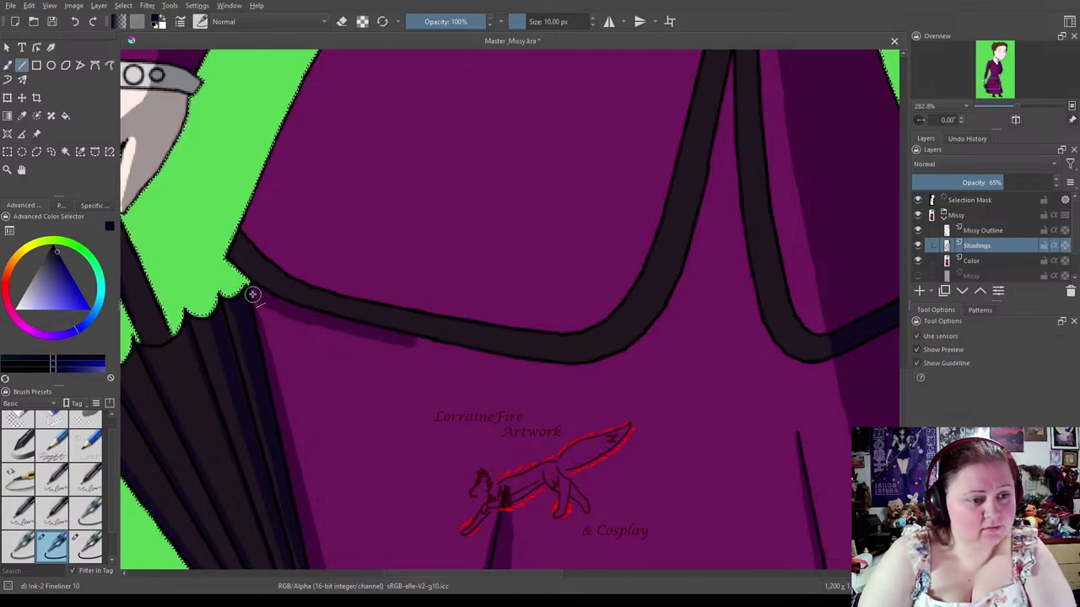
{"action": "left_click_drag", "start_coordinate": [291, 310], "coordinate": [343, 329]}
{"action": "left_click_drag", "start_coordinate": [340, 327], "coordinate": [527, 370]}
{"action": "mouse_move", "coordinate": [402, 340]}
{"action": "left_mouse_down"}
{"action": "mouse_move", "coordinate": [572, 374]}
{"action": "mouse_move", "coordinate": [625, 356]}
{"action": "mouse_move", "coordinate": [682, 304]}
{"action": "mouse_move", "coordinate": [668, 314]}
{"action": "mouse_move", "coordinate": [690, 280]}
{"action": "mouse_move", "coordinate": [730, 85]}
{"action": "left_mouse_up"}
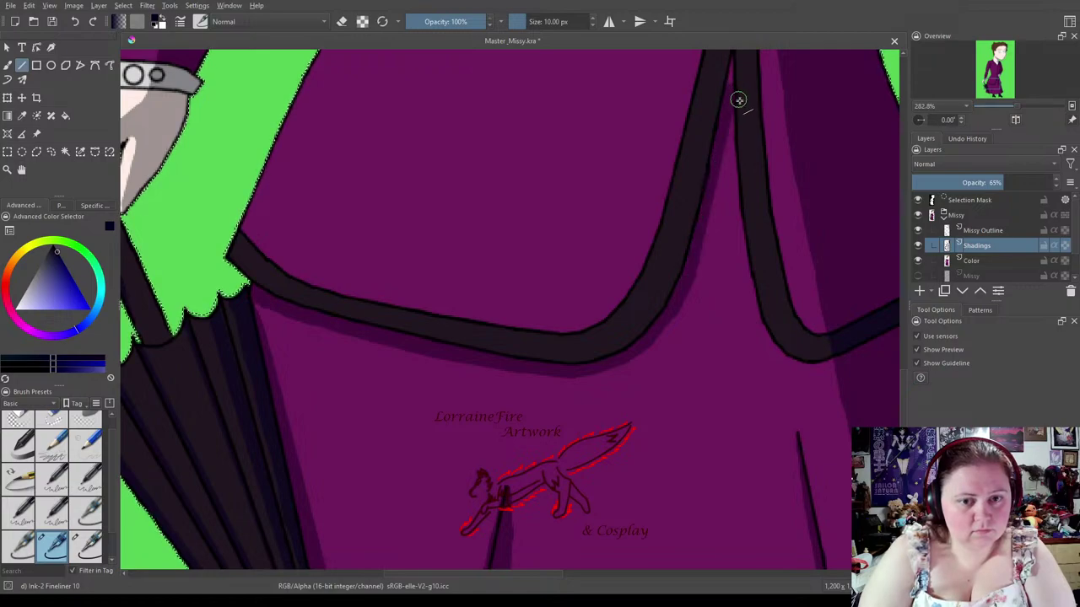
Shade beneath the curved trim of the jacket's other front flap and erase the shadow's rough edges freehand.
{"action": "left_click_drag", "start_coordinate": [772, 342], "coordinate": [808, 373]}
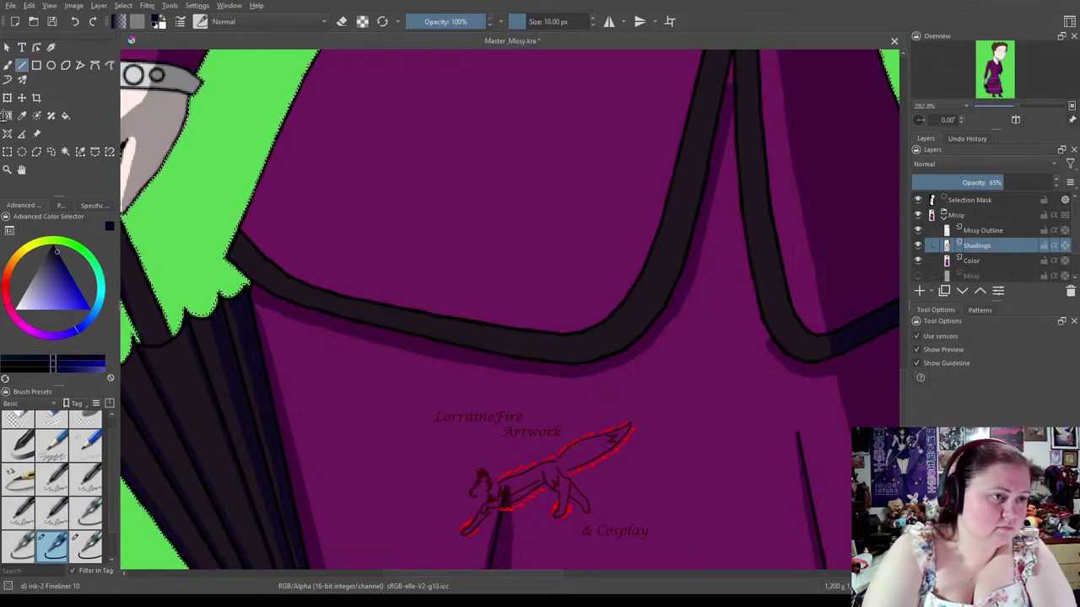
{"action": "left_click", "coordinate": [8, 65]}
{"action": "left_click", "coordinate": [342, 22]}
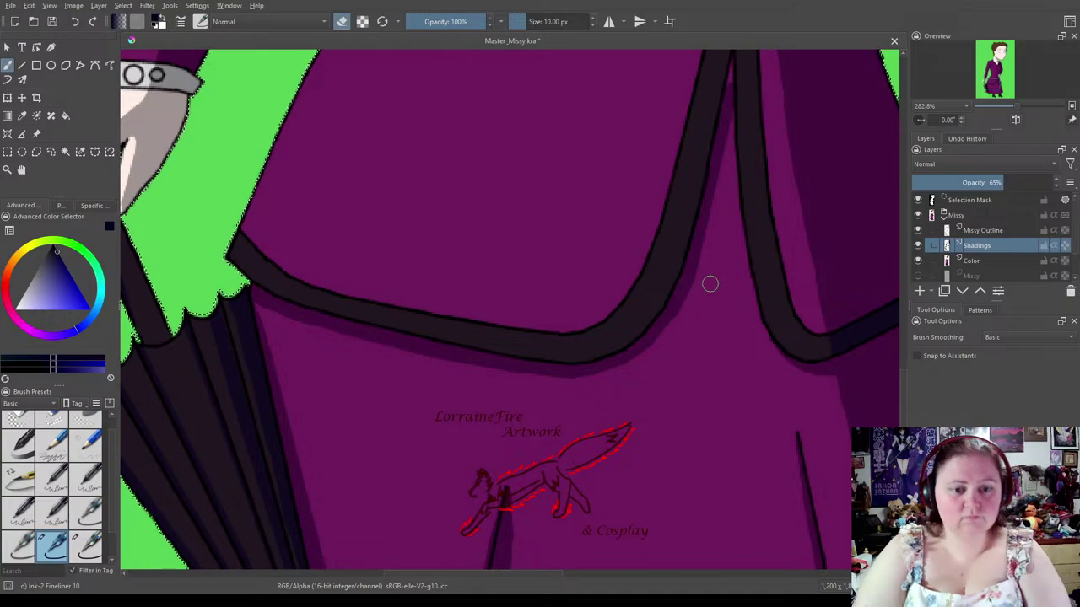
Paint a straight shadow with the Line tool along the jacket's front trim, from the hem opening up past the buttons.
{"action": "left_click_drag", "start_coordinate": [813, 253], "coordinate": [653, 417]}
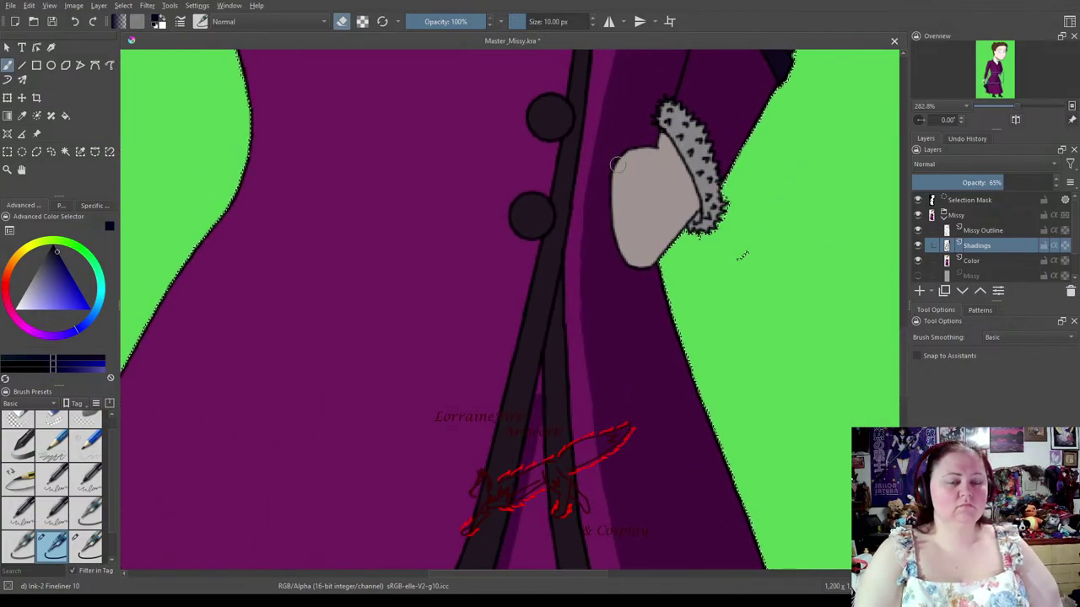
{"action": "left_click", "coordinate": [342, 21]}
{"action": "left_click", "coordinate": [22, 65]}
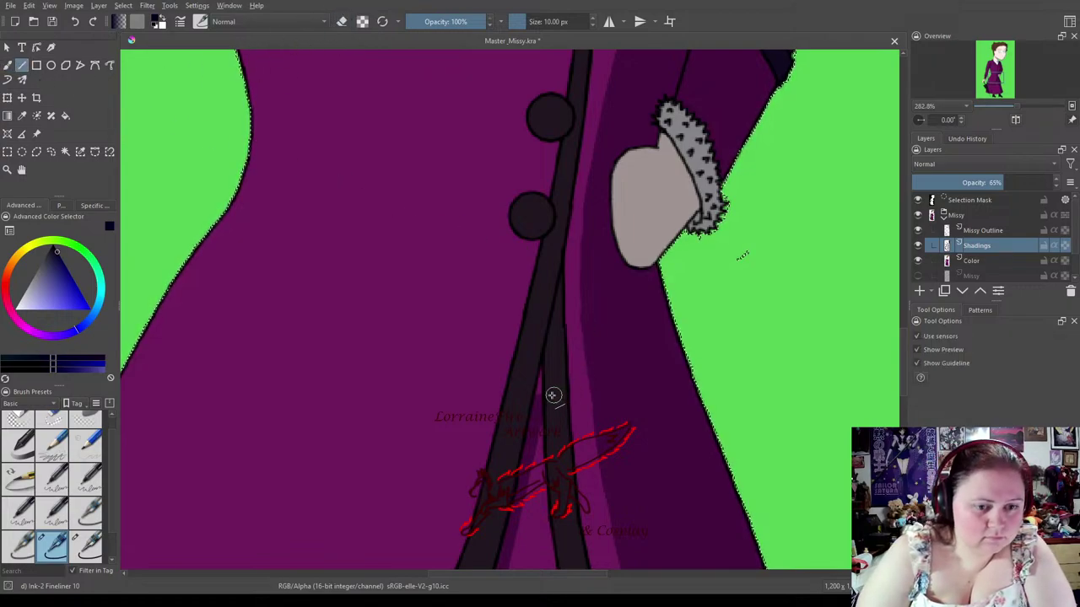
{"action": "mouse_move", "coordinate": [543, 398]}
{"action": "left_mouse_down"}
{"action": "mouse_move", "coordinate": [590, 132]}
{"action": "mouse_move", "coordinate": [571, 241]}
{"action": "mouse_move", "coordinate": [589, 64]}
{"action": "mouse_move", "coordinate": [601, 59]}
{"action": "left_mouse_up"}
{"action": "left_click_drag", "start_coordinate": [645, 206], "coordinate": [627, 410]}
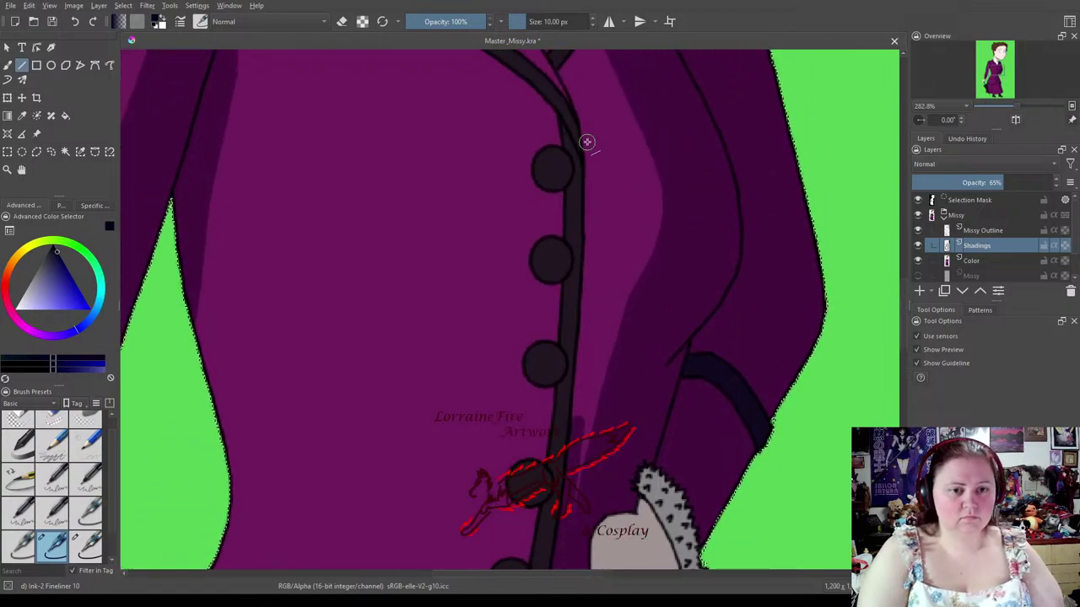
{"action": "mouse_move", "coordinate": [588, 139]}
{"action": "left_mouse_down"}
{"action": "mouse_move", "coordinate": [603, 261]}
{"action": "mouse_move", "coordinate": [588, 270]}
{"action": "mouse_move", "coordinate": [578, 417]}
{"action": "left_mouse_up"}
Add straight shading on the lapel along the white shirt's edge and beside the front trim between the lapels' meeting point and top button.
{"action": "scroll", "coordinate": [639, 362], "scroll_direction": "up", "scroll_amount": 6}
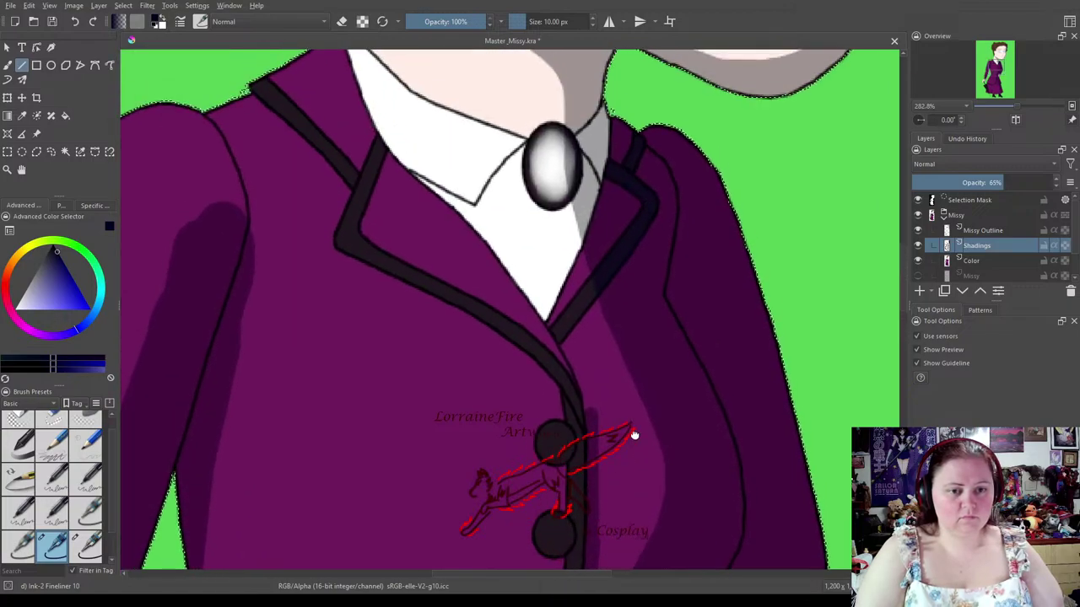
{"action": "mouse_move", "coordinate": [570, 389]}
{"action": "left_mouse_down"}
{"action": "mouse_move", "coordinate": [625, 316]}
{"action": "mouse_move", "coordinate": [588, 379]}
{"action": "mouse_move", "coordinate": [563, 375]}
{"action": "left_mouse_up"}
{"action": "mouse_move", "coordinate": [387, 193]}
{"action": "left_mouse_down"}
{"action": "mouse_move", "coordinate": [491, 279]}
{"action": "mouse_move", "coordinate": [550, 358]}
{"action": "left_mouse_up"}
{"action": "left_click_drag", "start_coordinate": [574, 393], "coordinate": [598, 461]}
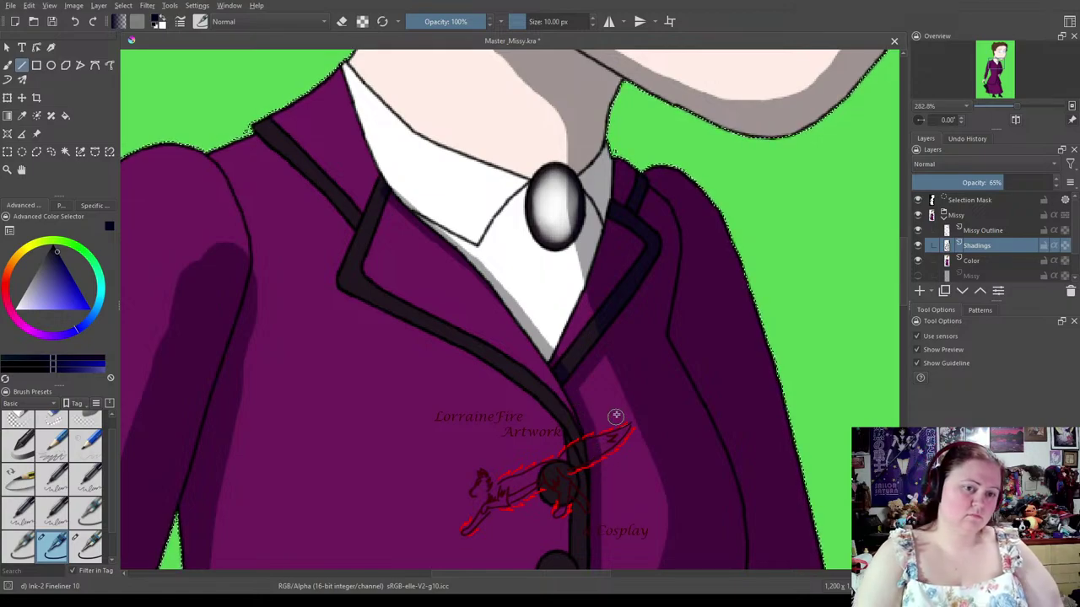
Shade the white shirt with the Line tool beneath the collar's edge, from the collar point up to the brooch.
{"action": "mouse_move", "coordinate": [429, 222]}
{"action": "left_mouse_down"}
{"action": "mouse_move", "coordinate": [475, 249]}
{"action": "mouse_move", "coordinate": [550, 160]}
{"action": "left_mouse_up"}
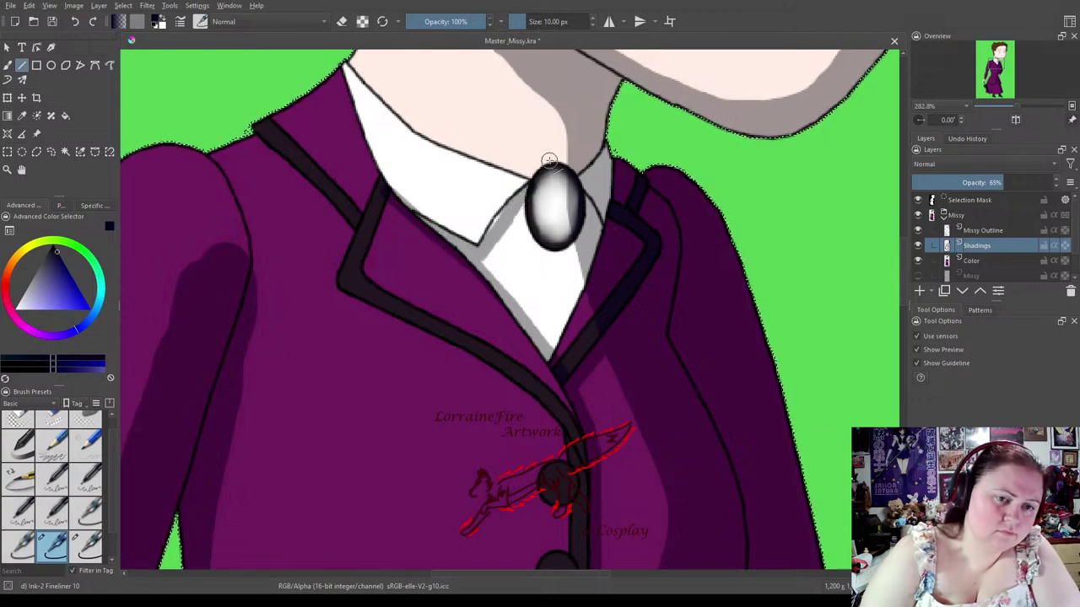
{"action": "key", "text": "ctrl+z"}
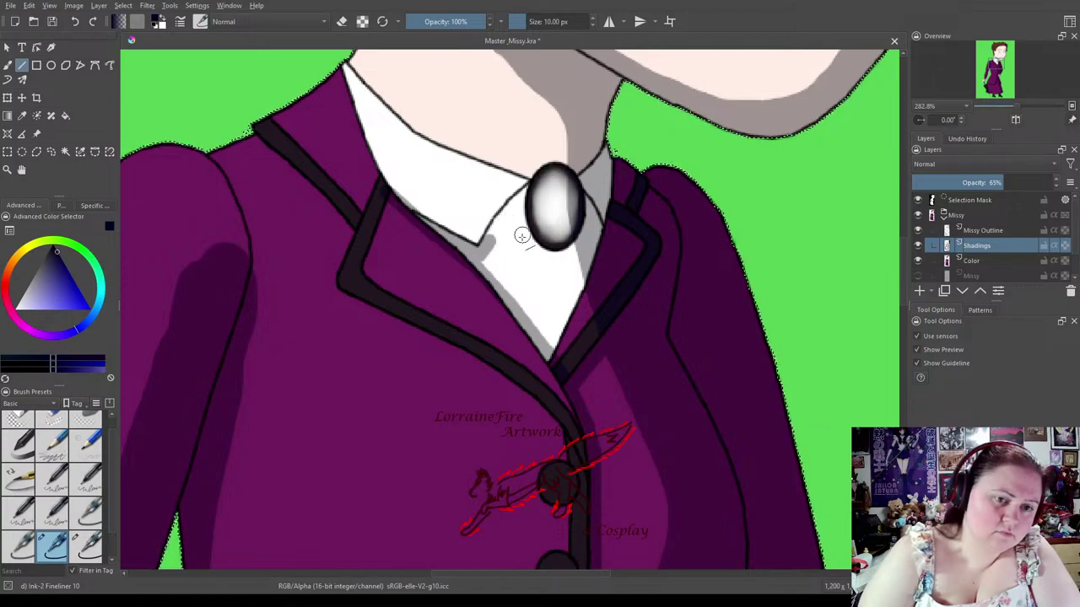
{"action": "left_click_drag", "start_coordinate": [501, 223], "coordinate": [534, 189]}
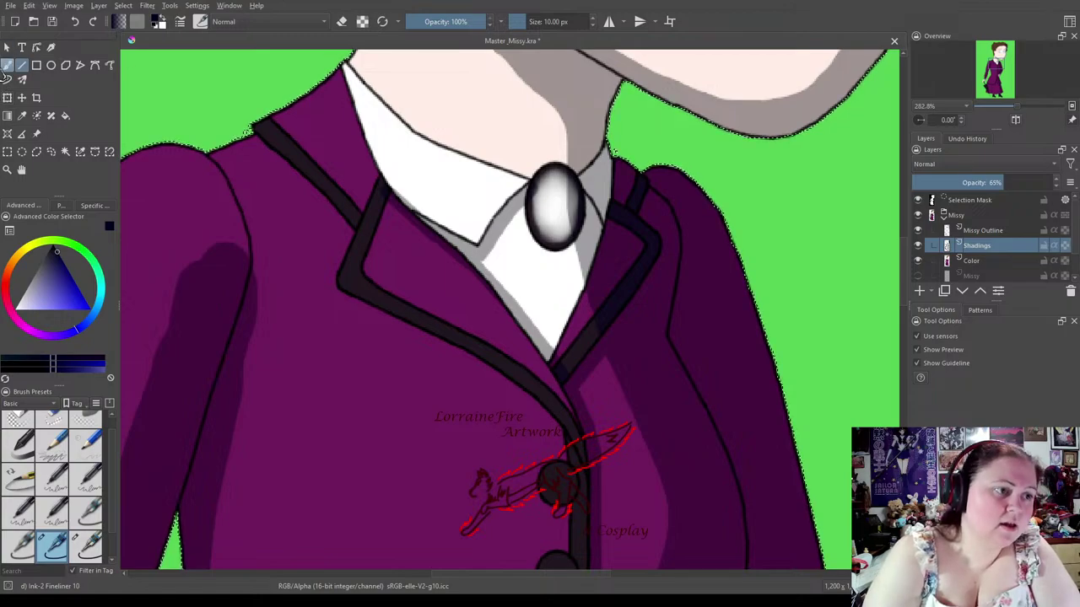
Paint a freehand shadow on the white shirt beneath the brooch and save the document.
{"action": "left_click", "coordinate": [8, 65]}
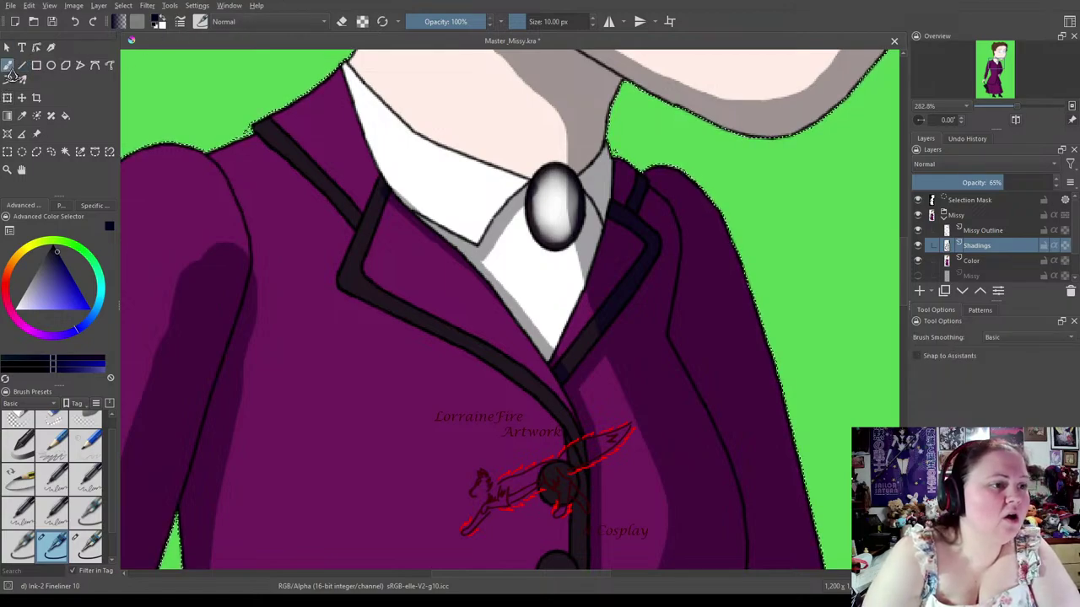
{"action": "left_click", "coordinate": [341, 22]}
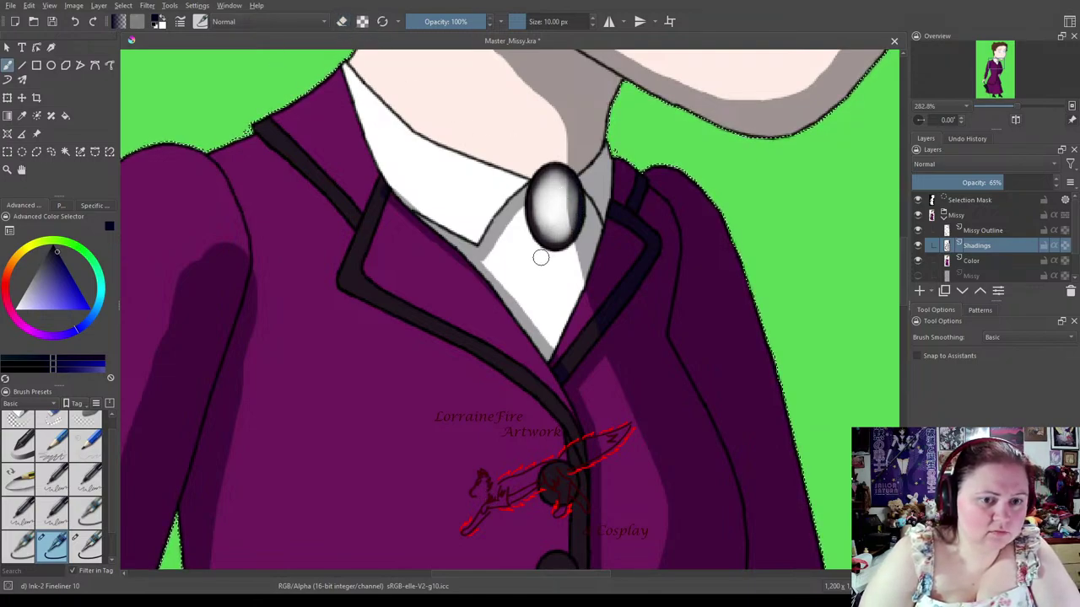
{"action": "right_click", "coordinate": [534, 200]}
{"action": "left_click", "coordinate": [298, 136]}
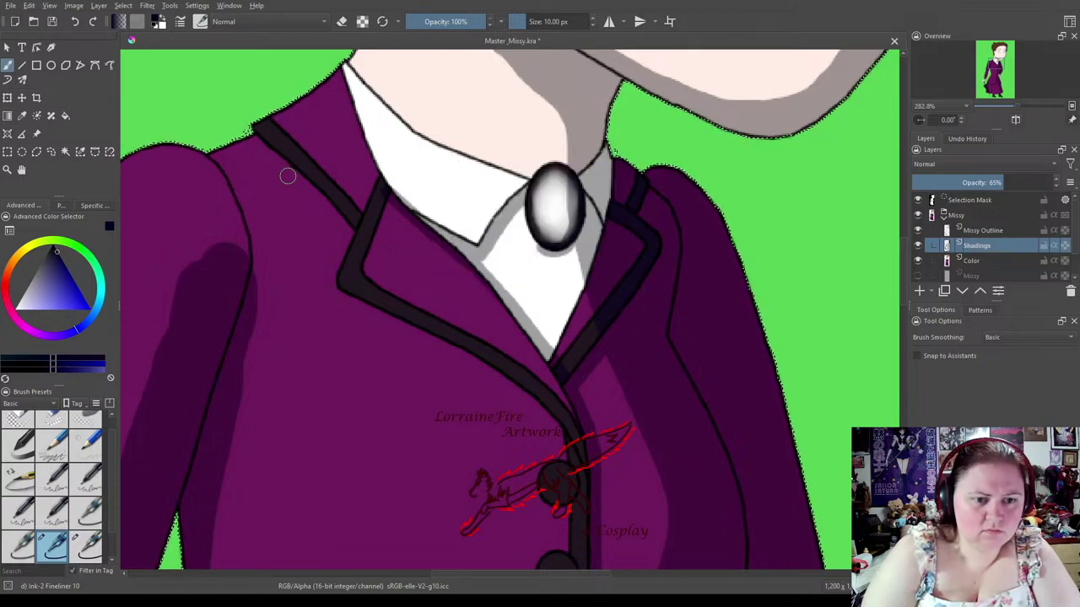
{"action": "left_click", "coordinate": [51, 21]}
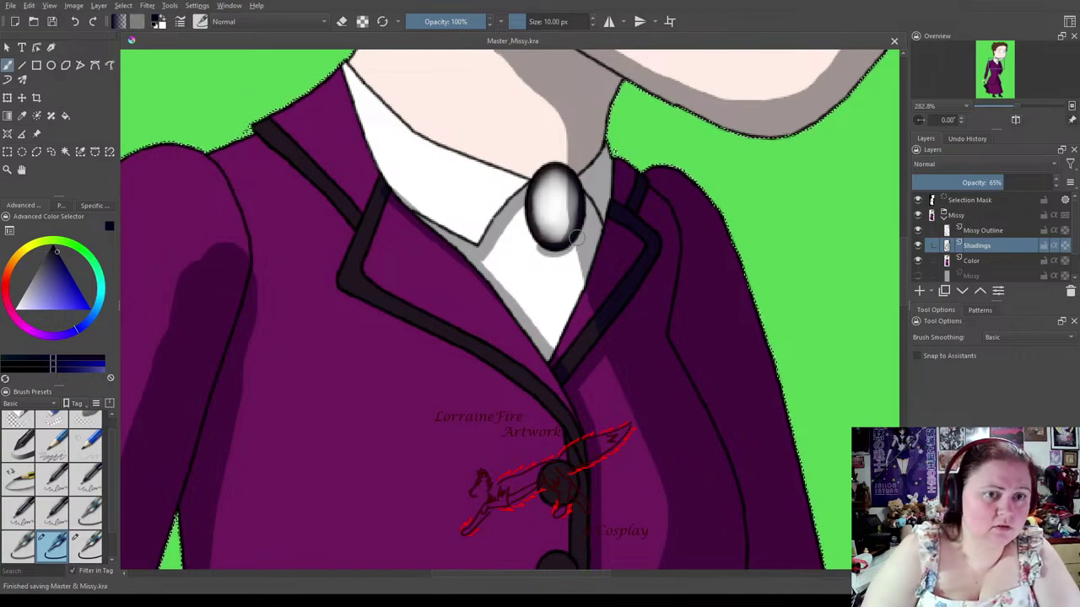
Erase the shading covering the brooch and tidy the edge of the shadow beneath it.
{"action": "left_click", "coordinate": [343, 22]}
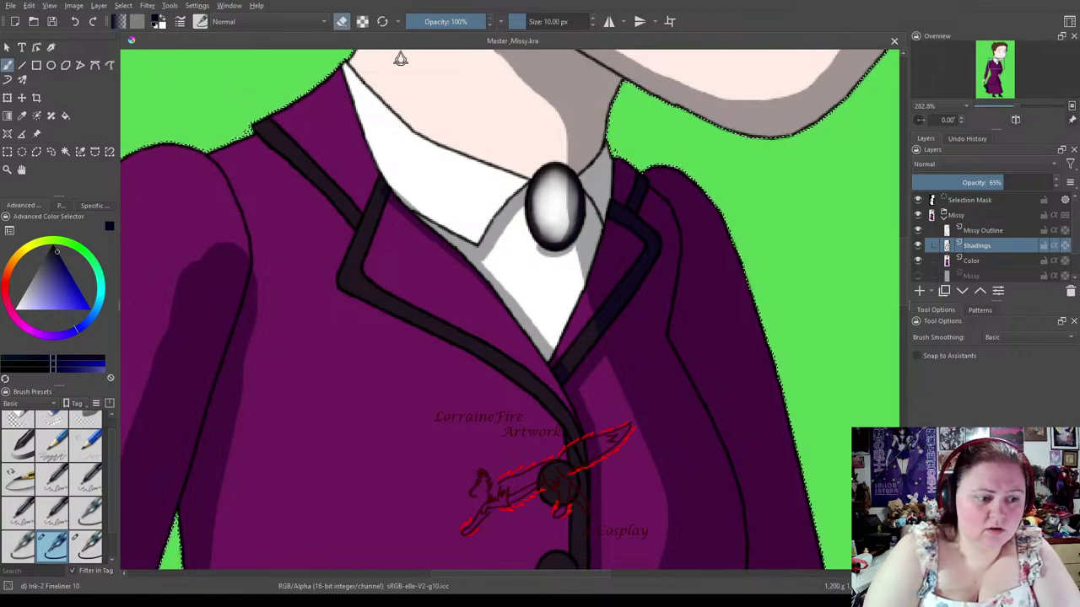
{"action": "mouse_move", "coordinate": [564, 186]}
{"action": "left_mouse_down"}
{"action": "mouse_move", "coordinate": [558, 235]}
{"action": "mouse_move", "coordinate": [523, 280]}
{"action": "mouse_move", "coordinate": [530, 245]}
{"action": "mouse_move", "coordinate": [552, 266]}
{"action": "left_mouse_up"}
{"action": "left_click", "coordinate": [342, 21]}
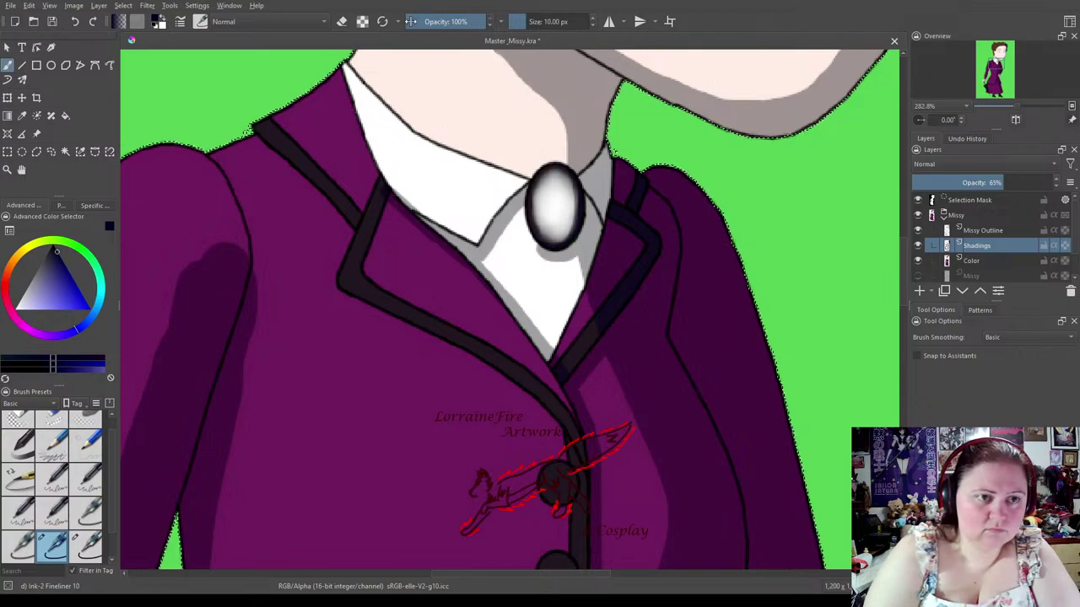
{"action": "left_click", "coordinate": [343, 22]}
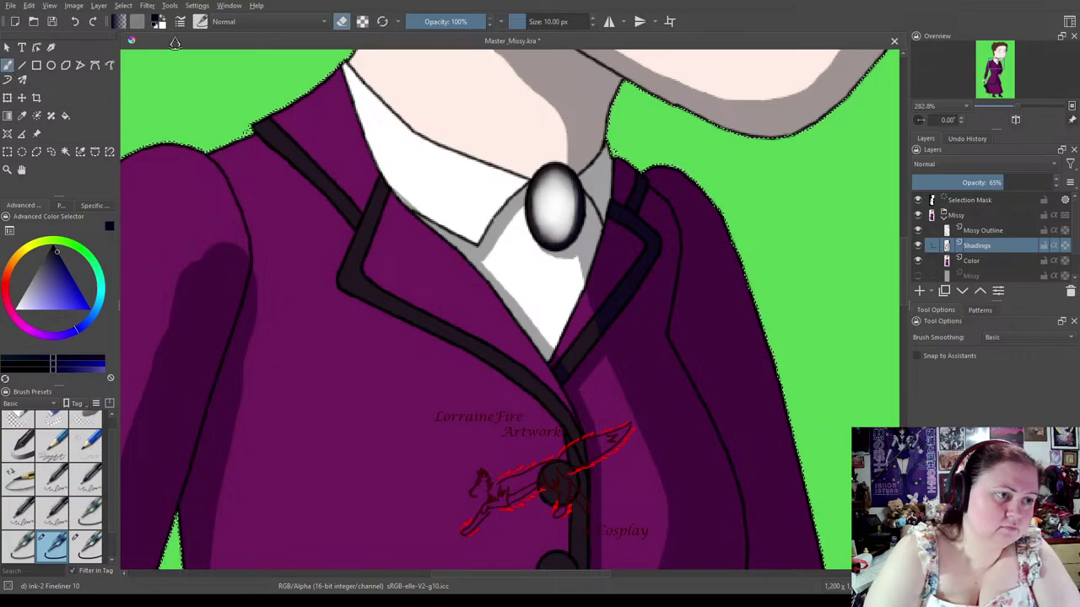
Paint shadows with the Line tool beneath the lapel's dark trim down to the top button and below the collar's dark trim.
{"action": "left_click", "coordinate": [22, 66]}
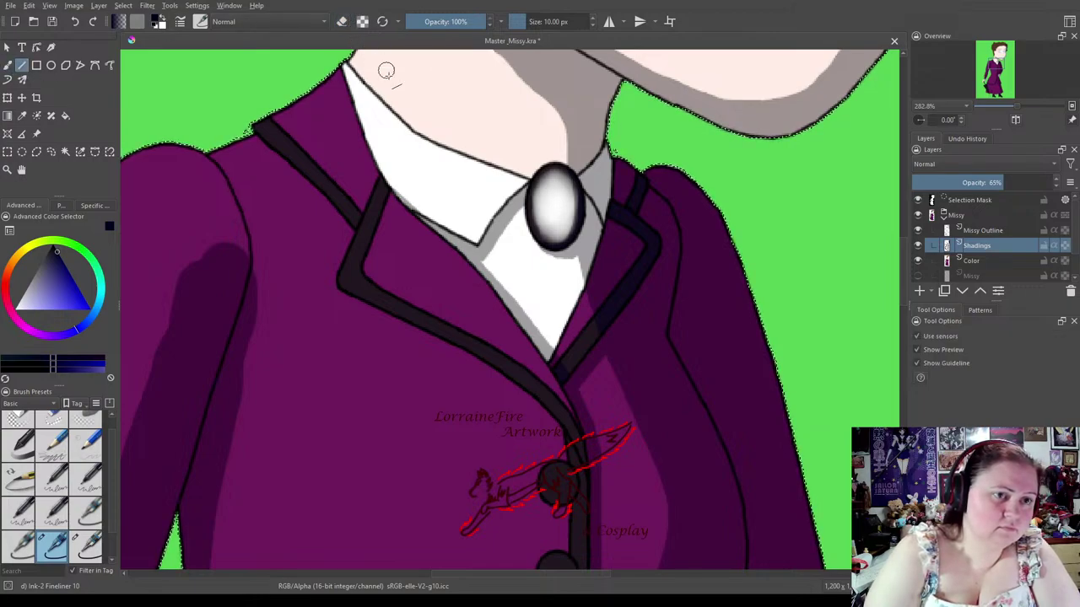
{"action": "left_click_drag", "start_coordinate": [341, 296], "coordinate": [507, 381]}
{"action": "mouse_move", "coordinate": [508, 388]}
{"action": "left_mouse_down"}
{"action": "mouse_move", "coordinate": [562, 429]}
{"action": "mouse_move", "coordinate": [566, 463]}
{"action": "mouse_move", "coordinate": [583, 474]}
{"action": "left_mouse_up"}
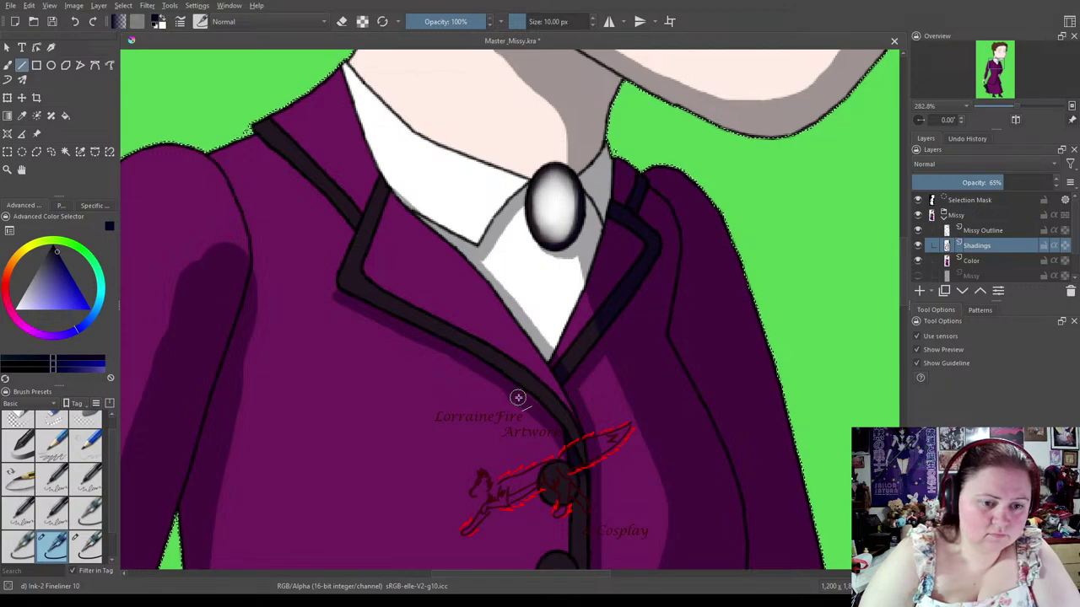
{"action": "left_click_drag", "start_coordinate": [250, 135], "coordinate": [268, 154]}
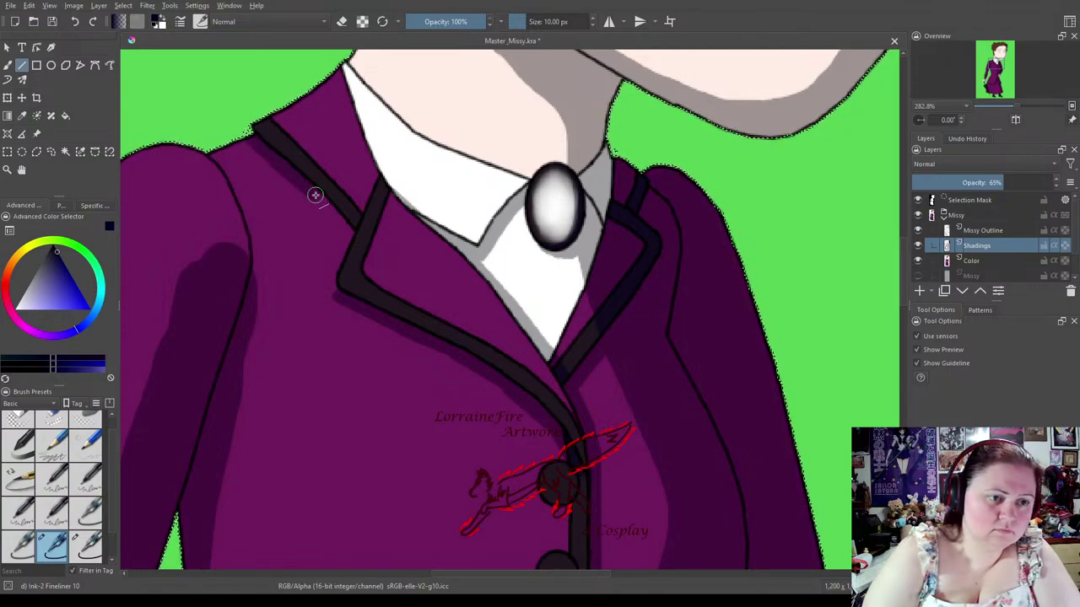
Refine the shadows beneath the collar and lapel trims freehand, filling gaps and erasing rough edges.
{"action": "key", "text": "b"}
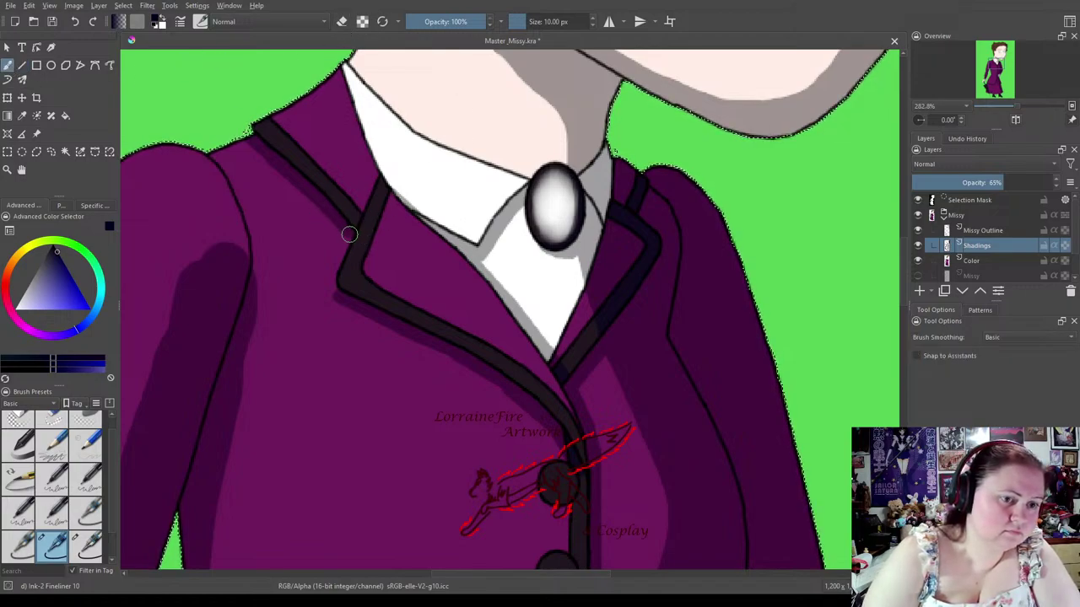
{"action": "left_click", "coordinate": [341, 21]}
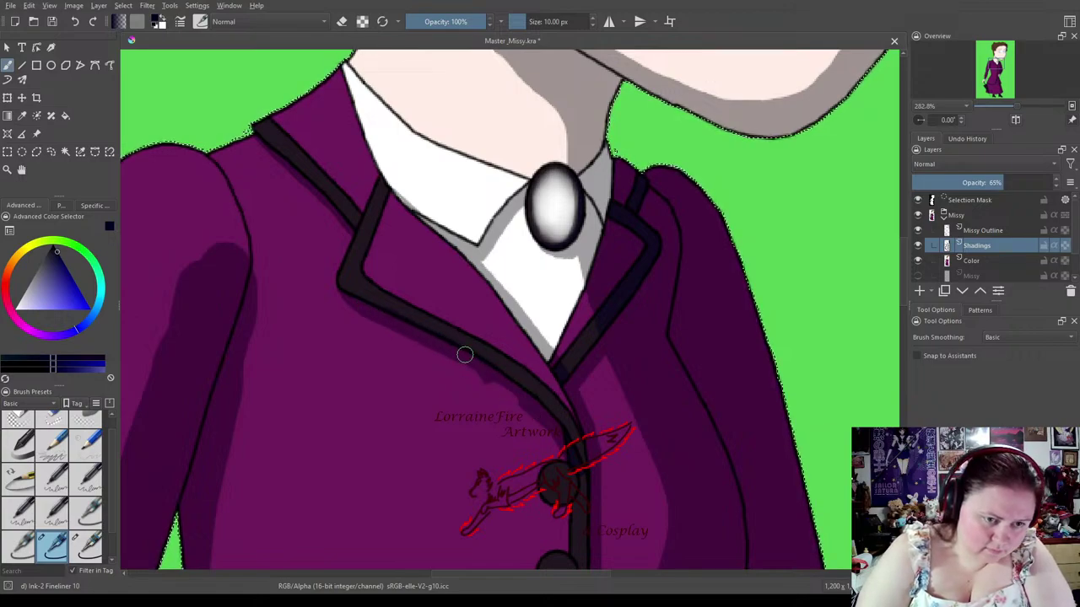
{"action": "left_click", "coordinate": [343, 21]}
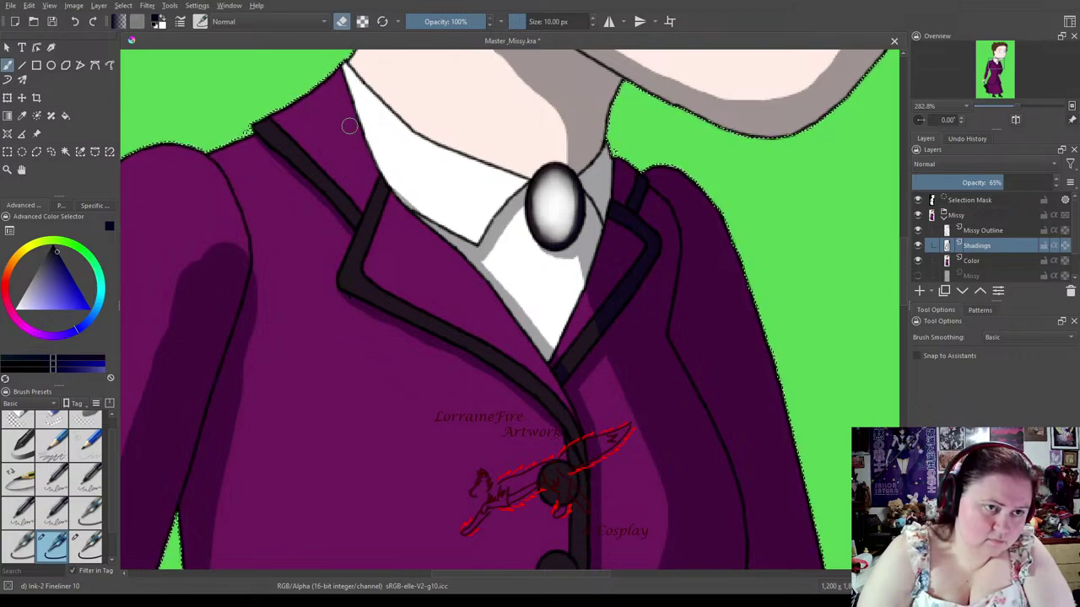
Repaint the shadow along the lapel trim's lower edge and erase the excess on the trim and jacket front.
{"action": "key", "text": "e"}
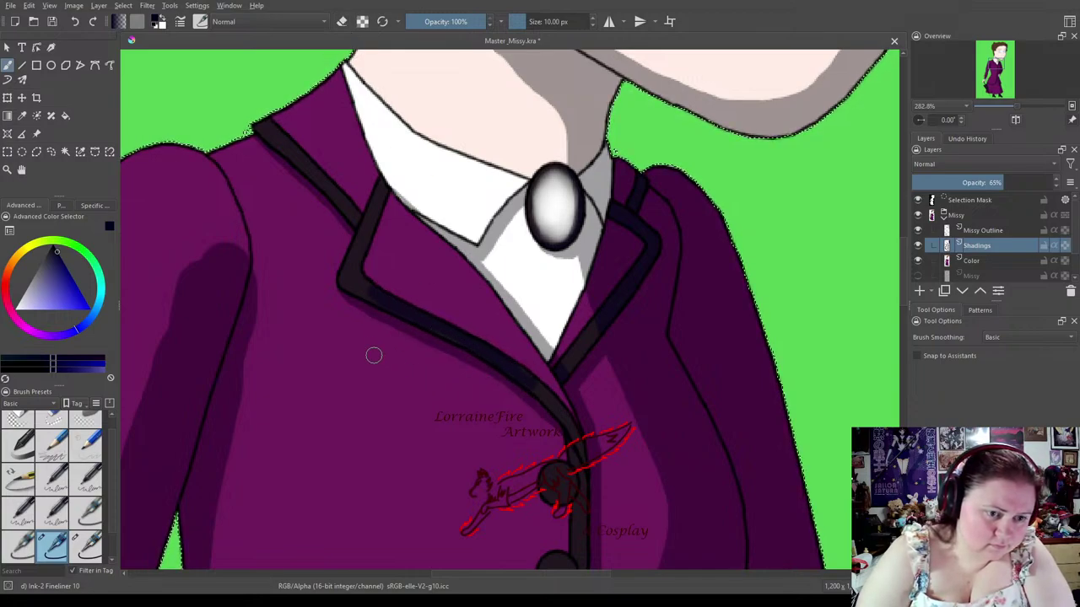
{"action": "left_click_drag", "start_coordinate": [357, 321], "coordinate": [371, 331]}
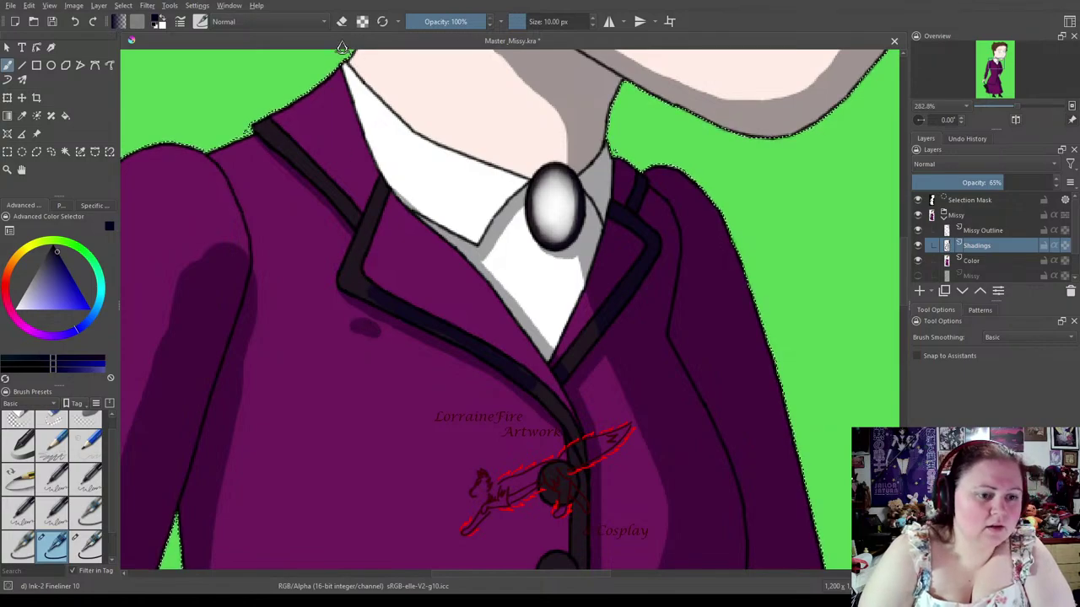
{"action": "key", "text": "e"}
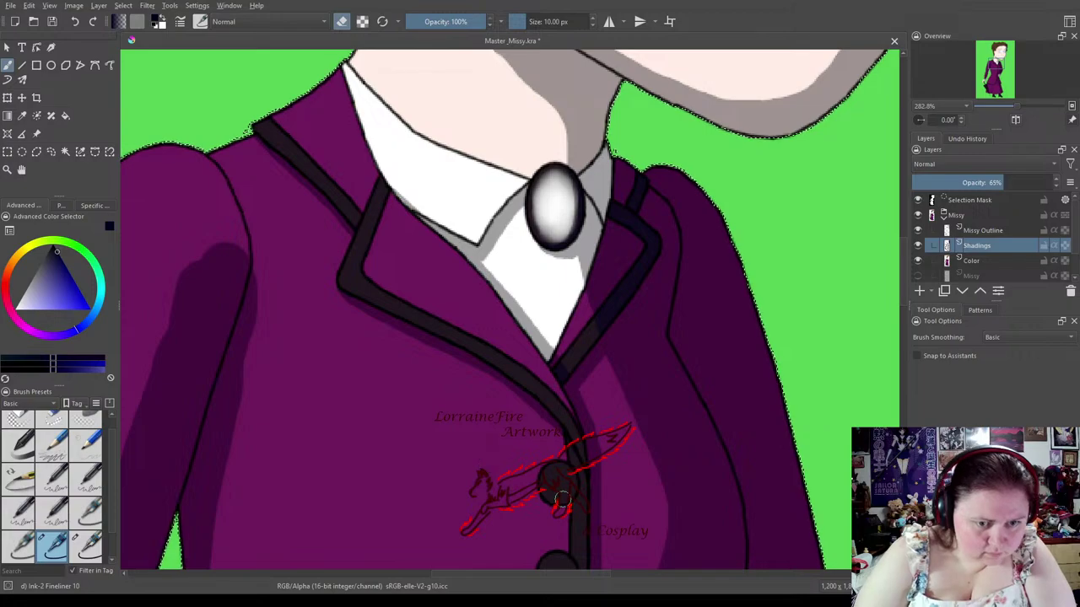
Paint thin shadows beneath the upper jacket buttons with the Ink-2 Fineliner 05 brush and erase the excess.
{"action": "mouse_move", "coordinate": [419, 514]}
{"action": "left_mouse_down"}
{"action": "mouse_move", "coordinate": [411, 220]}
{"action": "mouse_move", "coordinate": [388, 222]}
{"action": "left_mouse_up"}
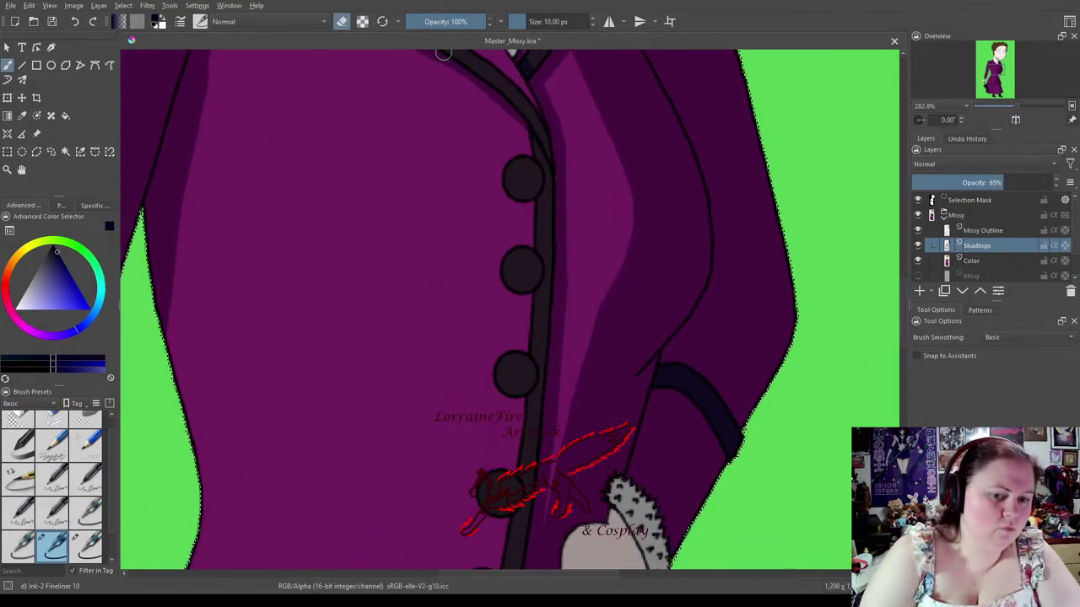
{"action": "left_click", "coordinate": [19, 509]}
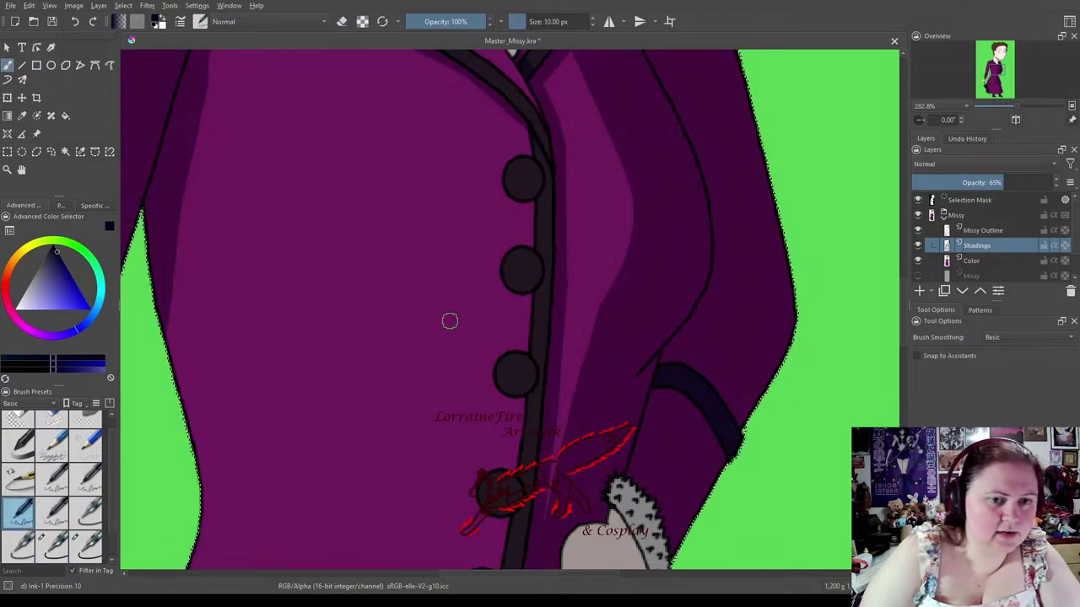
{"action": "left_click", "coordinate": [25, 545]}
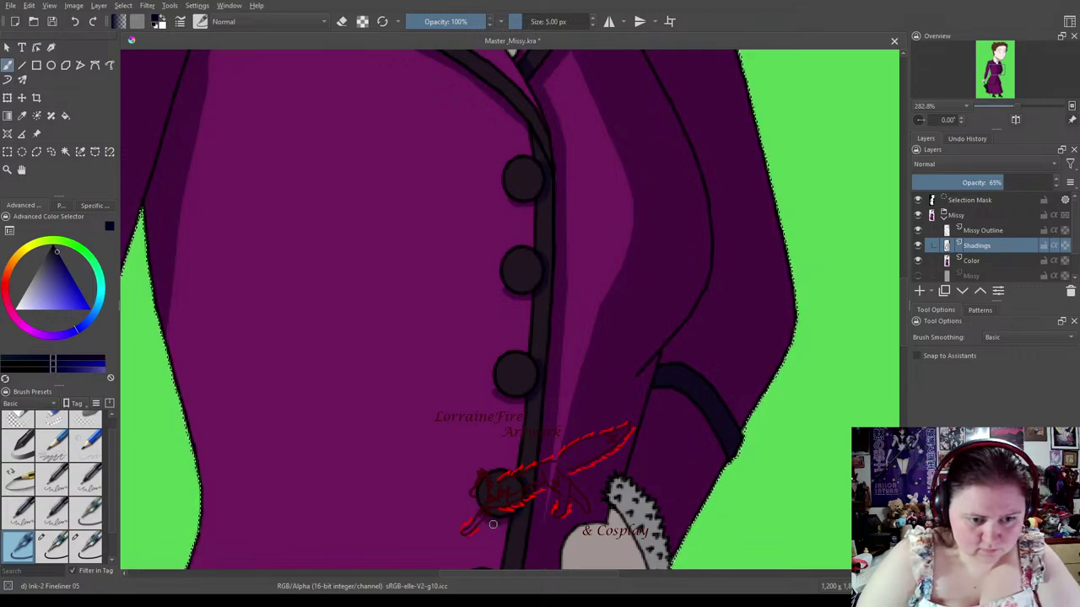
{"action": "key", "text": "e"}
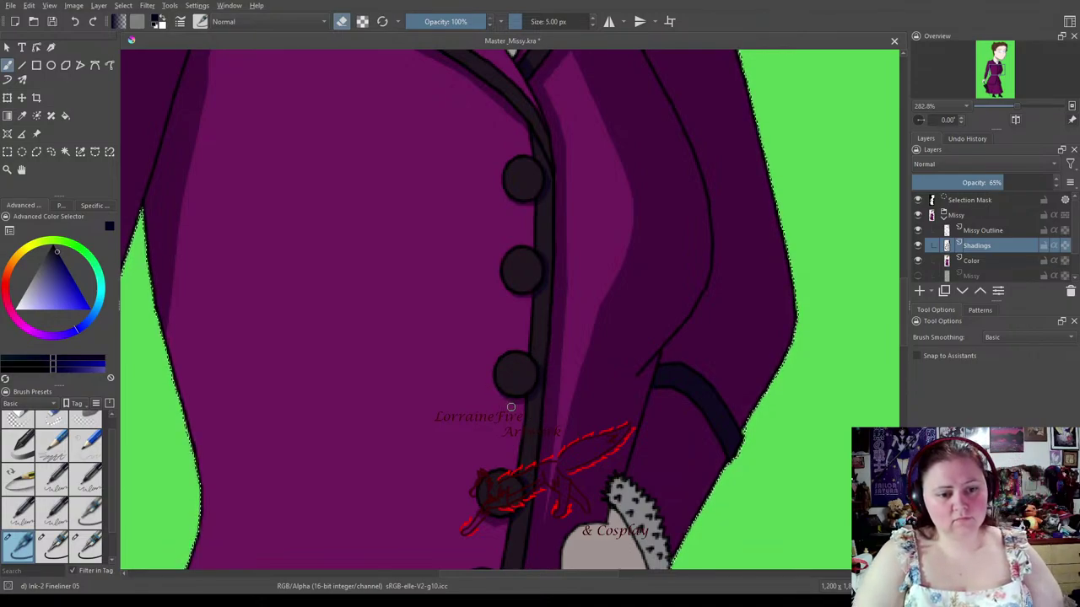
Add matching thin shadows beneath the lower jacket buttons near the hand and trim their edges with the eraser.
{"action": "left_click_drag", "start_coordinate": [529, 466], "coordinate": [546, 246]}
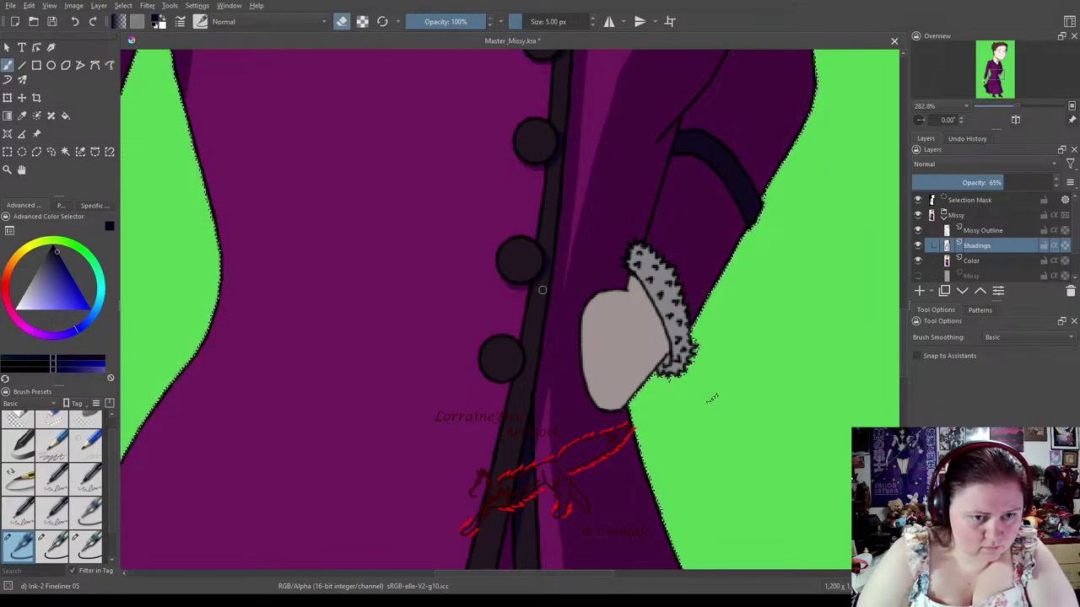
{"action": "key", "text": "e"}
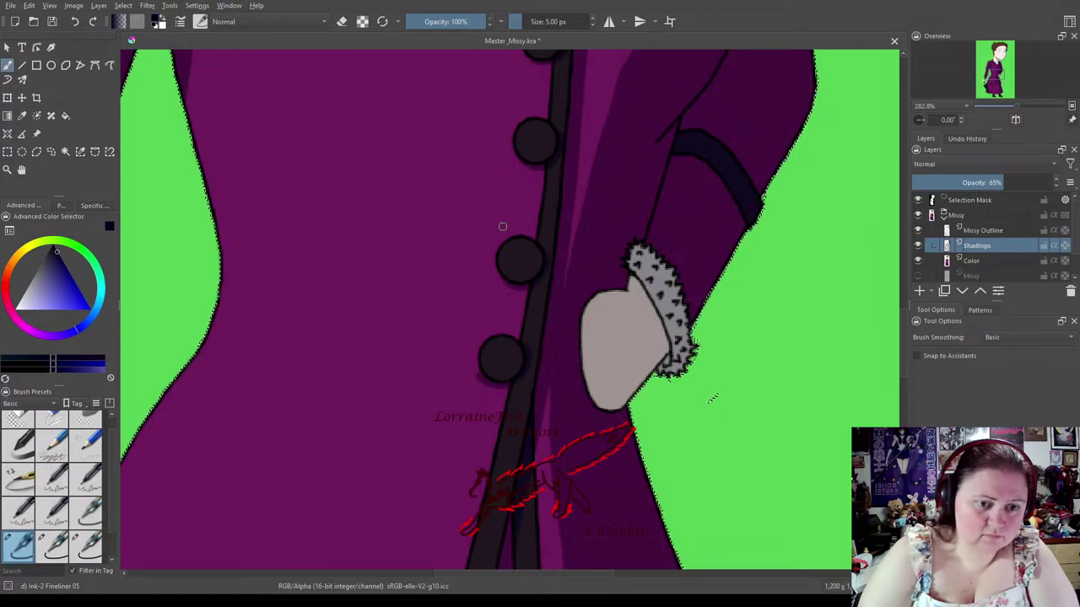
{"action": "key", "text": "e"}
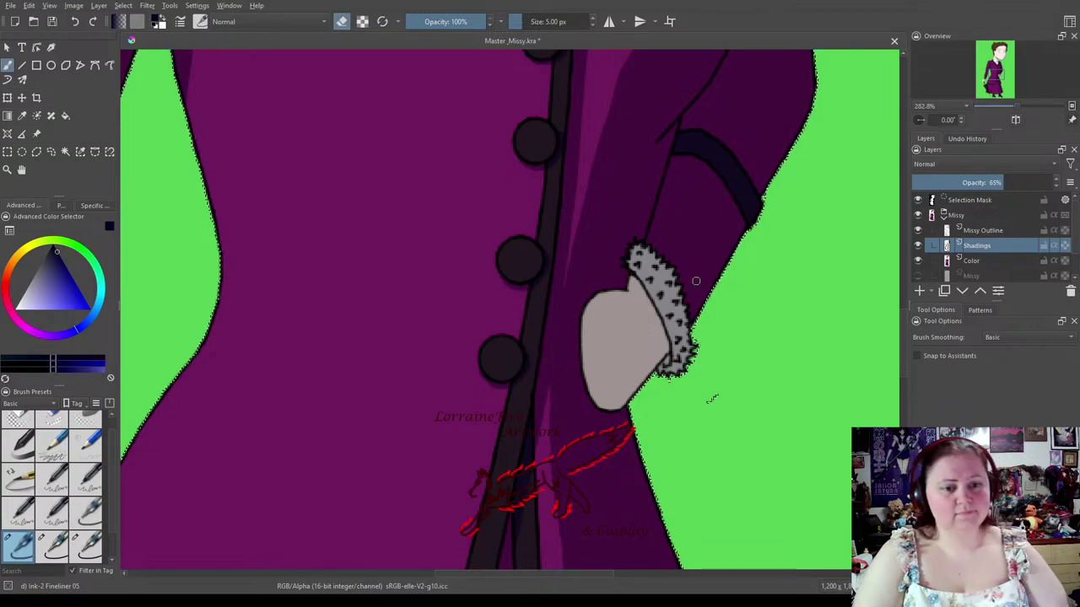
Paint a tapering fold shadow with the Ink-2 Fineliner 10 brush from the bent arm across the jacket front above the third button.
{"action": "mouse_move", "coordinate": [373, 393]}
{"action": "left_mouse_down"}
{"action": "mouse_move", "coordinate": [433, 419]}
{"action": "mouse_move", "coordinate": [448, 543]}
{"action": "left_mouse_up"}
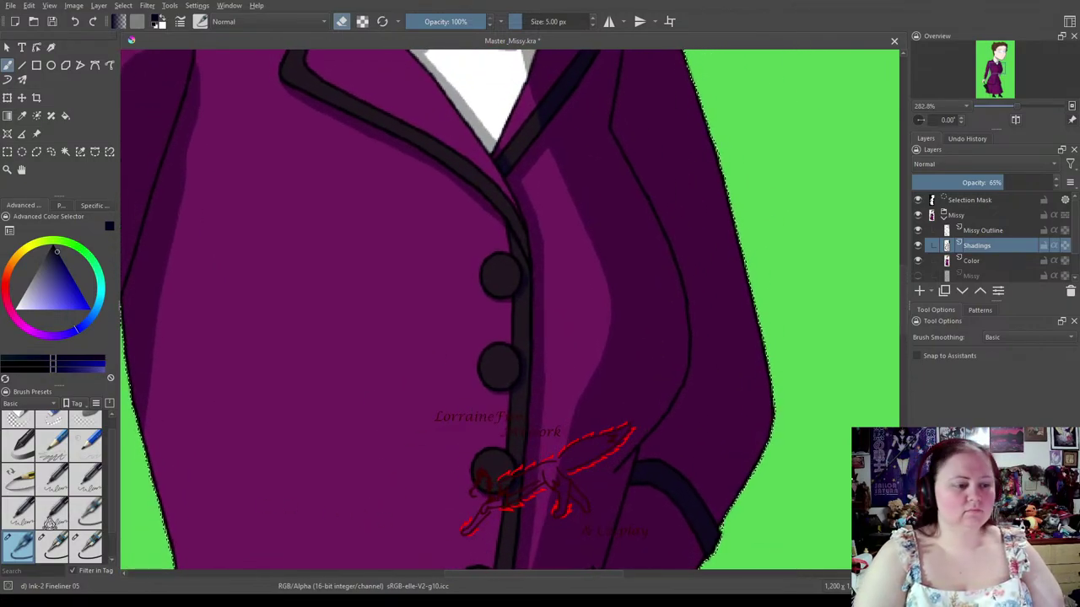
{"action": "left_click", "coordinate": [54, 549]}
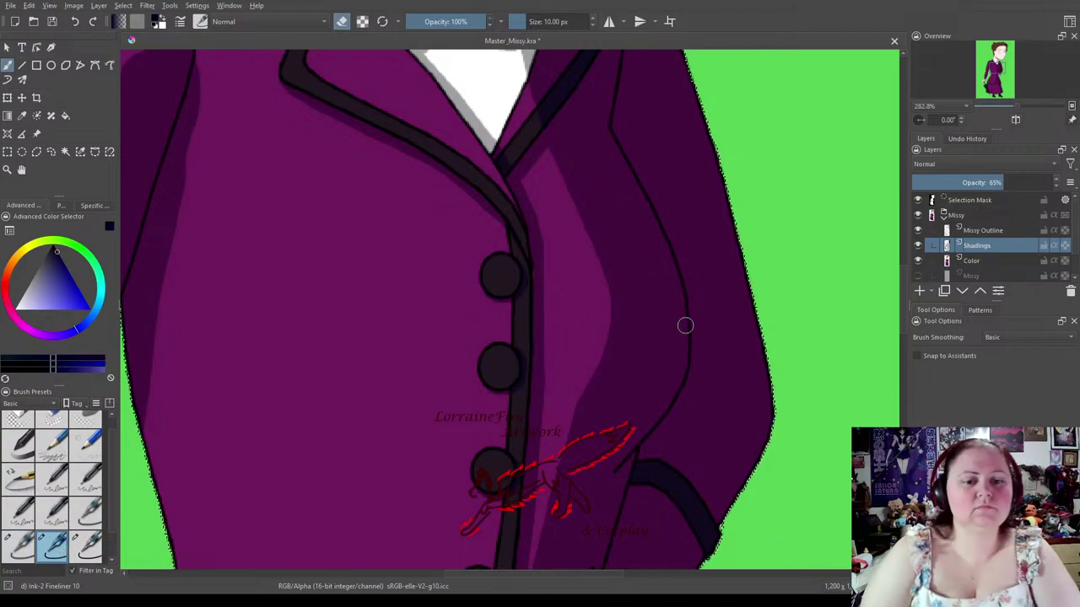
{"action": "left_click_drag", "start_coordinate": [679, 324], "coordinate": [582, 363]}
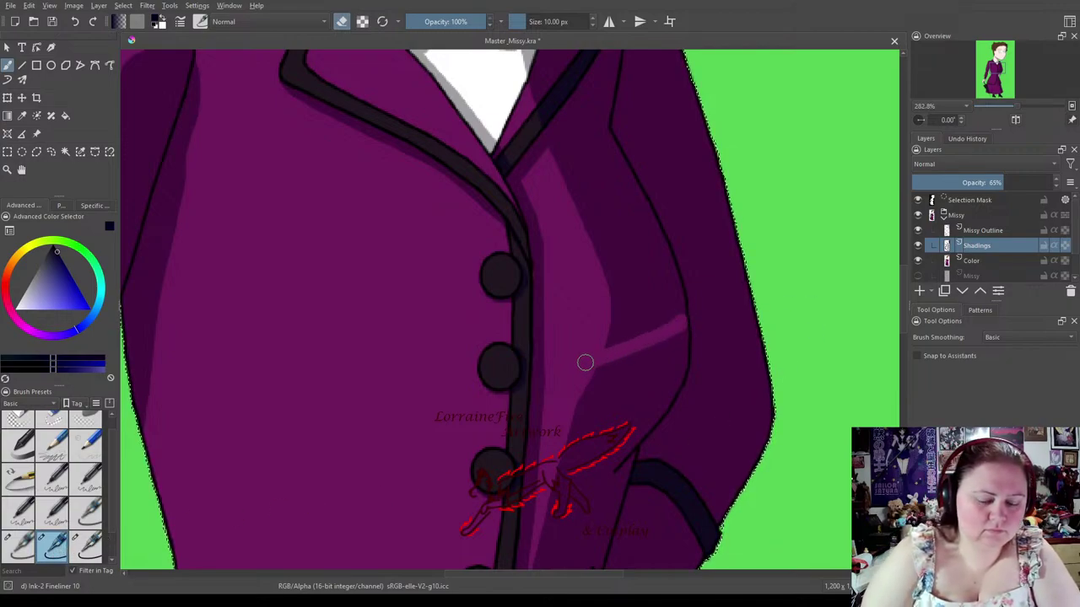
{"action": "key", "text": "ctrl+z"}
{"action": "left_click", "coordinate": [342, 23]}
{"action": "mouse_move", "coordinate": [704, 339]}
{"action": "left_mouse_down"}
{"action": "mouse_move", "coordinate": [551, 402]}
{"action": "mouse_move", "coordinate": [362, 422]}
{"action": "left_mouse_up"}
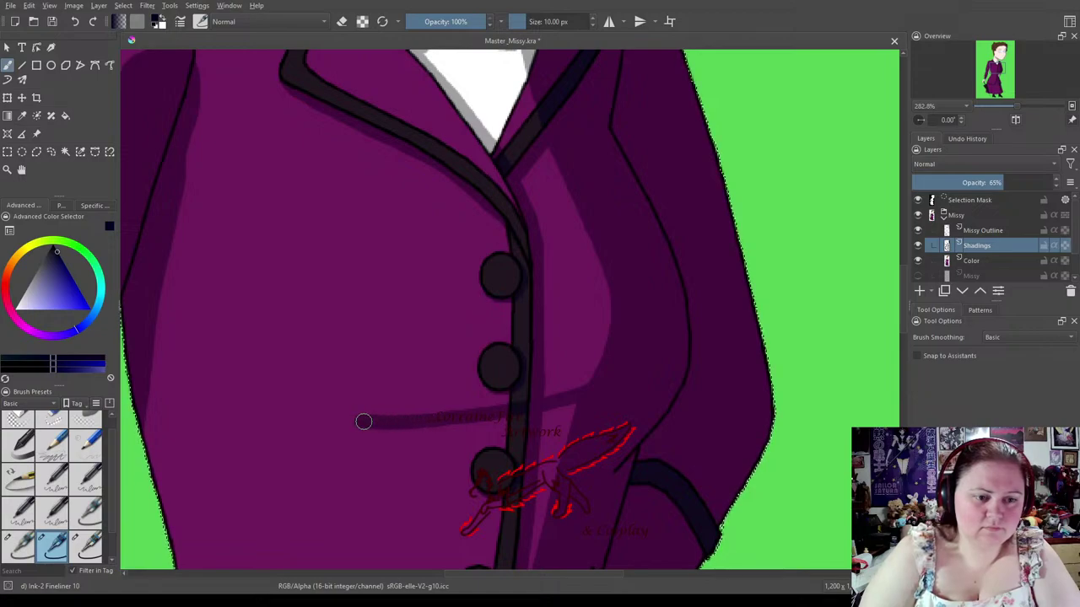
{"action": "mouse_move", "coordinate": [346, 421]}
{"action": "left_mouse_down"}
{"action": "mouse_move", "coordinate": [441, 438]}
{"action": "mouse_move", "coordinate": [568, 429]}
{"action": "mouse_move", "coordinate": [591, 411]}
{"action": "mouse_move", "coordinate": [458, 433]}
{"action": "mouse_move", "coordinate": [394, 431]}
{"action": "left_mouse_up"}
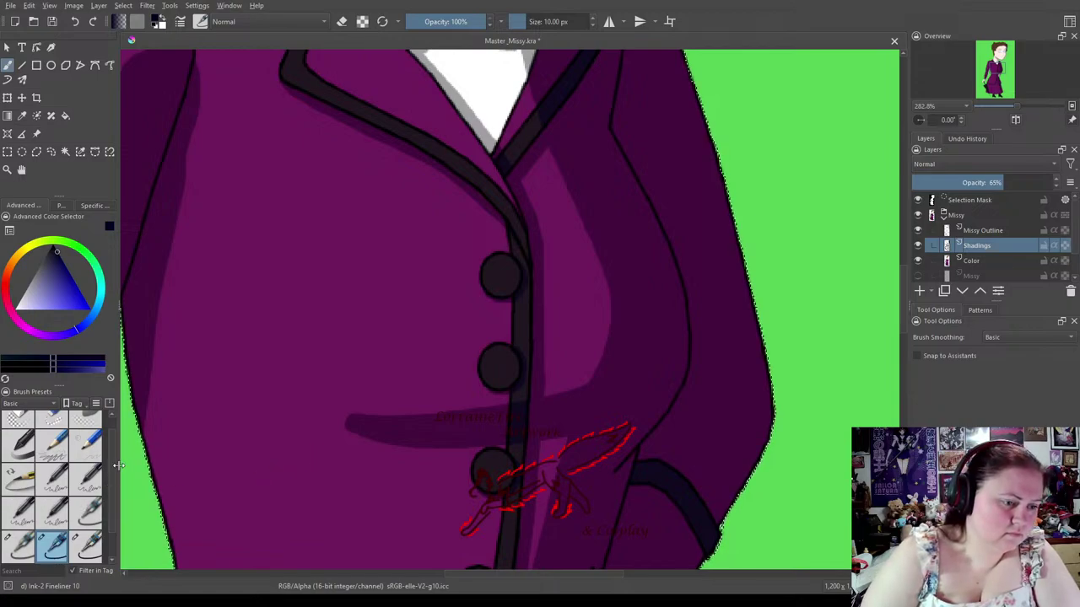
Narrow the shadow along the inner edge of the straight arm's sleeve, from armpit to wrist, erasing with the Ink-2 Fineliner 25 brush.
{"action": "scroll", "coordinate": [112, 478], "scroll_direction": "up", "scroll_amount": 1}
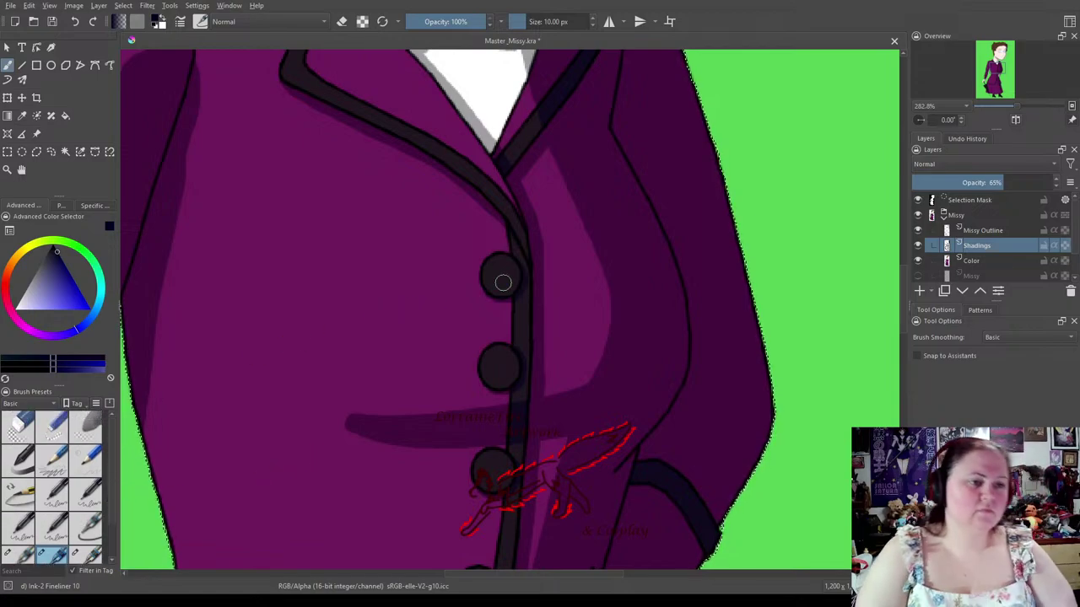
{"action": "left_click_drag", "start_coordinate": [318, 391], "coordinate": [624, 400]}
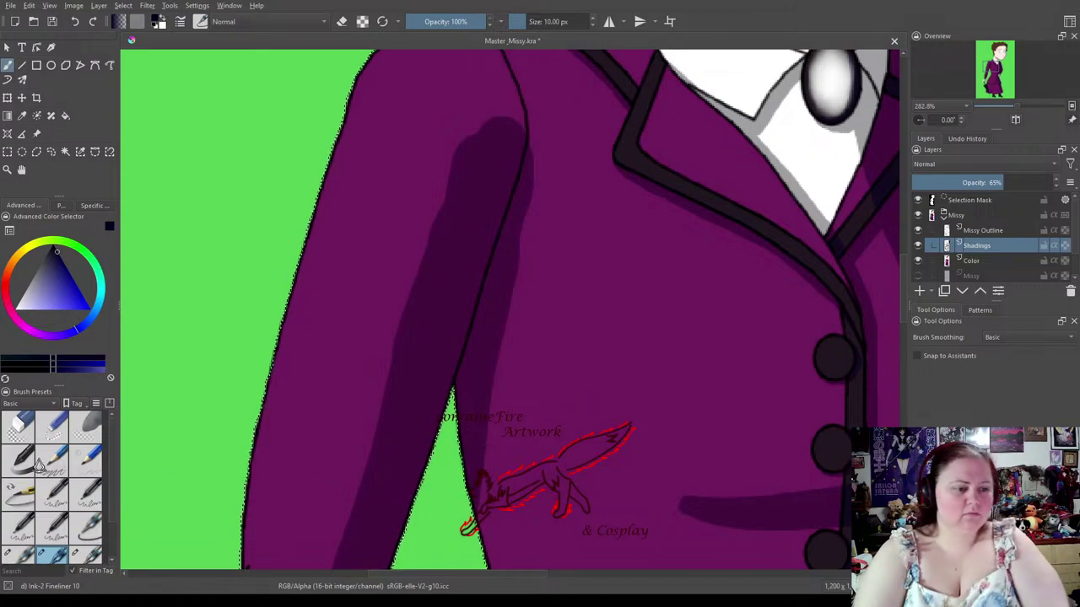
{"action": "left_click", "coordinate": [86, 561]}
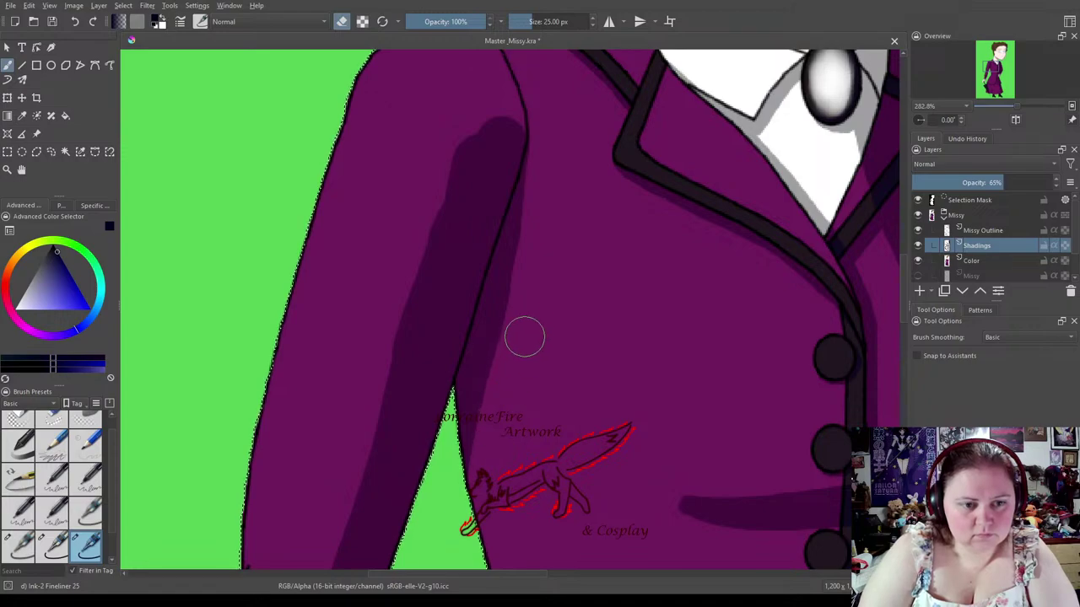
{"action": "mouse_move", "coordinate": [513, 117]}
{"action": "left_mouse_down"}
{"action": "mouse_move", "coordinate": [459, 163]}
{"action": "mouse_move", "coordinate": [505, 120]}
{"action": "mouse_move", "coordinate": [416, 313]}
{"action": "mouse_move", "coordinate": [379, 444]}
{"action": "left_mouse_up"}
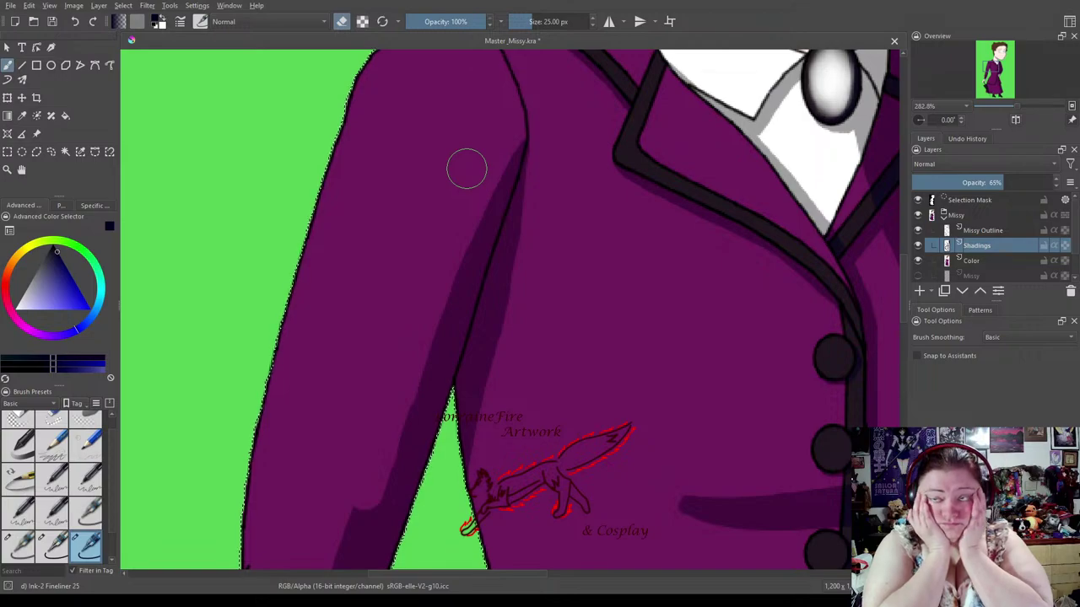
{"action": "mouse_move", "coordinate": [379, 489]}
{"action": "left_mouse_down"}
{"action": "mouse_move", "coordinate": [412, 407]}
{"action": "mouse_move", "coordinate": [392, 181]}
{"action": "mouse_move", "coordinate": [405, 147]}
{"action": "mouse_move", "coordinate": [502, 107]}
{"action": "mouse_move", "coordinate": [566, 97]}
{"action": "mouse_move", "coordinate": [533, 114]}
{"action": "mouse_move", "coordinate": [541, 90]}
{"action": "mouse_move", "coordinate": [507, 179]}
{"action": "mouse_move", "coordinate": [508, 169]}
{"action": "mouse_move", "coordinate": [528, 114]}
{"action": "mouse_move", "coordinate": [476, 358]}
{"action": "mouse_move", "coordinate": [495, 202]}
{"action": "mouse_move", "coordinate": [532, 100]}
{"action": "mouse_move", "coordinate": [492, 239]}
{"action": "left_mouse_up"}
{"action": "left_click_drag", "start_coordinate": [494, 464], "coordinate": [639, 261]}
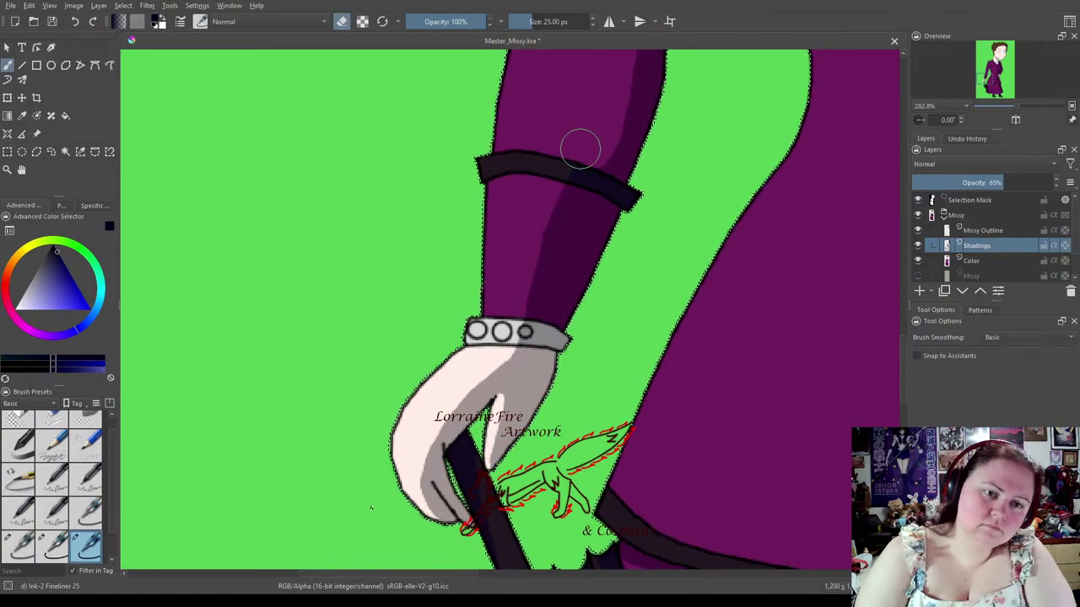
{"action": "left_click_drag", "start_coordinate": [586, 150], "coordinate": [540, 279]}
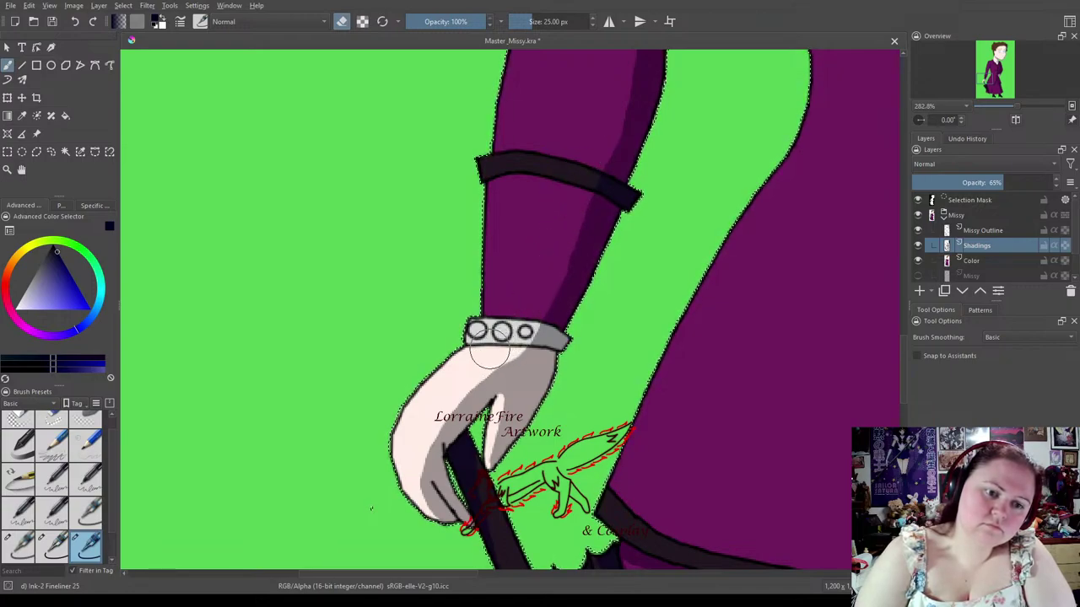
Refine the small shadows around the wrist cuff's round gems and beneath the forearm trim using the Ink-2 Fineliner 03 and 05 brushes.
{"action": "left_click", "coordinate": [19, 547]}
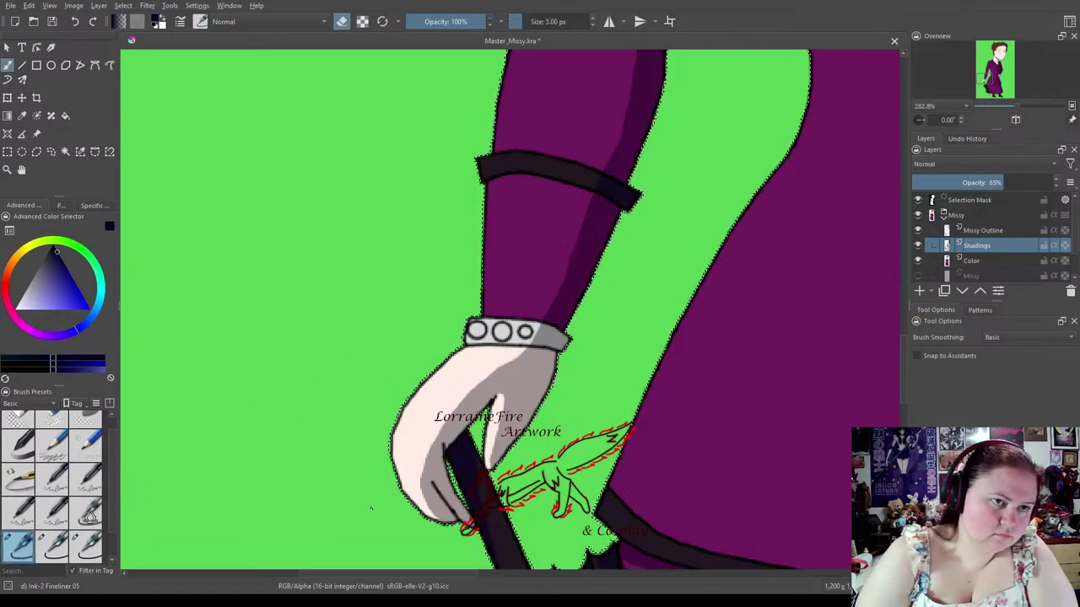
{"action": "left_click", "coordinate": [86, 513]}
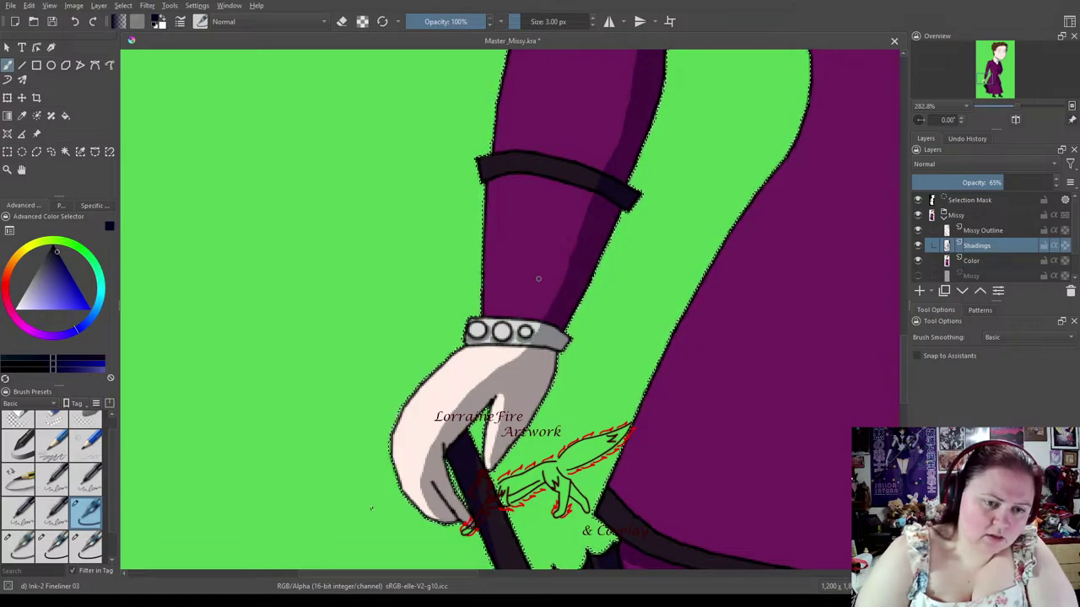
{"action": "left_click", "coordinate": [342, 21]}
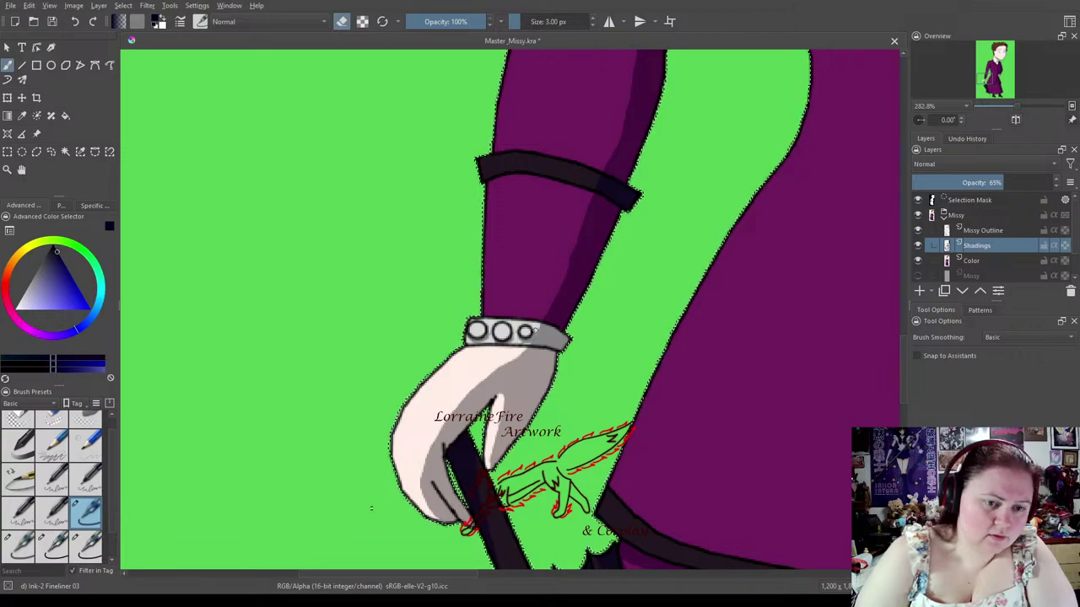
{"action": "left_click", "coordinate": [19, 547]}
{"action": "key", "text": "e"}
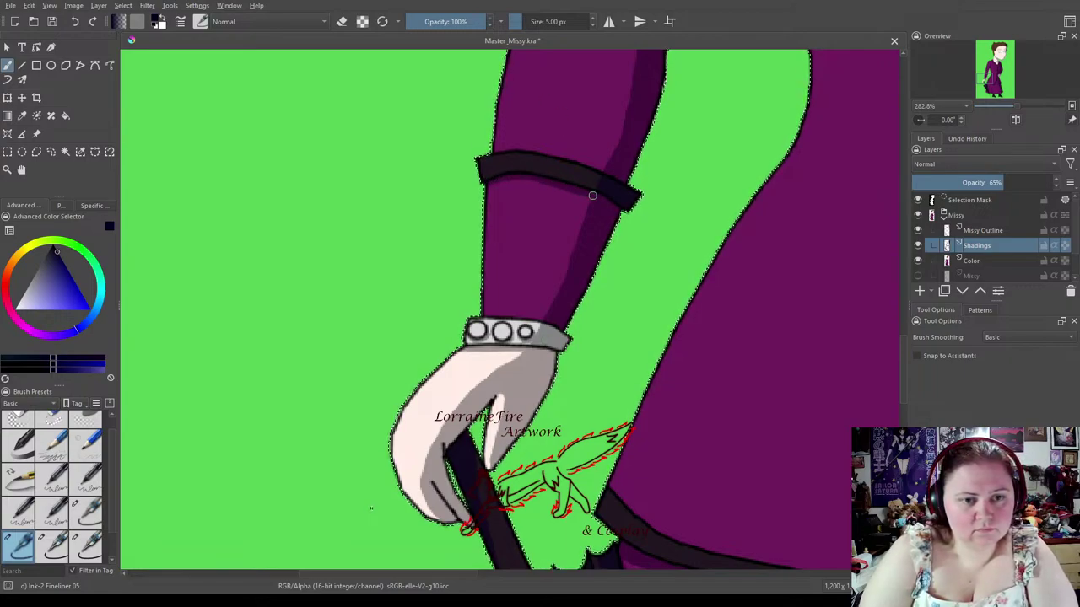
Paint thin shadows inside the upper and lower lids of the eye nearer the ear with Ink-2 Fineliner 05 and erase the spill.
{"action": "mouse_move", "coordinate": [853, 417]}
{"action": "left_mouse_down"}
{"action": "mouse_move", "coordinate": [709, 243]}
{"action": "mouse_move", "coordinate": [509, 282]}
{"action": "mouse_move", "coordinate": [560, 354]}
{"action": "mouse_move", "coordinate": [594, 563]}
{"action": "mouse_move", "coordinate": [571, 415]}
{"action": "mouse_move", "coordinate": [619, 521]}
{"action": "left_mouse_up"}
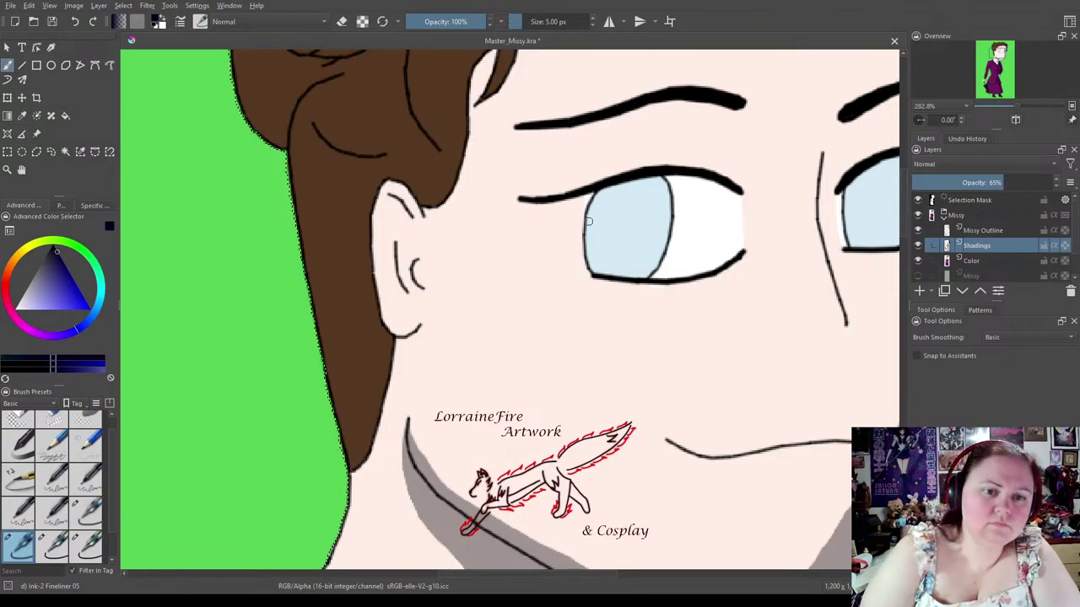
{"action": "mouse_move", "coordinate": [556, 202]}
{"action": "left_mouse_down"}
{"action": "mouse_move", "coordinate": [674, 178]}
{"action": "mouse_move", "coordinate": [664, 176]}
{"action": "mouse_move", "coordinate": [734, 192]}
{"action": "left_mouse_up"}
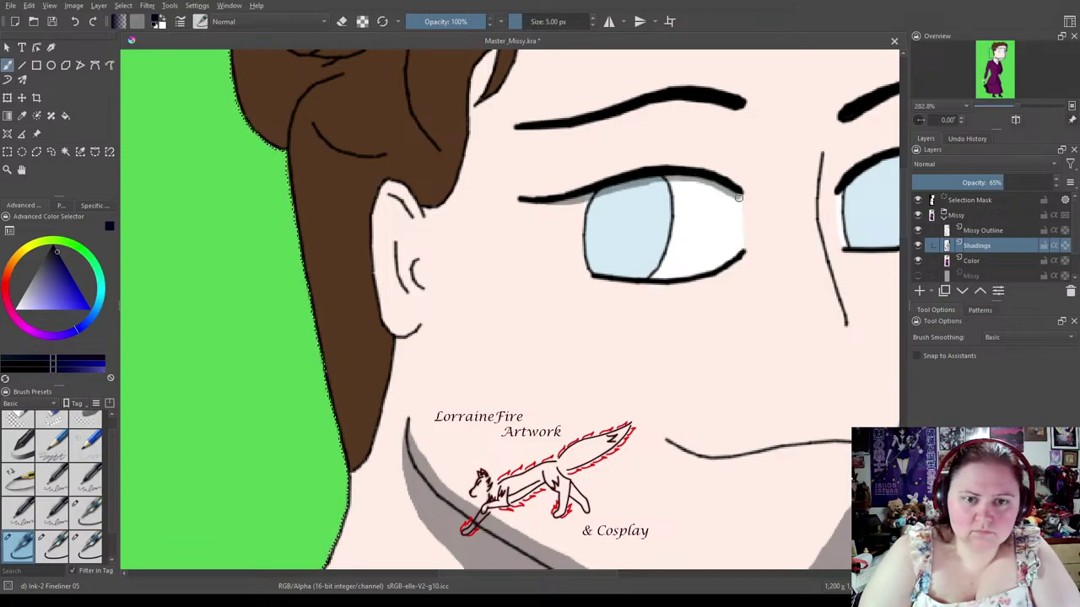
{"action": "mouse_move", "coordinate": [592, 273]}
{"action": "left_mouse_down"}
{"action": "mouse_move", "coordinate": [694, 273]}
{"action": "mouse_move", "coordinate": [665, 276]}
{"action": "mouse_move", "coordinate": [745, 249]}
{"action": "left_mouse_up"}
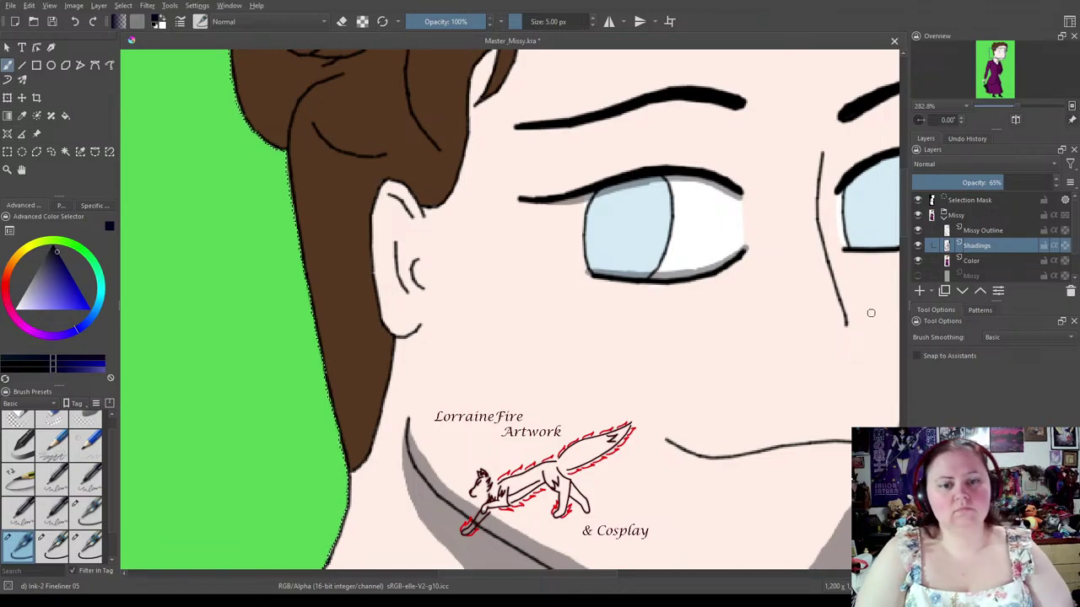
{"action": "left_click", "coordinate": [342, 21]}
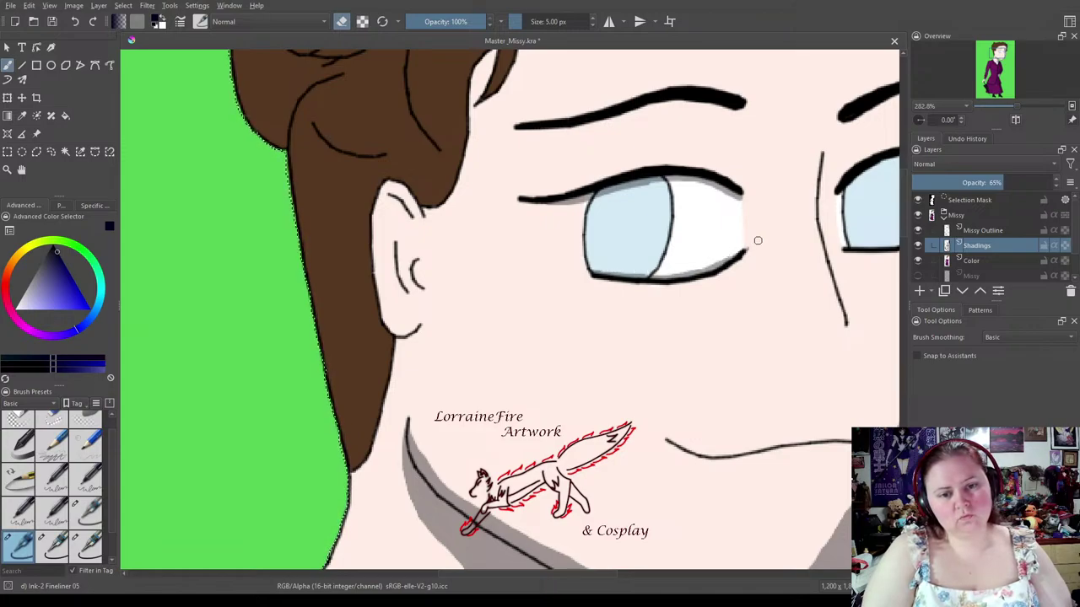
Add matching thin shadows inside the upper and lower lids of the other eye and erase the excess at its inner corner.
{"action": "left_click_drag", "start_coordinate": [805, 303], "coordinate": [591, 321]}
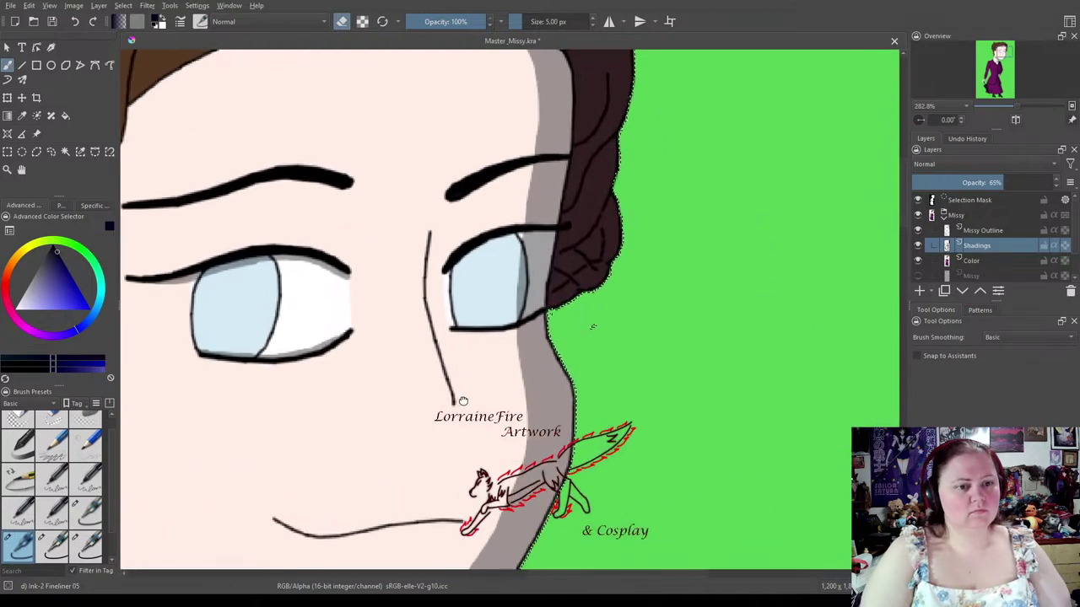
{"action": "left_click", "coordinate": [340, 21]}
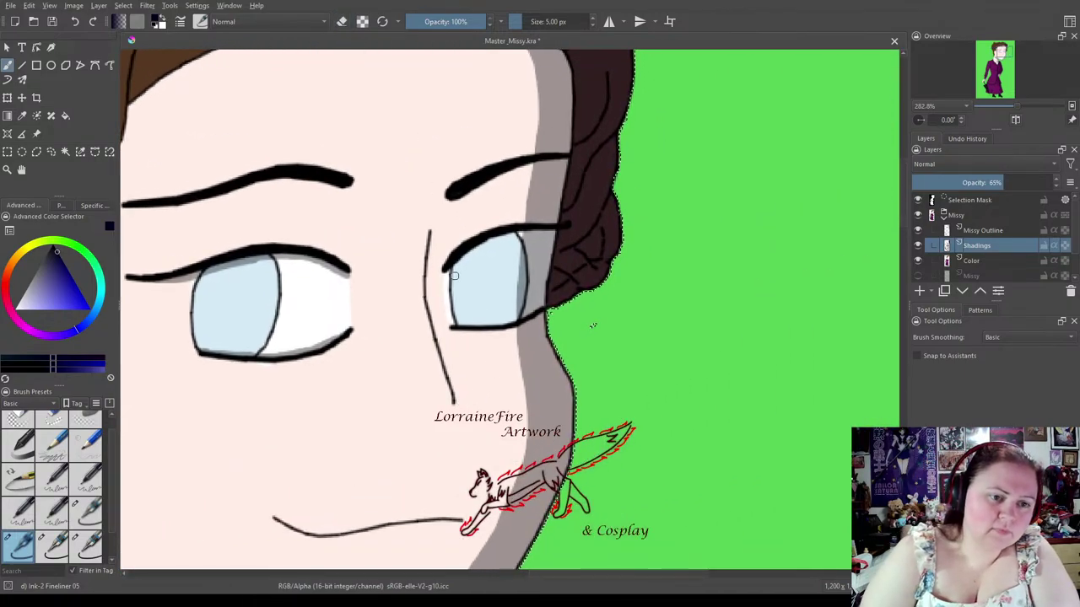
{"action": "mouse_move", "coordinate": [443, 273]}
{"action": "left_mouse_down"}
{"action": "mouse_move", "coordinate": [503, 238]}
{"action": "mouse_move", "coordinate": [484, 243]}
{"action": "mouse_move", "coordinate": [532, 233]}
{"action": "left_mouse_up"}
{"action": "left_click_drag", "start_coordinate": [457, 325], "coordinate": [500, 321]}
{"action": "key", "text": "e"}
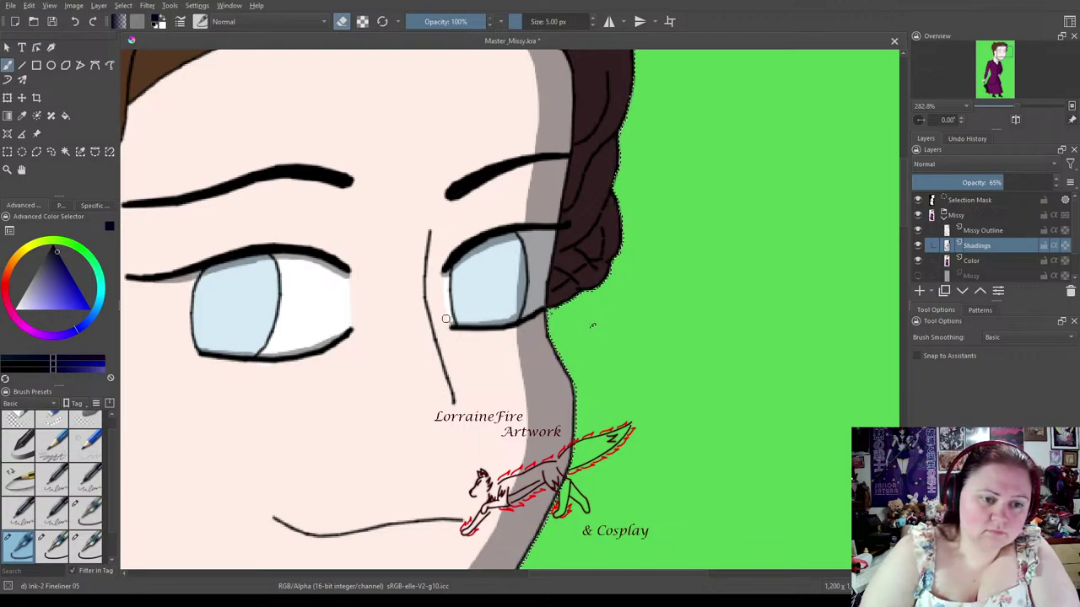
Paint a thin shadow along the nose line and trim its outer edge with the eraser.
{"action": "left_click", "coordinate": [342, 21]}
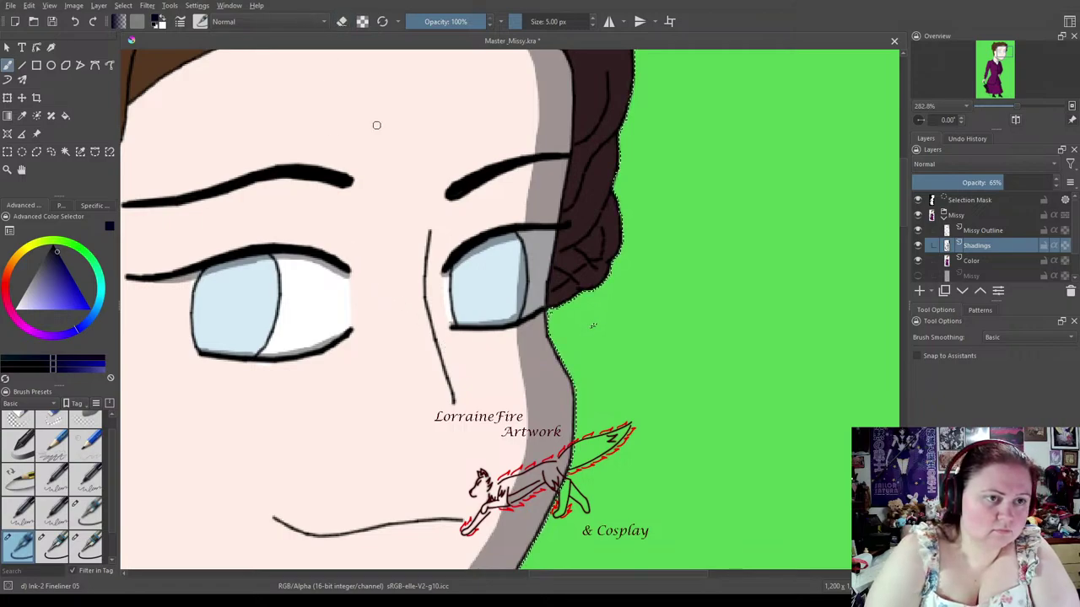
{"action": "mouse_move", "coordinate": [431, 233]}
{"action": "left_mouse_down"}
{"action": "mouse_move", "coordinate": [434, 316]}
{"action": "mouse_move", "coordinate": [429, 301]}
{"action": "mouse_move", "coordinate": [453, 392]}
{"action": "left_mouse_up"}
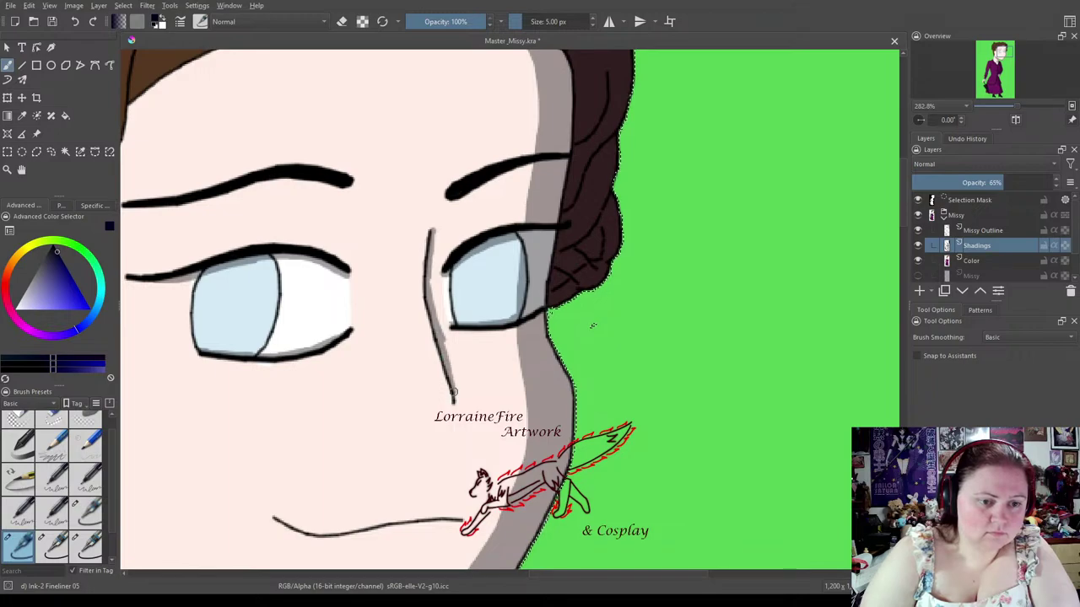
{"action": "left_click", "coordinate": [341, 21]}
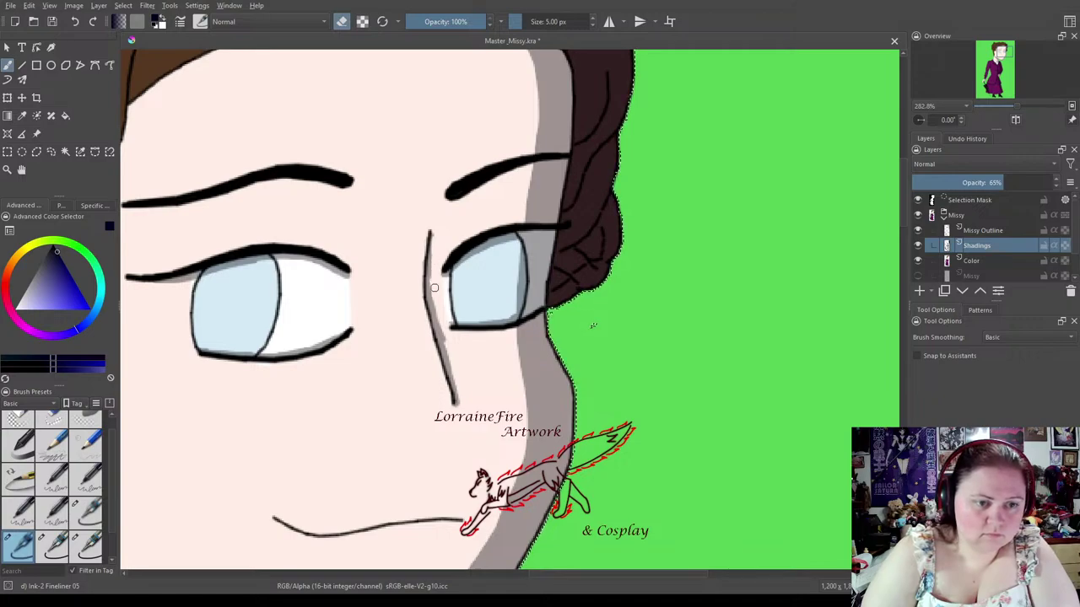
{"action": "left_click_drag", "start_coordinate": [436, 303], "coordinate": [443, 329]}
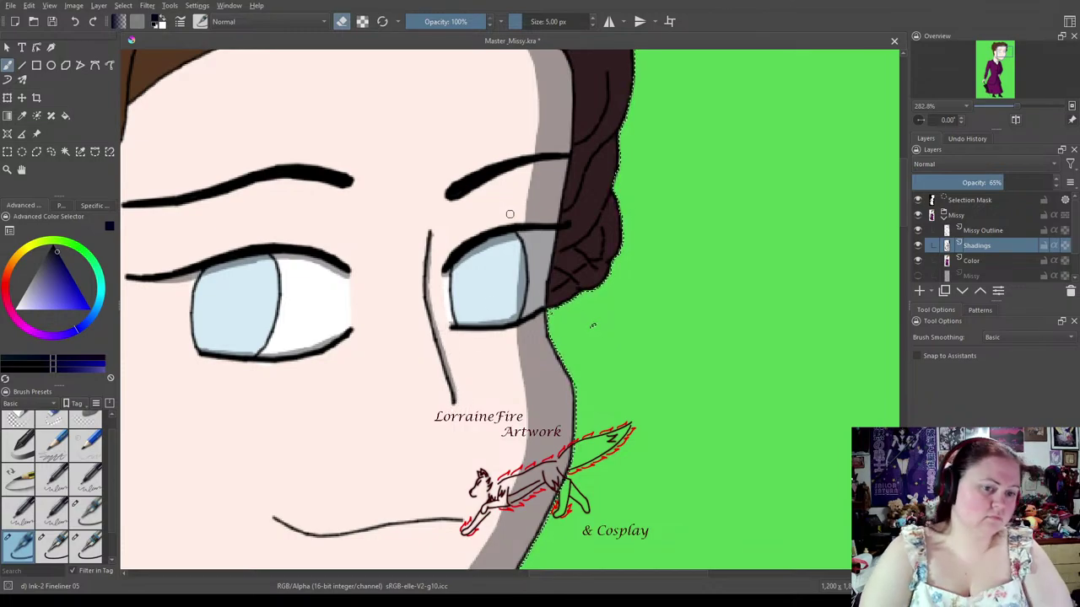
Paint shadows in the ear's inner folds and beneath the earlobe with the Ink-2 Fineliner 10 brush.
{"action": "left_click_drag", "start_coordinate": [290, 306], "coordinate": [620, 312]}
{"action": "left_click", "coordinate": [342, 22]}
{"action": "left_click", "coordinate": [51, 544]}
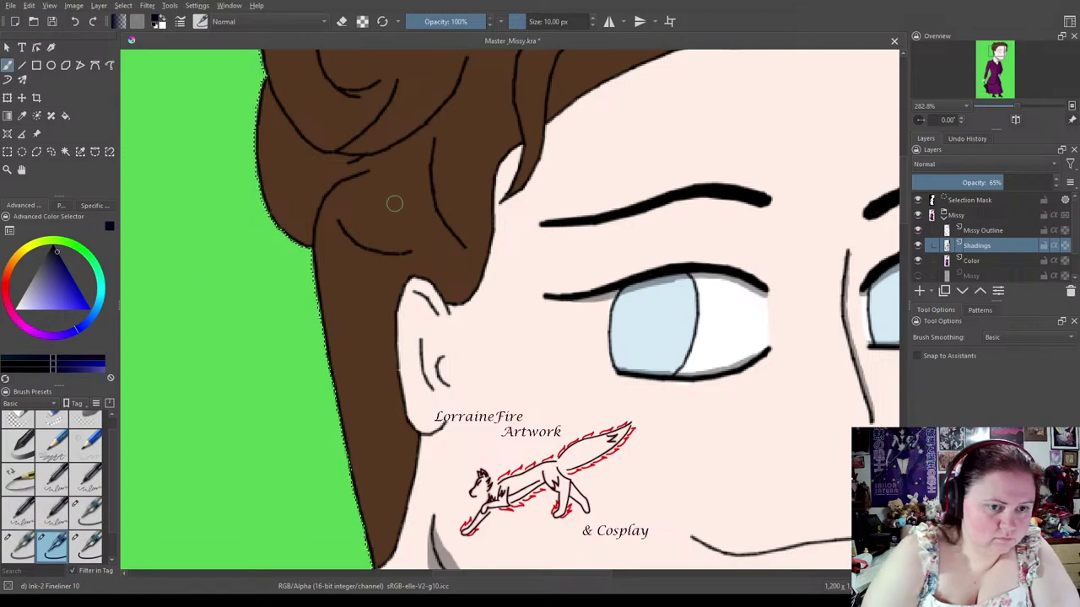
{"action": "mouse_move", "coordinate": [413, 297]}
{"action": "left_mouse_down"}
{"action": "mouse_move", "coordinate": [433, 324]}
{"action": "mouse_move", "coordinate": [428, 372]}
{"action": "mouse_move", "coordinate": [440, 386]}
{"action": "left_mouse_up"}
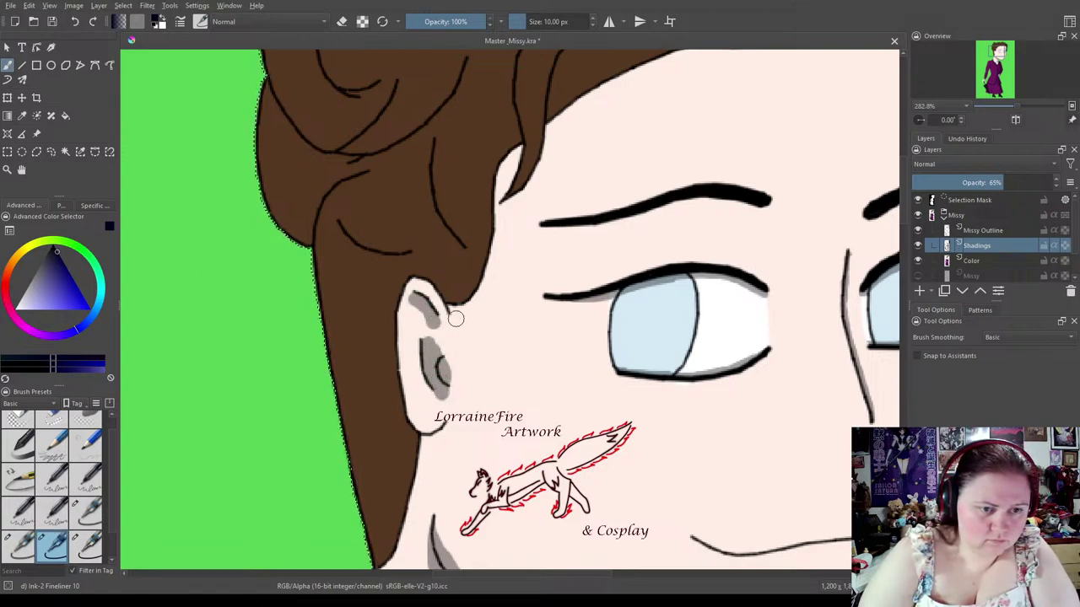
{"action": "left_click_drag", "start_coordinate": [433, 440], "coordinate": [447, 427]}
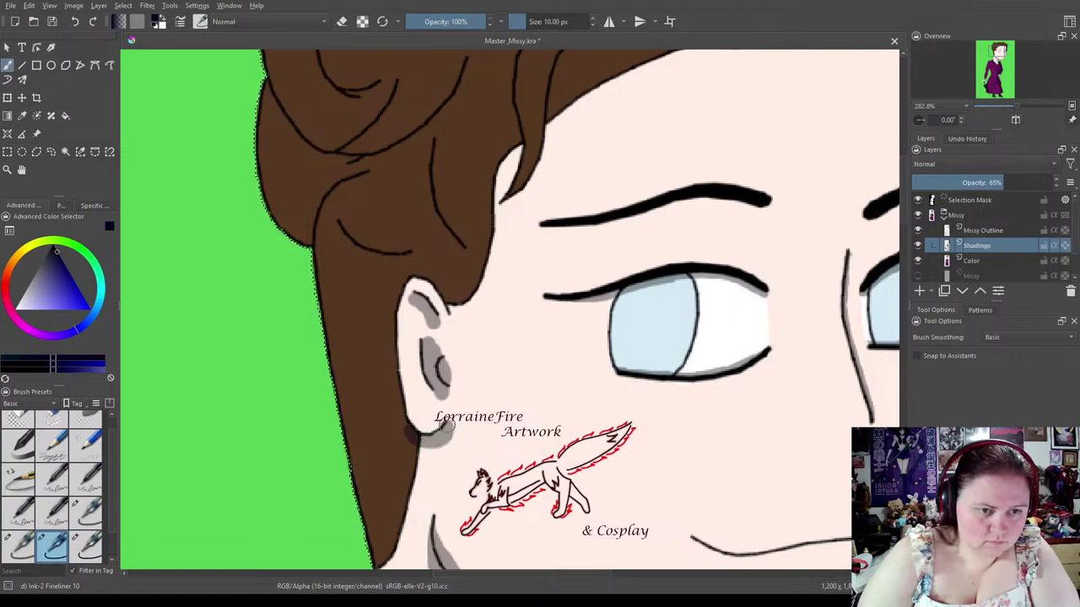
Paint a shadow along the hair edge between the temple and the ear, plus a cast shadow on the adjoining skin.
{"action": "mouse_move", "coordinate": [520, 128]}
{"action": "left_mouse_down"}
{"action": "mouse_move", "coordinate": [489, 180]}
{"action": "mouse_move", "coordinate": [469, 286]}
{"action": "mouse_move", "coordinate": [455, 297]}
{"action": "mouse_move", "coordinate": [437, 287]}
{"action": "mouse_move", "coordinate": [462, 302]}
{"action": "left_mouse_up"}
{"action": "key", "text": "e"}
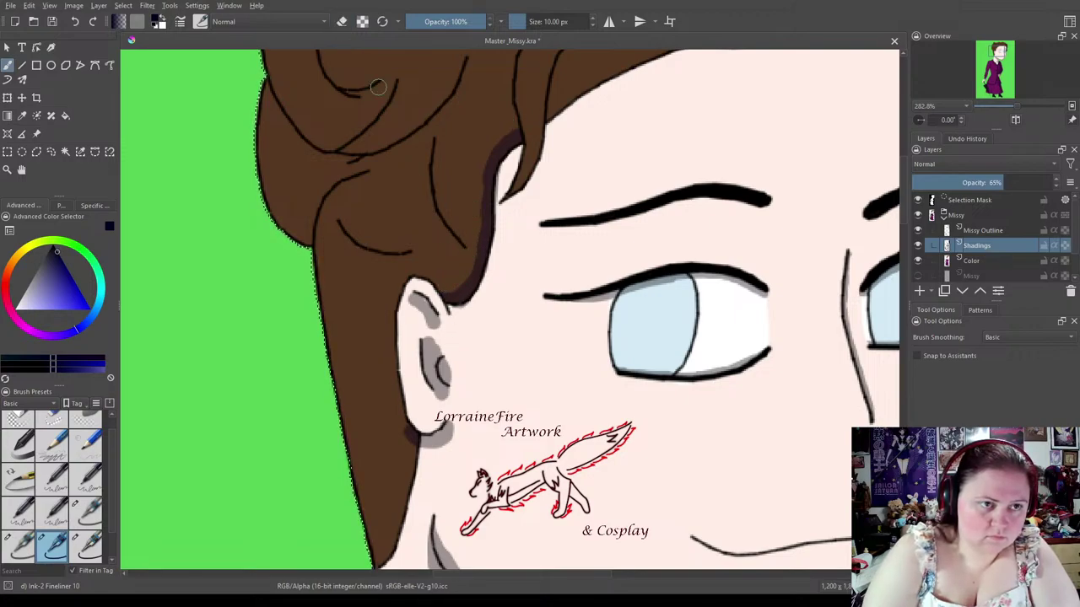
{"action": "key", "text": "e"}
{"action": "left_click_drag", "start_coordinate": [453, 307], "coordinate": [488, 282]}
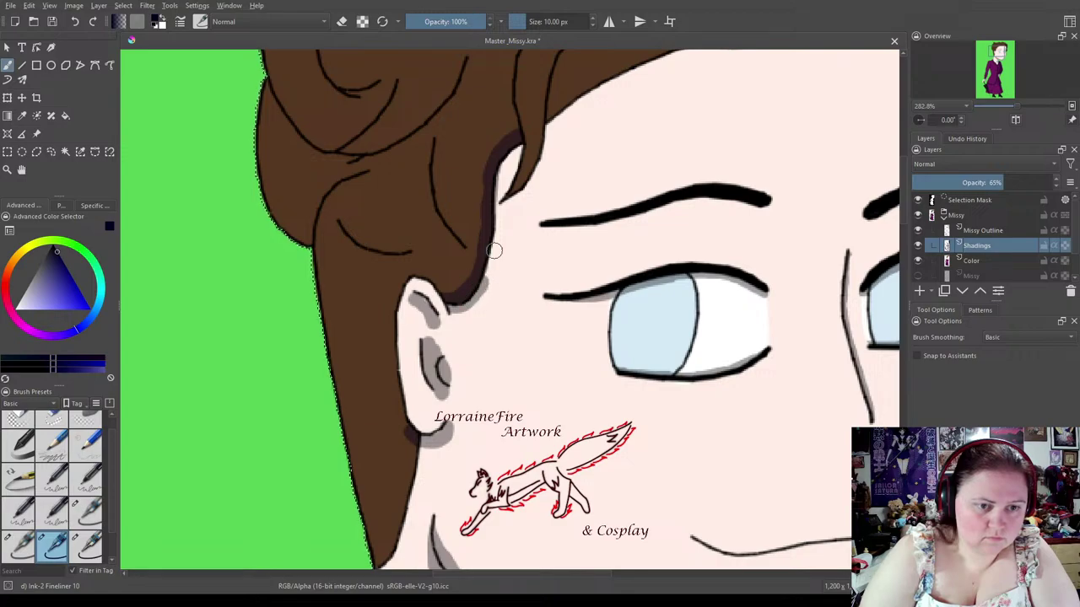
{"action": "mouse_move", "coordinate": [517, 145]}
{"action": "left_mouse_down"}
{"action": "mouse_move", "coordinate": [501, 167]}
{"action": "mouse_move", "coordinate": [475, 292]}
{"action": "left_mouse_up"}
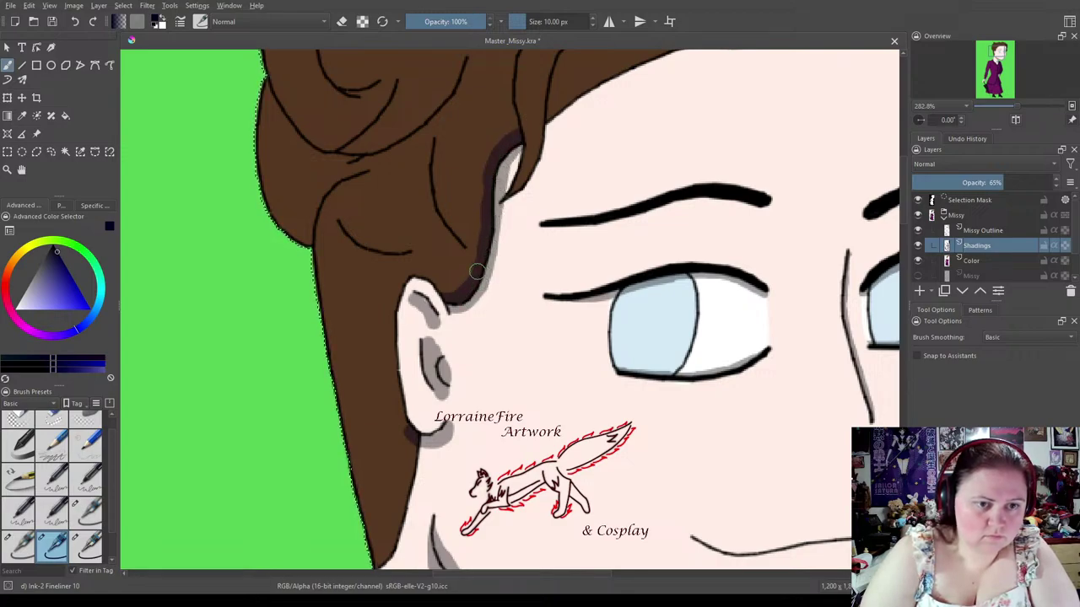
Erase the excess shadow around the loose temple lock and on the ear's folds and lobe.
{"action": "left_click", "coordinate": [343, 23]}
{"action": "mouse_move", "coordinate": [512, 198]}
{"action": "left_mouse_down"}
{"action": "mouse_move", "coordinate": [522, 164]}
{"action": "mouse_move", "coordinate": [500, 224]}
{"action": "left_mouse_up"}
{"action": "left_click_drag", "start_coordinate": [431, 286], "coordinate": [426, 313]}
{"action": "left_click", "coordinate": [342, 21]}
{"action": "left_click", "coordinate": [342, 21]}
{"action": "left_click_drag", "start_coordinate": [410, 303], "coordinate": [424, 321]}
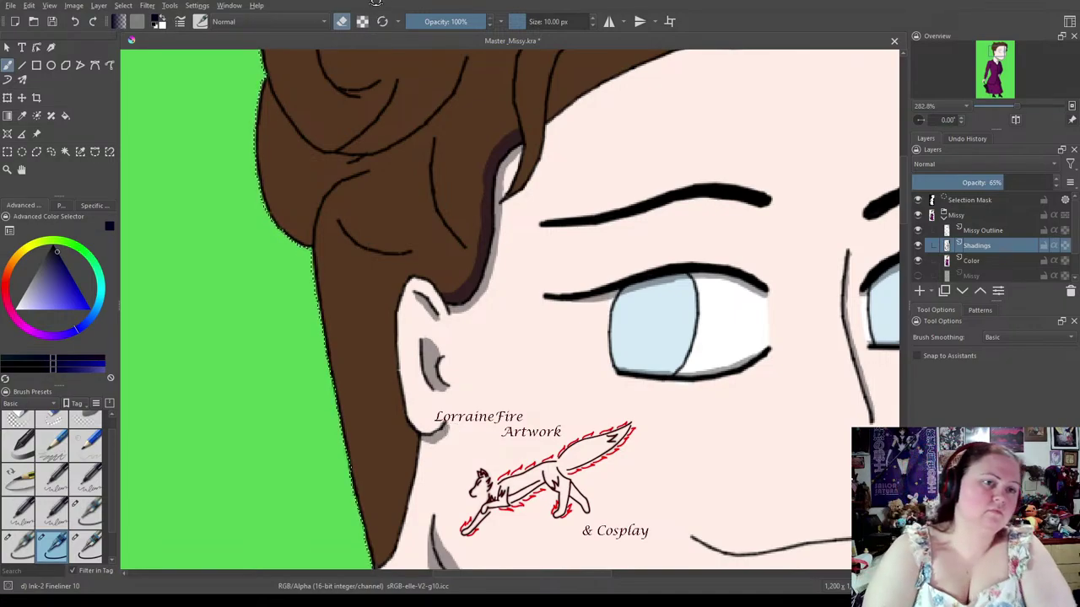
Paint a narrow shadow along the edge of the hair behind the ear, down to its tip at the neck.
{"action": "key", "text": "e"}
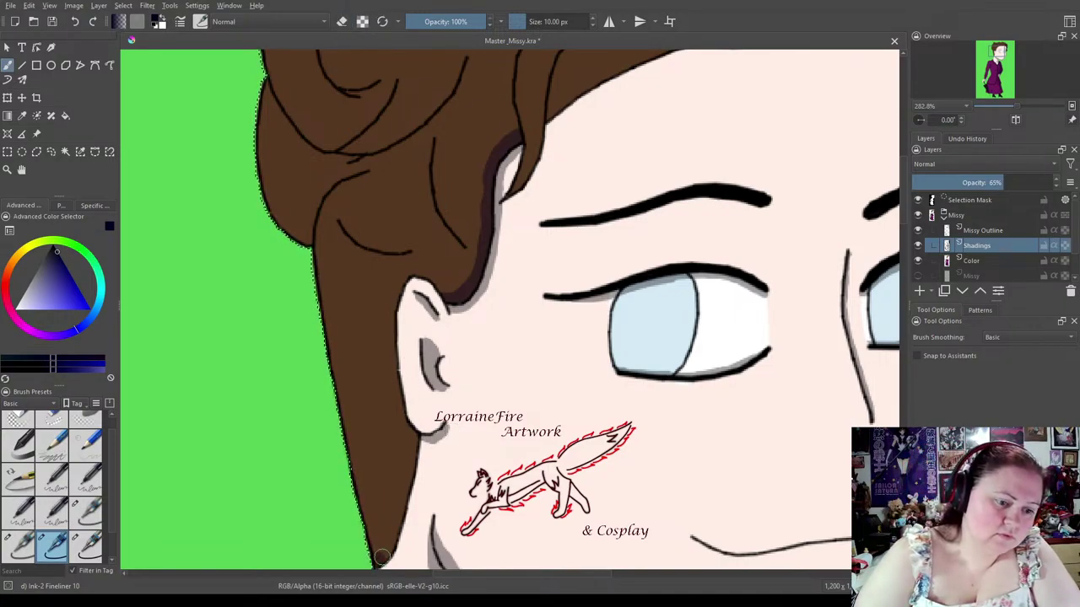
{"action": "mouse_move", "coordinate": [402, 506]}
{"action": "left_mouse_down"}
{"action": "mouse_move", "coordinate": [416, 443]}
{"action": "mouse_move", "coordinate": [396, 539]}
{"action": "left_mouse_up"}
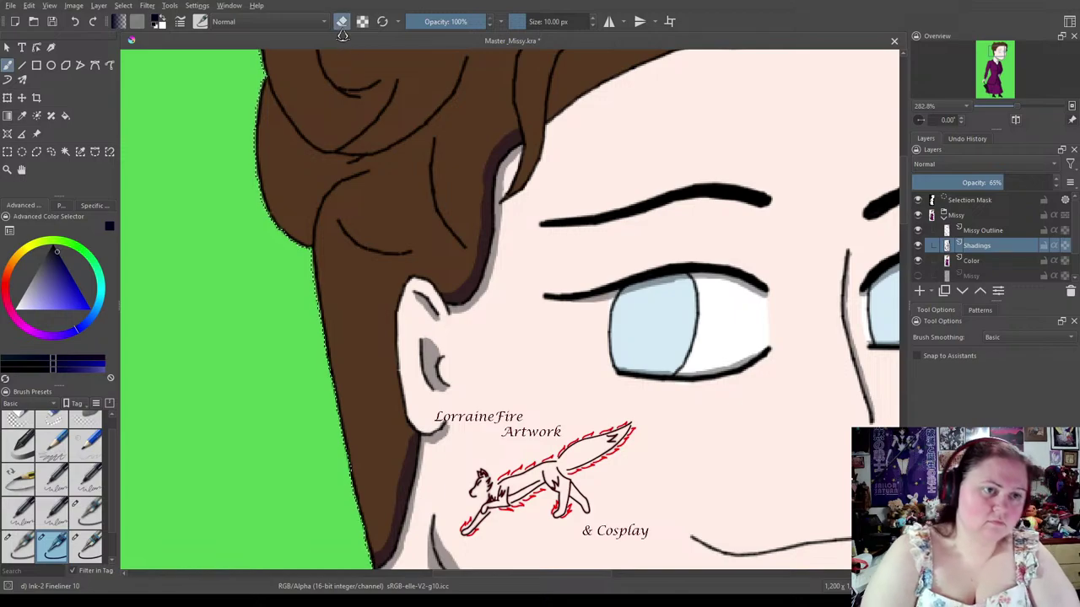
{"action": "scroll", "coordinate": [482, 326], "scroll_direction": "down", "scroll_amount": 2}
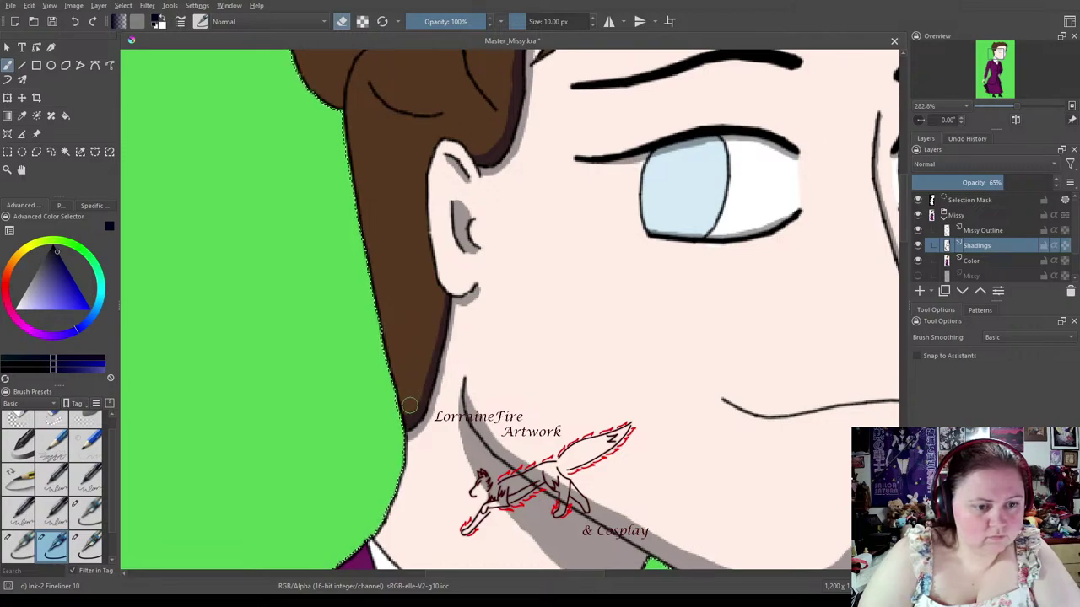
Paint a shadow around the short curved line inside the large side curl and trim its edges with the eraser.
{"action": "left_click_drag", "start_coordinate": [734, 144], "coordinate": [726, 430]}
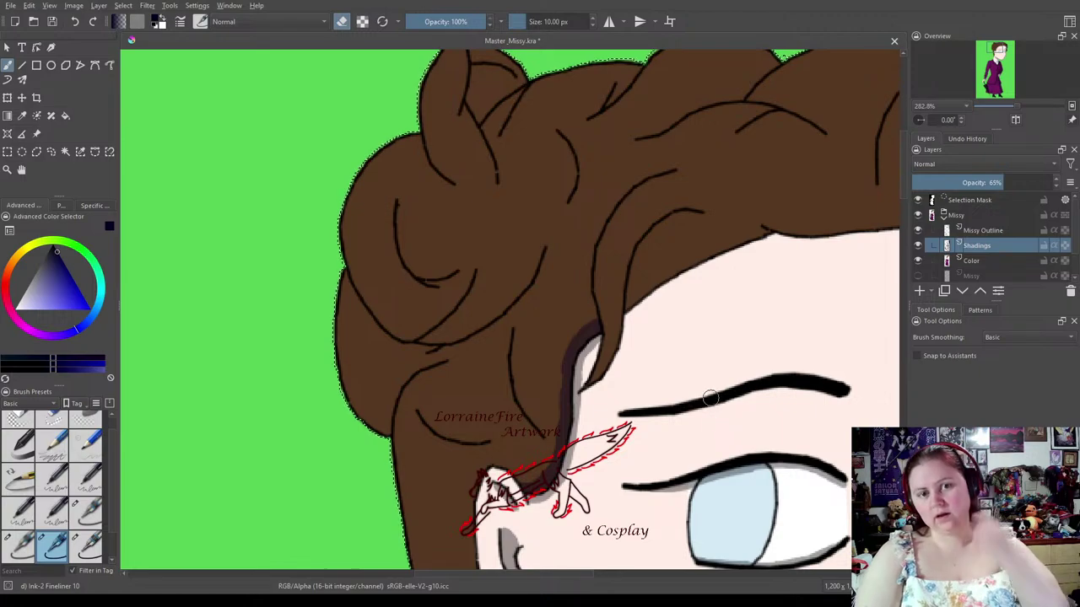
{"action": "left_click", "coordinate": [343, 23]}
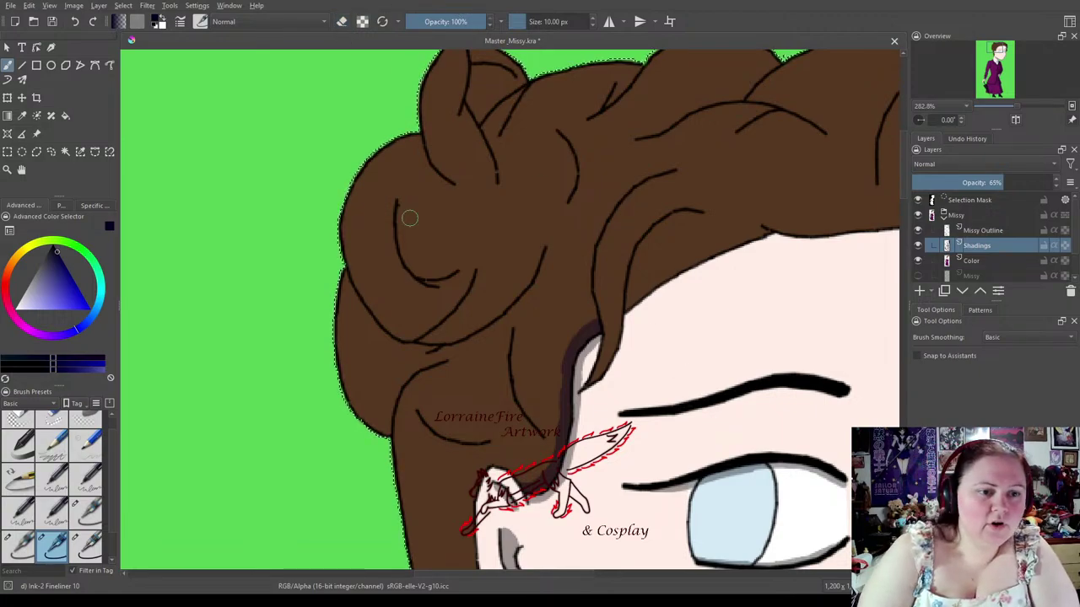
{"action": "mouse_move", "coordinate": [387, 221]}
{"action": "left_mouse_down"}
{"action": "mouse_move", "coordinate": [393, 265]}
{"action": "mouse_move", "coordinate": [414, 284]}
{"action": "left_mouse_up"}
{"action": "mouse_move", "coordinate": [394, 219]}
{"action": "left_mouse_down"}
{"action": "mouse_move", "coordinate": [421, 274]}
{"action": "mouse_move", "coordinate": [450, 270]}
{"action": "mouse_move", "coordinate": [414, 261]}
{"action": "mouse_move", "coordinate": [439, 282]}
{"action": "mouse_move", "coordinate": [450, 274]}
{"action": "mouse_move", "coordinate": [415, 279]}
{"action": "mouse_move", "coordinate": [454, 270]}
{"action": "left_mouse_up"}
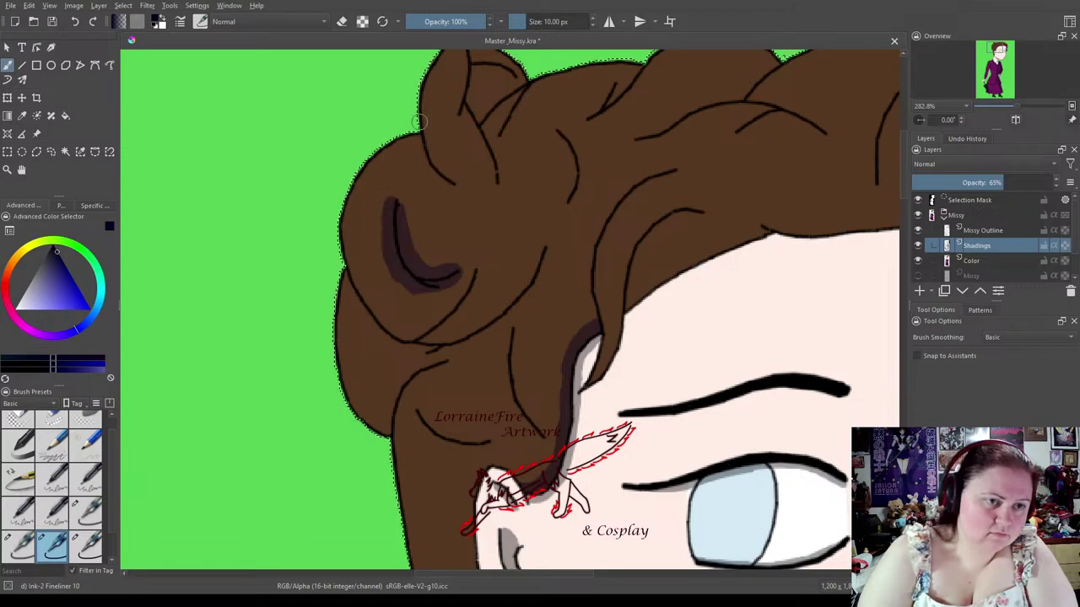
{"action": "left_click", "coordinate": [344, 21]}
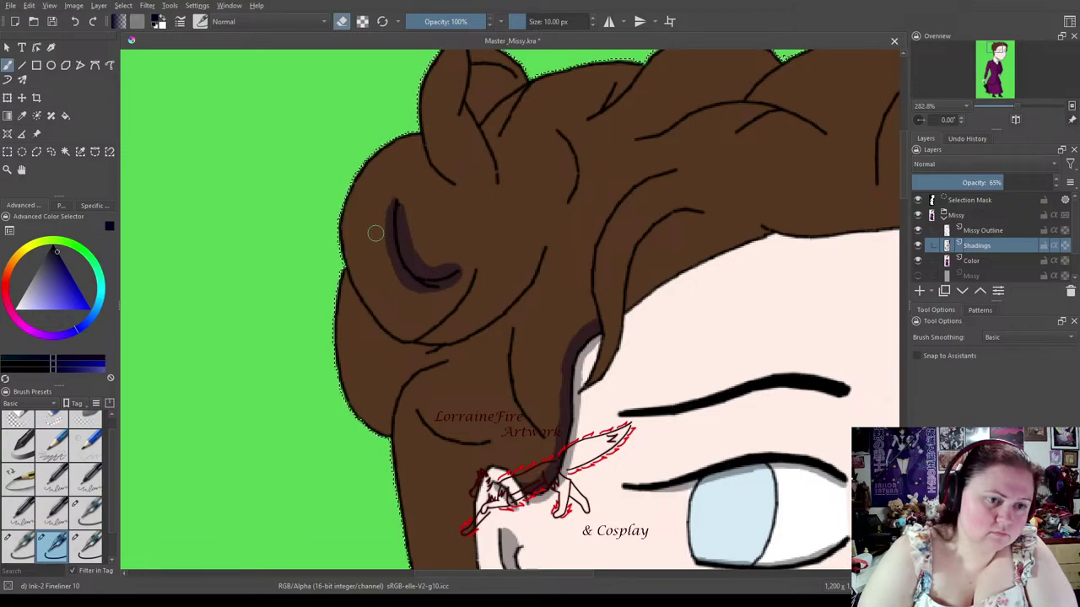
{"action": "mouse_move", "coordinate": [410, 198]}
{"action": "left_mouse_down"}
{"action": "mouse_move", "coordinate": [422, 255]}
{"action": "mouse_move", "coordinate": [465, 254]}
{"action": "left_mouse_up"}
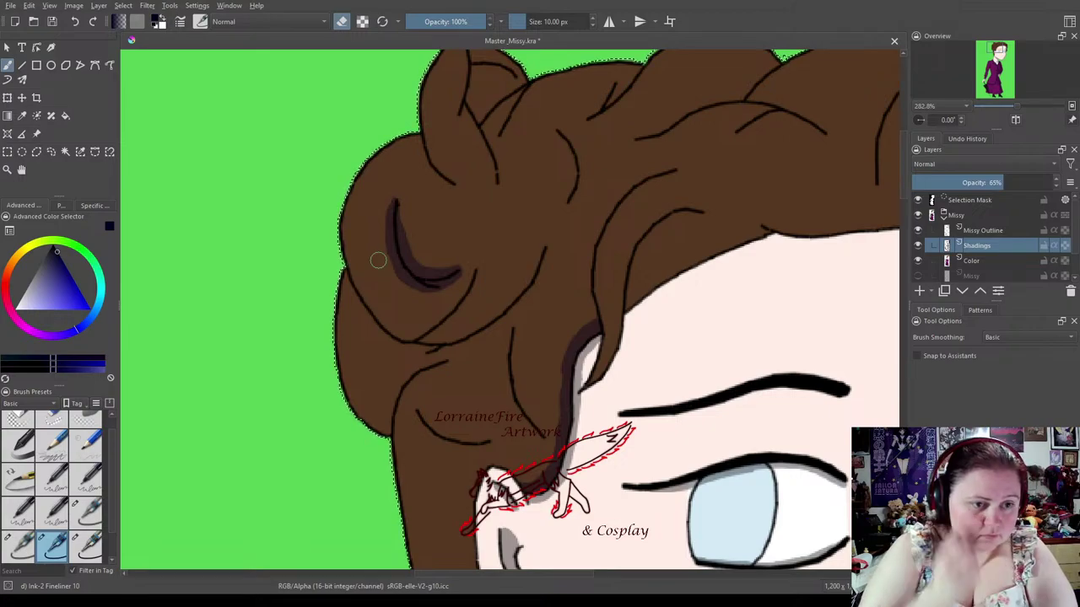
Paint shadows beneath the folds of the large side curl and at the base of the curl below it.
{"action": "key", "text": "e"}
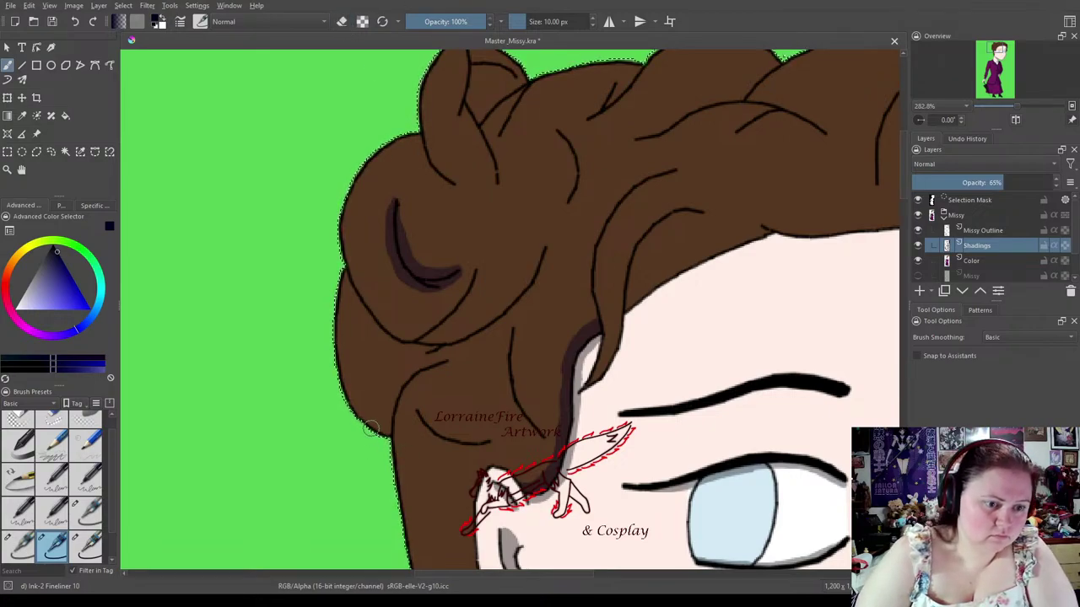
{"action": "mouse_move", "coordinate": [388, 415]}
{"action": "left_mouse_down"}
{"action": "mouse_move", "coordinate": [406, 379]}
{"action": "mouse_move", "coordinate": [446, 362]}
{"action": "mouse_move", "coordinate": [396, 403]}
{"action": "left_mouse_up"}
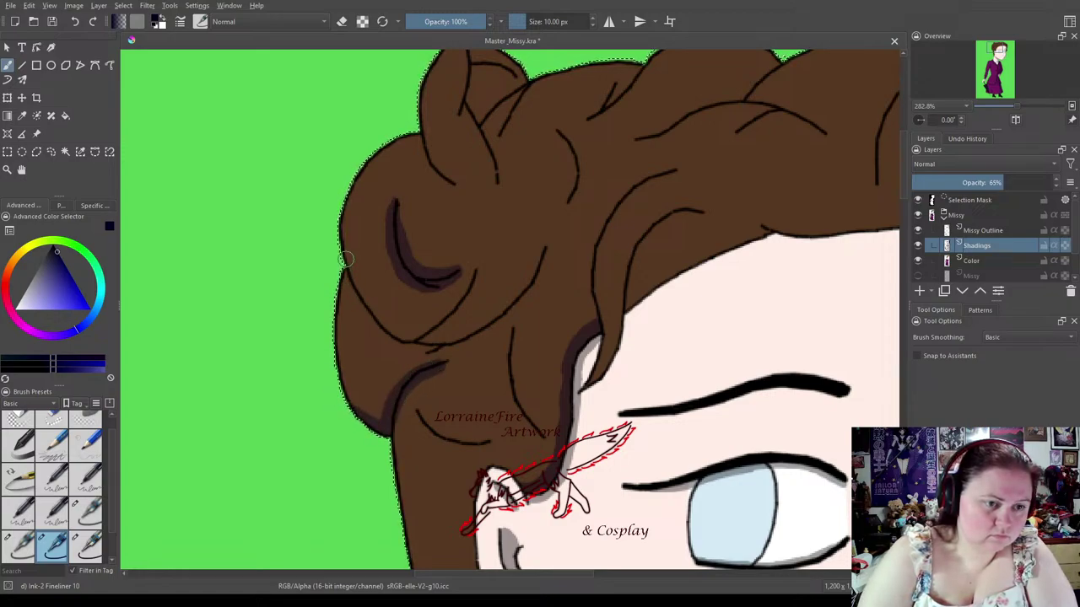
{"action": "mouse_move", "coordinate": [344, 263]}
{"action": "left_mouse_down"}
{"action": "mouse_move", "coordinate": [400, 329]}
{"action": "mouse_move", "coordinate": [436, 323]}
{"action": "mouse_move", "coordinate": [475, 273]}
{"action": "mouse_move", "coordinate": [473, 283]}
{"action": "left_mouse_up"}
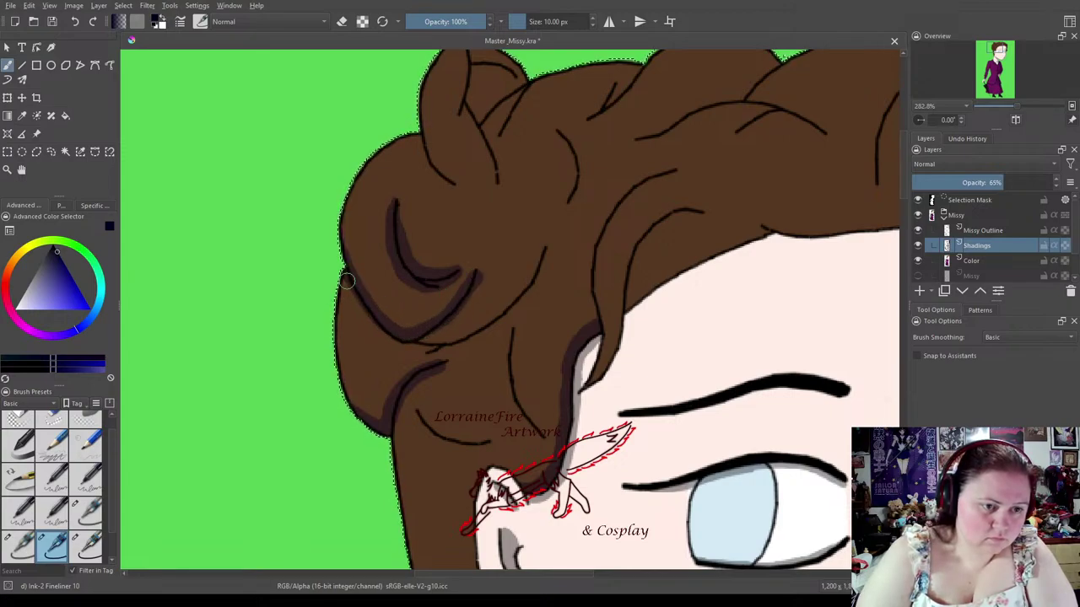
{"action": "mouse_move", "coordinate": [365, 323]}
{"action": "left_mouse_down"}
{"action": "mouse_move", "coordinate": [428, 349]}
{"action": "mouse_move", "coordinate": [470, 286]}
{"action": "mouse_move", "coordinate": [418, 355]}
{"action": "mouse_move", "coordinate": [456, 353]}
{"action": "mouse_move", "coordinate": [498, 330]}
{"action": "mouse_move", "coordinate": [481, 341]}
{"action": "mouse_move", "coordinate": [525, 294]}
{"action": "mouse_move", "coordinate": [512, 312]}
{"action": "mouse_move", "coordinate": [545, 252]}
{"action": "mouse_move", "coordinate": [504, 312]}
{"action": "mouse_move", "coordinate": [435, 347]}
{"action": "left_mouse_up"}
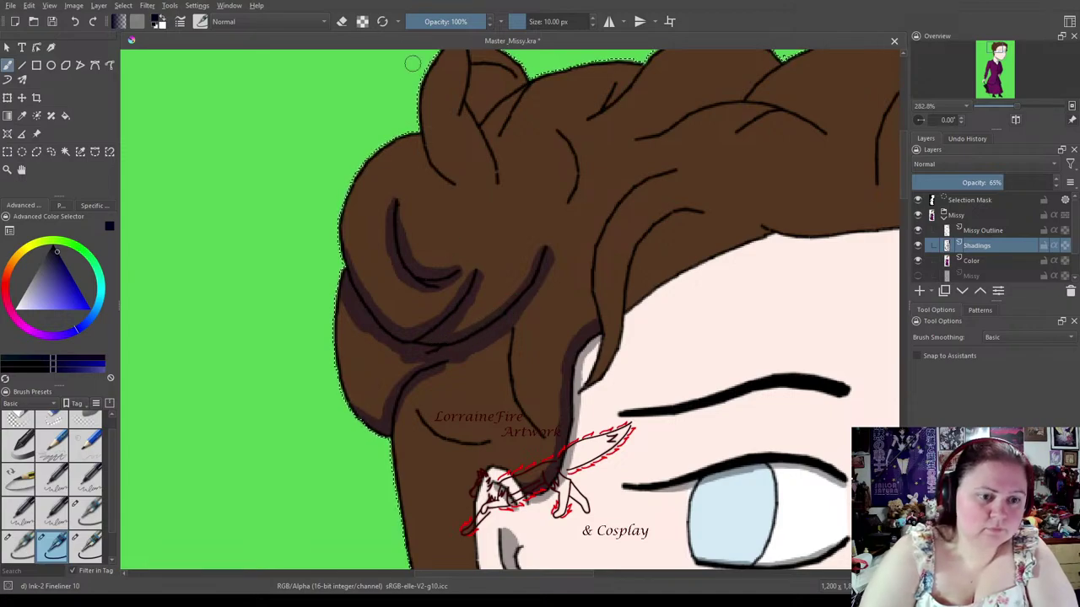
Refine the shadow around the side curl's inner strand lines by erasing and repainting with the Ink-2 Fineliner 05 brush.
{"action": "left_click", "coordinate": [342, 22]}
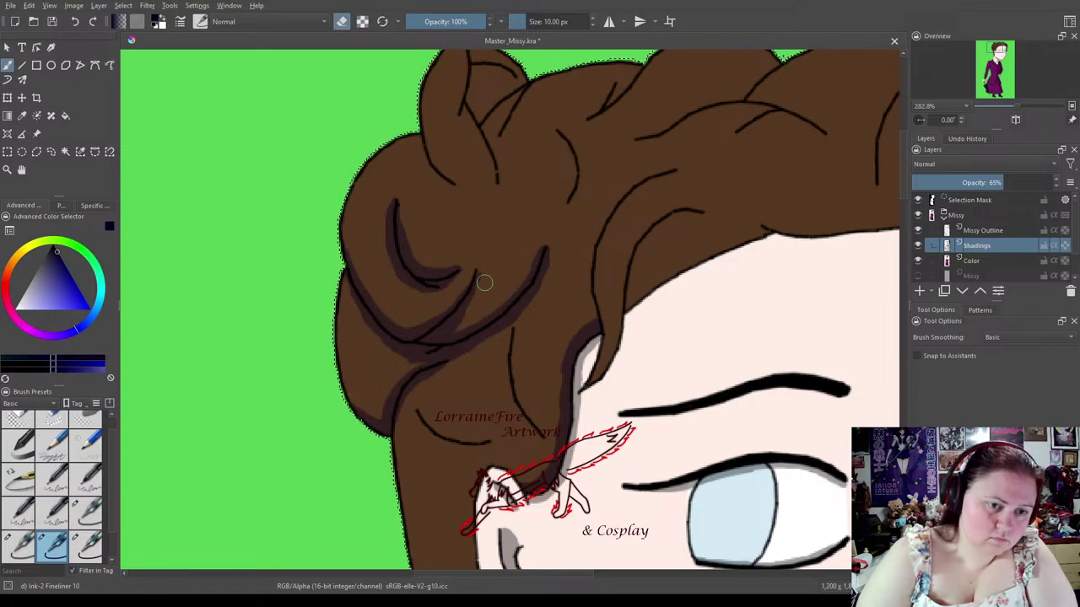
{"action": "left_click", "coordinate": [20, 511]}
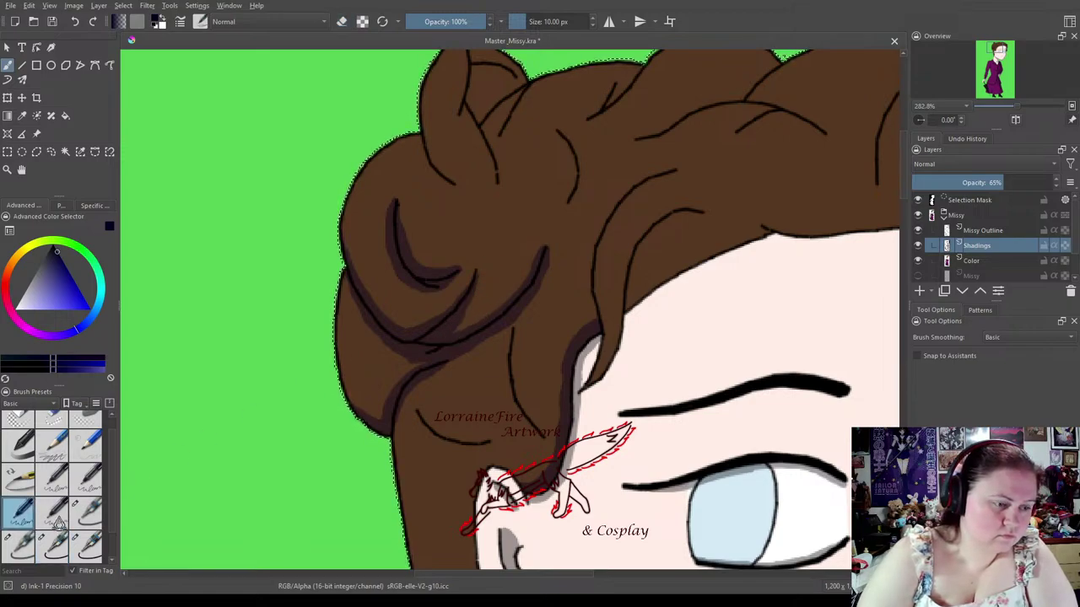
{"action": "left_click", "coordinate": [18, 544]}
{"action": "left_click", "coordinate": [341, 21]}
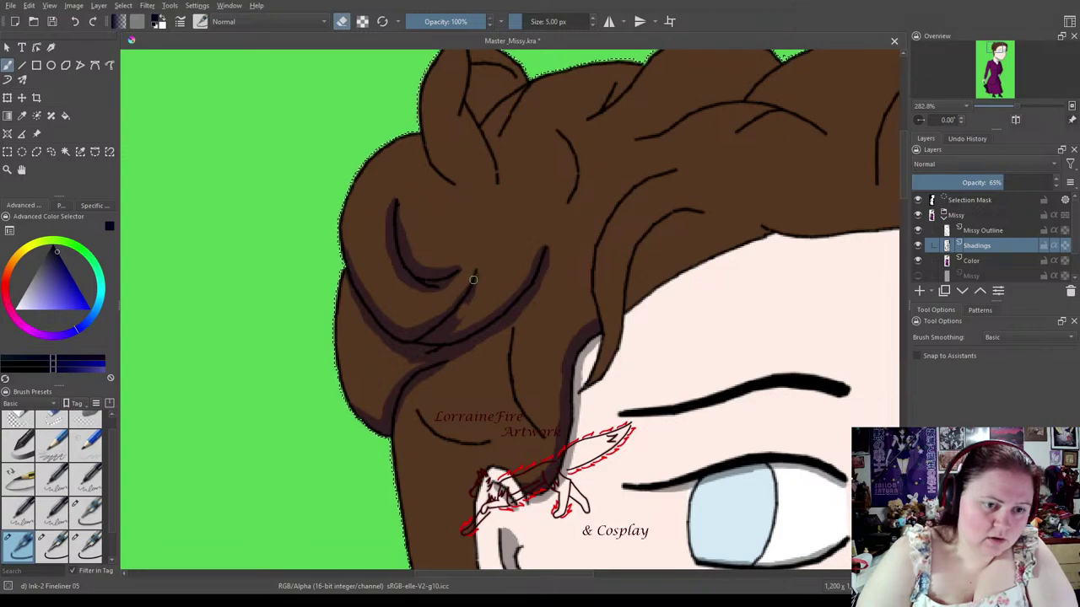
{"action": "left_click", "coordinate": [342, 21]}
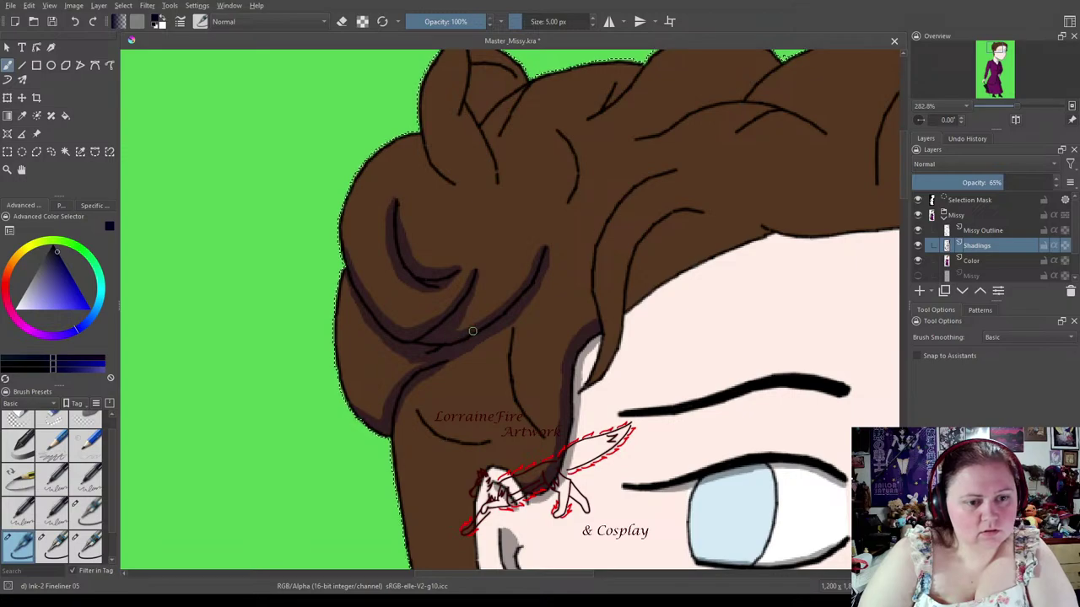
{"action": "left_click", "coordinate": [341, 21]}
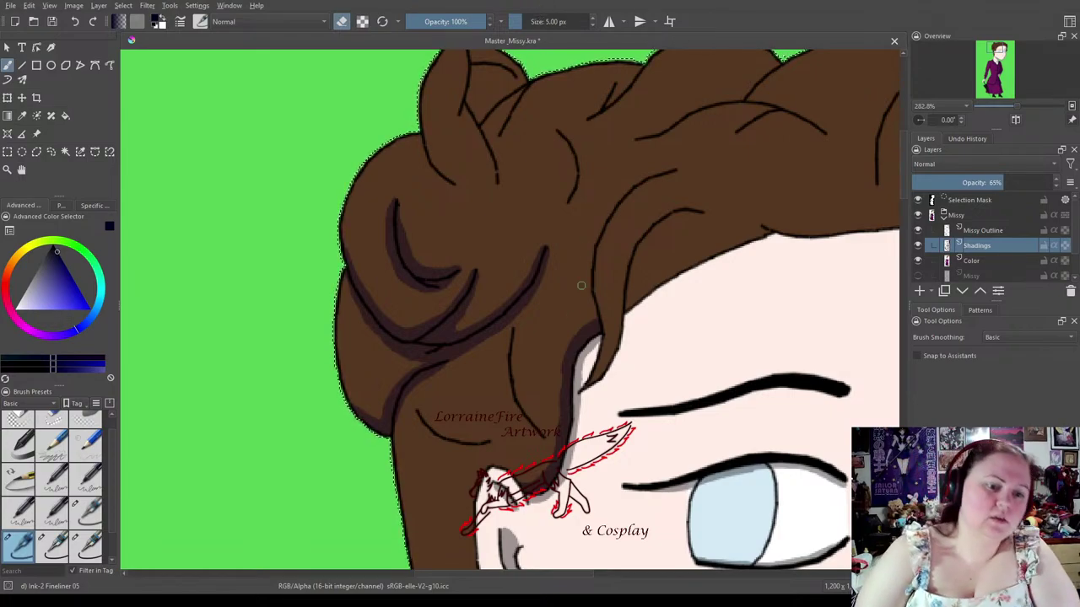
Paint thin shadows along the two curved strand lines above the ear and erase the excess at their edges.
{"action": "key", "text": "e"}
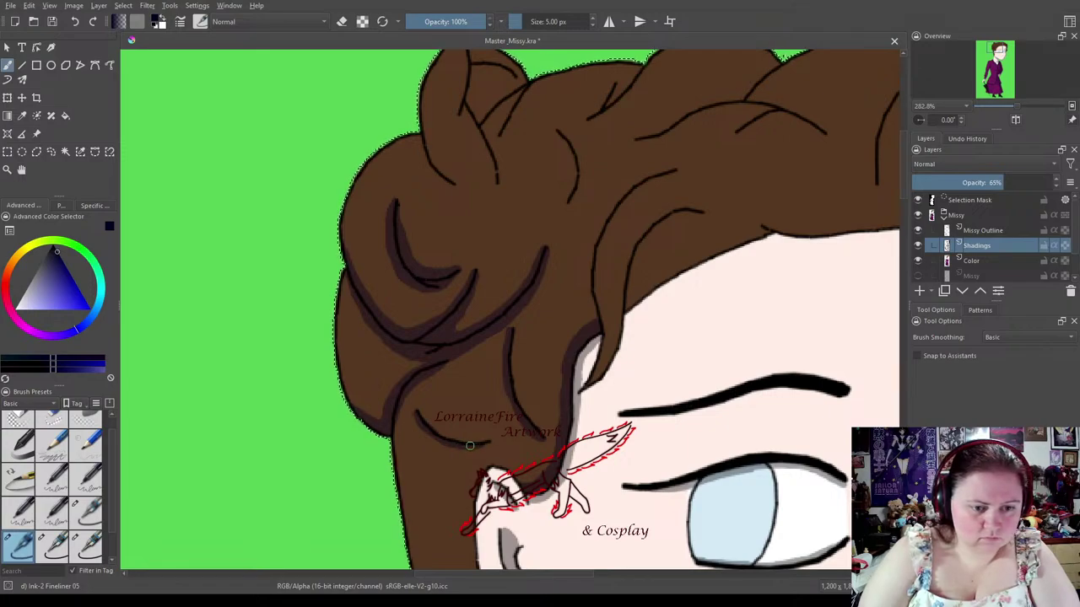
{"action": "left_click", "coordinate": [341, 21]}
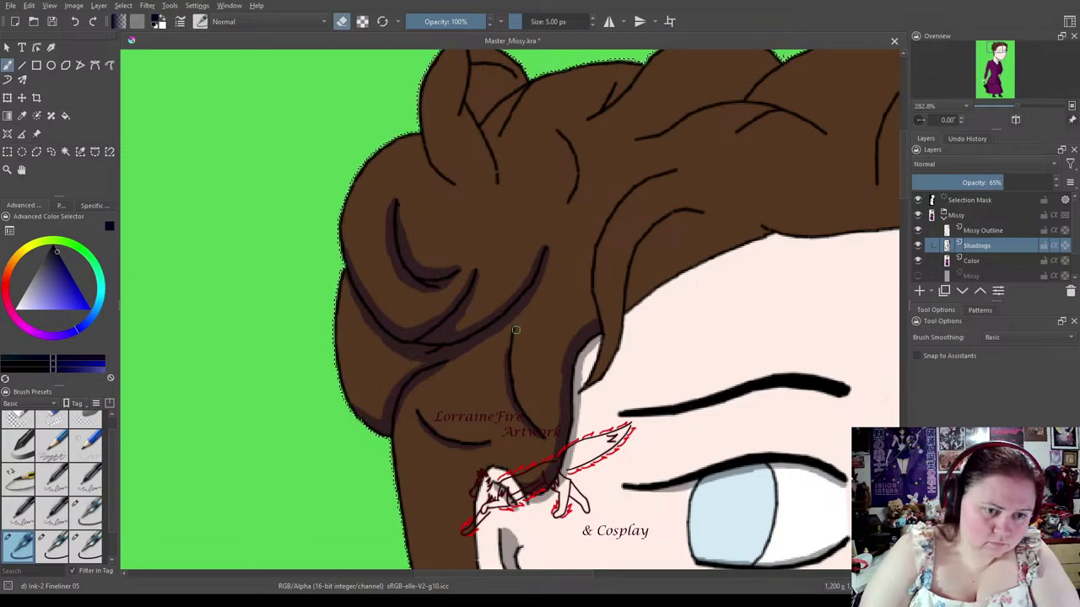
{"action": "left_click", "coordinate": [342, 21]}
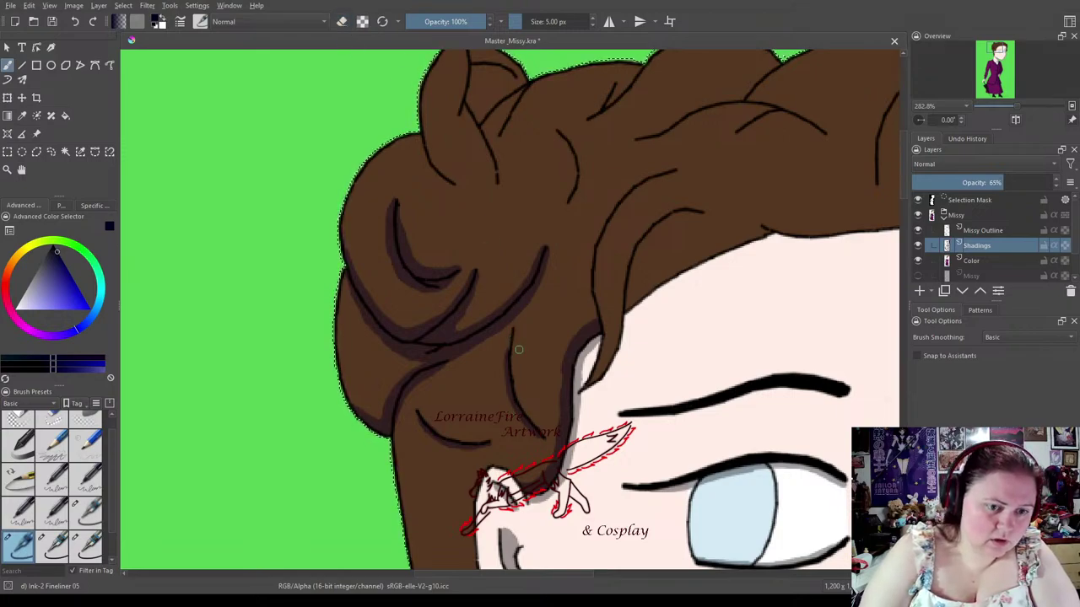
{"action": "key", "text": "e"}
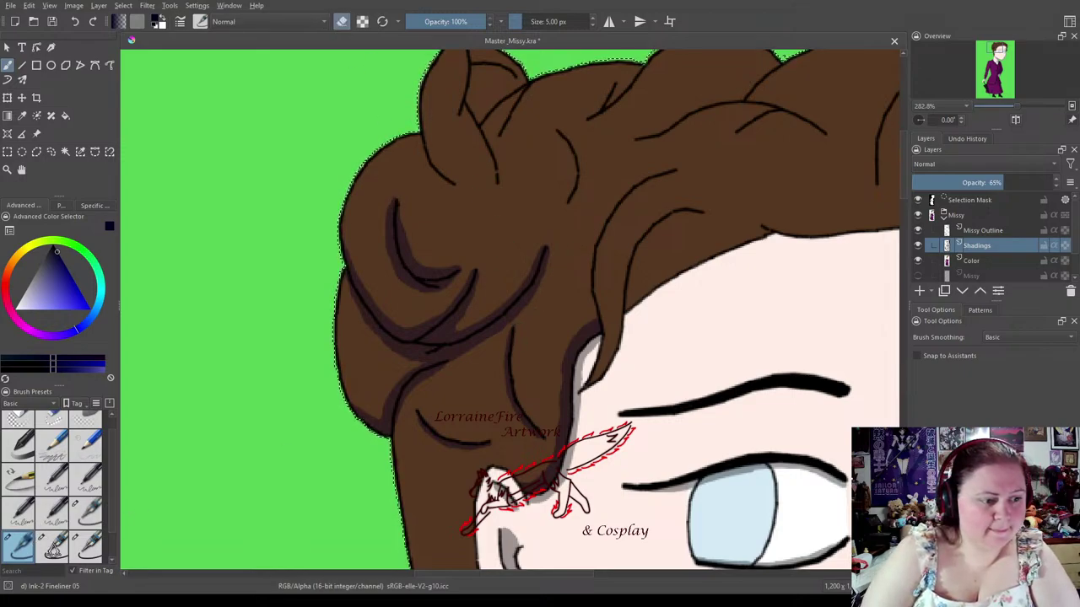
Paint shadows along the loose temple lock and the adjoining hairline onto the forehead with the Ink-2 Fineliner 10 brush.
{"action": "left_click", "coordinate": [53, 544]}
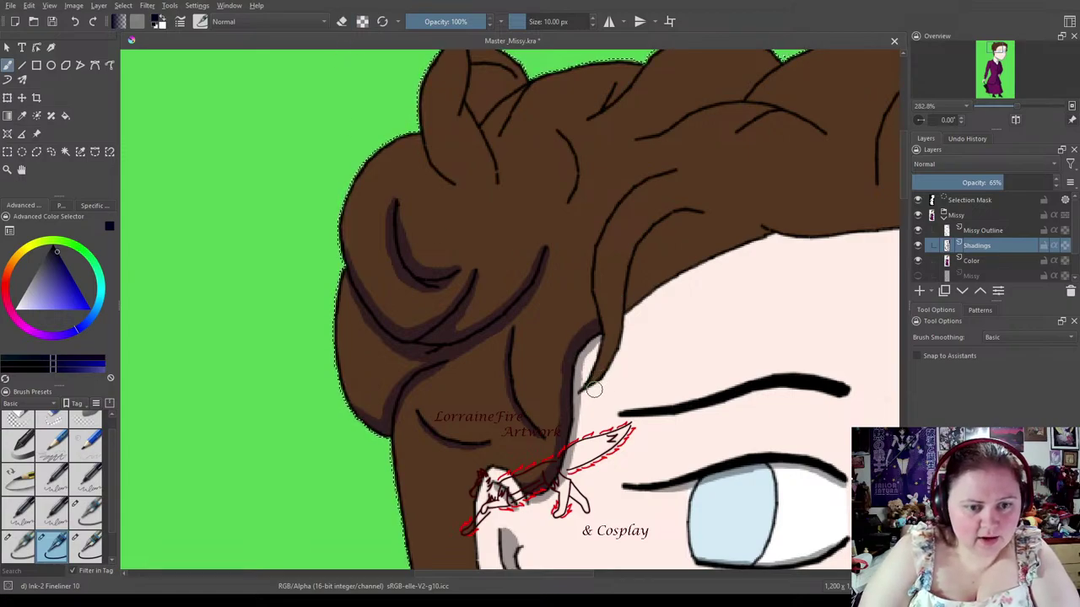
{"action": "left_click_drag", "start_coordinate": [603, 375], "coordinate": [618, 327]}
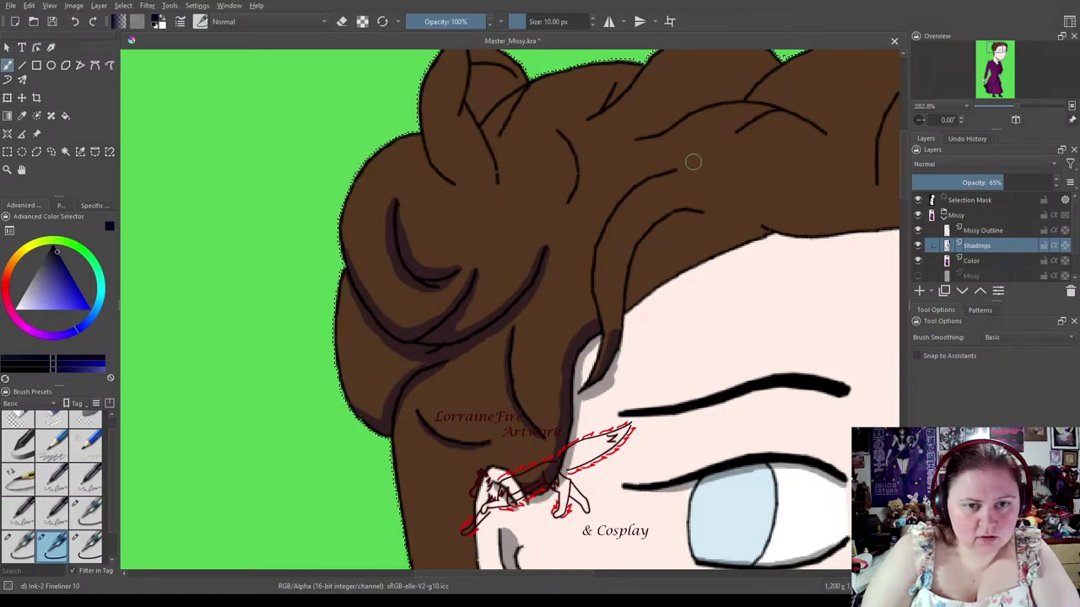
{"action": "mouse_move", "coordinate": [687, 207]}
{"action": "left_mouse_down"}
{"action": "mouse_move", "coordinate": [654, 221]}
{"action": "mouse_move", "coordinate": [630, 253]}
{"action": "mouse_move", "coordinate": [621, 337]}
{"action": "left_mouse_up"}
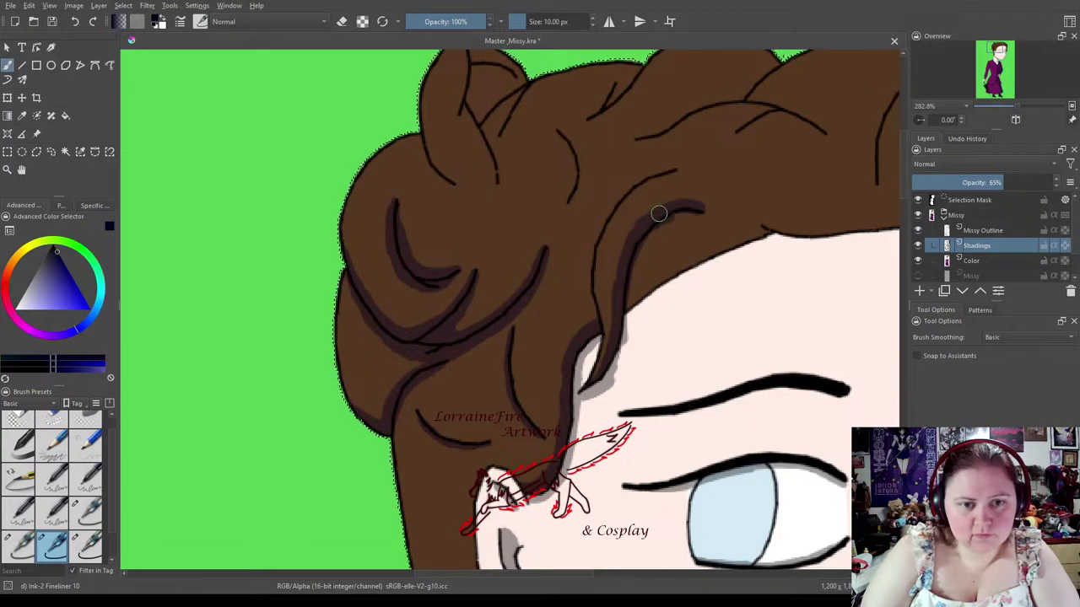
{"action": "mouse_move", "coordinate": [646, 222]}
{"action": "left_mouse_down"}
{"action": "mouse_move", "coordinate": [699, 211]}
{"action": "mouse_move", "coordinate": [661, 225]}
{"action": "mouse_move", "coordinate": [633, 255]}
{"action": "mouse_move", "coordinate": [620, 350]}
{"action": "mouse_move", "coordinate": [601, 383]}
{"action": "mouse_move", "coordinate": [620, 362]}
{"action": "left_mouse_up"}
{"action": "mouse_move", "coordinate": [634, 314]}
{"action": "left_mouse_down"}
{"action": "mouse_move", "coordinate": [700, 269]}
{"action": "mouse_move", "coordinate": [676, 280]}
{"action": "mouse_move", "coordinate": [770, 237]}
{"action": "mouse_move", "coordinate": [631, 304]}
{"action": "left_mouse_up"}
{"action": "mouse_move", "coordinate": [711, 259]}
{"action": "left_mouse_down"}
{"action": "mouse_move", "coordinate": [772, 229]}
{"action": "mouse_move", "coordinate": [764, 235]}
{"action": "mouse_move", "coordinate": [891, 226]}
{"action": "mouse_move", "coordinate": [778, 239]}
{"action": "left_mouse_up"}
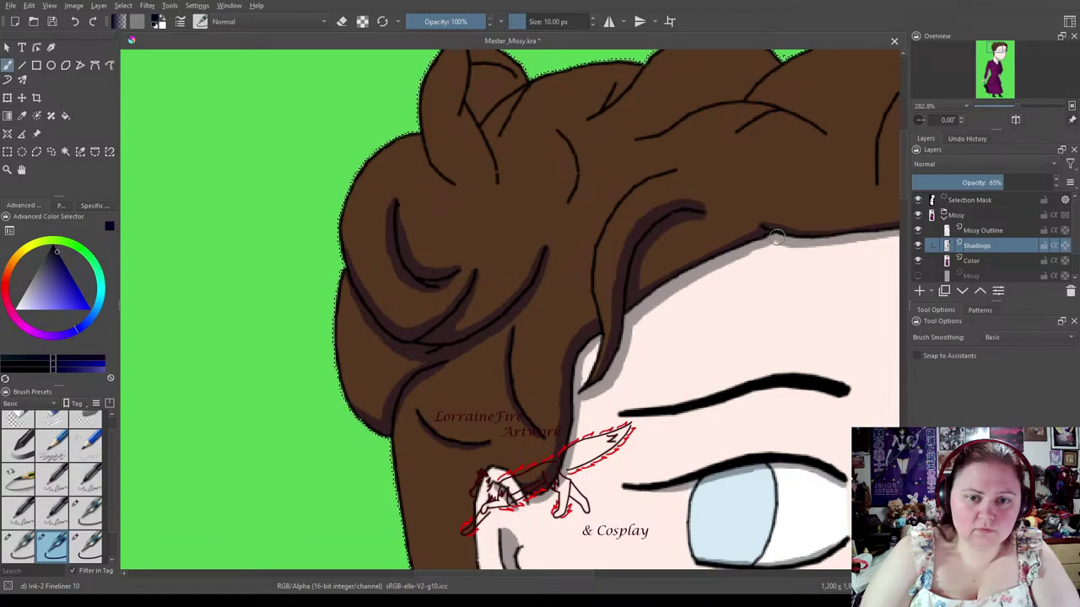
Extend the hairline shadow across the forehead to the shaded far side of the face and thin it with the eraser.
{"action": "left_click_drag", "start_coordinate": [853, 313], "coordinate": [714, 339]}
{"action": "scroll", "coordinate": [714, 338], "scroll_direction": "down", "scroll_amount": 2}
{"action": "mouse_move", "coordinate": [480, 305]}
{"action": "left_mouse_down"}
{"action": "mouse_move", "coordinate": [714, 301]}
{"action": "mouse_move", "coordinate": [585, 298]}
{"action": "left_mouse_up"}
{"action": "left_click", "coordinate": [342, 21]}
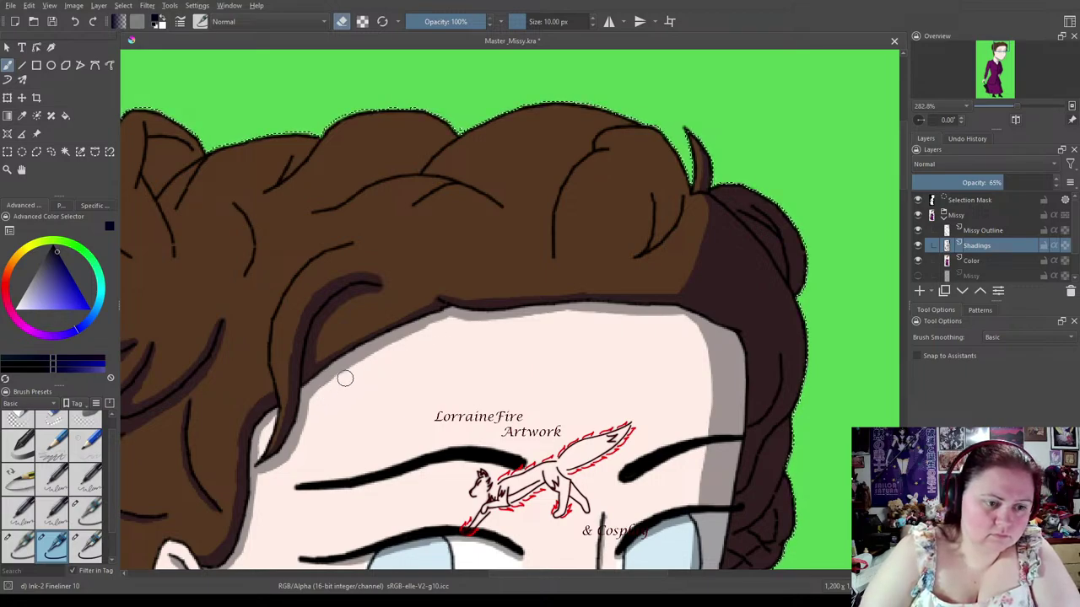
{"action": "mouse_move", "coordinate": [432, 330]}
{"action": "left_mouse_down"}
{"action": "mouse_move", "coordinate": [443, 319]}
{"action": "mouse_move", "coordinate": [680, 315]}
{"action": "mouse_move", "coordinate": [465, 330]}
{"action": "mouse_move", "coordinate": [453, 320]}
{"action": "left_mouse_up"}
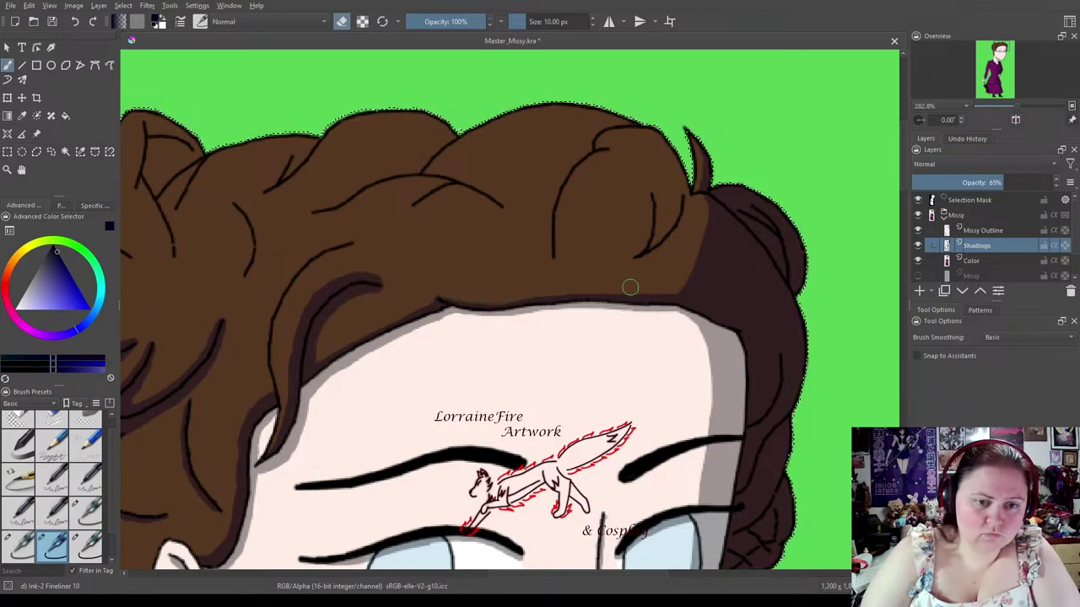
Paint a shadow beside the small pointed strand at the front of the hair and erase its excess.
{"action": "key", "text": "e"}
{"action": "mouse_move", "coordinate": [638, 248]}
{"action": "left_mouse_down"}
{"action": "mouse_move", "coordinate": [677, 230]}
{"action": "mouse_move", "coordinate": [675, 205]}
{"action": "left_mouse_up"}
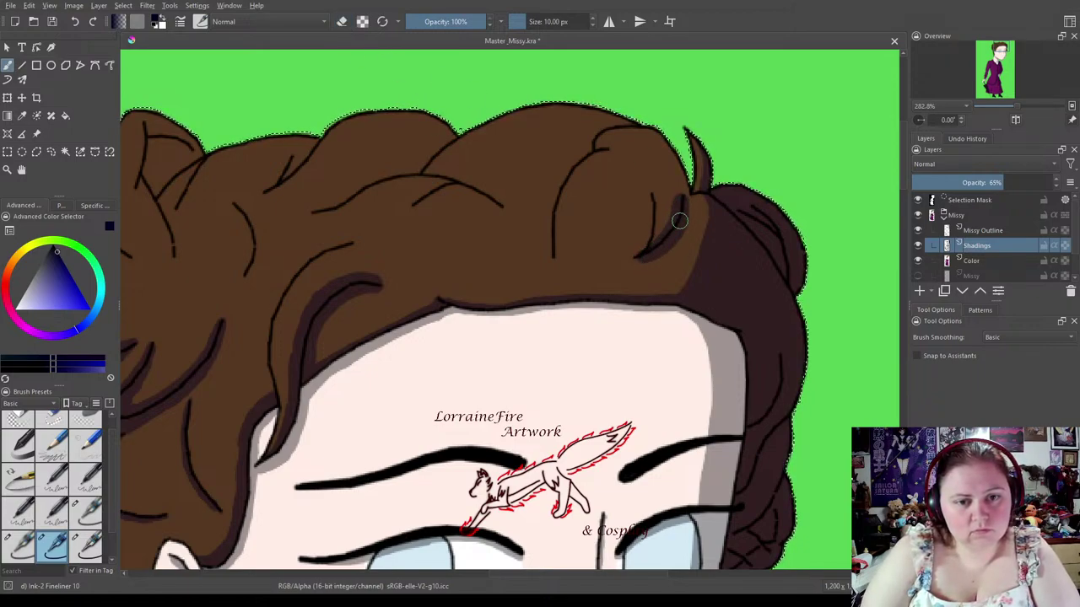
{"action": "left_click", "coordinate": [342, 21]}
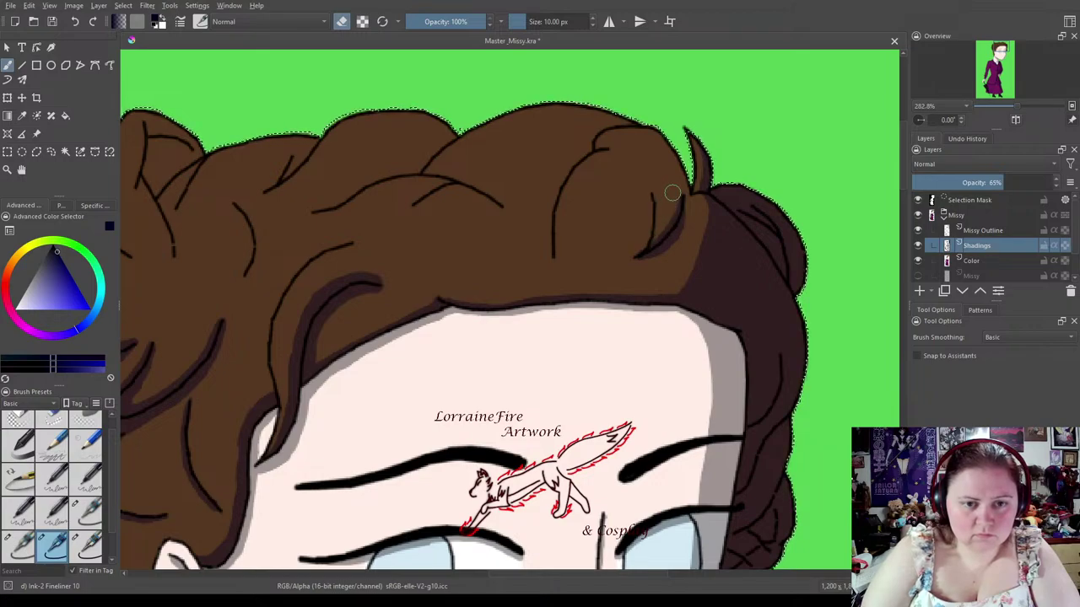
Paint a shadow along the outer edge of the front curl up to the hair outline and narrow it with the eraser.
{"action": "left_click", "coordinate": [342, 23]}
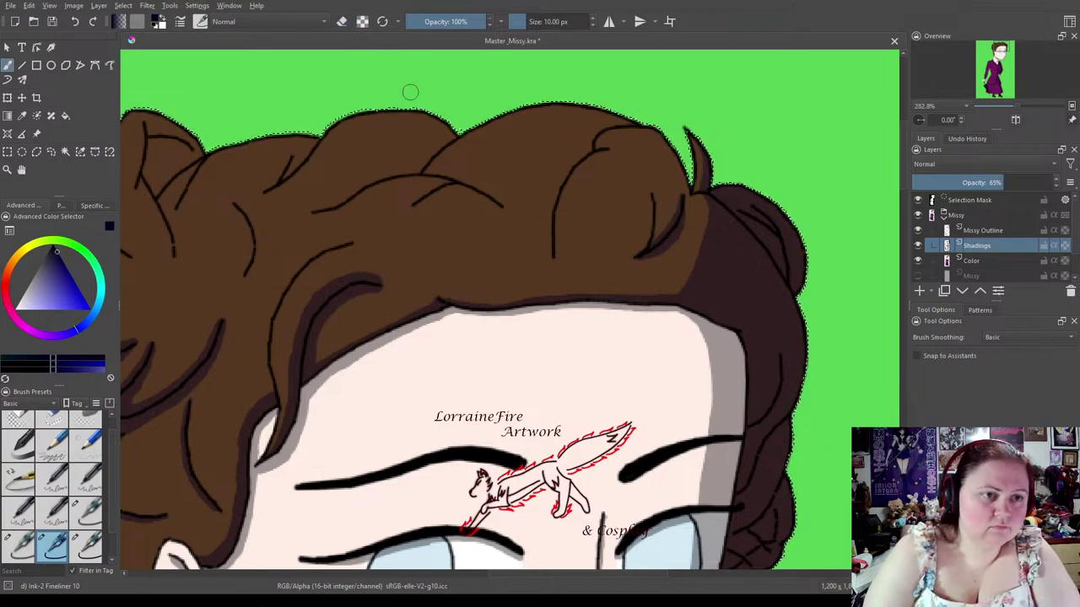
{"action": "mouse_move", "coordinate": [556, 202]}
{"action": "left_mouse_down"}
{"action": "mouse_move", "coordinate": [551, 184]}
{"action": "mouse_move", "coordinate": [588, 147]}
{"action": "left_mouse_up"}
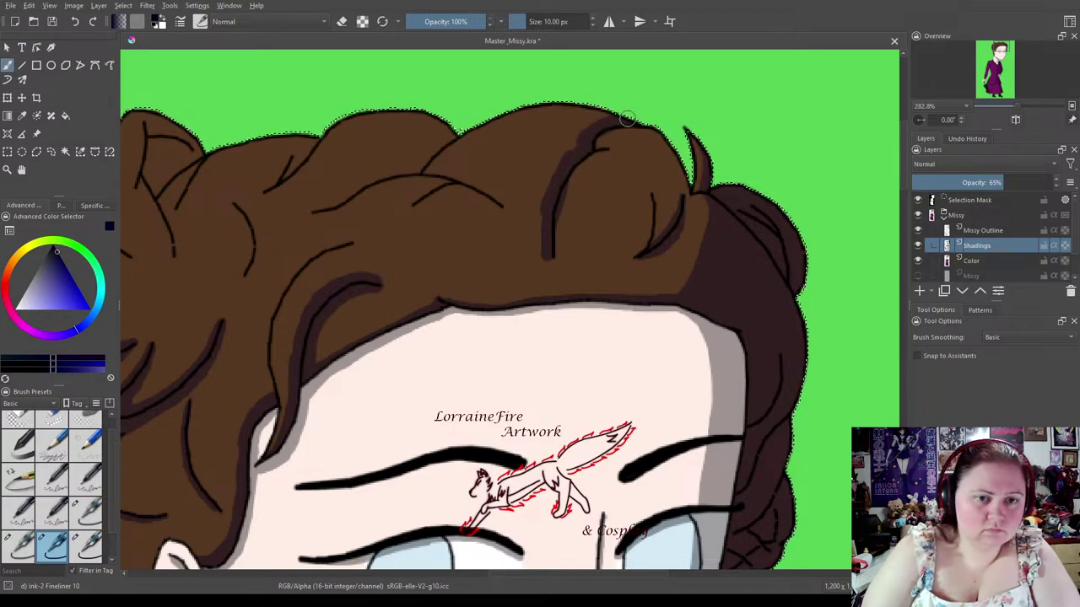
{"action": "left_click", "coordinate": [342, 21]}
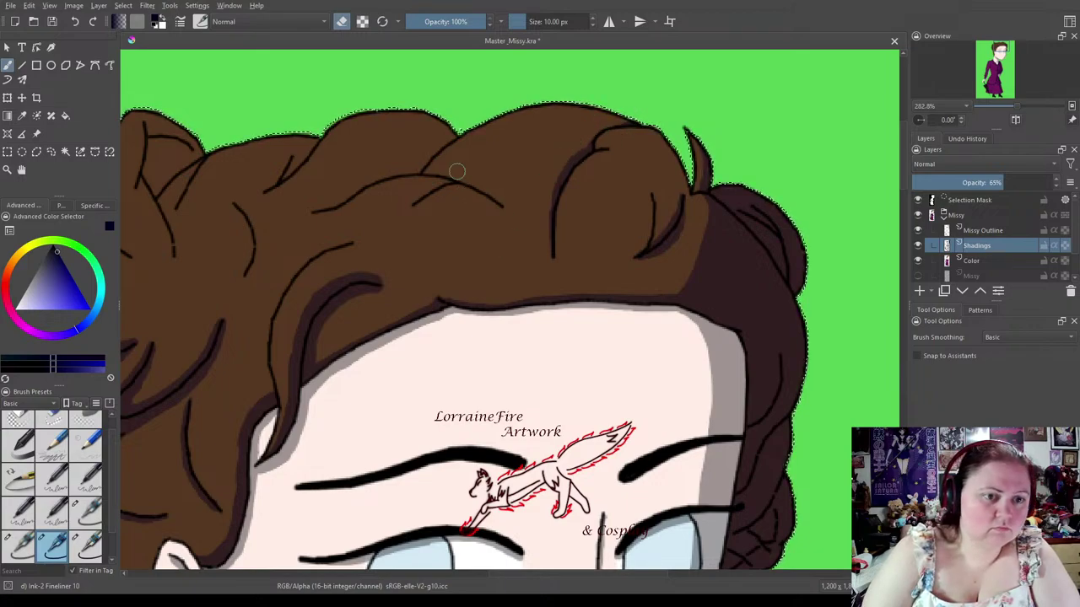
Paint shadows along the crossing strand lines on top of the hair and erase the excess around the long strand.
{"action": "left_click", "coordinate": [341, 21]}
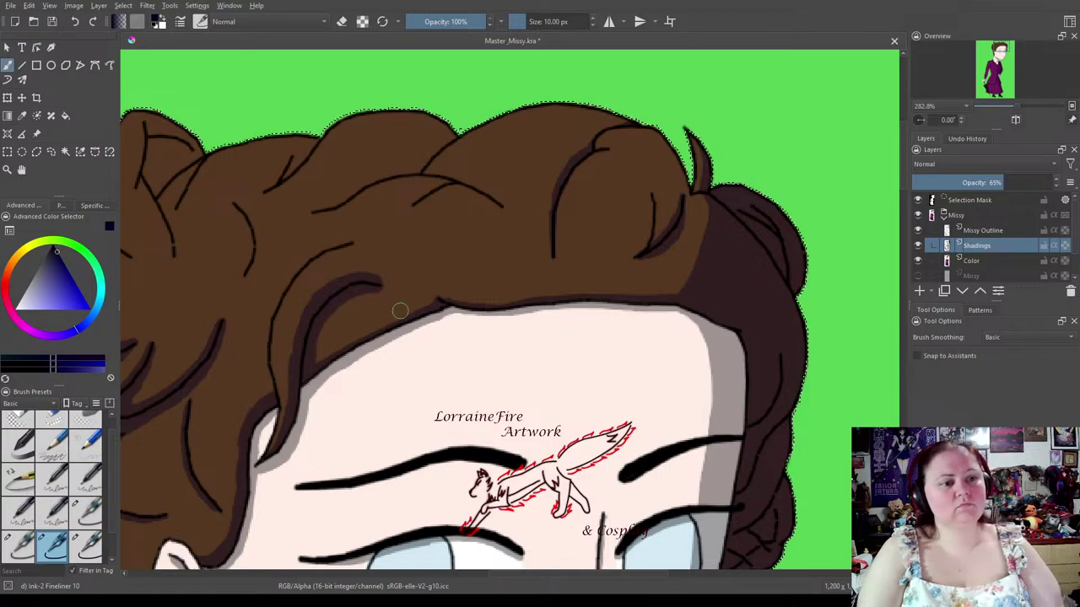
{"action": "left_click_drag", "start_coordinate": [403, 314], "coordinate": [622, 313]}
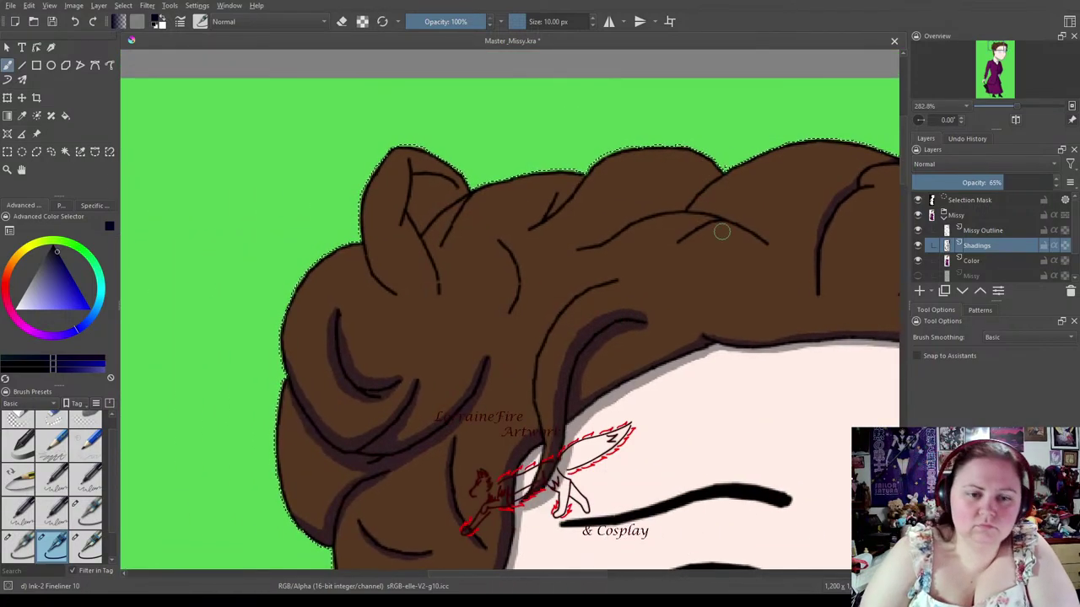
{"action": "mouse_move", "coordinate": [682, 241]}
{"action": "left_mouse_down"}
{"action": "mouse_move", "coordinate": [731, 221]}
{"action": "mouse_move", "coordinate": [762, 239]}
{"action": "mouse_move", "coordinate": [707, 215]}
{"action": "mouse_move", "coordinate": [581, 249]}
{"action": "mouse_move", "coordinate": [690, 197]}
{"action": "left_mouse_up"}
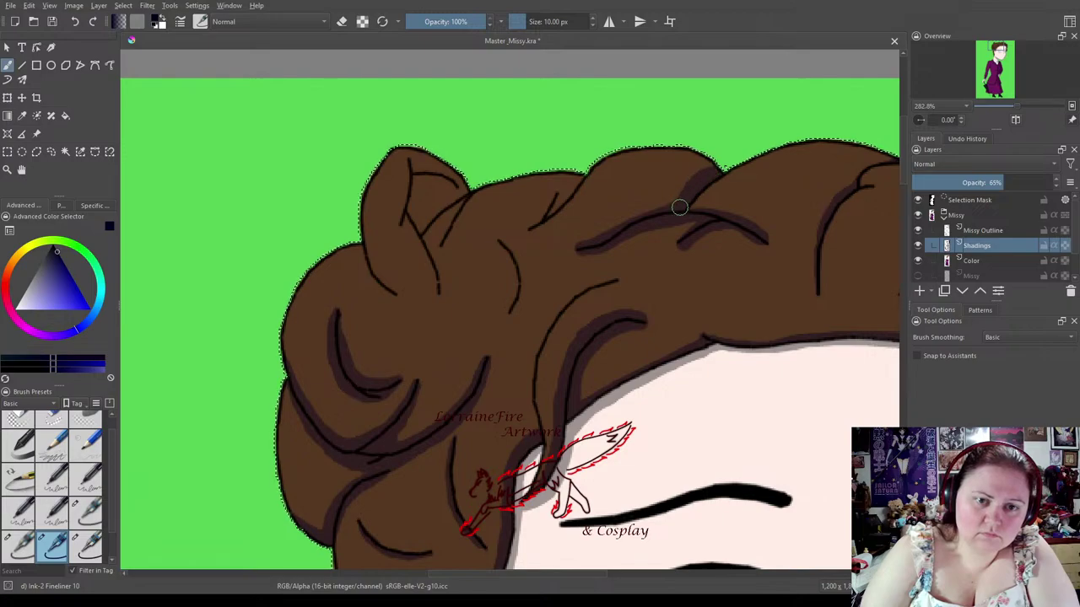
{"action": "left_click", "coordinate": [341, 22]}
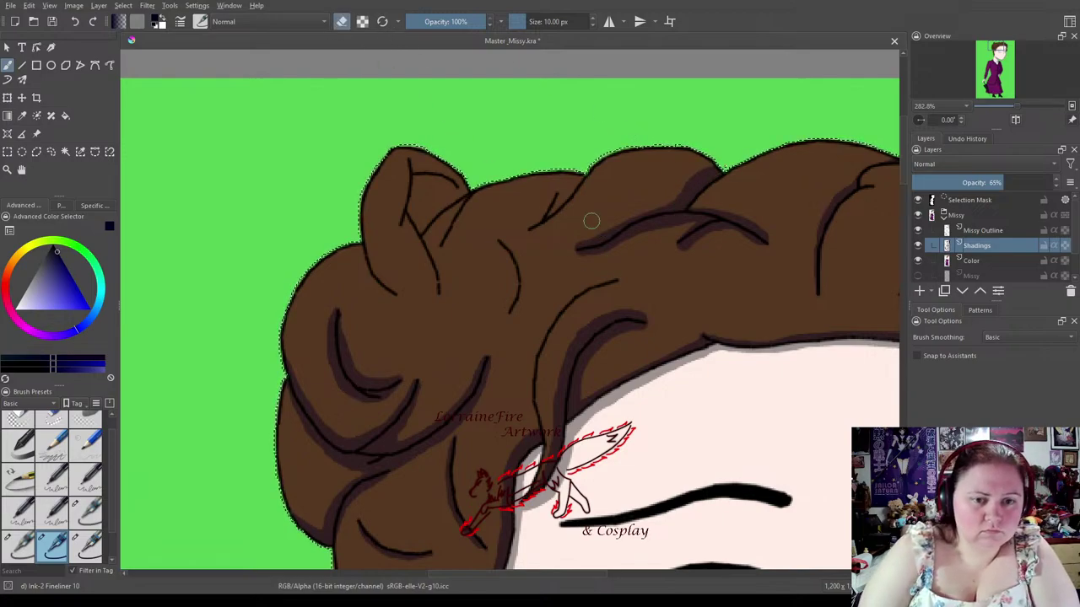
{"action": "left_click_drag", "start_coordinate": [571, 239], "coordinate": [673, 197]}
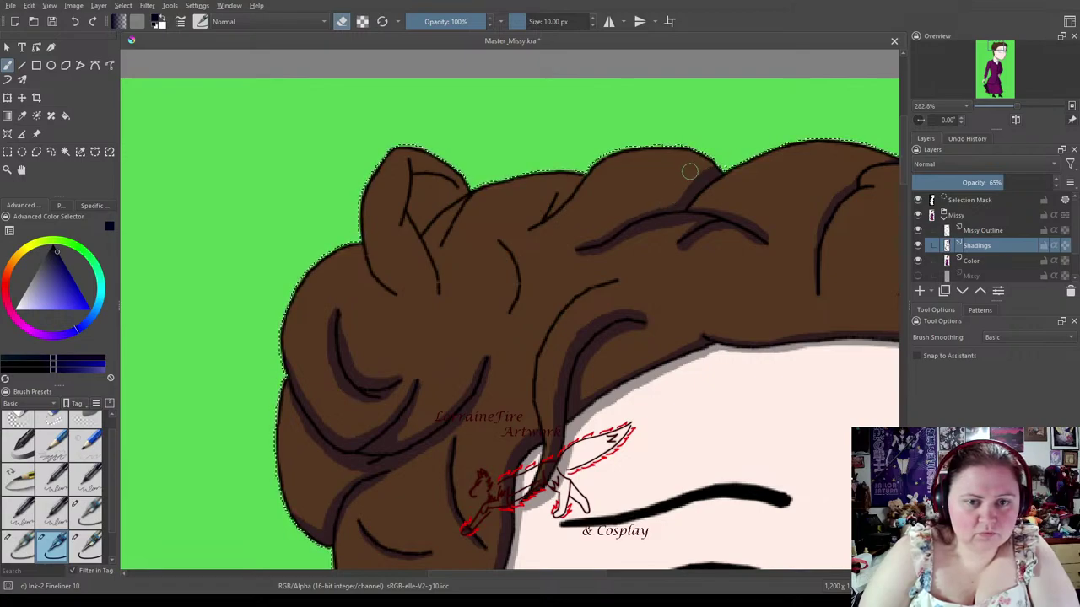
{"action": "left_click_drag", "start_coordinate": [574, 256], "coordinate": [667, 222]}
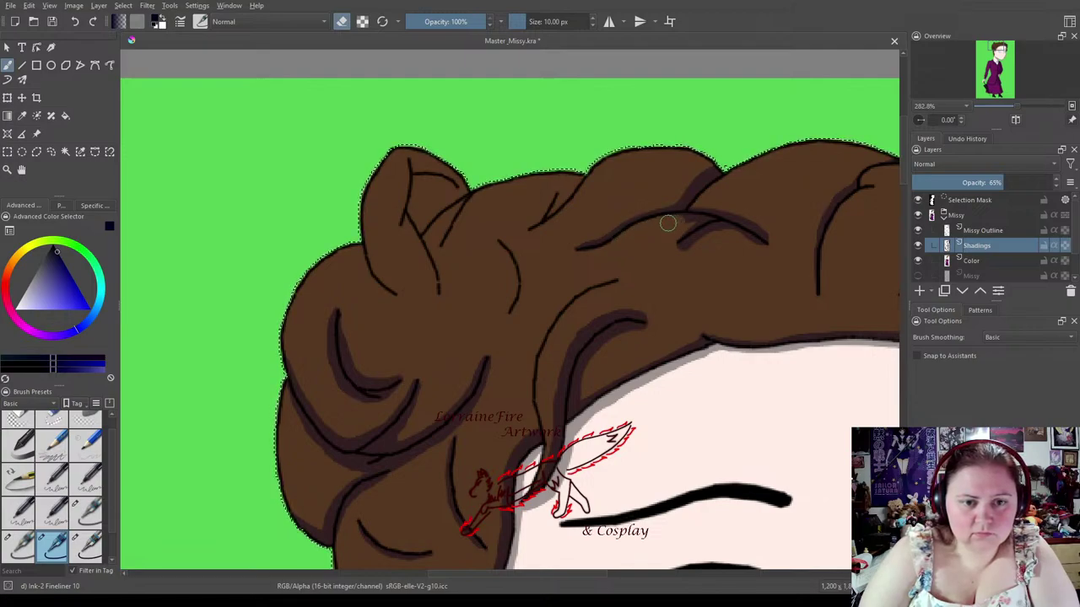
Erase the shadow under the small branching strand with the Ink-2 Fineliner 05 and paint thin shadows along the two short strands behind it.
{"action": "left_click", "coordinate": [18, 546]}
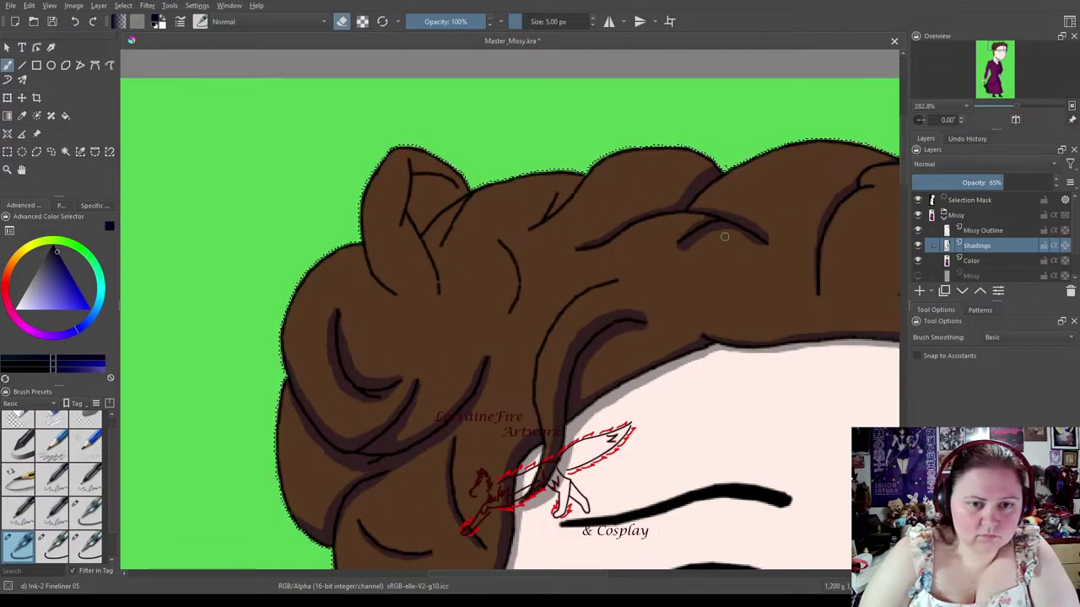
{"action": "left_click_drag", "start_coordinate": [674, 251], "coordinate": [725, 226]}
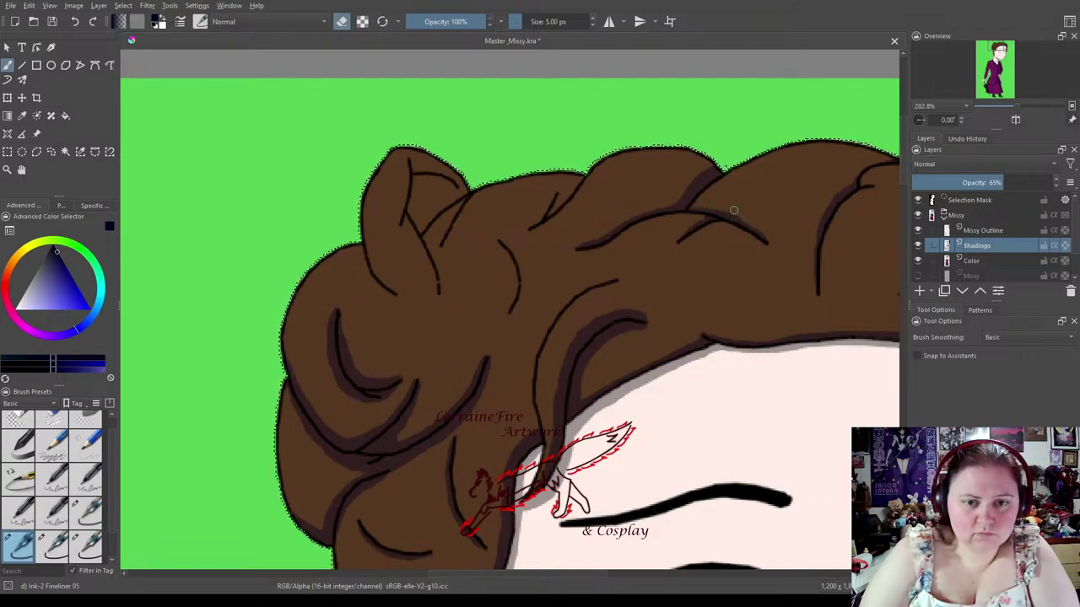
{"action": "left_click", "coordinate": [342, 22]}
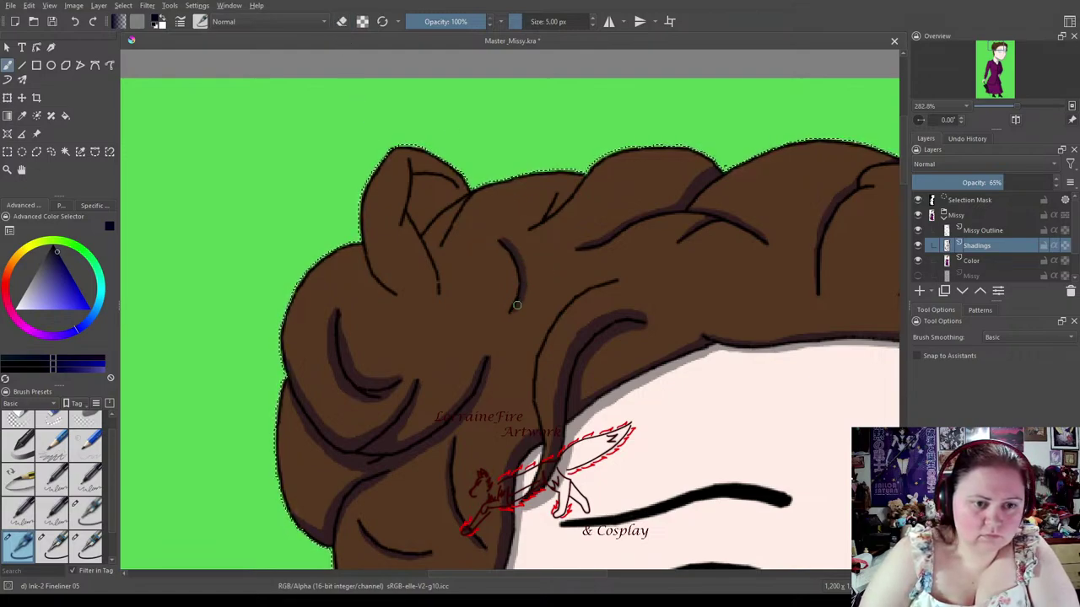
{"action": "left_click_drag", "start_coordinate": [550, 206], "coordinate": [529, 228]}
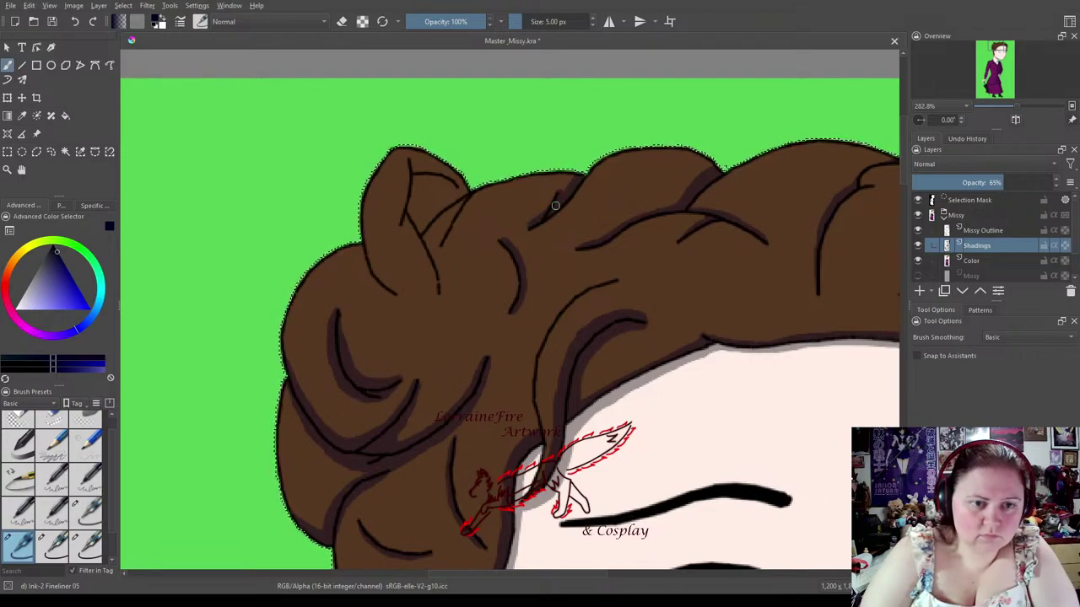
{"action": "key", "text": "e"}
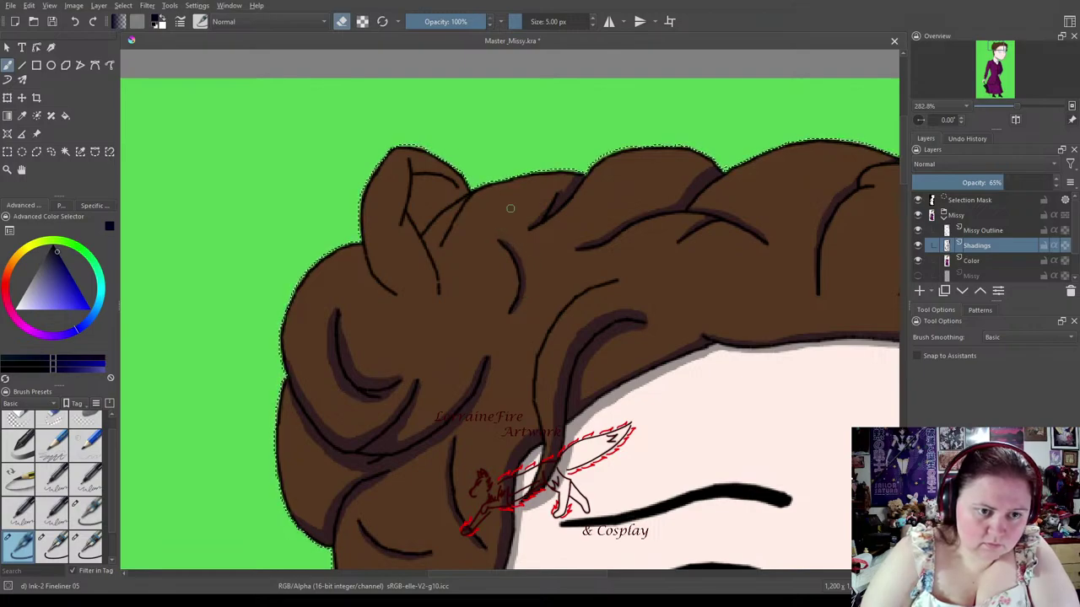
Paint shadows inside the upright curl at the back of the hair and along its strand lines, and erase the excess.
{"action": "left_click", "coordinate": [342, 21]}
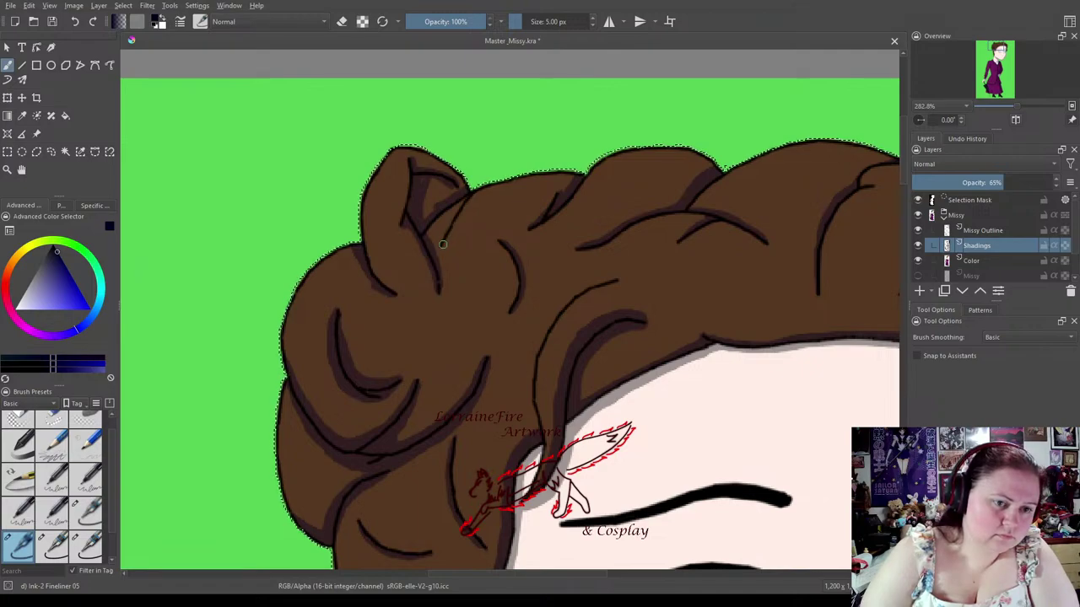
{"action": "left_click", "coordinate": [342, 21]}
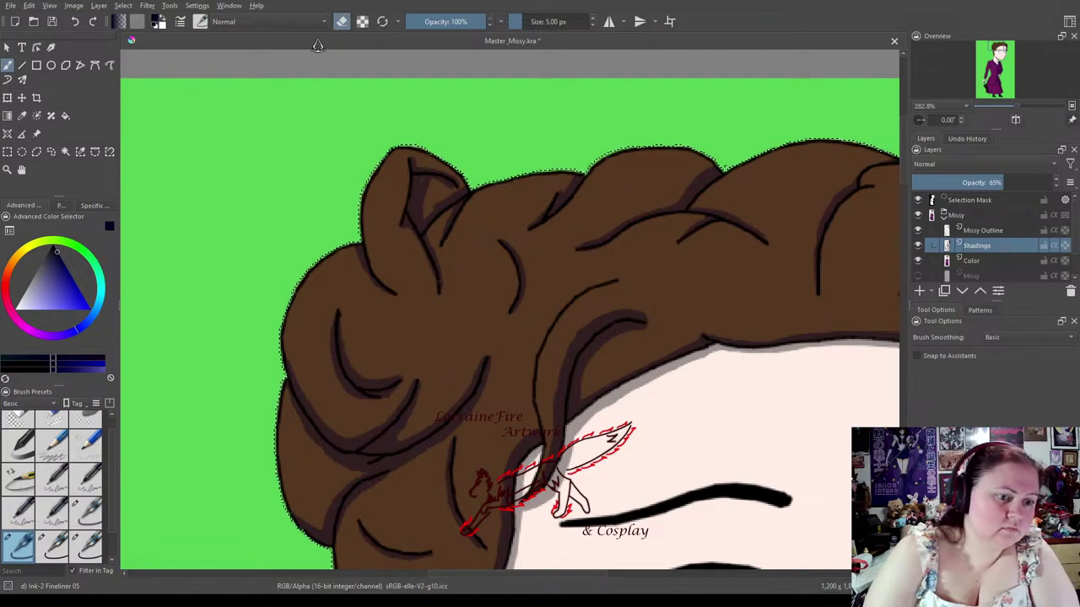
{"action": "left_click", "coordinate": [342, 21]}
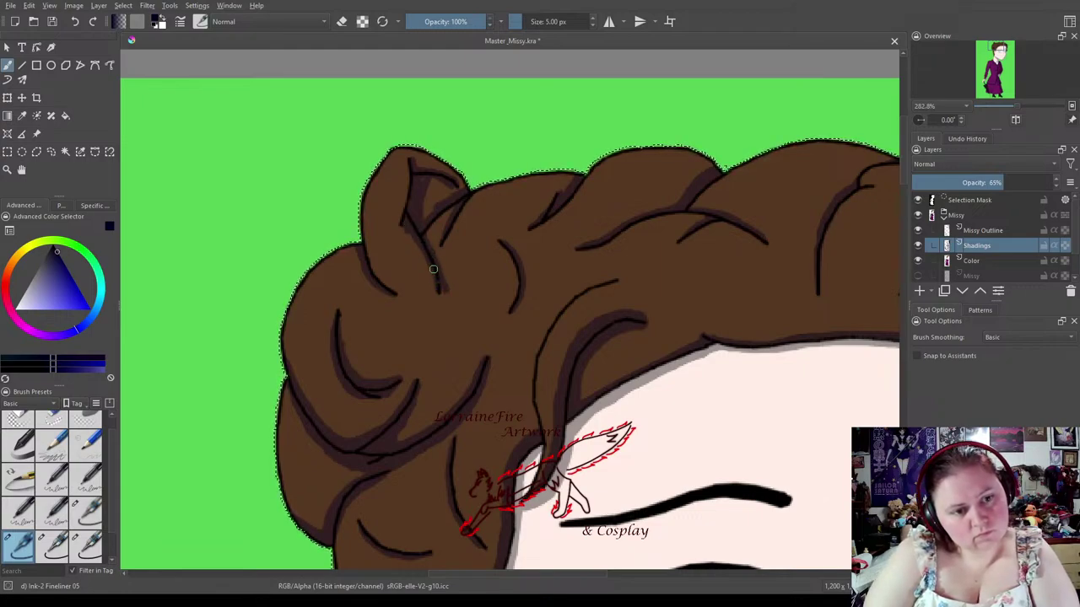
{"action": "left_click", "coordinate": [342, 22]}
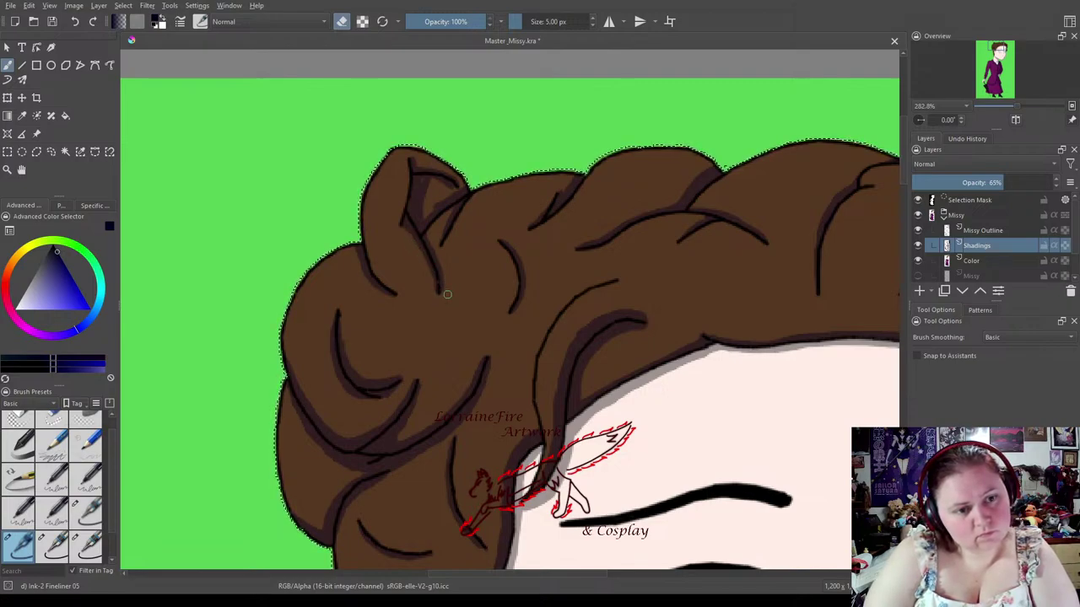
{"action": "left_click", "coordinate": [342, 22]}
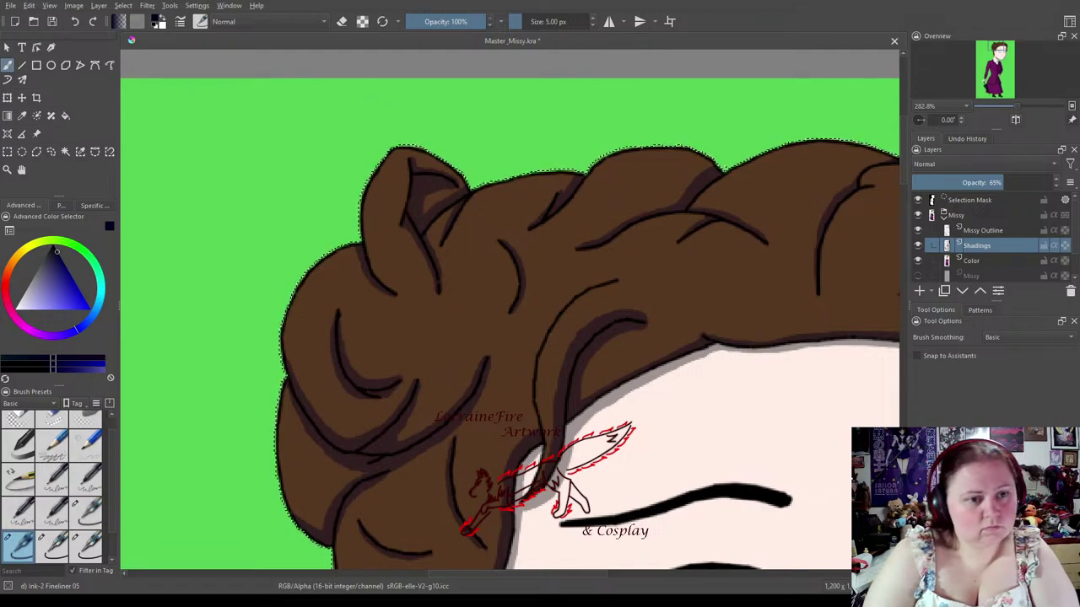
{"action": "left_click", "coordinate": [342, 22]}
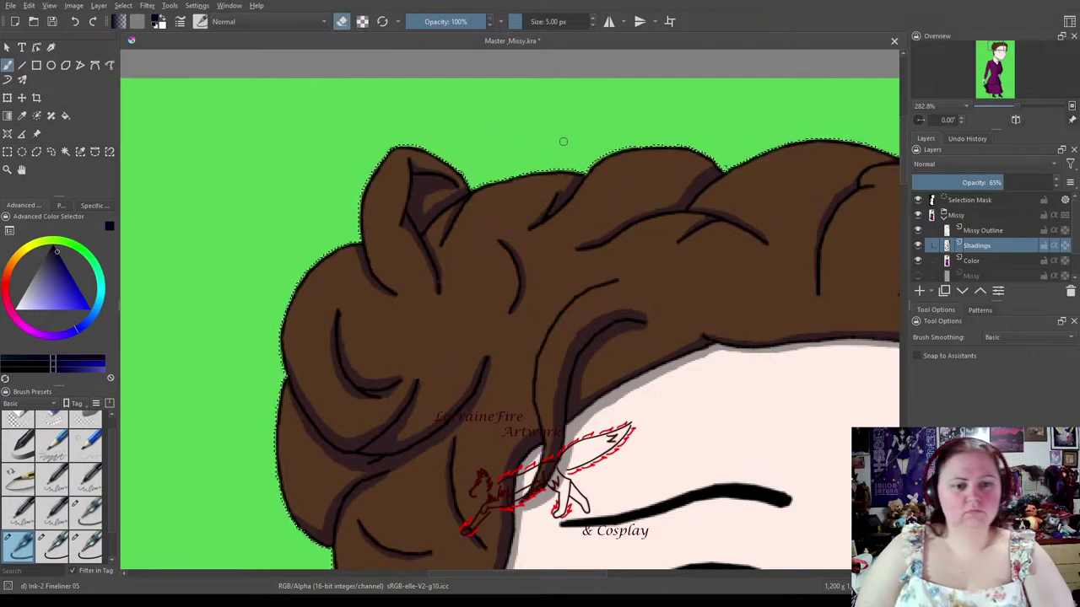
Soften the shadow edges on the far side of the face, the chin and the jawline with Blender Blur at 31.17 px.
{"action": "scroll", "coordinate": [563, 141], "scroll_direction": "down", "scroll_amount": 2}
{"action": "key", "text": "1"}
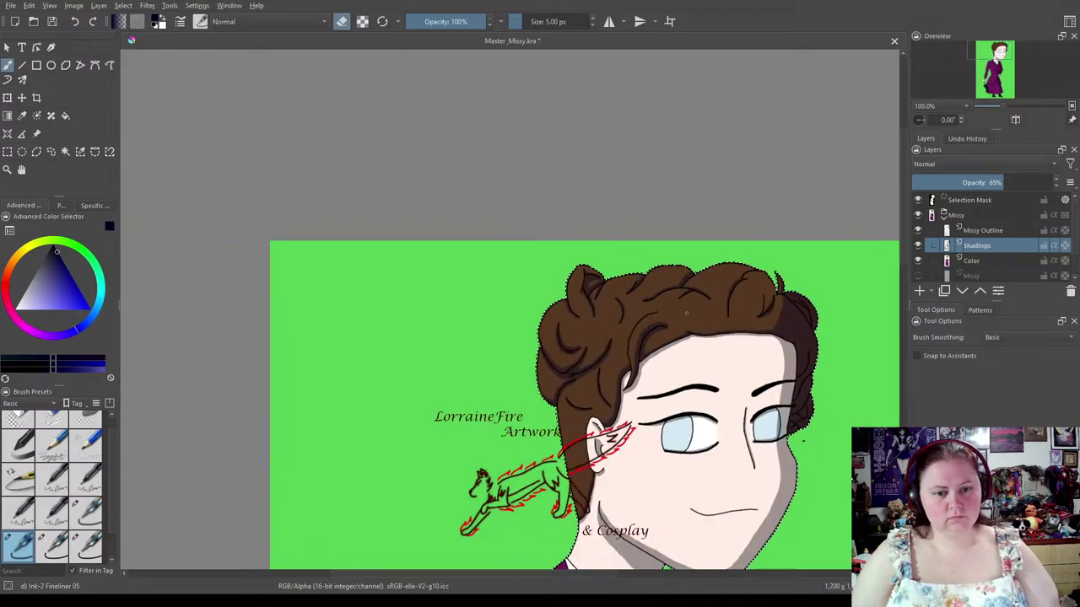
{"action": "mouse_move", "coordinate": [692, 309]}
{"action": "left_mouse_down"}
{"action": "mouse_move", "coordinate": [766, 400]}
{"action": "mouse_move", "coordinate": [672, 296]}
{"action": "mouse_move", "coordinate": [675, 314]}
{"action": "left_mouse_up"}
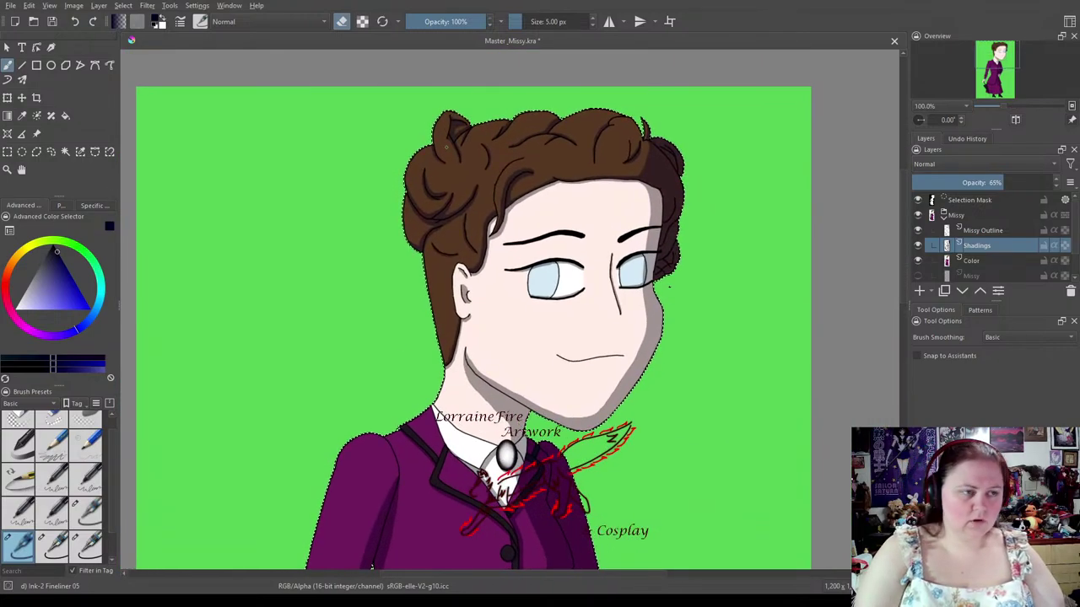
{"action": "scroll", "coordinate": [84, 515], "scroll_direction": "down", "scroll_amount": 1}
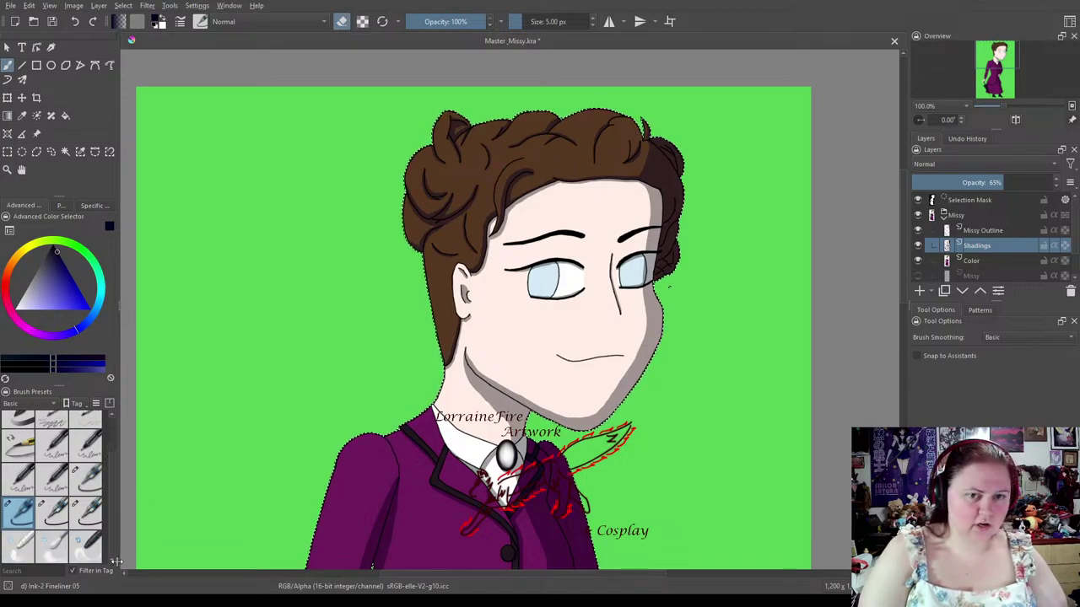
{"action": "left_click", "coordinate": [47, 548]}
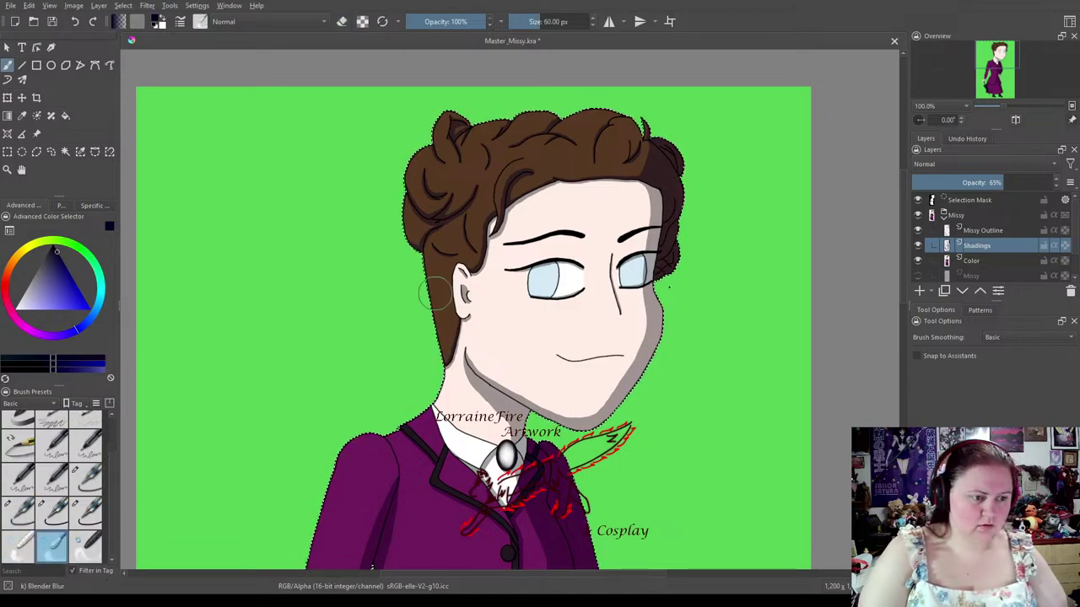
{"action": "left_click_drag", "start_coordinate": [573, 18], "coordinate": [535, 22]}
{"action": "mouse_move", "coordinate": [643, 232]}
{"action": "left_mouse_down"}
{"action": "mouse_move", "coordinate": [640, 194]}
{"action": "mouse_move", "coordinate": [648, 230]}
{"action": "mouse_move", "coordinate": [632, 265]}
{"action": "left_mouse_up"}
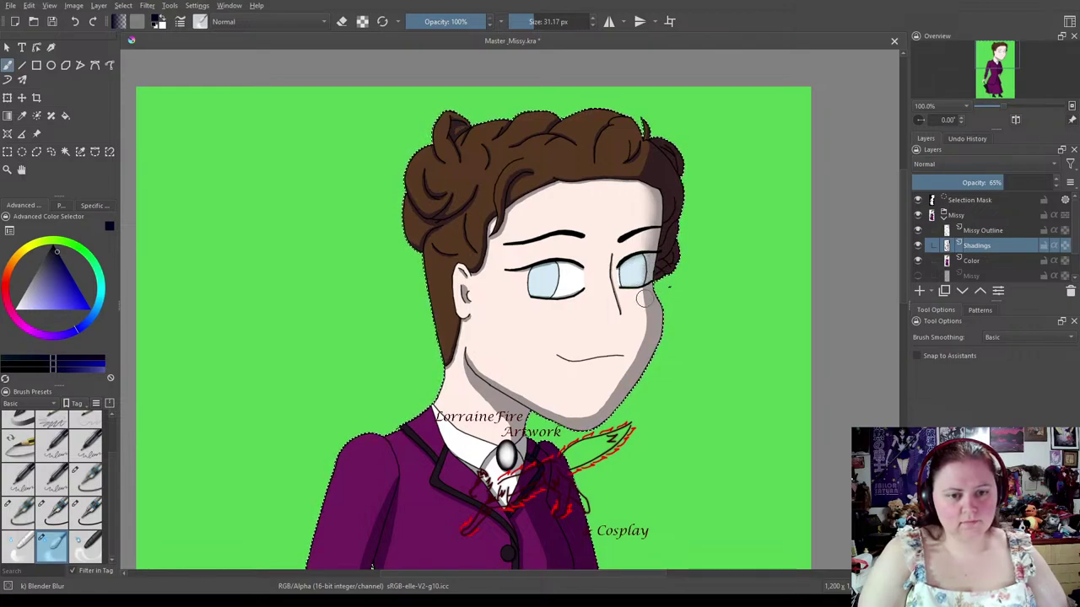
{"action": "left_click_drag", "start_coordinate": [627, 379], "coordinate": [596, 396]}
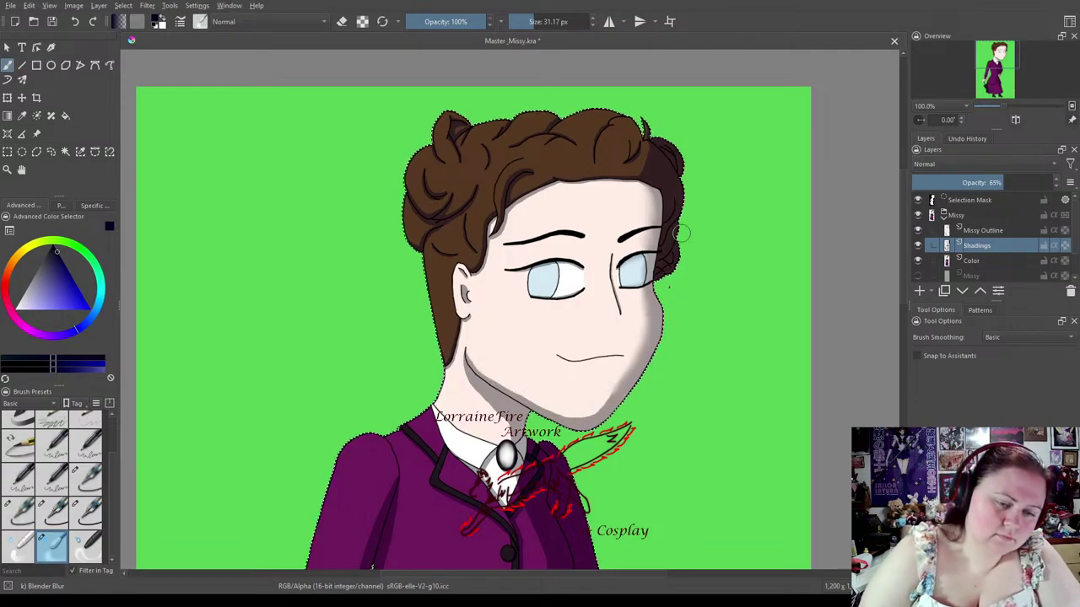
{"action": "left_click_drag", "start_coordinate": [475, 361], "coordinate": [503, 382]}
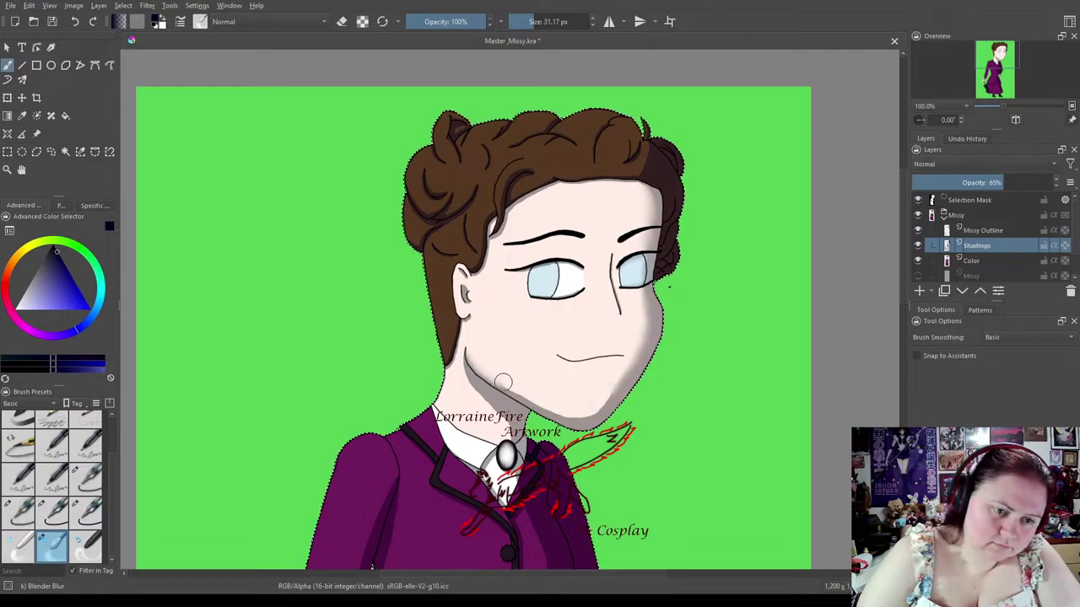
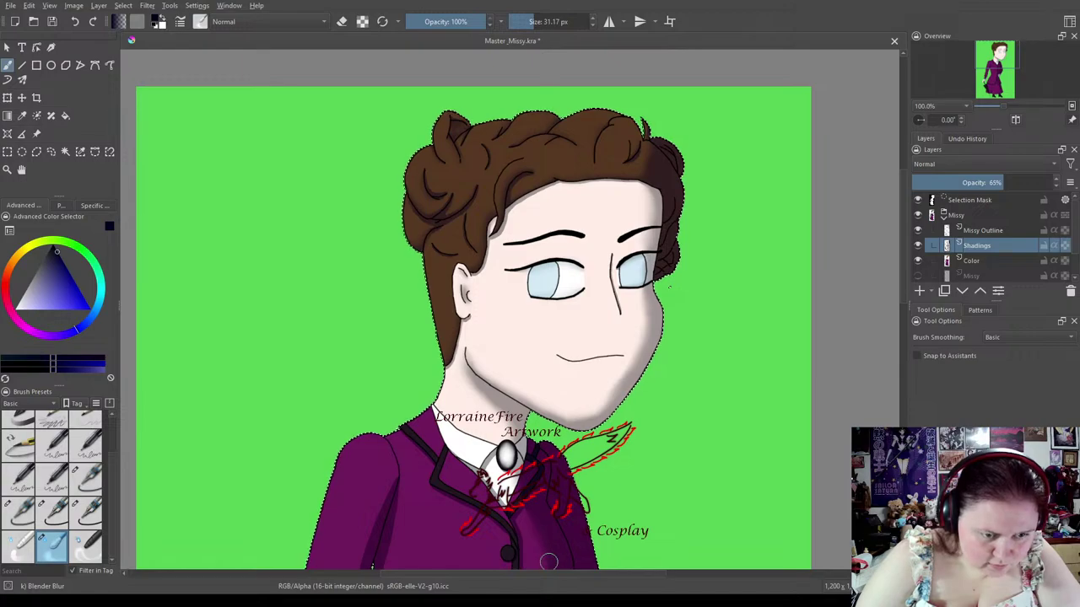
Blend the shadows on the jacket, sleeves and skirt with the Blender Blur brush.
{"action": "left_click_drag", "start_coordinate": [674, 420], "coordinate": [576, 171]}
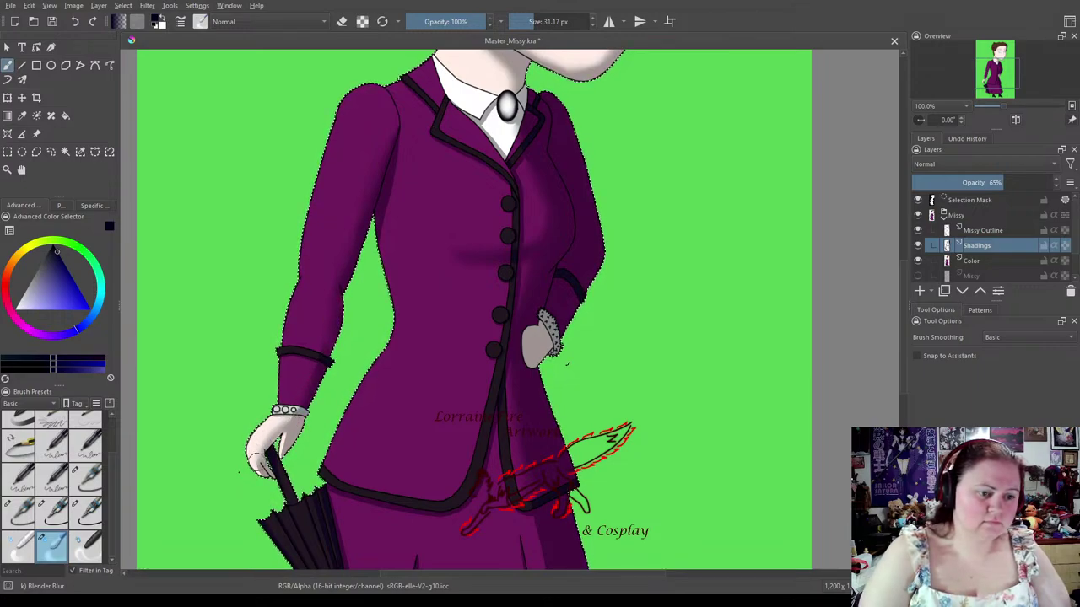
{"action": "left_click_drag", "start_coordinate": [384, 427], "coordinate": [419, 110]}
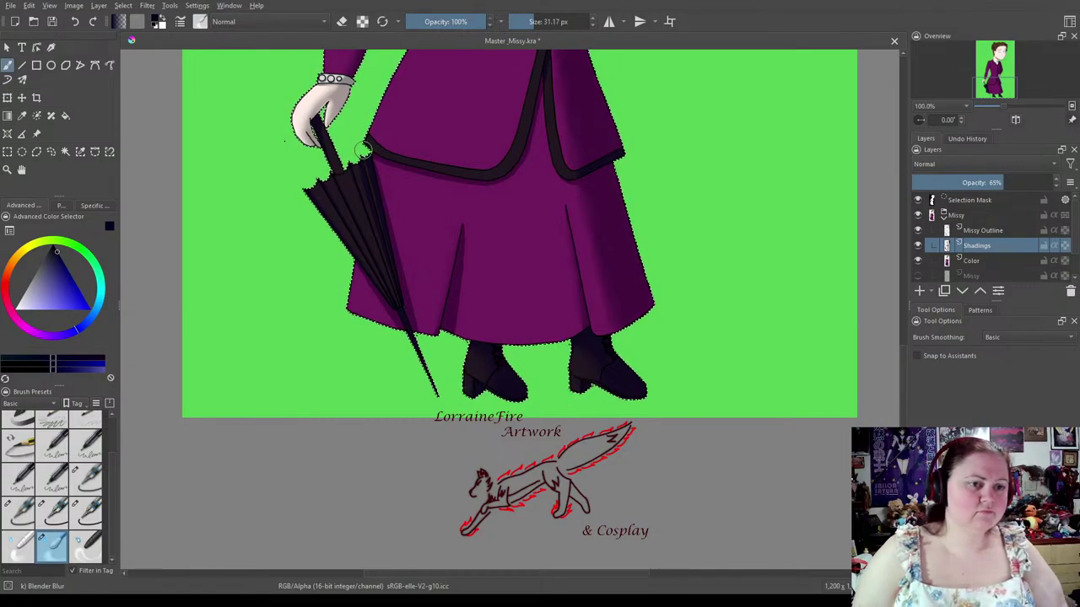
Blend the shadows along the folds of the umbrella with the Blender Blur brush reduced to 14.67 px.
{"action": "scroll", "coordinate": [366, 157], "scroll_direction": "up", "scroll_amount": 3}
{"action": "scroll", "coordinate": [564, 209], "scroll_direction": "down", "scroll_amount": 1}
{"action": "scroll", "coordinate": [564, 208], "scroll_direction": "up", "scroll_amount": 1}
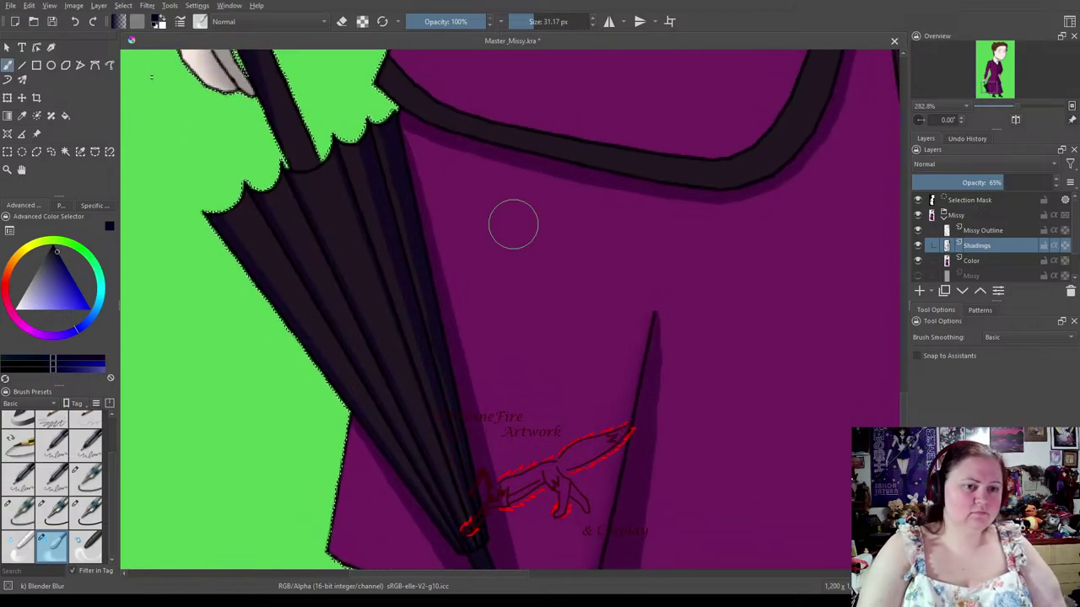
{"action": "left_click", "coordinate": [527, 22]}
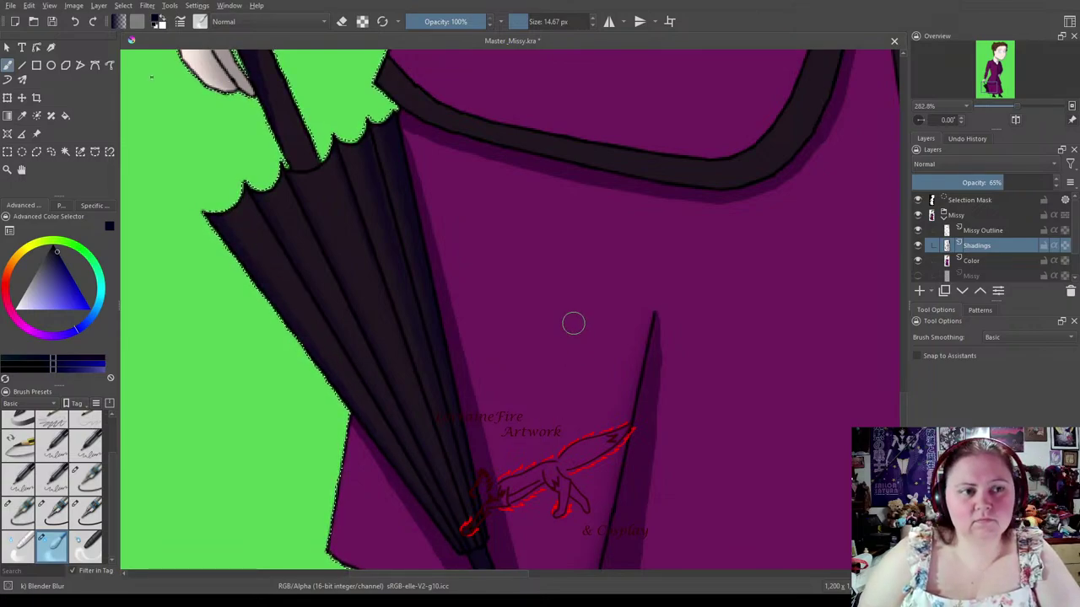
Lighten the shading of the whole figure by setting the Shadings layer's opacity to 50%.
{"action": "scroll", "coordinate": [573, 322], "scroll_direction": "down", "scroll_amount": 2}
{"action": "scroll", "coordinate": [574, 322], "scroll_direction": "down", "scroll_amount": 1}
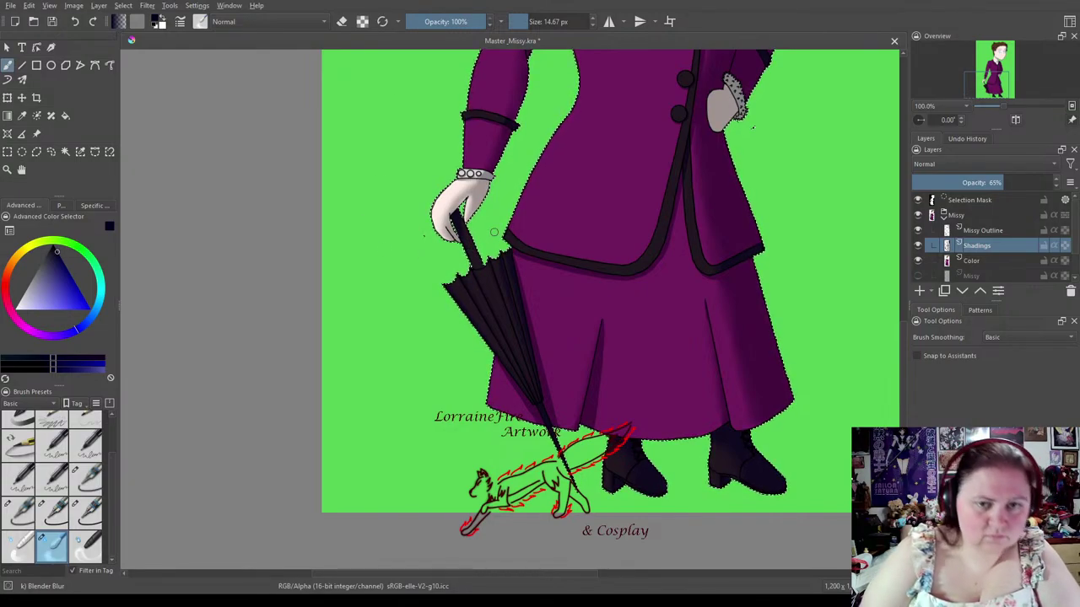
{"action": "scroll", "coordinate": [452, 178], "scroll_direction": "down", "scroll_amount": 2}
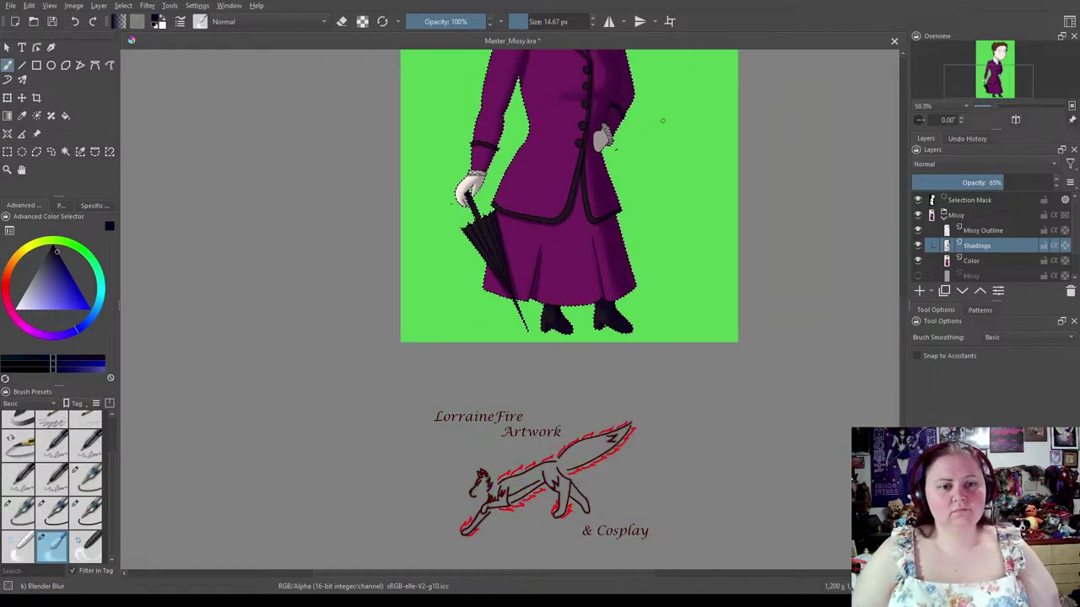
{"action": "left_click_drag", "start_coordinate": [567, 293], "coordinate": [532, 503]}
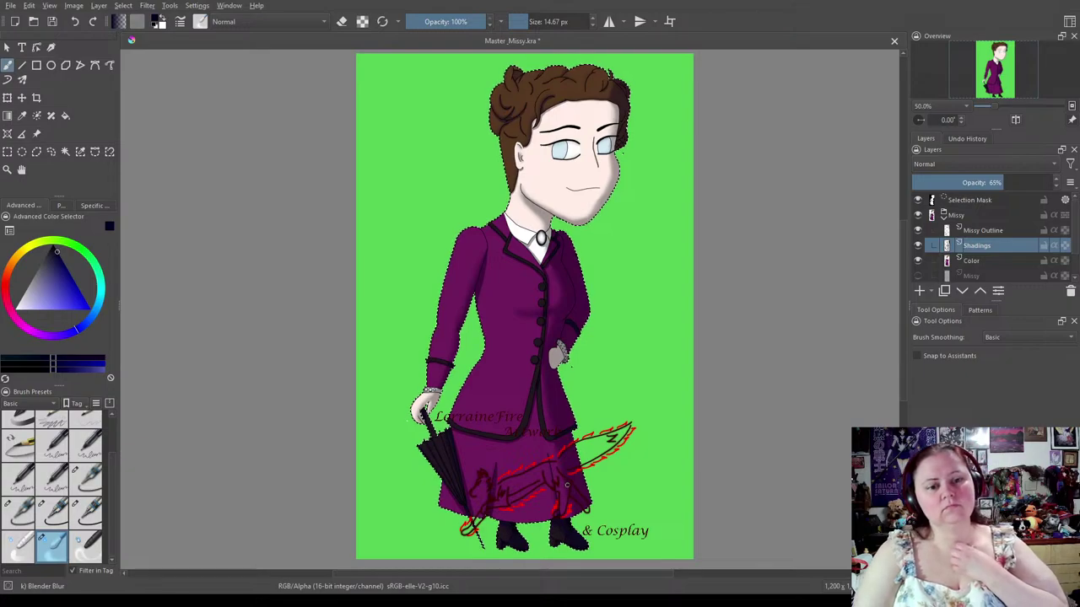
{"action": "left_click", "coordinate": [1003, 182]}
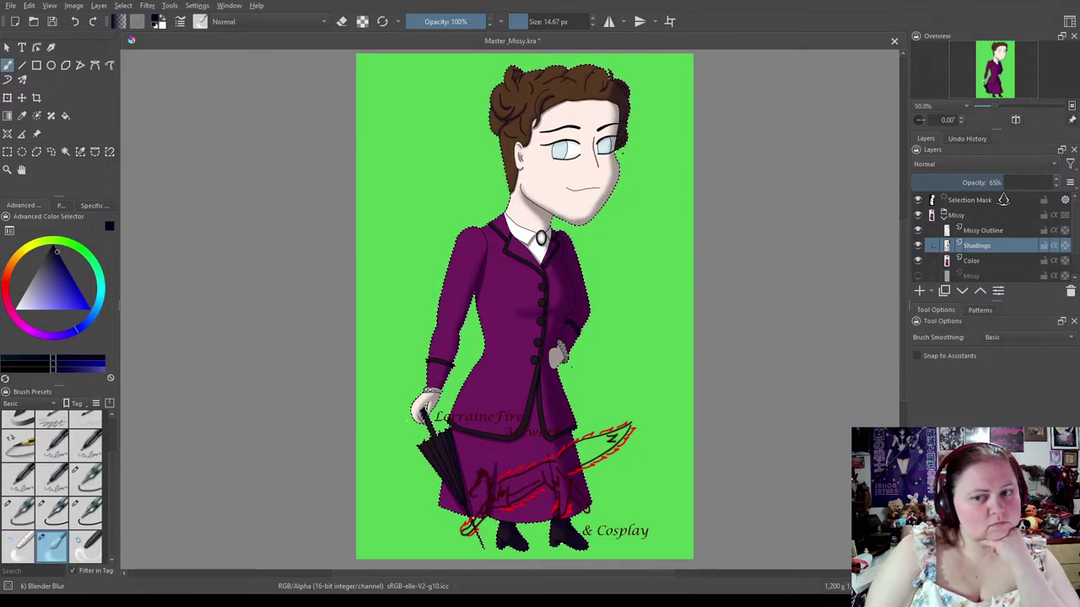
{"action": "left_click_drag", "start_coordinate": [996, 182], "coordinate": [954, 184]}
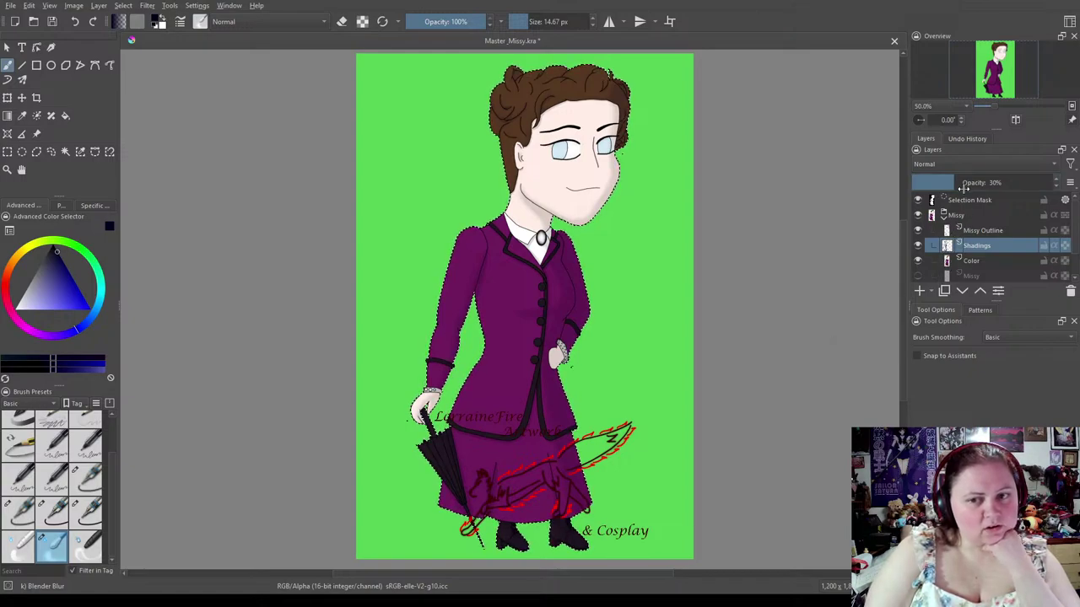
{"action": "left_click_drag", "start_coordinate": [955, 182], "coordinate": [968, 182]}
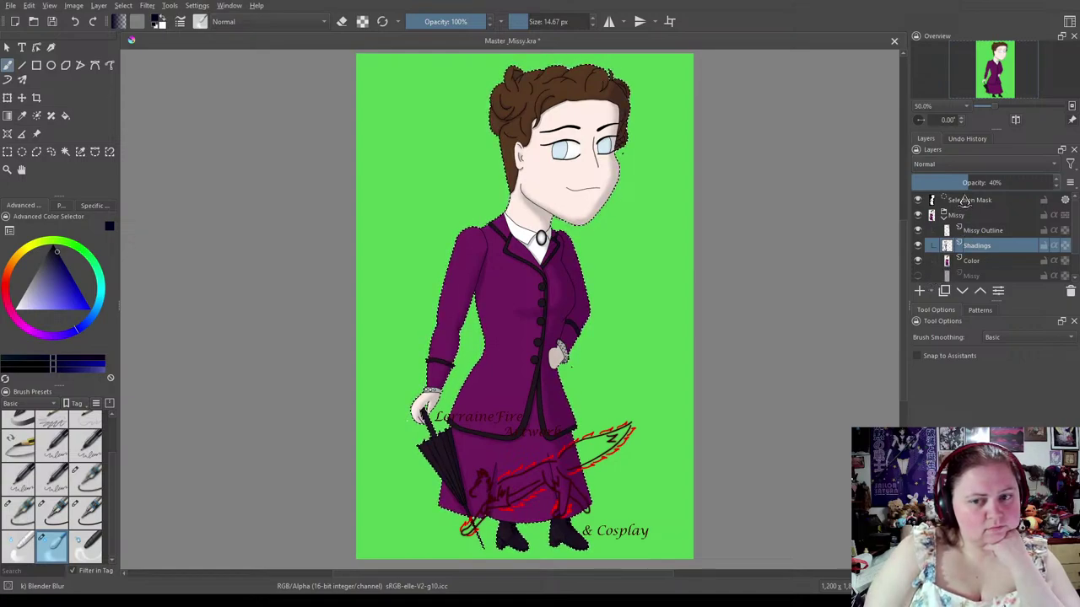
{"action": "left_click_drag", "start_coordinate": [972, 182], "coordinate": [976, 182]}
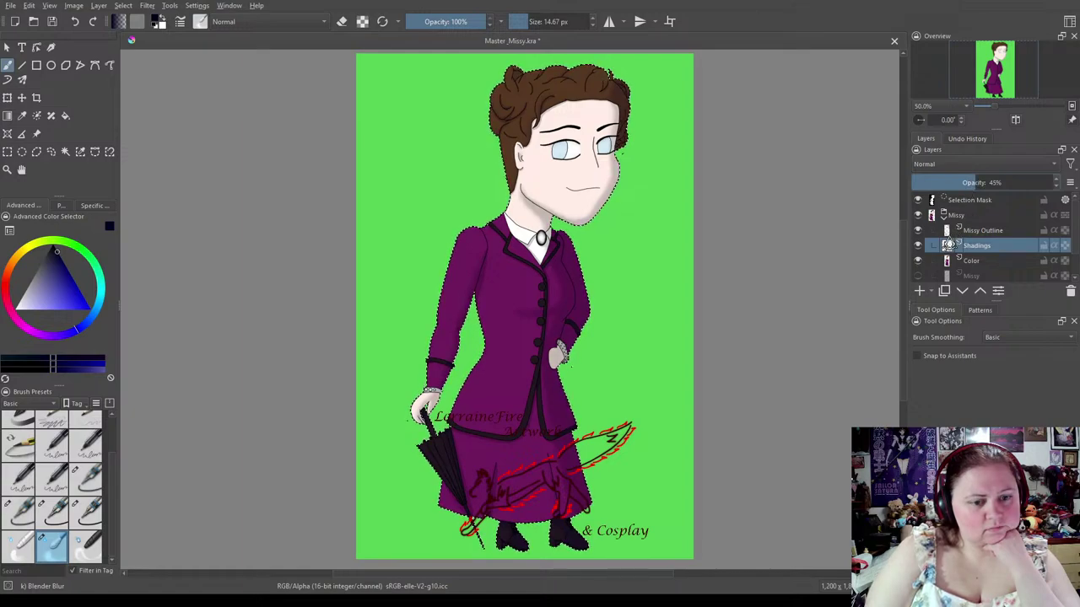
{"action": "left_click_drag", "start_coordinate": [977, 182], "coordinate": [983, 183]}
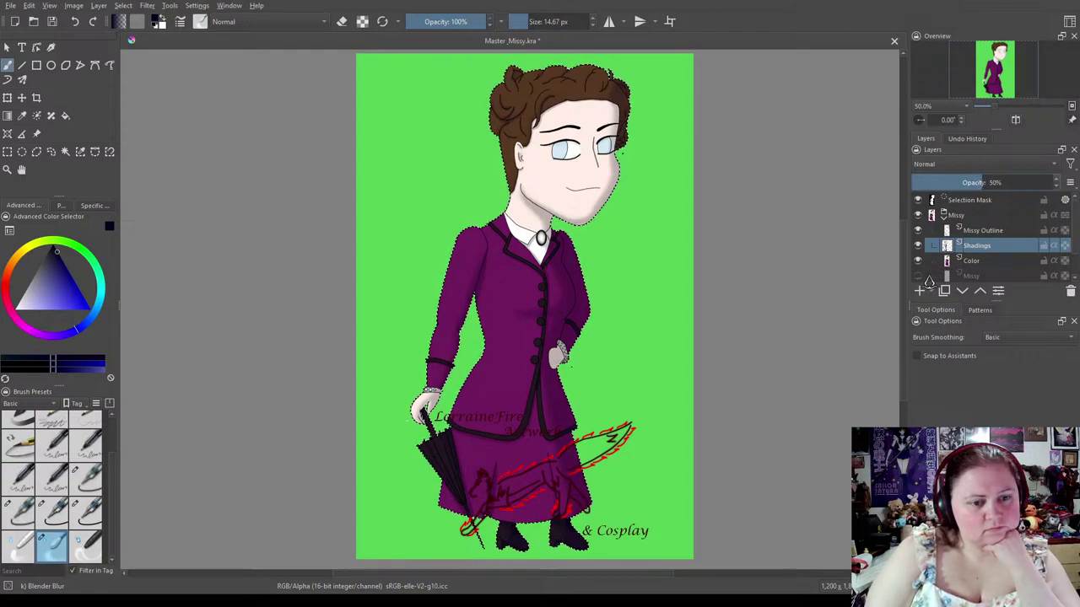
Add a new paint layer above Missy Outline and name it Details.
{"action": "left_click", "coordinate": [983, 230]}
{"action": "key", "text": "Insert"}
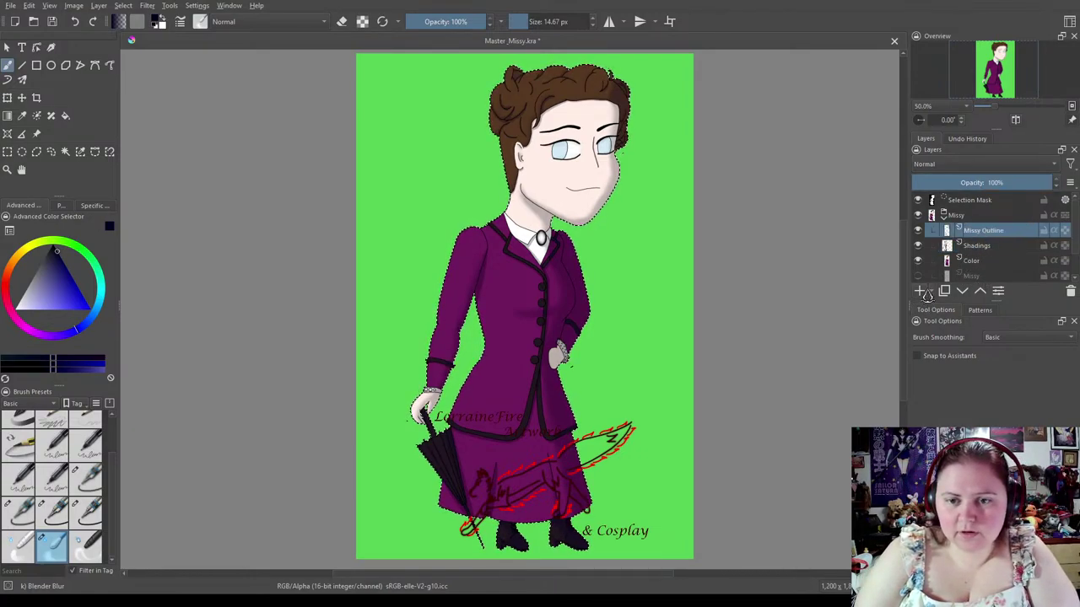
{"action": "double_click", "coordinate": [982, 230]}
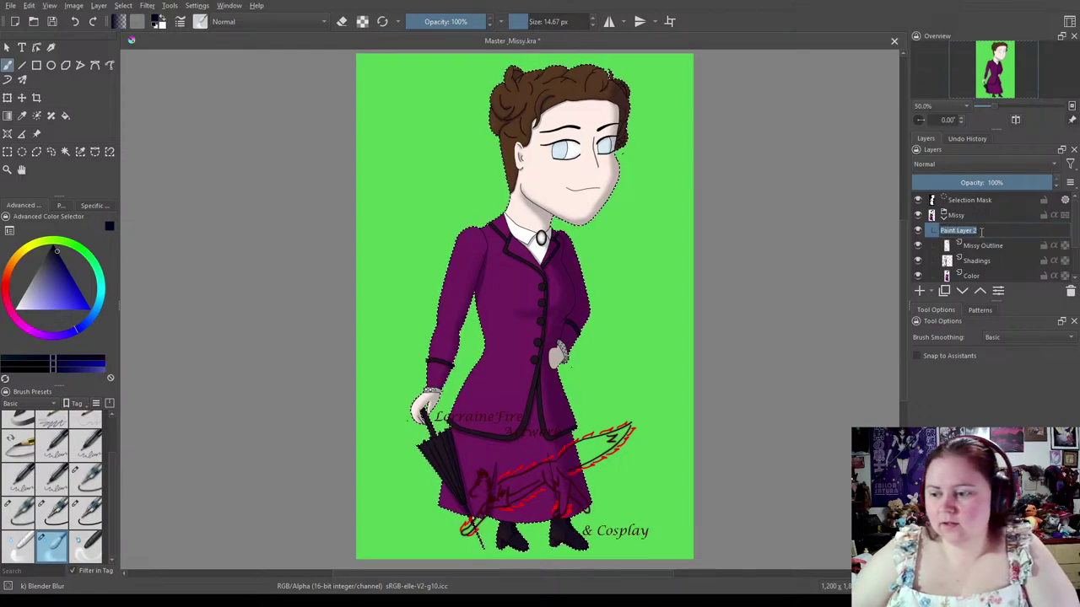
{"action": "type", "text": "Details"}
{"action": "key", "text": "Return"}
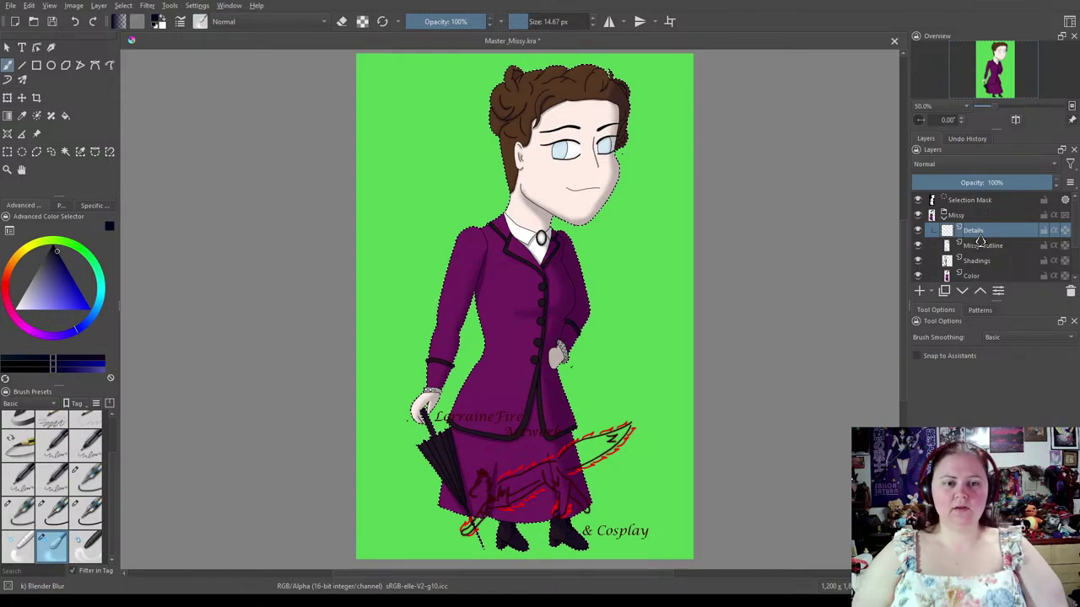
{"action": "scroll", "coordinate": [553, 371], "scroll_direction": "up", "scroll_amount": 4}
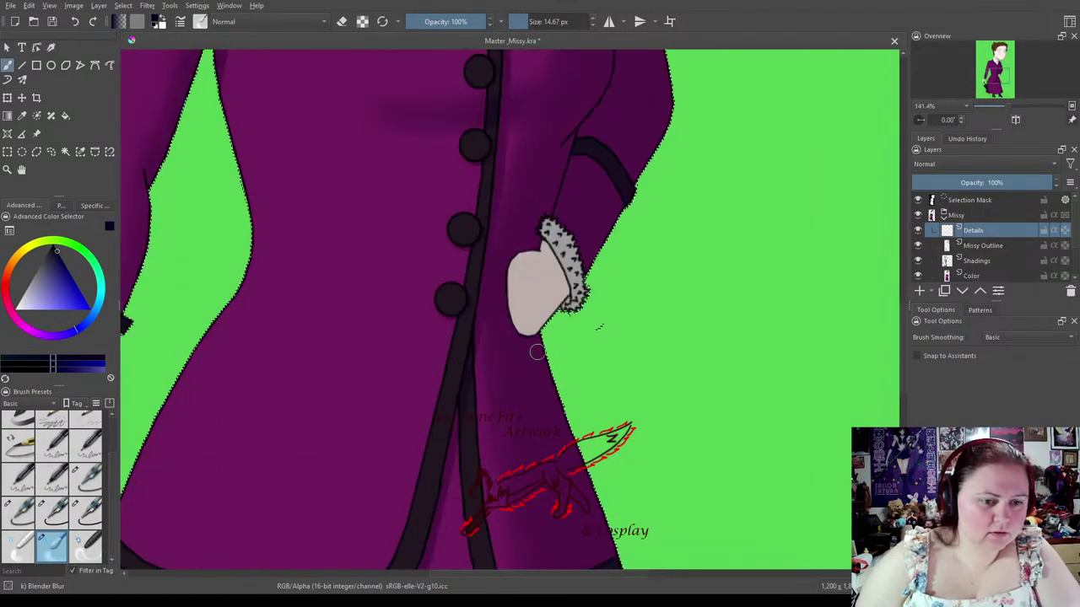
Paint white highlights on the pearls of the wrist cuff with the Ink-2 Fineliner 03 brush at 3 px.
{"action": "left_click_drag", "start_coordinate": [279, 281], "coordinate": [549, 241]}
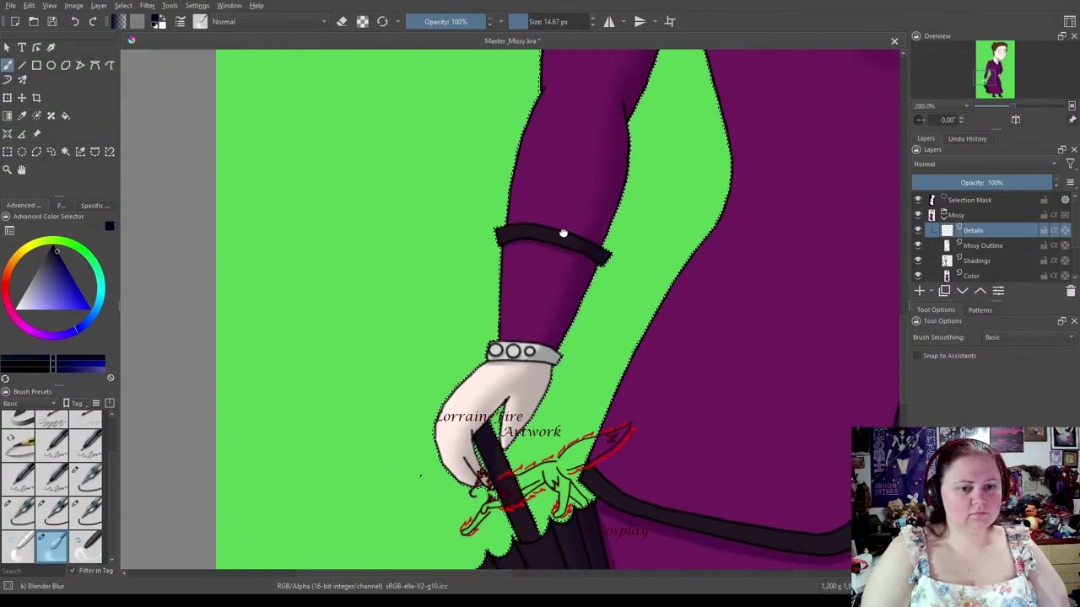
{"action": "scroll", "coordinate": [552, 247], "scroll_direction": "up", "scroll_amount": 1}
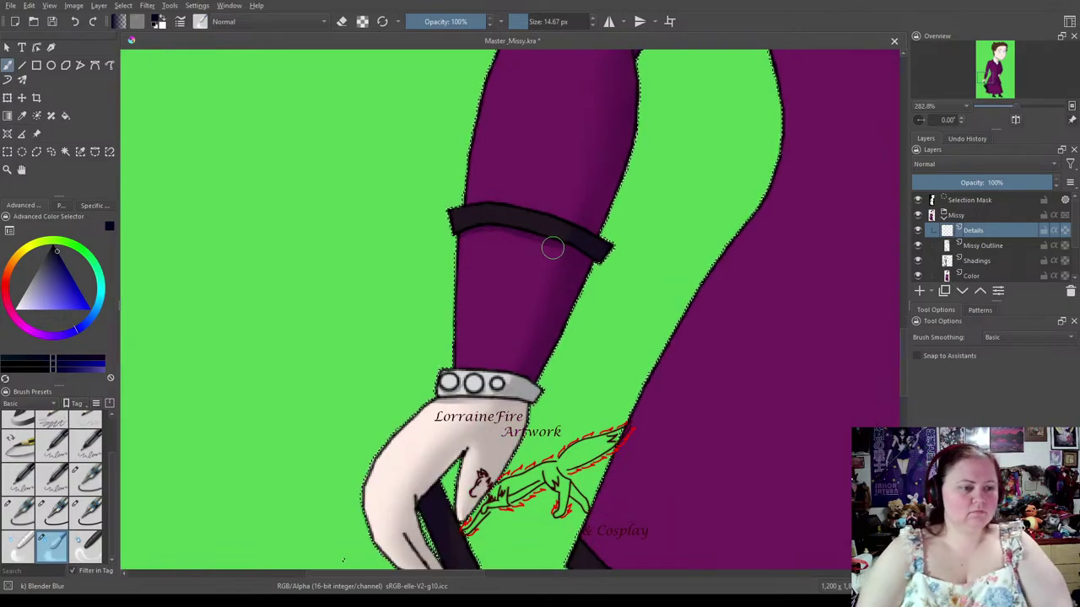
{"action": "left_click", "coordinate": [27, 306]}
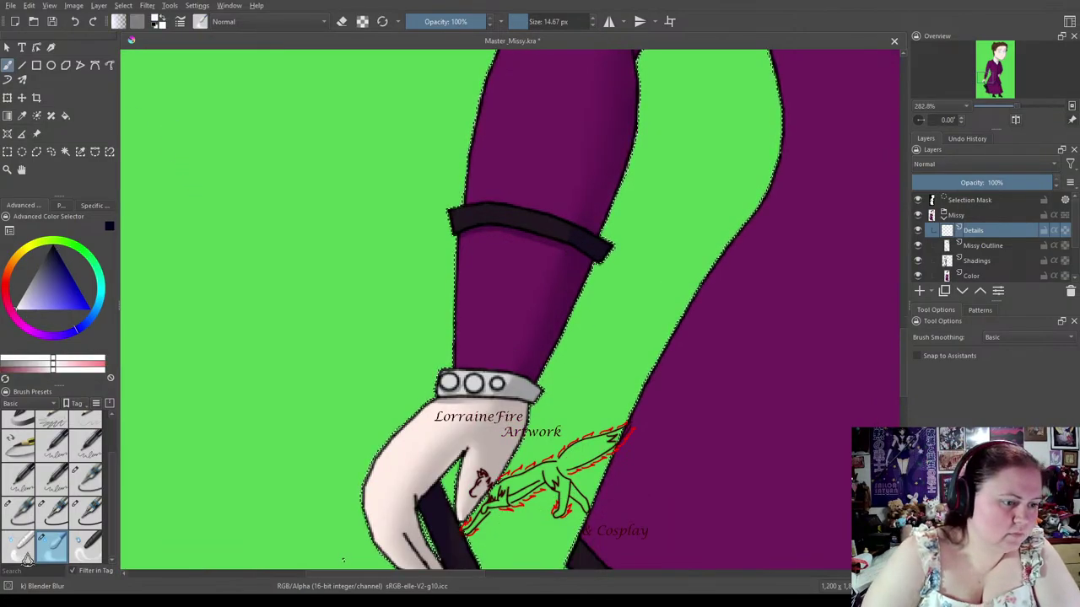
{"action": "left_click", "coordinate": [18, 512]}
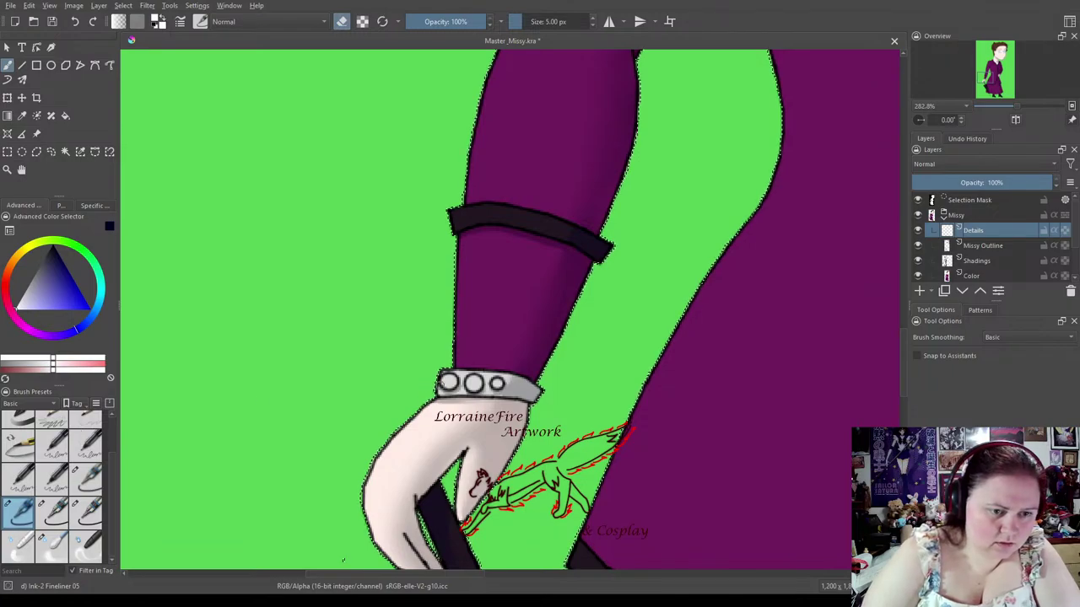
{"action": "scroll", "coordinate": [434, 383], "scroll_direction": "up", "scroll_amount": 2}
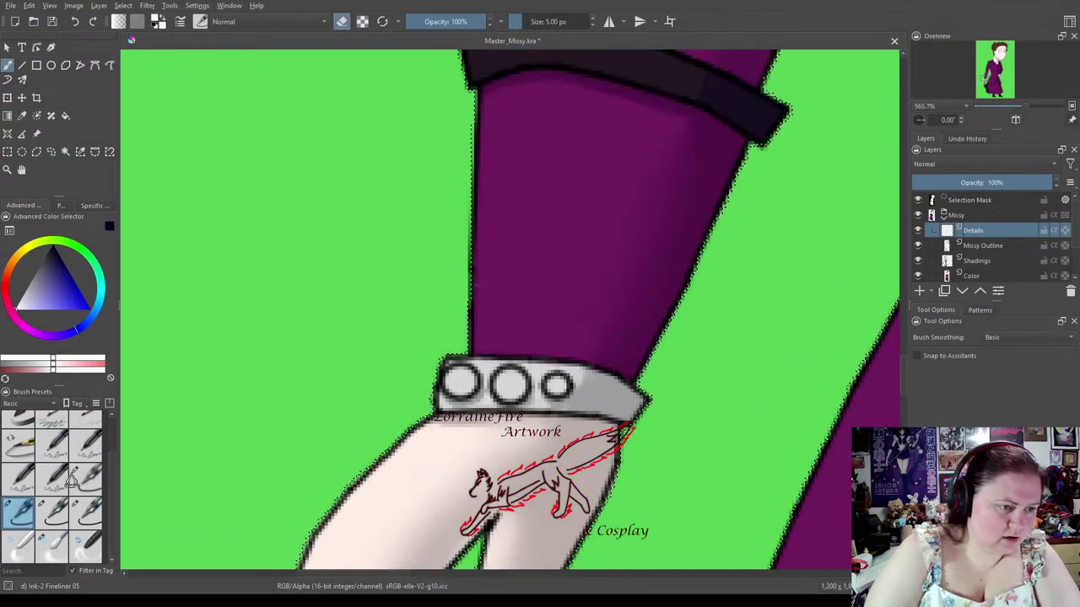
{"action": "left_click", "coordinate": [86, 478]}
{"action": "left_click", "coordinate": [342, 21]}
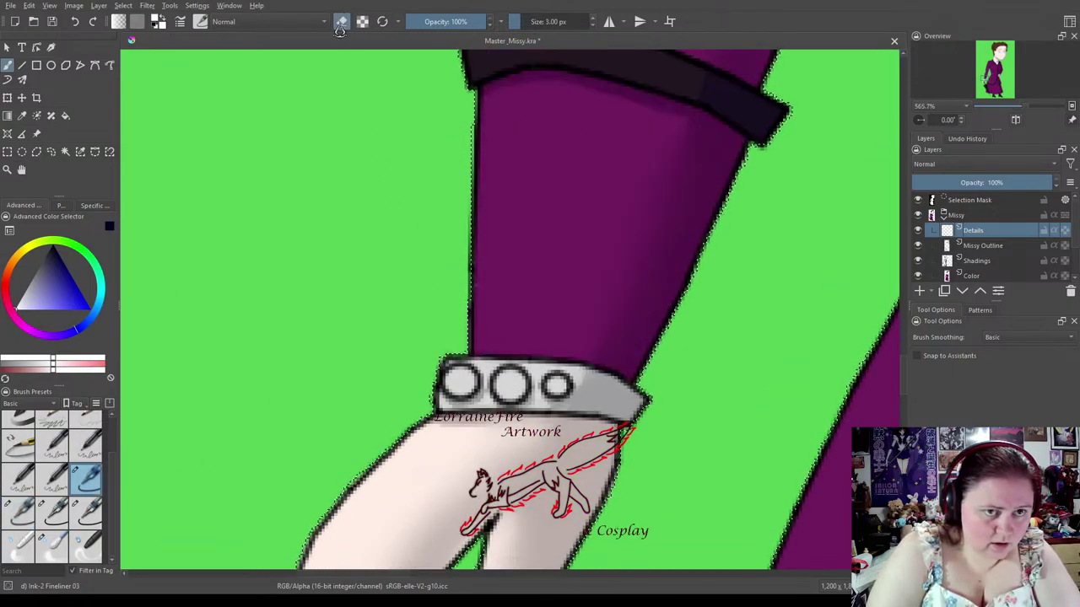
{"action": "key", "text": "x"}
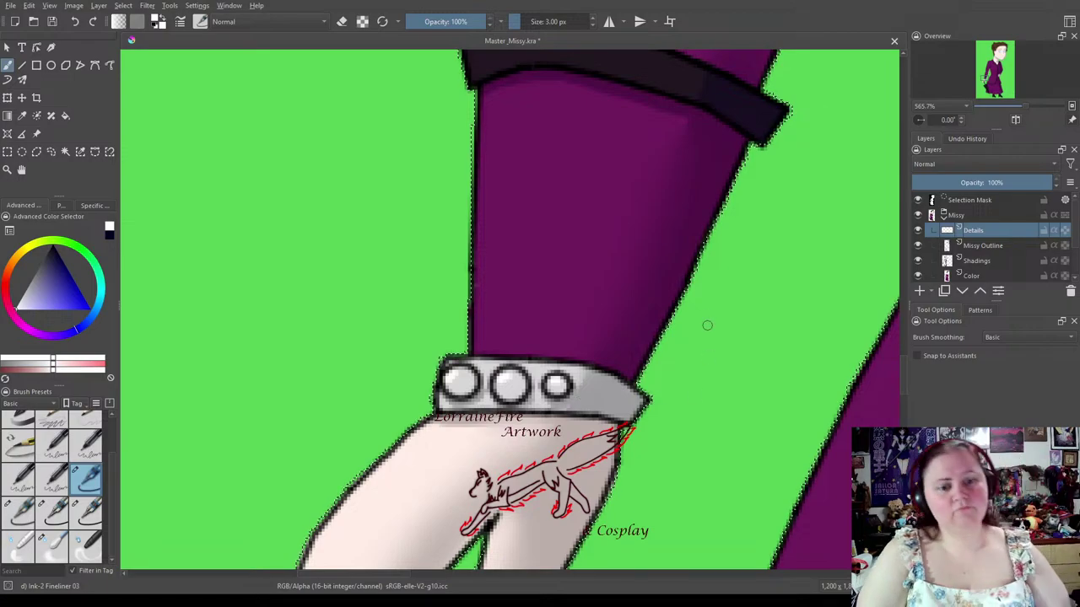
Paint a large black pupil across the upper part of the left eye's iris with the Ink-2 Fineliner 25 brush.
{"action": "left_click_drag", "start_coordinate": [750, 282], "coordinate": [529, 444]}
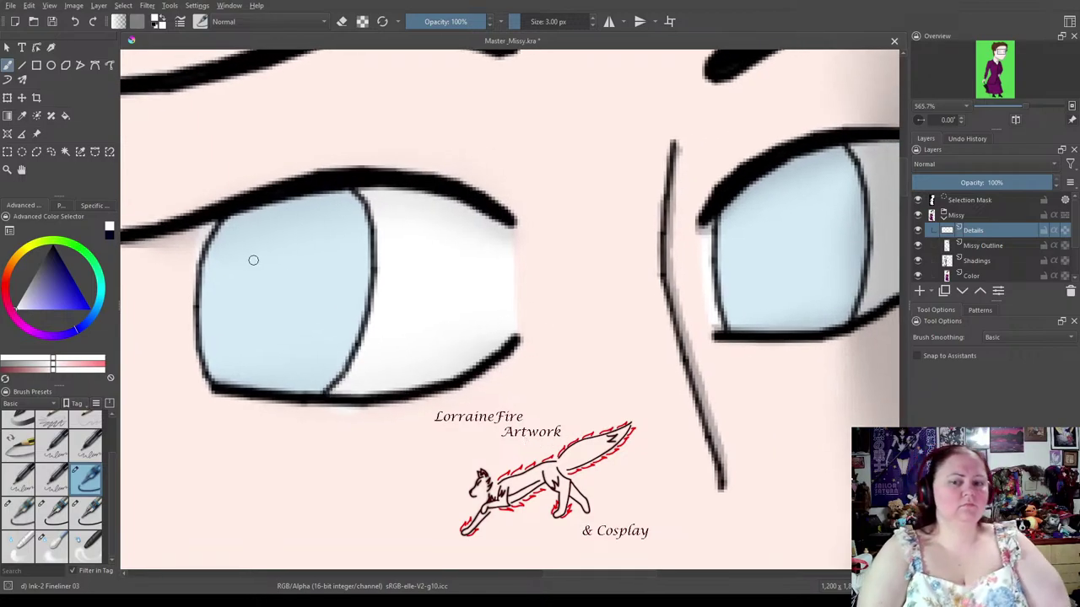
{"action": "left_click", "coordinate": [19, 514]}
{"action": "key", "text": "e"}
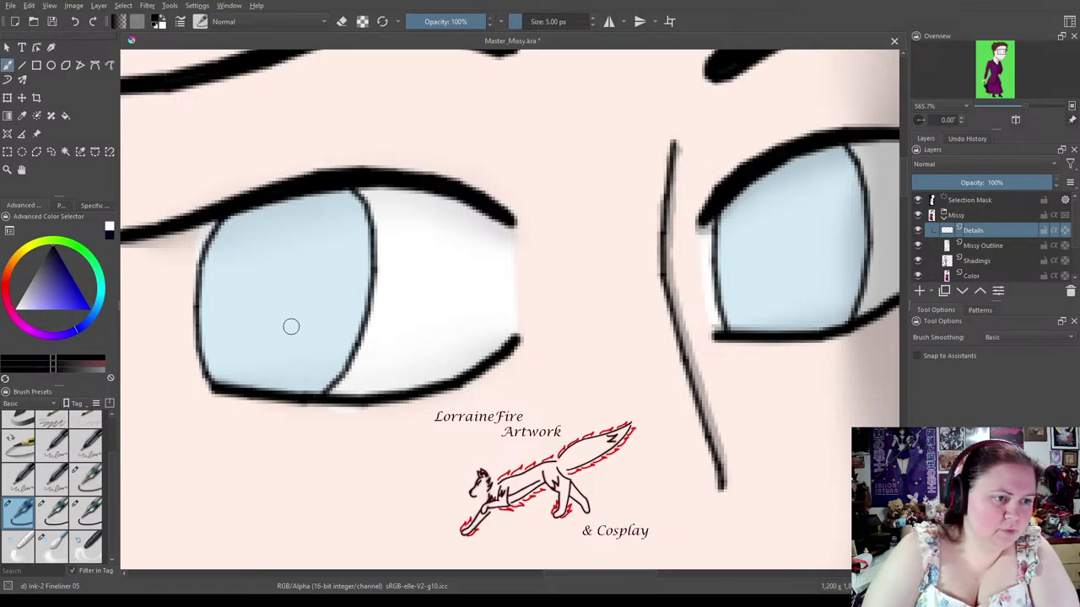
{"action": "left_click", "coordinate": [84, 516]}
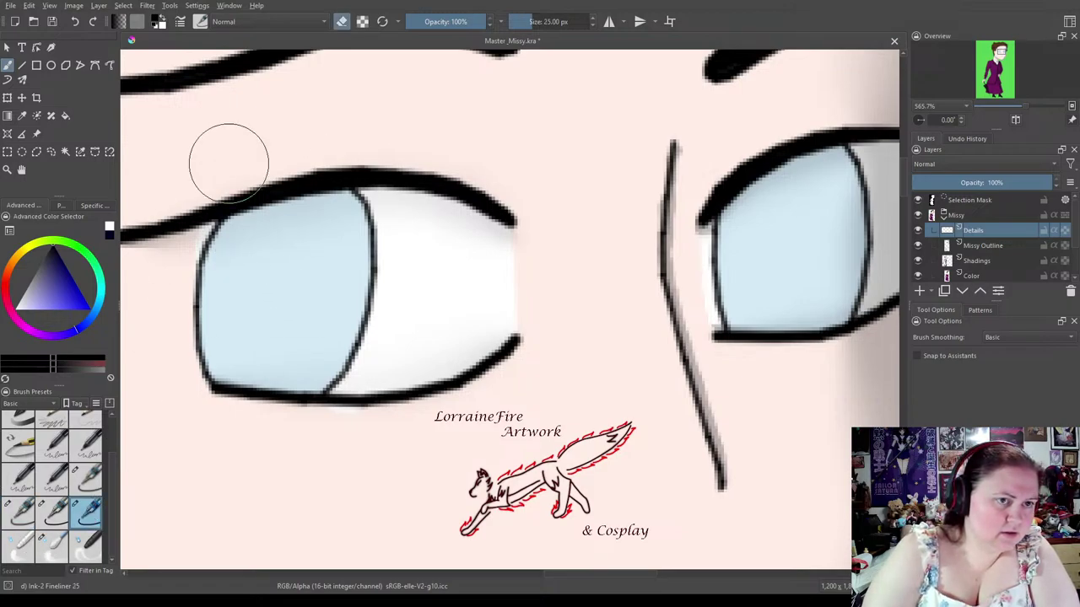
{"action": "left_click", "coordinate": [272, 309]}
{"action": "mouse_move", "coordinate": [273, 306]}
{"action": "left_mouse_down"}
{"action": "mouse_move", "coordinate": [291, 287]}
{"action": "mouse_move", "coordinate": [286, 308]}
{"action": "mouse_move", "coordinate": [270, 307]}
{"action": "mouse_move", "coordinate": [280, 313]}
{"action": "mouse_move", "coordinate": [285, 294]}
{"action": "mouse_move", "coordinate": [347, 272]}
{"action": "mouse_move", "coordinate": [241, 274]}
{"action": "mouse_move", "coordinate": [264, 281]}
{"action": "mouse_move", "coordinate": [229, 272]}
{"action": "mouse_move", "coordinate": [234, 258]}
{"action": "mouse_move", "coordinate": [255, 244]}
{"action": "mouse_move", "coordinate": [338, 233]}
{"action": "left_mouse_up"}
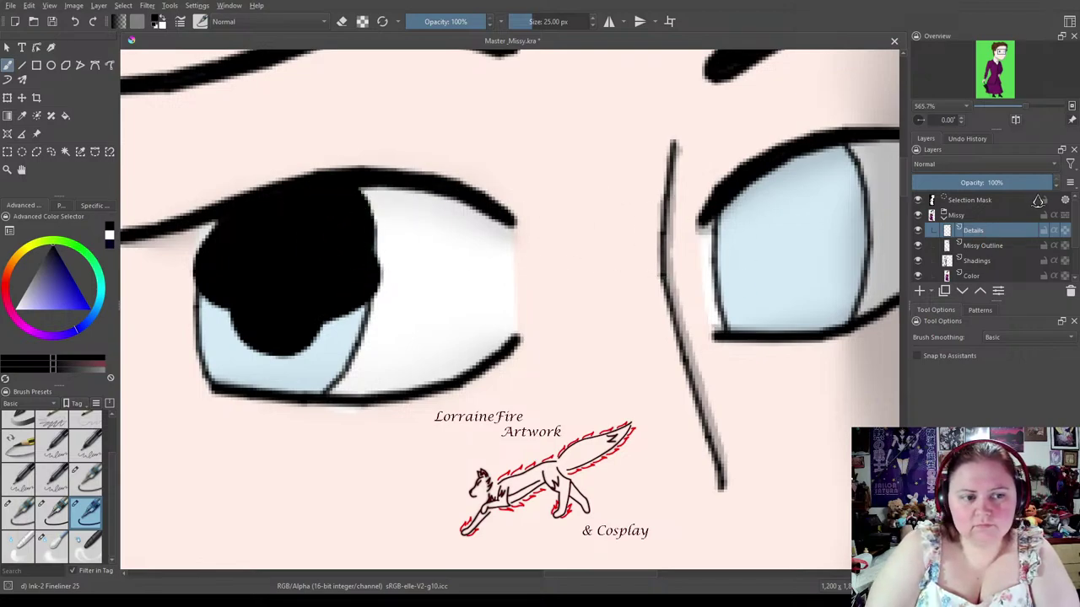
Lower the Details layer's opacity to 81%, erase the pupil's spill outside the left iris and touch up its lower curve.
{"action": "left_click_drag", "start_coordinate": [1037, 184], "coordinate": [1024, 183]}
{"action": "left_click", "coordinate": [52, 510]}
{"action": "key", "text": "e"}
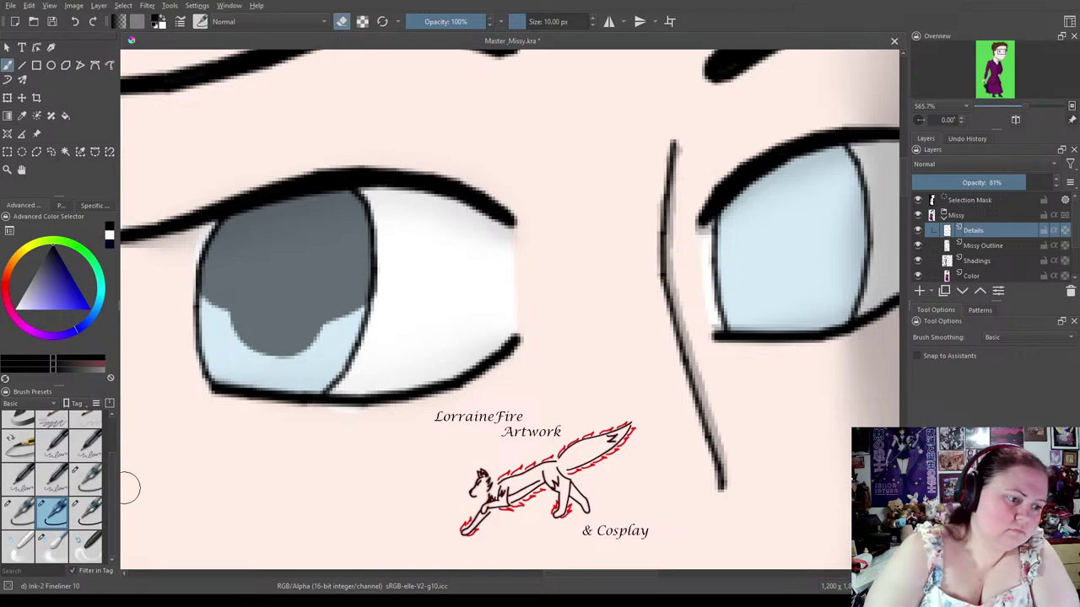
{"action": "left_click", "coordinate": [87, 513]}
{"action": "left_click_drag", "start_coordinate": [271, 317], "coordinate": [291, 313]}
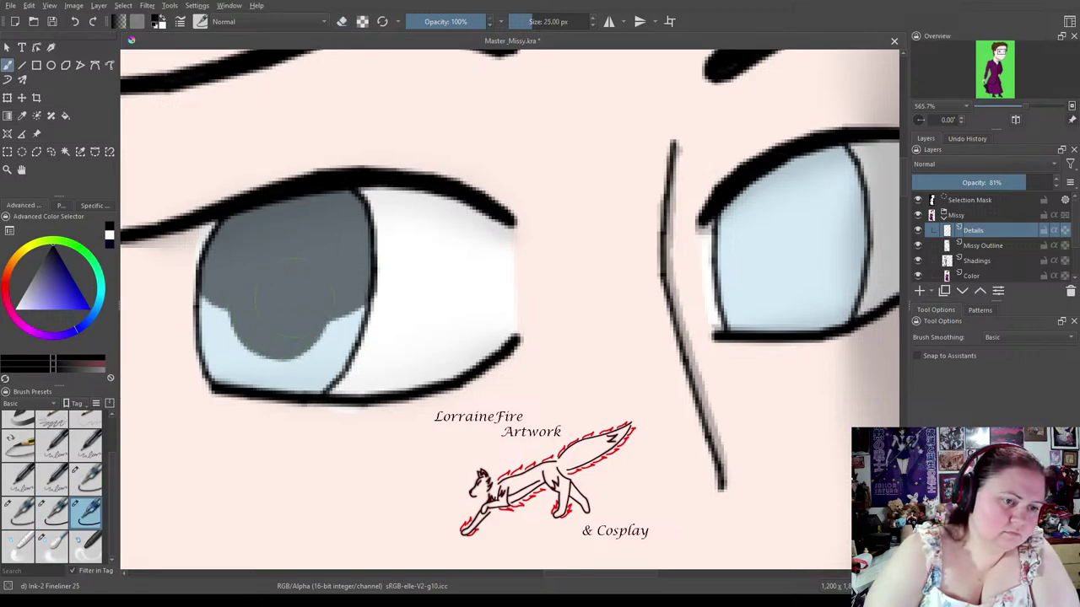
Paint a matching black pupil in the right eye, erase its spill outside the iris and restore the Details layer to 100% opacity.
{"action": "left_click_drag", "start_coordinate": [802, 338], "coordinate": [718, 347]}
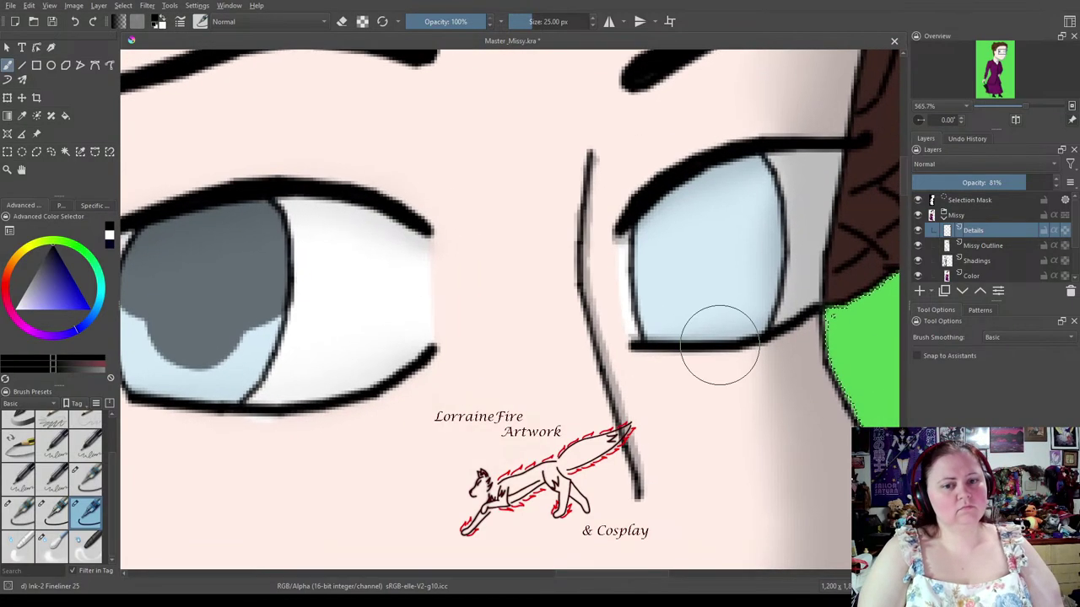
{"action": "mouse_move", "coordinate": [655, 236]}
{"action": "left_mouse_down"}
{"action": "mouse_move", "coordinate": [666, 246]}
{"action": "mouse_move", "coordinate": [723, 236]}
{"action": "mouse_move", "coordinate": [776, 203]}
{"action": "mouse_move", "coordinate": [727, 173]}
{"action": "mouse_move", "coordinate": [682, 285]}
{"action": "mouse_move", "coordinate": [711, 275]}
{"action": "mouse_move", "coordinate": [699, 283]}
{"action": "left_mouse_up"}
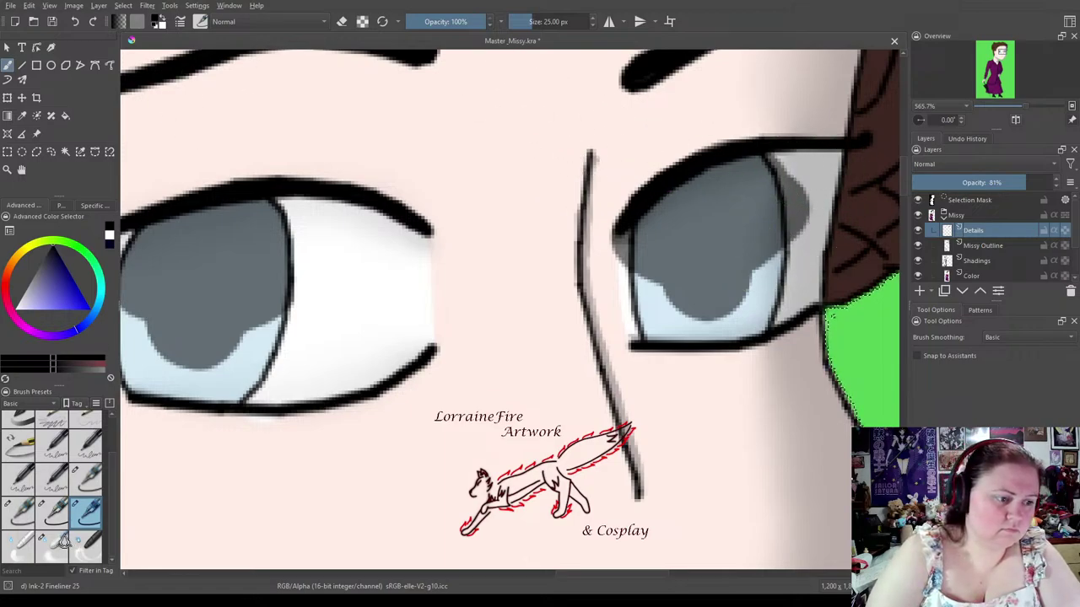
{"action": "left_click", "coordinate": [52, 510]}
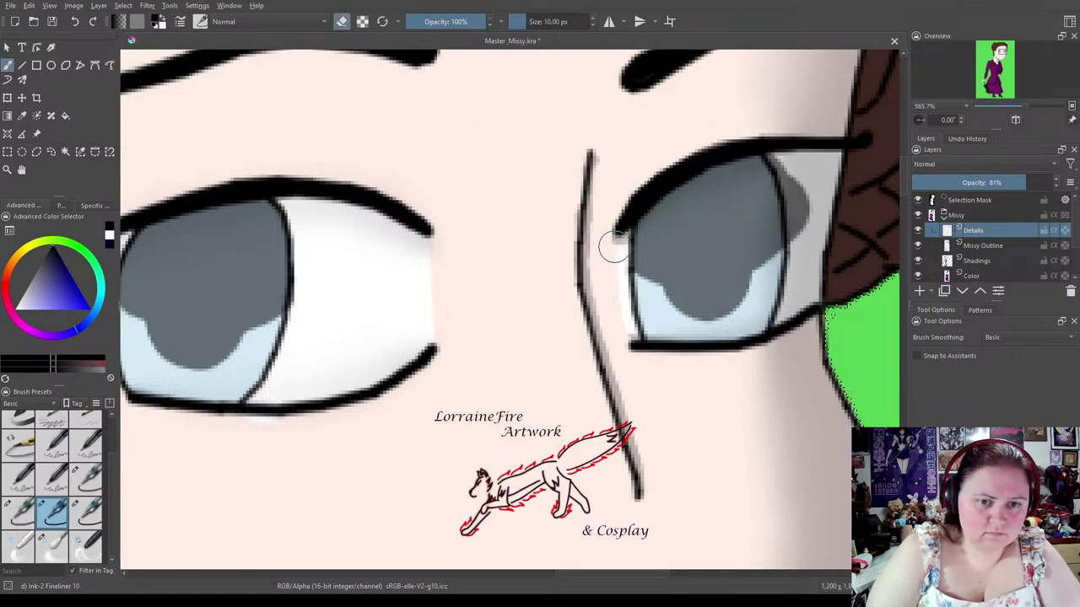
{"action": "mouse_move", "coordinate": [745, 127]}
{"action": "left_mouse_down"}
{"action": "mouse_move", "coordinate": [769, 144]}
{"action": "mouse_move", "coordinate": [799, 201]}
{"action": "mouse_move", "coordinate": [802, 229]}
{"action": "mouse_move", "coordinate": [790, 238]}
{"action": "left_mouse_up"}
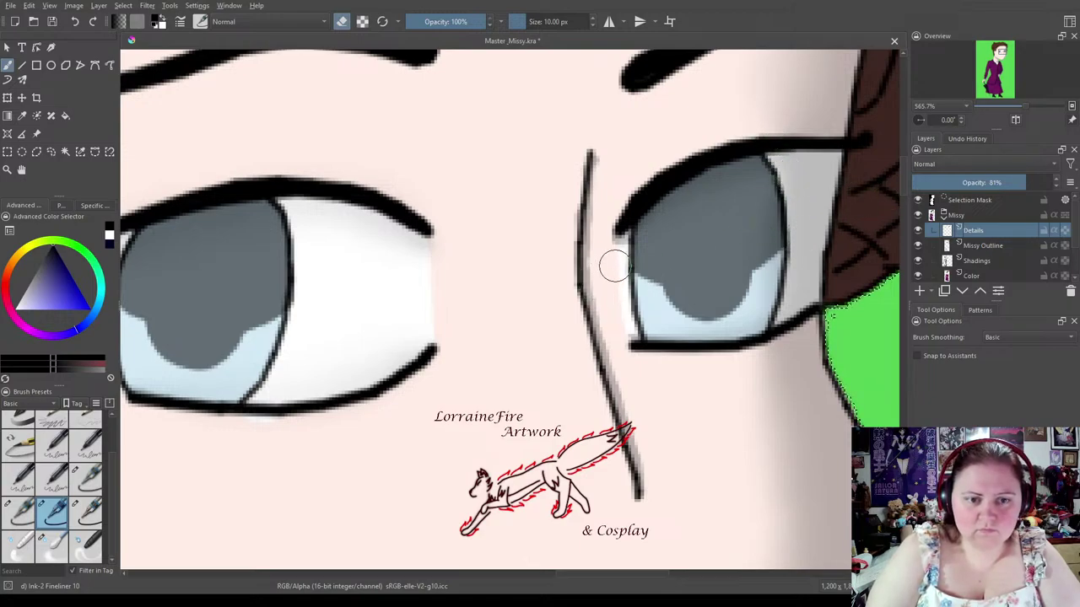
{"action": "left_click_drag", "start_coordinate": [1053, 183], "coordinate": [1073, 182]}
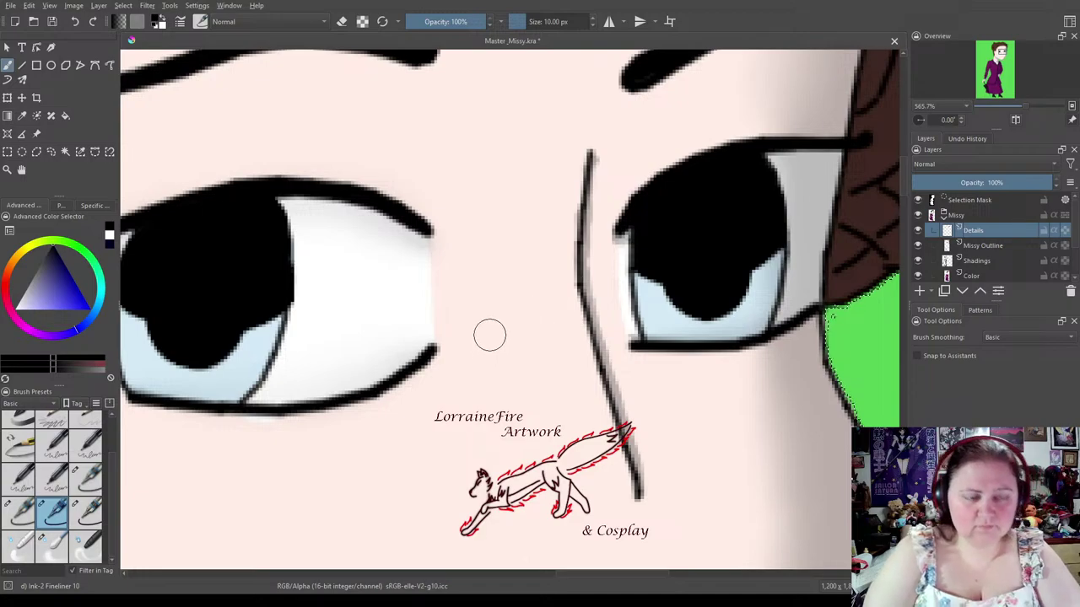
Paint white upper and lower highlights in both eyes with the Ink-2 Fineliner 05 brush at 5 px.
{"action": "left_click_drag", "start_coordinate": [432, 307], "coordinate": [534, 271]}
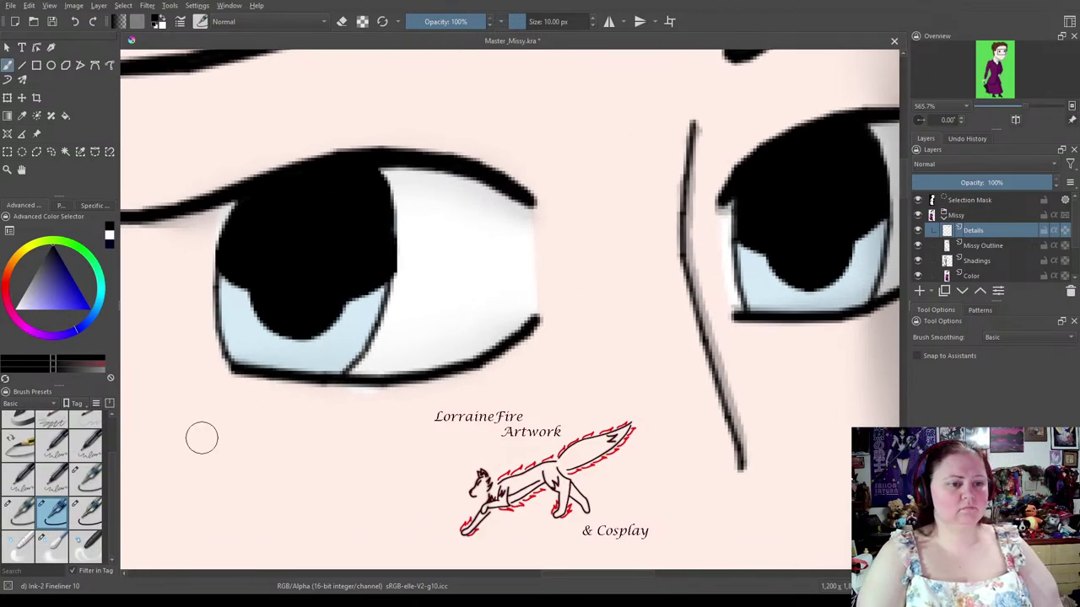
{"action": "left_click", "coordinate": [30, 516]}
{"action": "left_click", "coordinate": [107, 242]}
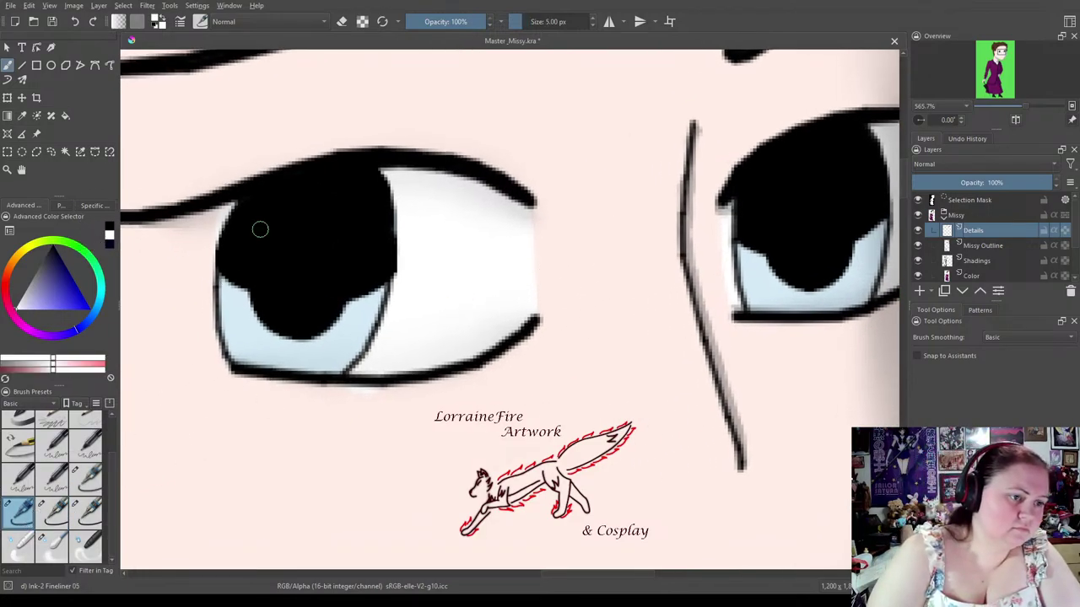
{"action": "mouse_move", "coordinate": [252, 201]}
{"action": "left_mouse_down"}
{"action": "mouse_move", "coordinate": [268, 223]}
{"action": "mouse_move", "coordinate": [250, 215]}
{"action": "mouse_move", "coordinate": [267, 224]}
{"action": "left_mouse_up"}
{"action": "mouse_move", "coordinate": [358, 336]}
{"action": "left_mouse_down"}
{"action": "mouse_move", "coordinate": [368, 356]}
{"action": "mouse_move", "coordinate": [359, 342]}
{"action": "left_mouse_up"}
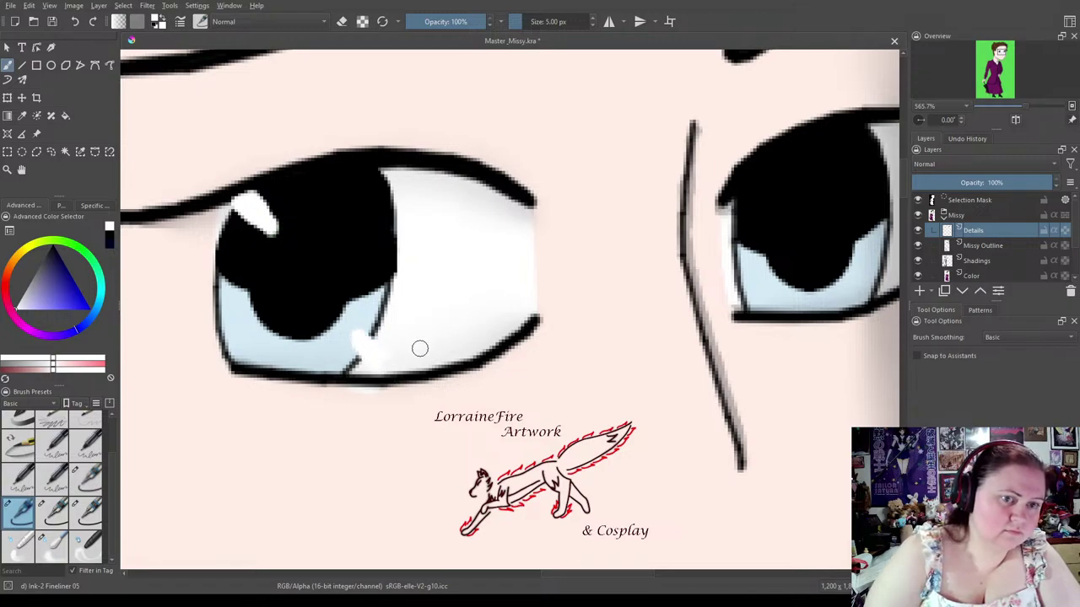
{"action": "mouse_move", "coordinate": [736, 189]}
{"action": "left_mouse_down"}
{"action": "mouse_move", "coordinate": [771, 205]}
{"action": "mouse_move", "coordinate": [742, 179]}
{"action": "mouse_move", "coordinate": [760, 205]}
{"action": "mouse_move", "coordinate": [721, 202]}
{"action": "mouse_move", "coordinate": [763, 206]}
{"action": "left_mouse_up"}
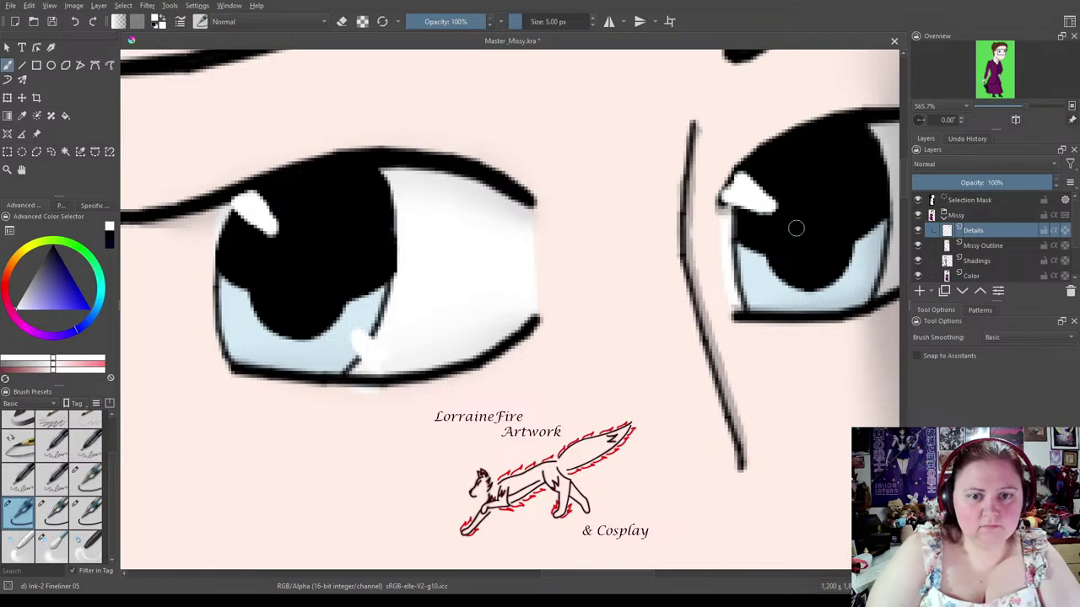
{"action": "left_click_drag", "start_coordinate": [873, 264], "coordinate": [896, 266]}
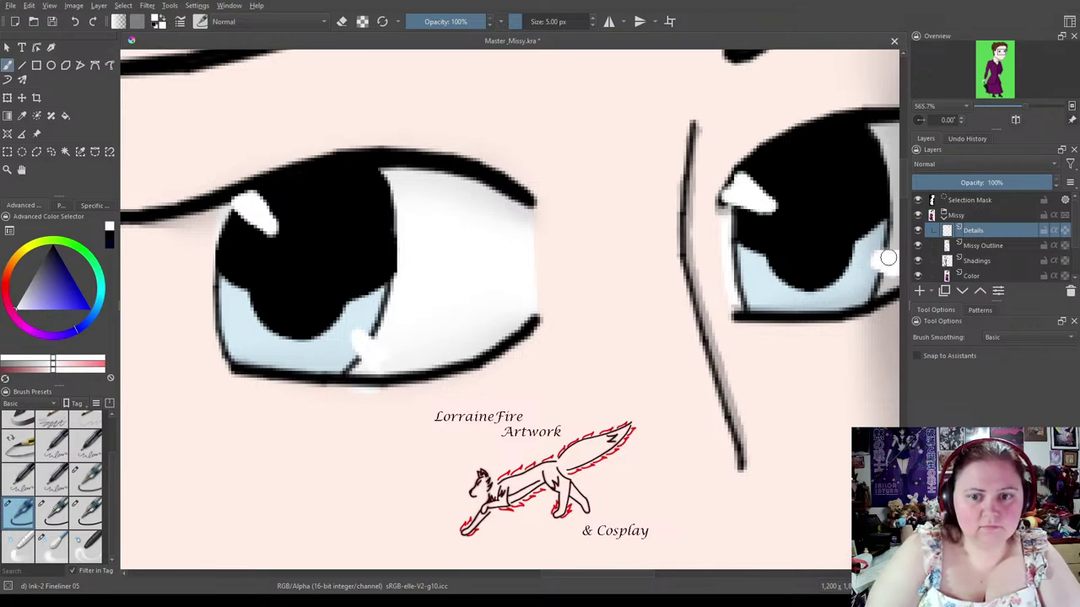
Trim the left eye's lower highlight to a pointed shape with the eraser and soften it with the Blender Blur brush.
{"action": "left_click", "coordinate": [342, 22]}
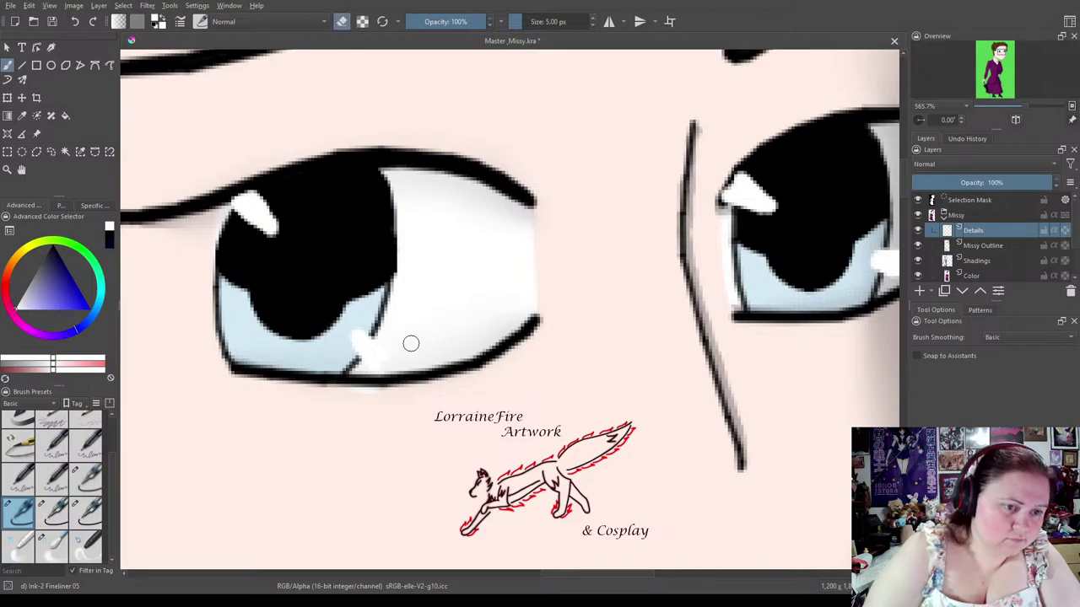
{"action": "left_click_drag", "start_coordinate": [355, 336], "coordinate": [388, 364]}
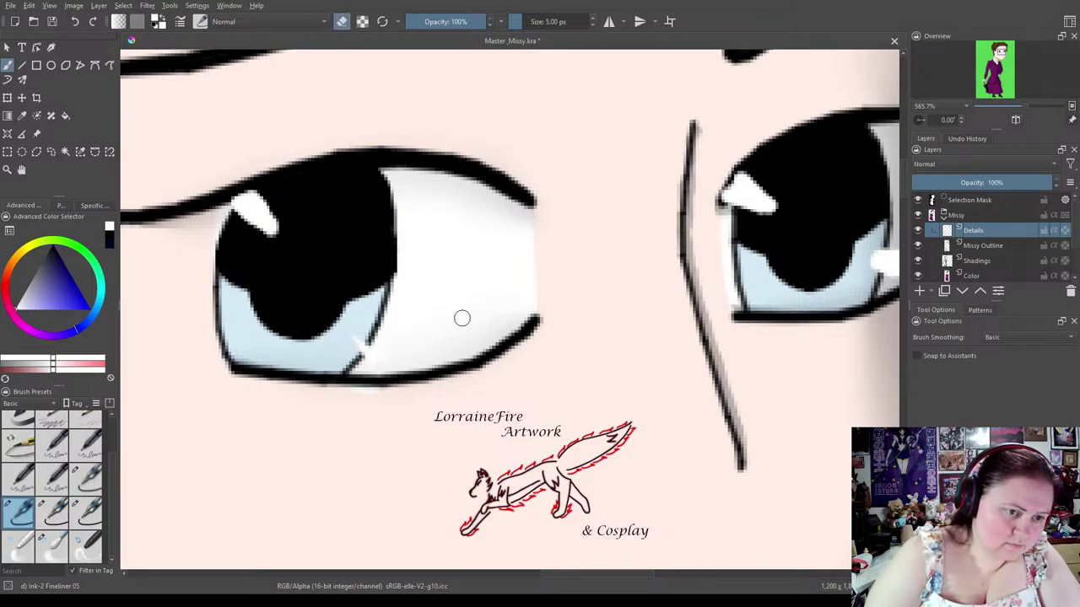
{"action": "key", "text": "ctrl+z"}
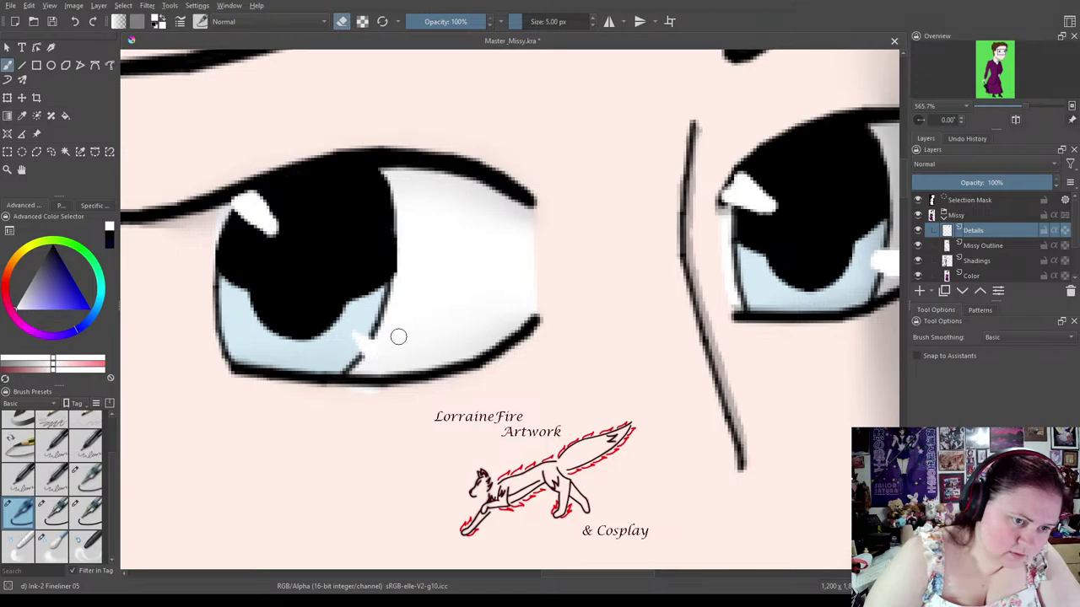
{"action": "left_click", "coordinate": [56, 560]}
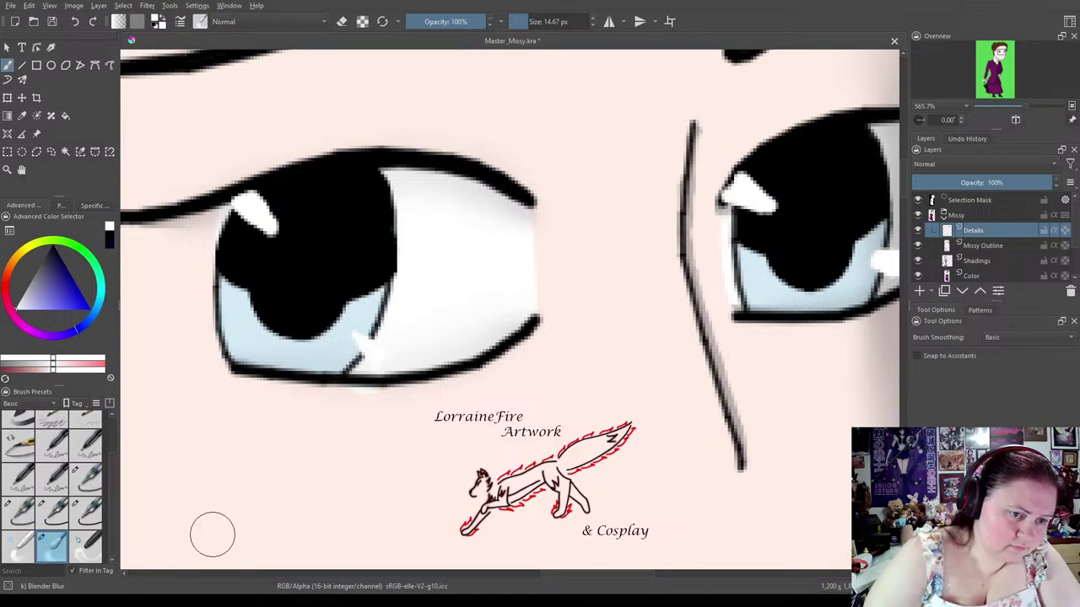
{"action": "left_click_drag", "start_coordinate": [376, 373], "coordinate": [410, 356]}
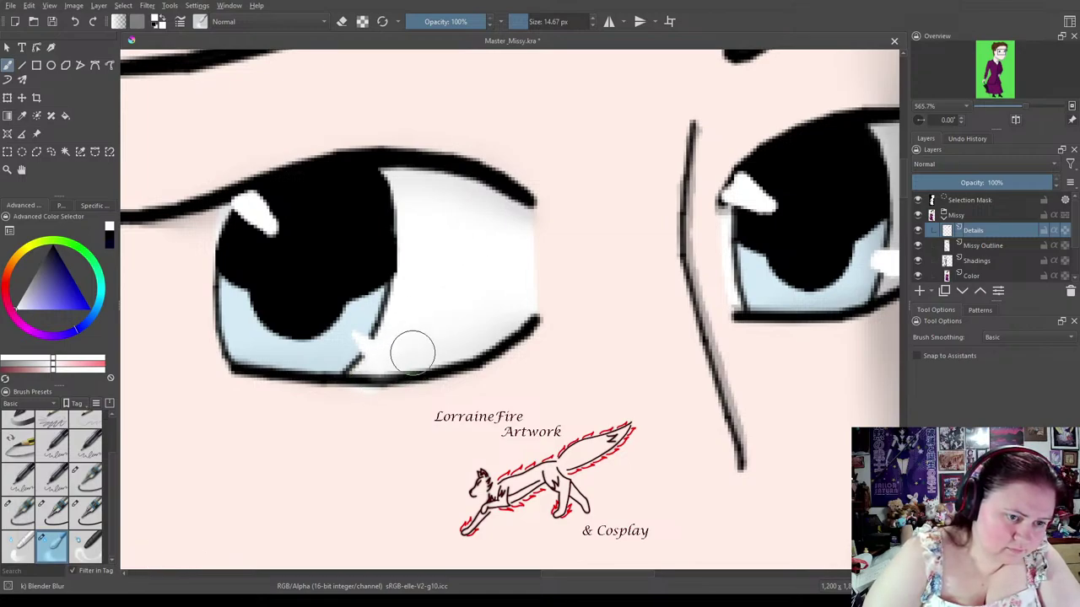
Erase the right eye's lower highlight down to a thin sliver and soften it with the Blender Blur brush.
{"action": "left_click_drag", "start_coordinate": [825, 386], "coordinate": [591, 411]}
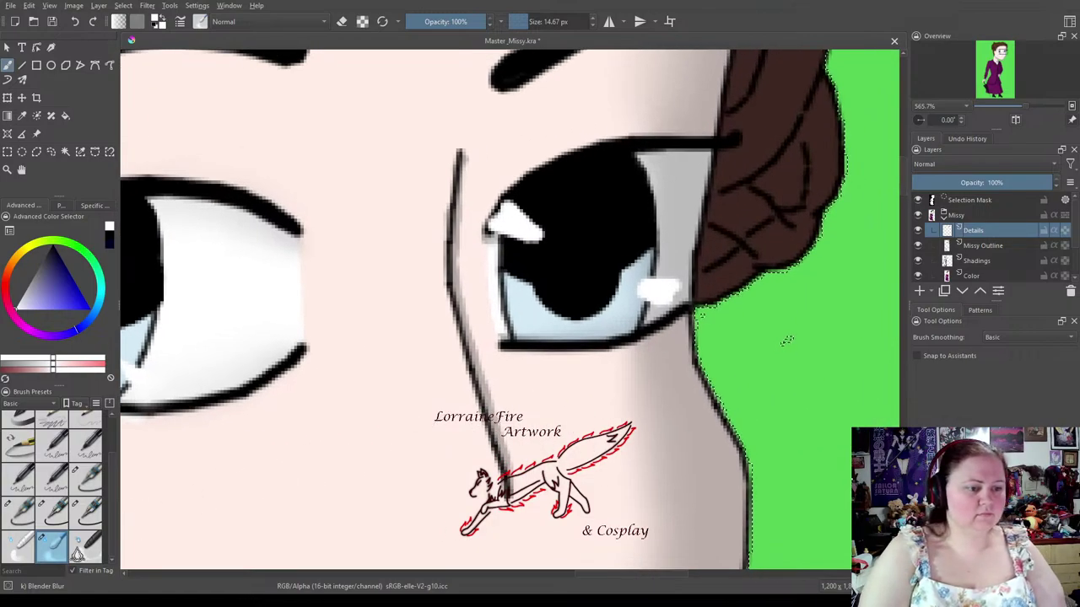
{"action": "left_click", "coordinate": [18, 510]}
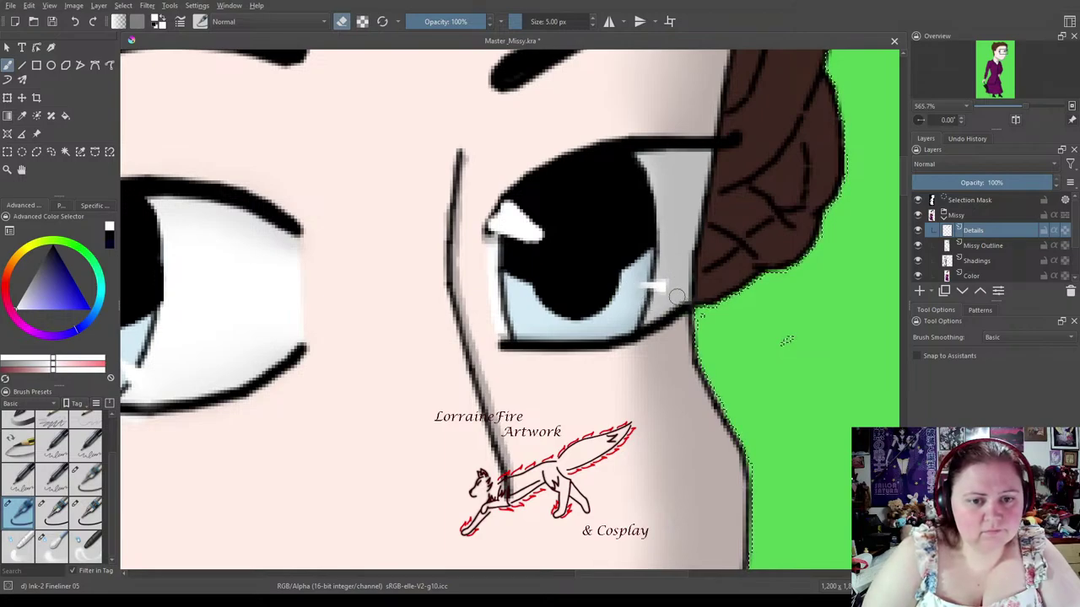
{"action": "left_click", "coordinate": [52, 548]}
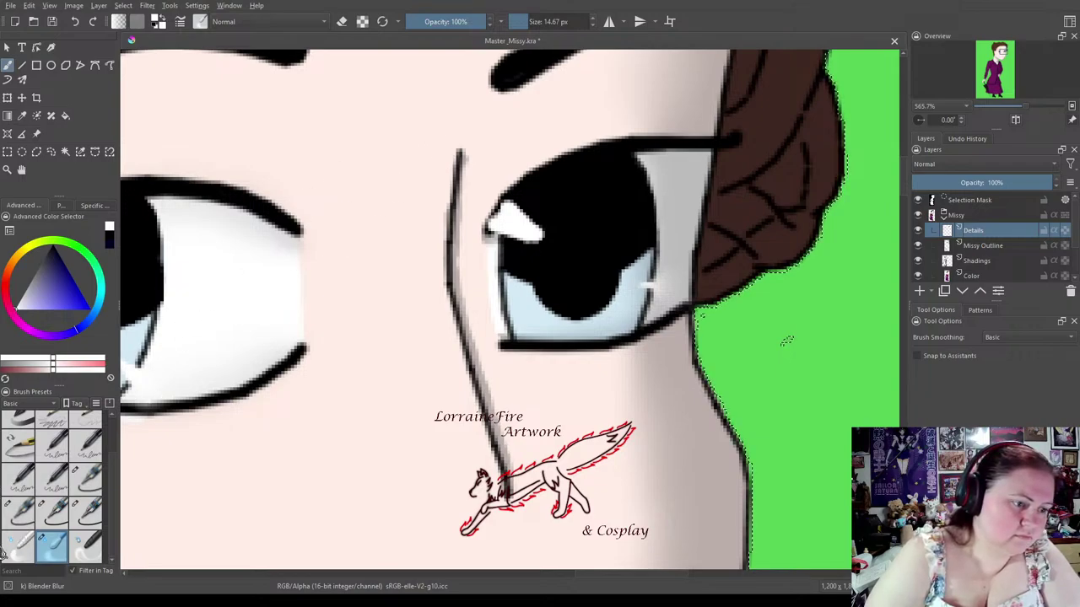
Lower the Details layer's opacity to 76% and erase the right eye's upper highlight where it spills over the eye outline.
{"action": "left_click", "coordinate": [15, 517]}
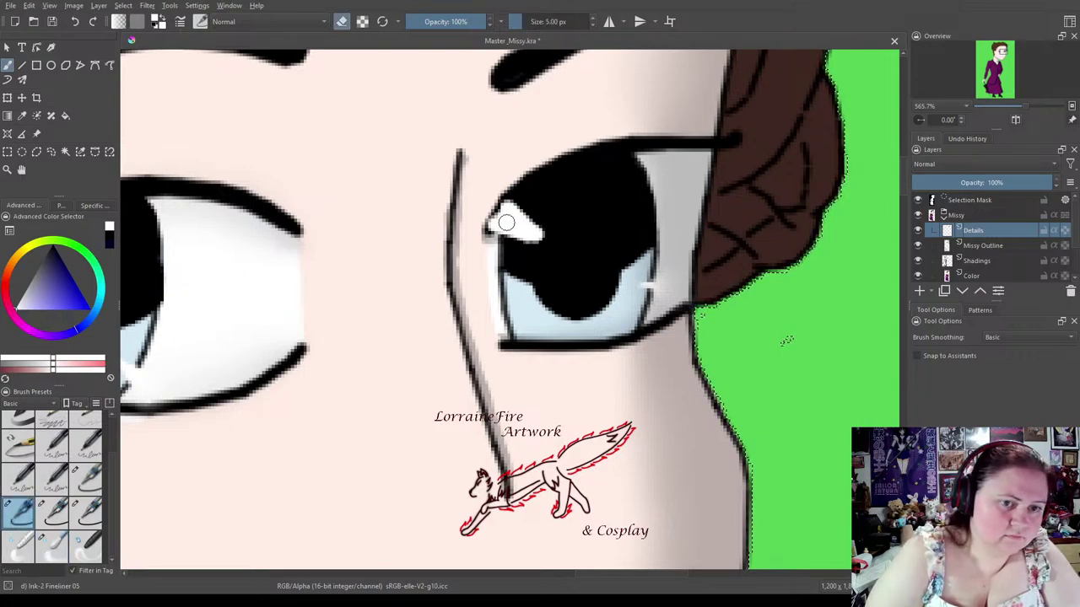
{"action": "left_click_drag", "start_coordinate": [476, 239], "coordinate": [511, 194]}
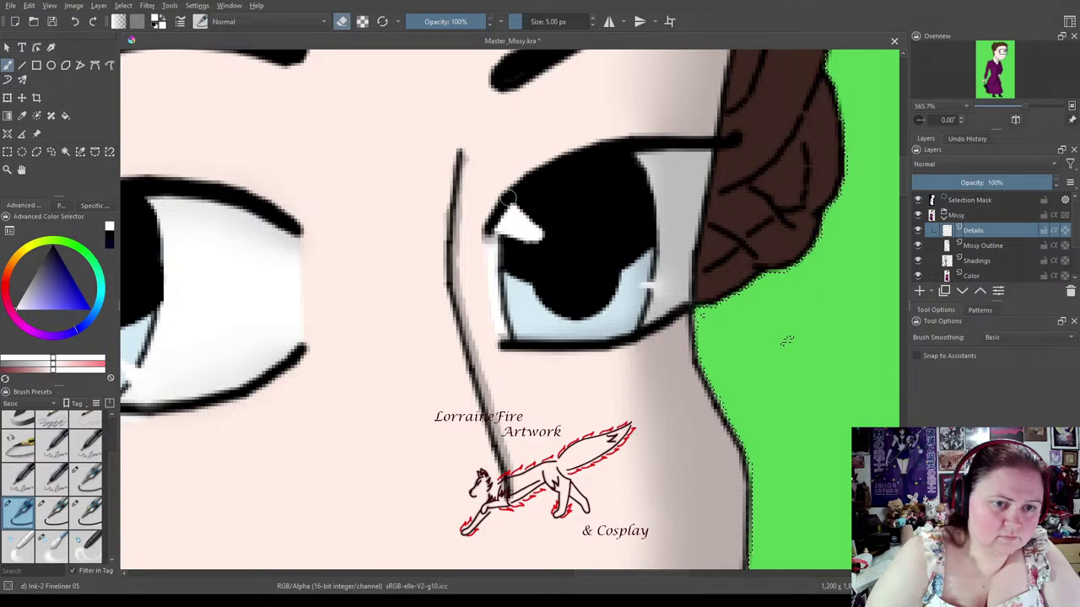
{"action": "left_click_drag", "start_coordinate": [1011, 182], "coordinate": [974, 182]}
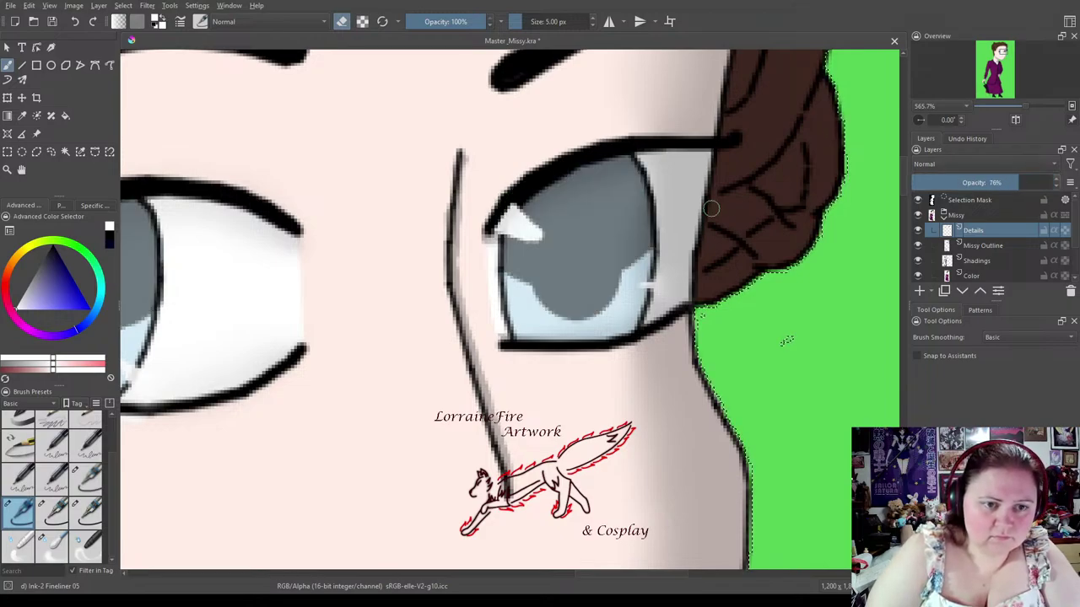
{"action": "mouse_move", "coordinate": [497, 221]}
{"action": "left_mouse_down"}
{"action": "mouse_move", "coordinate": [515, 199]}
{"action": "mouse_move", "coordinate": [491, 228]}
{"action": "left_mouse_up"}
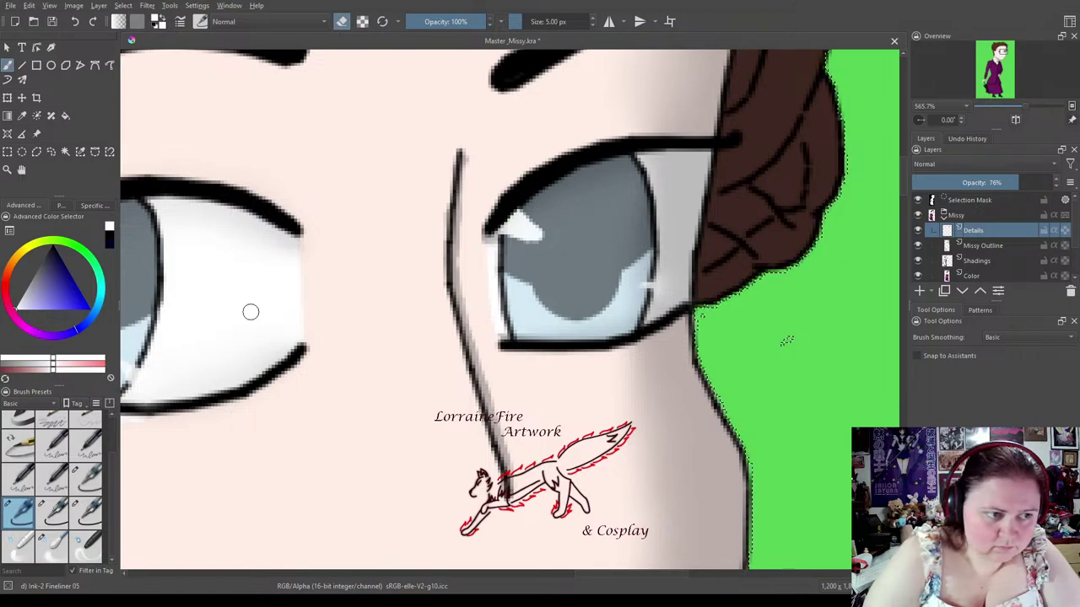
Paint black over the edges of the right eye's upper highlight to narrow it into a sharp point.
{"action": "key", "text": "e"}
{"action": "key", "text": "d"}
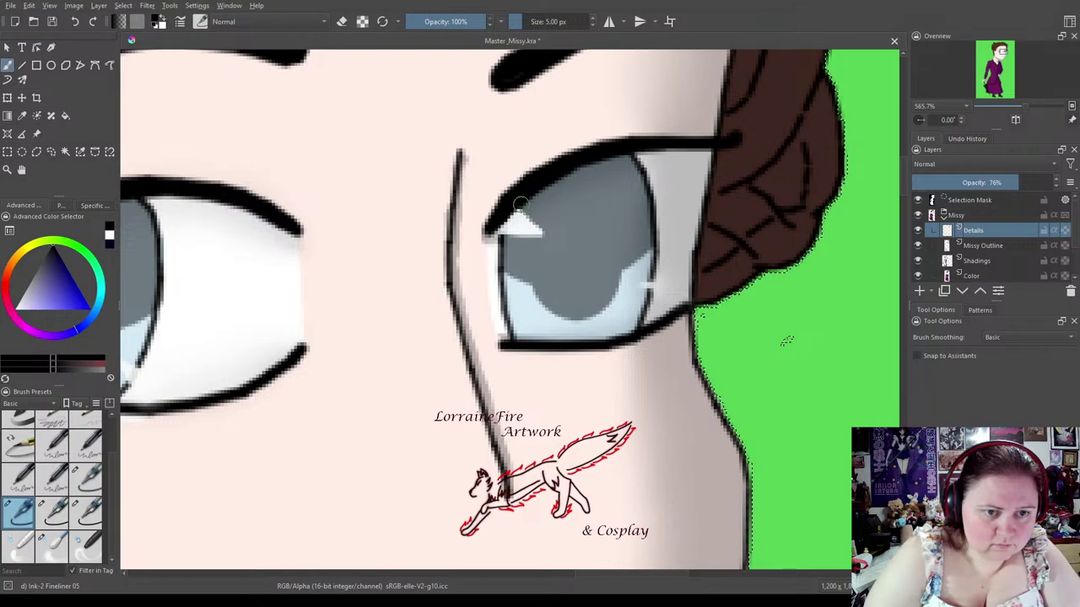
{"action": "left_click_drag", "start_coordinate": [486, 233], "coordinate": [499, 234]}
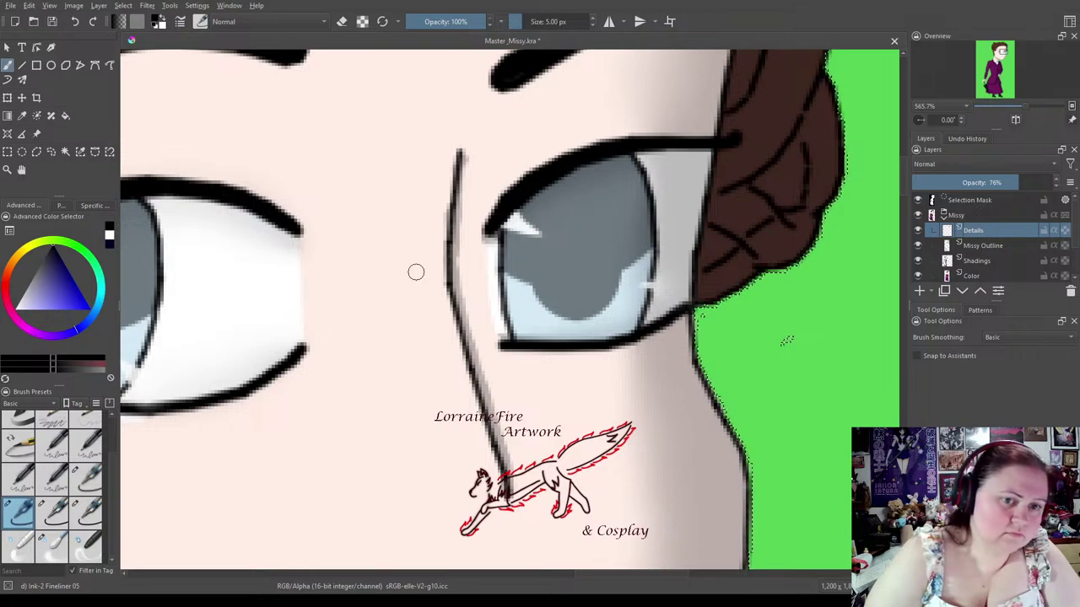
Narrow the left eye's upper highlight to a point with black paint and erase its spill over the eyelid outline.
{"action": "left_click_drag", "start_coordinate": [431, 297], "coordinate": [657, 273]}
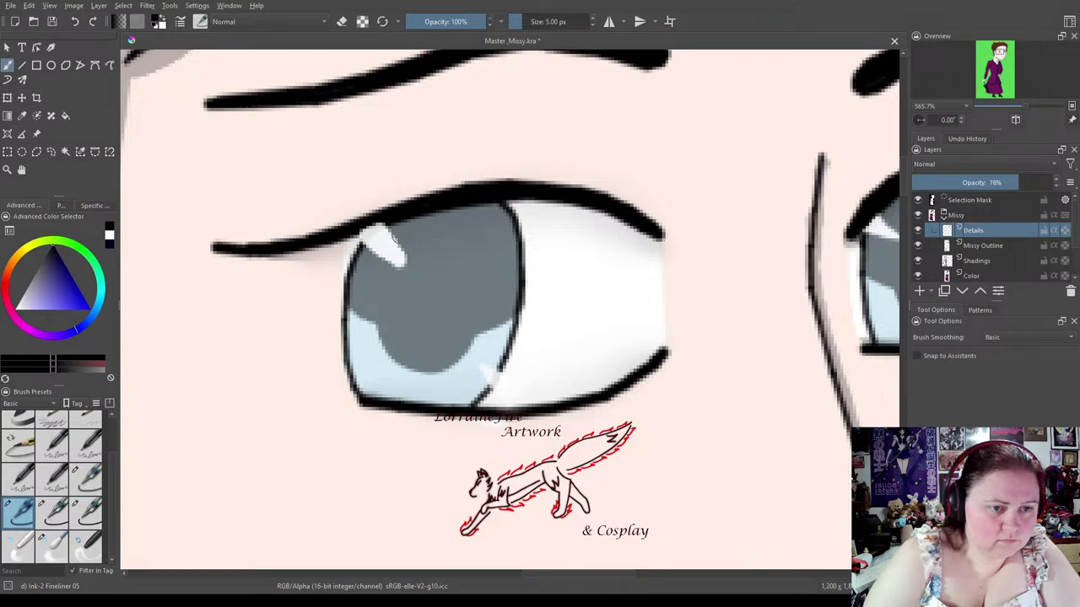
{"action": "left_click_drag", "start_coordinate": [350, 257], "coordinate": [366, 251]}
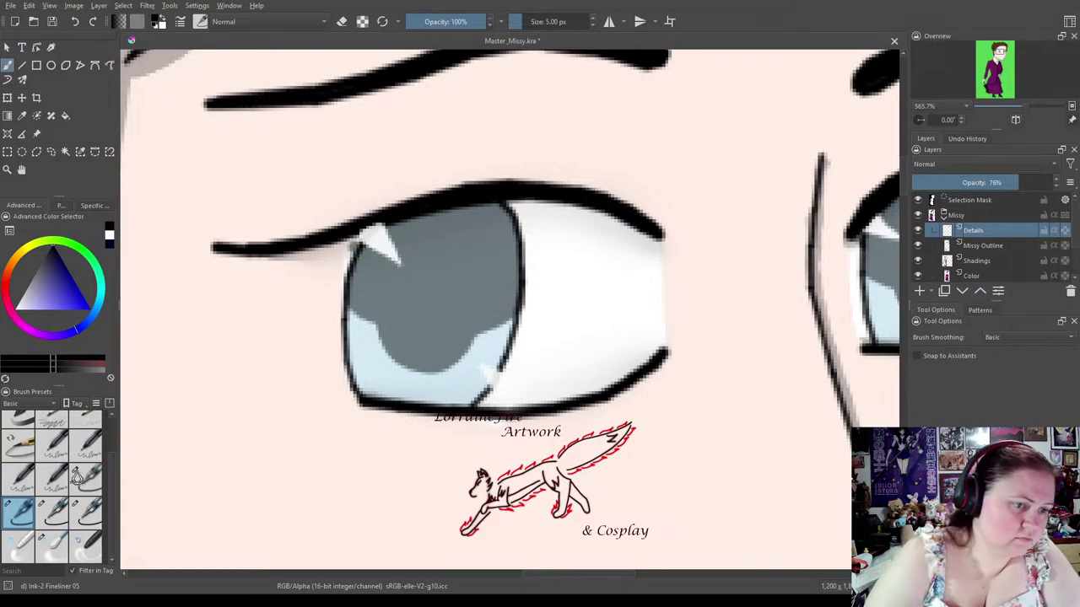
{"action": "left_click", "coordinate": [342, 21]}
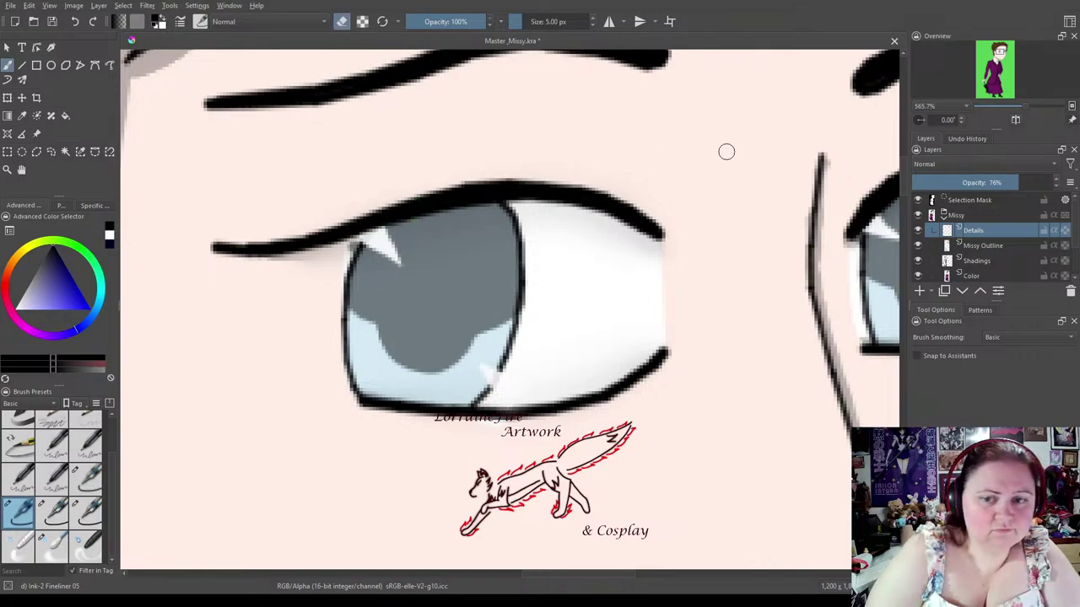
Clean up the outer edge of the left eye's upper highlight with the Details layer at 52% opacity, then restore the layer to 100%.
{"action": "left_click_drag", "start_coordinate": [1008, 184], "coordinate": [1056, 183]}
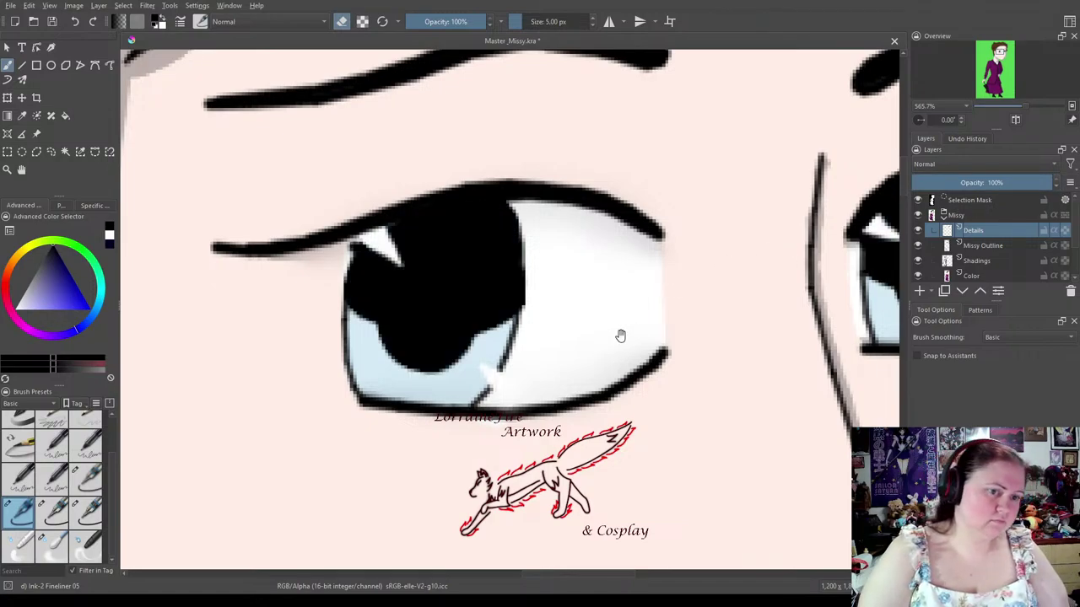
{"action": "left_click_drag", "start_coordinate": [580, 336], "coordinate": [515, 344]}
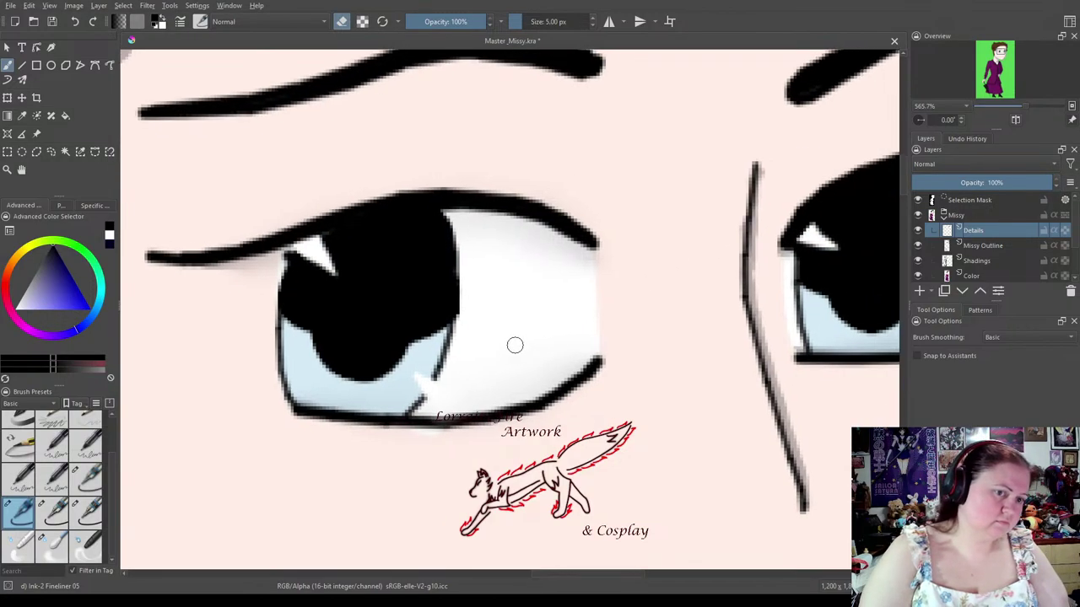
{"action": "left_click", "coordinate": [984, 182]}
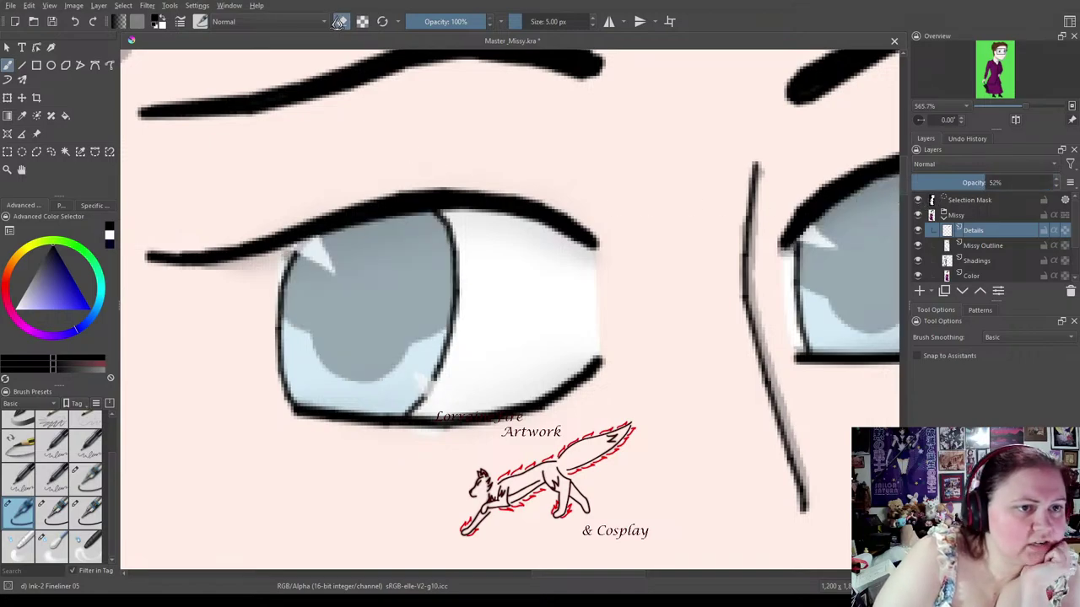
{"action": "left_click_drag", "start_coordinate": [285, 255], "coordinate": [286, 253]}
{"action": "key", "text": "e"}
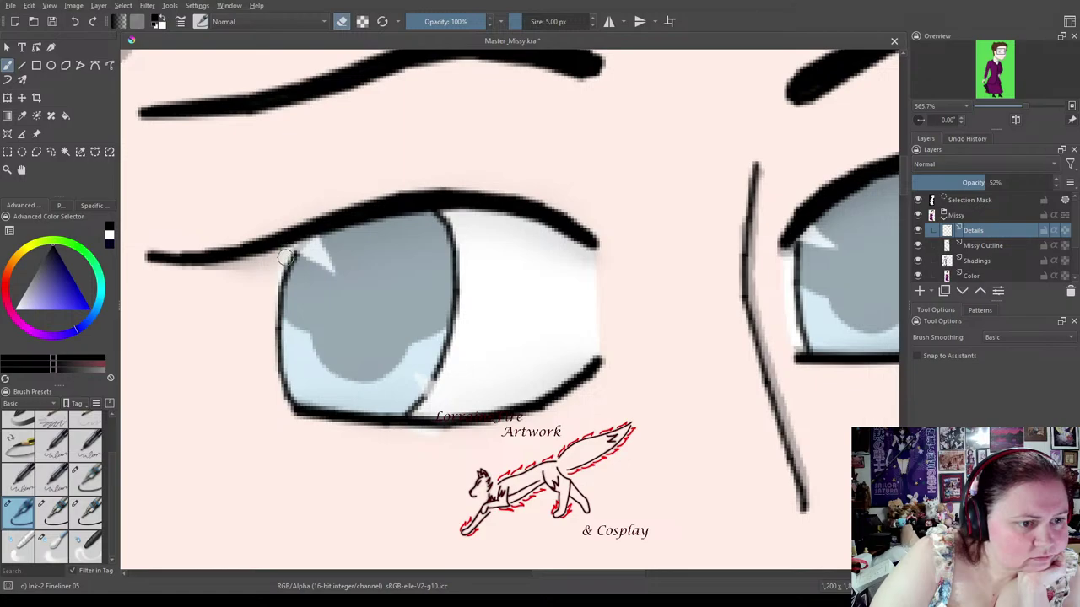
{"action": "left_click", "coordinate": [108, 243]}
{"action": "key", "text": "e"}
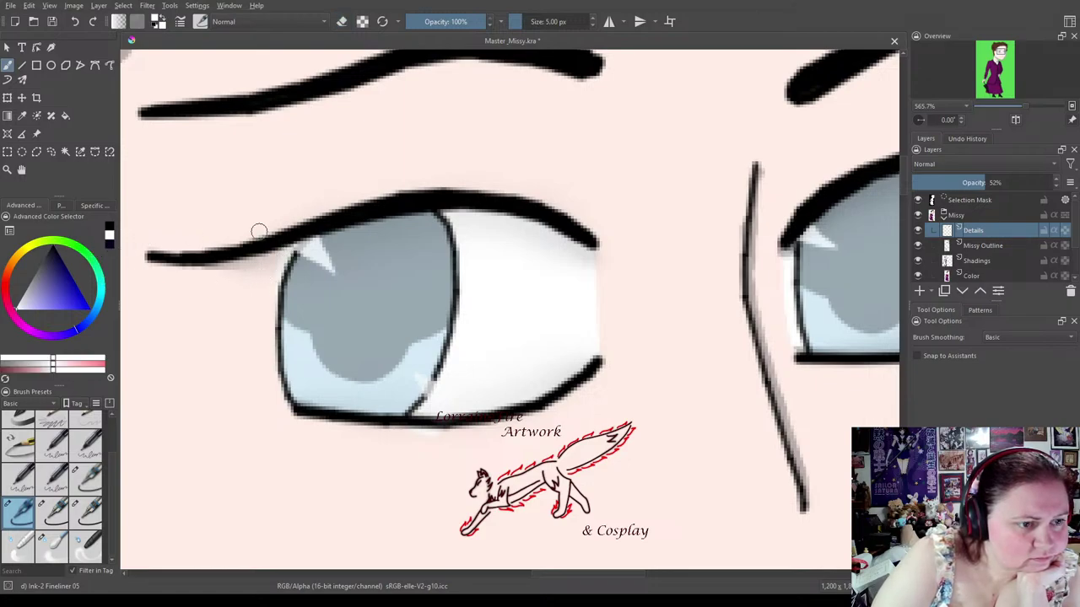
{"action": "key", "text": "x"}
{"action": "left_click", "coordinate": [342, 22]}
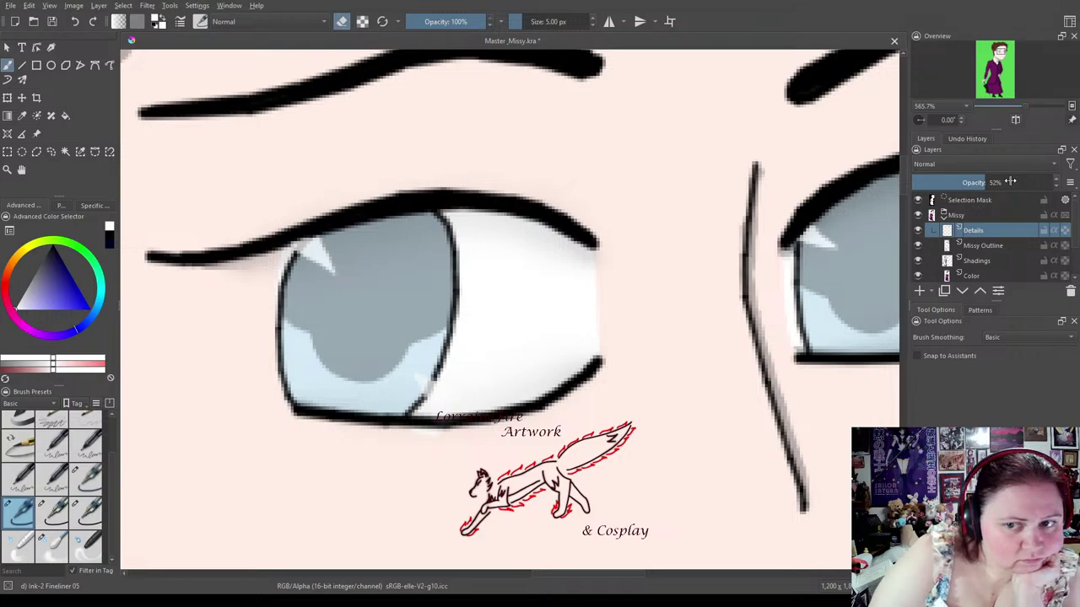
{"action": "left_click_drag", "start_coordinate": [1012, 182], "coordinate": [1056, 183]}
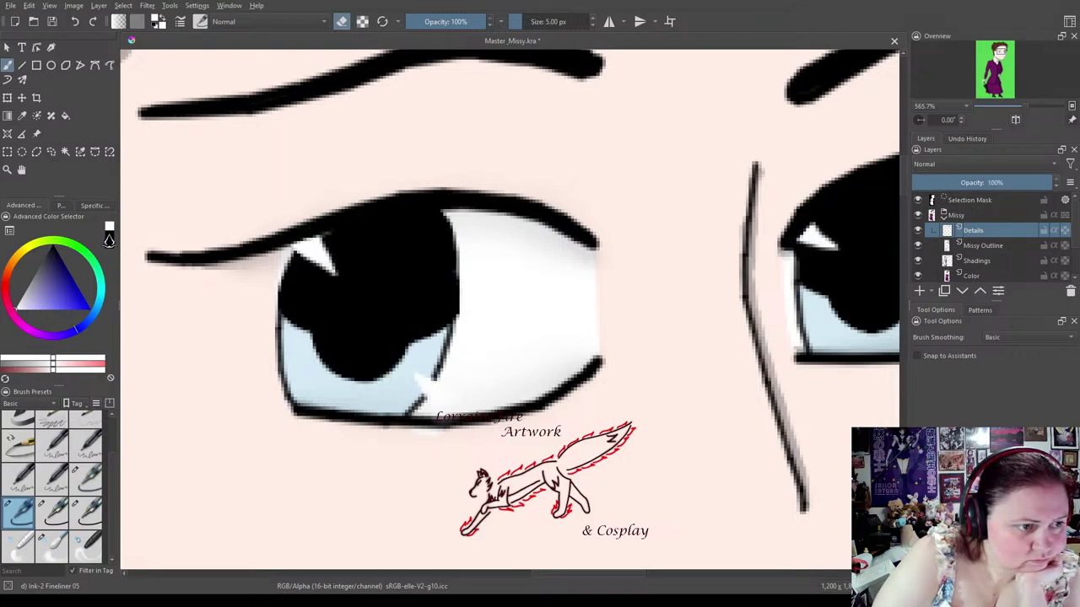
{"action": "key", "text": "e"}
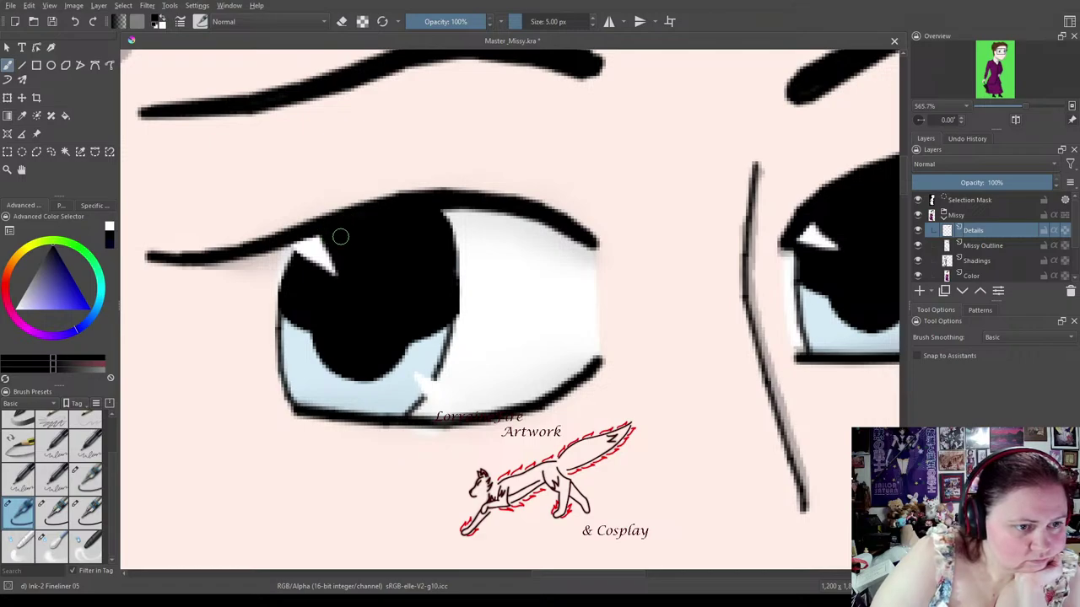
{"action": "left_click_drag", "start_coordinate": [515, 403], "coordinate": [599, 361]}
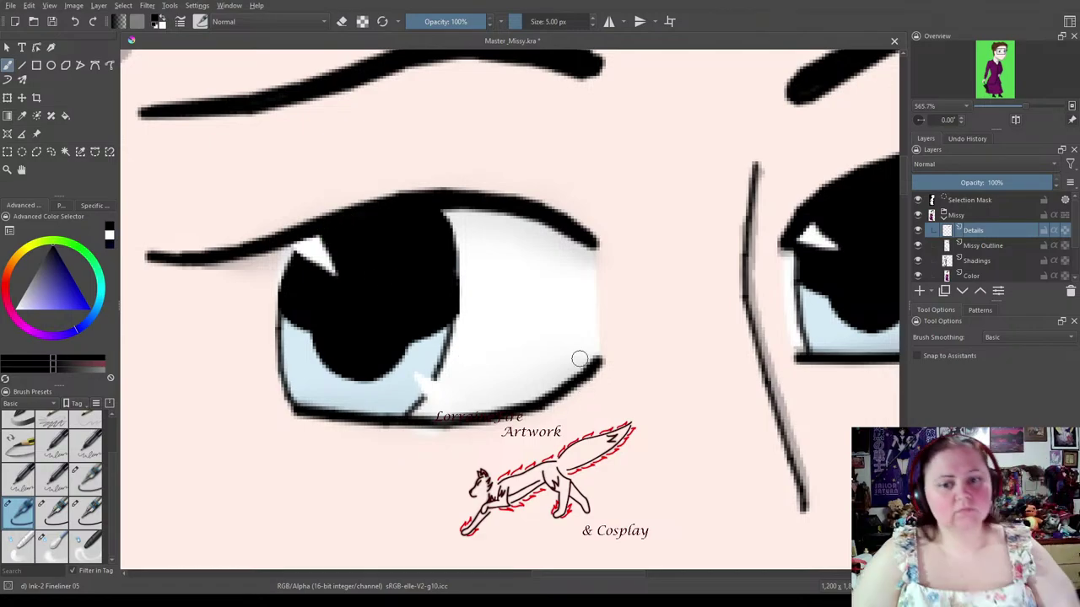
Collapse the Missy group, hide the green background layer and save the document.
{"action": "scroll", "coordinate": [597, 335], "scroll_direction": "down", "scroll_amount": 4}
{"action": "scroll", "coordinate": [602, 304], "scroll_direction": "down", "scroll_amount": 1}
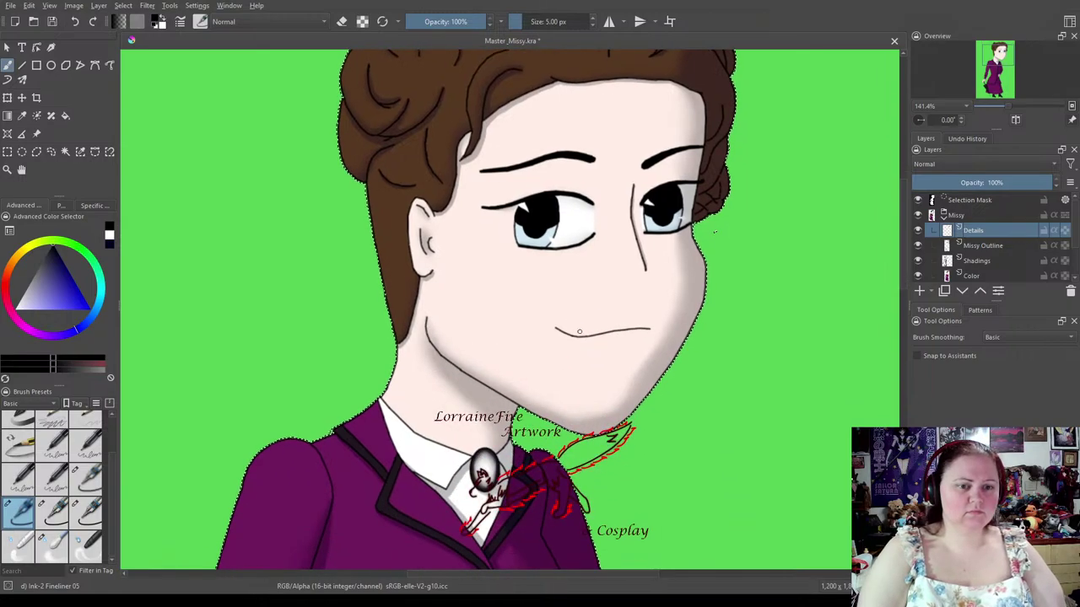
{"action": "scroll", "coordinate": [646, 309], "scroll_direction": "down", "scroll_amount": 1}
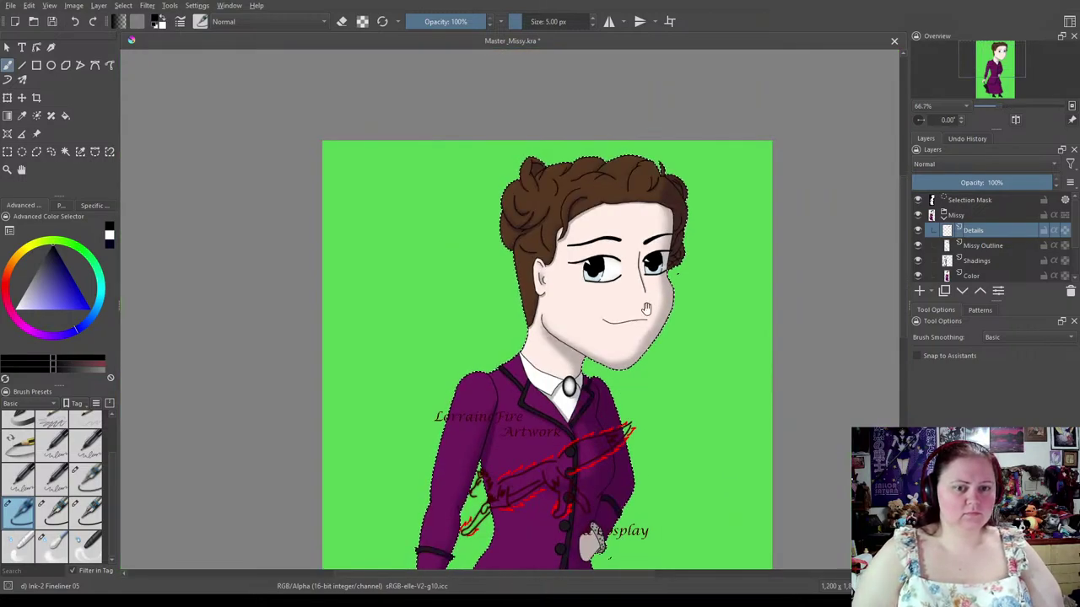
{"action": "scroll", "coordinate": [646, 309], "scroll_direction": "down", "scroll_amount": 2}
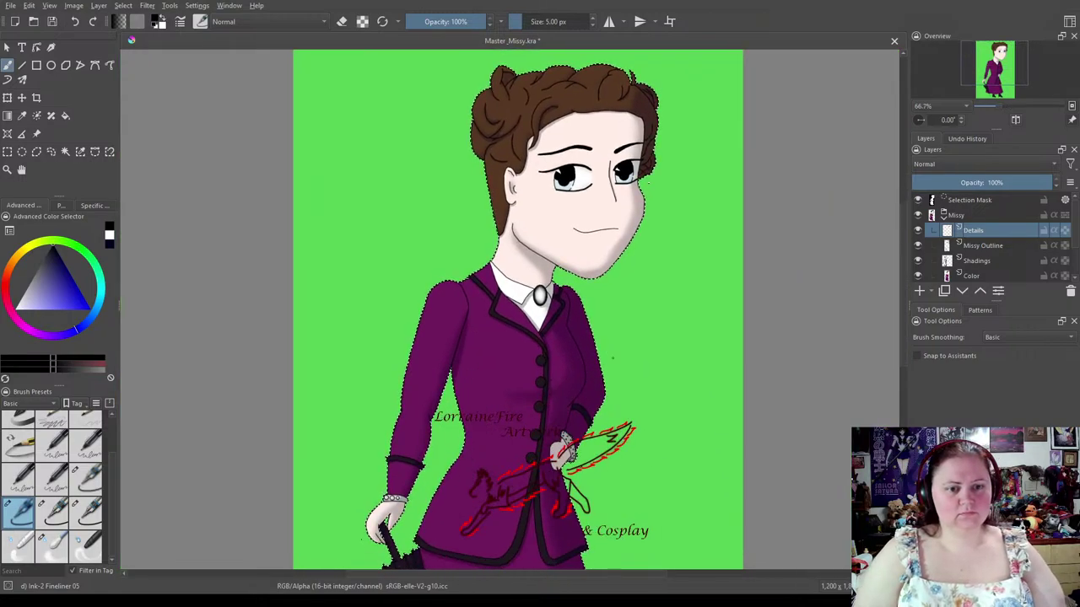
{"action": "scroll", "coordinate": [620, 356], "scroll_direction": "down", "scroll_amount": 1}
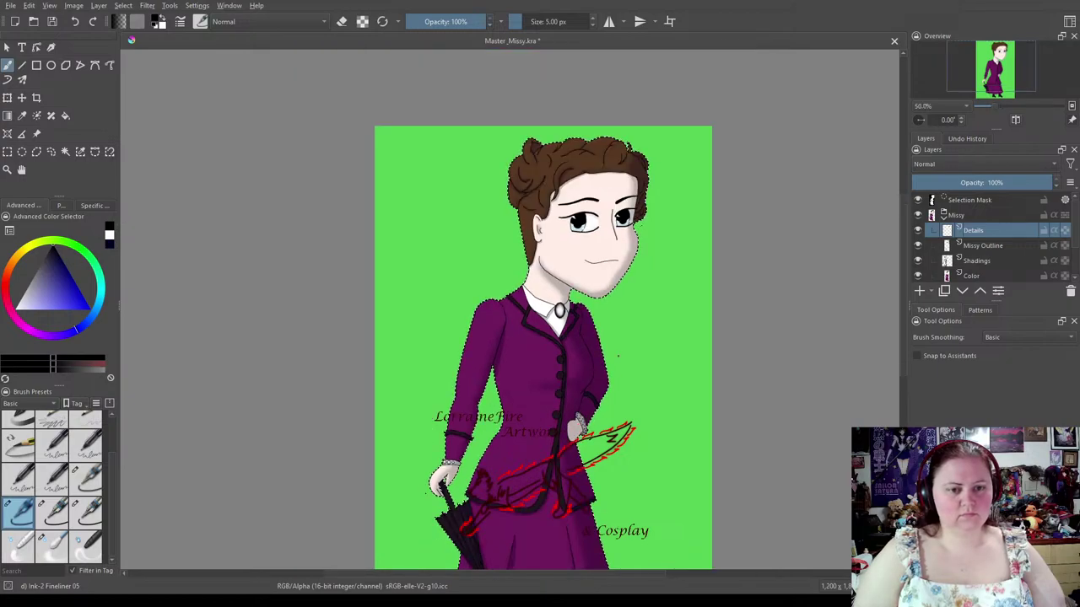
{"action": "mouse_move", "coordinate": [607, 356]}
{"action": "left_mouse_down"}
{"action": "mouse_move", "coordinate": [570, 357]}
{"action": "mouse_move", "coordinate": [595, 347]}
{"action": "left_mouse_up"}
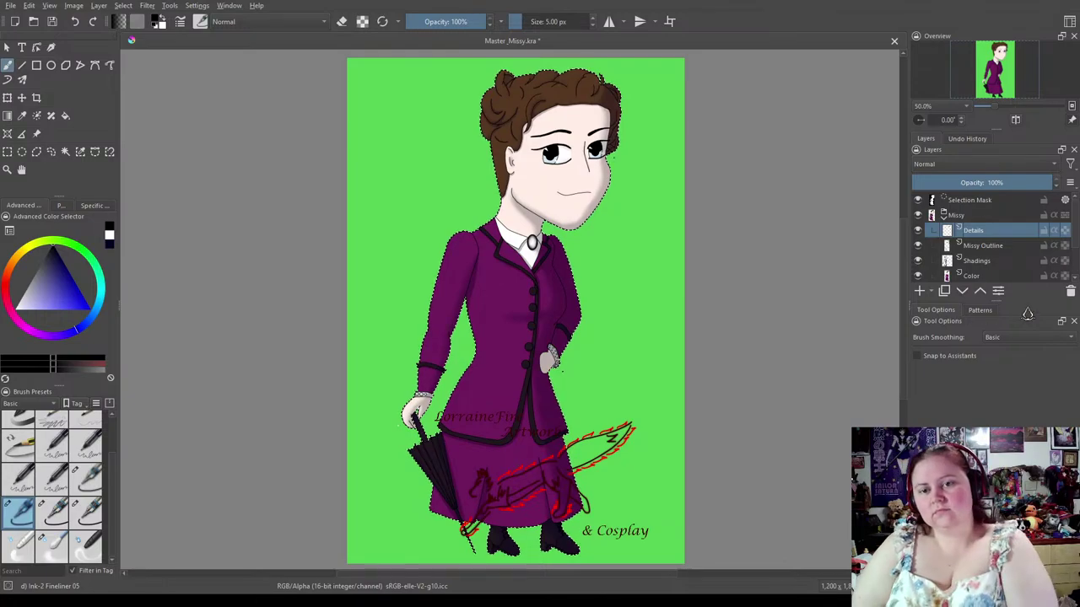
{"action": "left_click", "coordinate": [943, 215]}
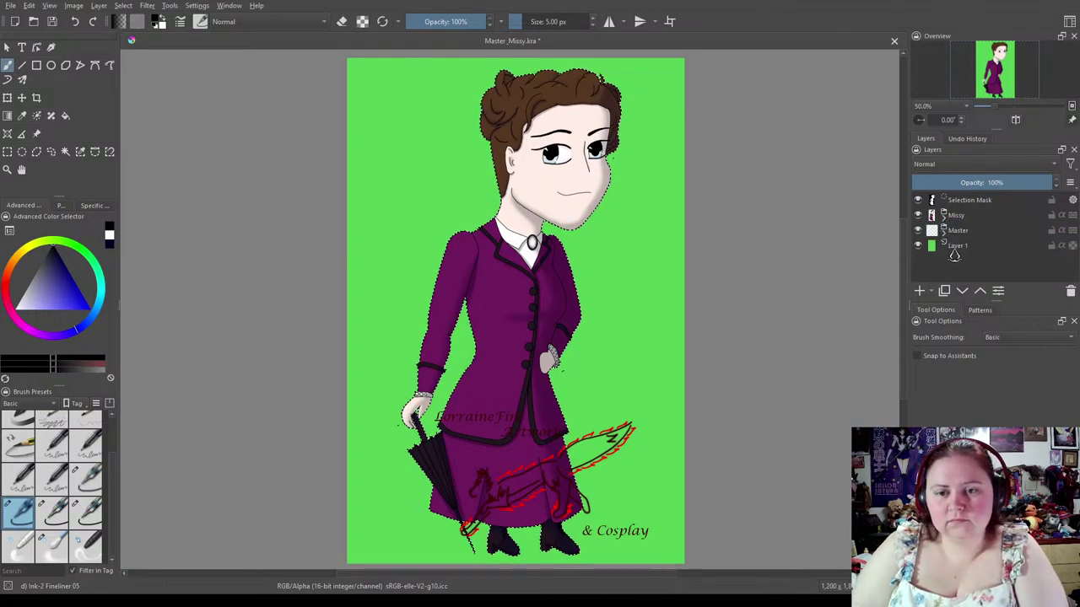
{"action": "left_click", "coordinate": [918, 245]}
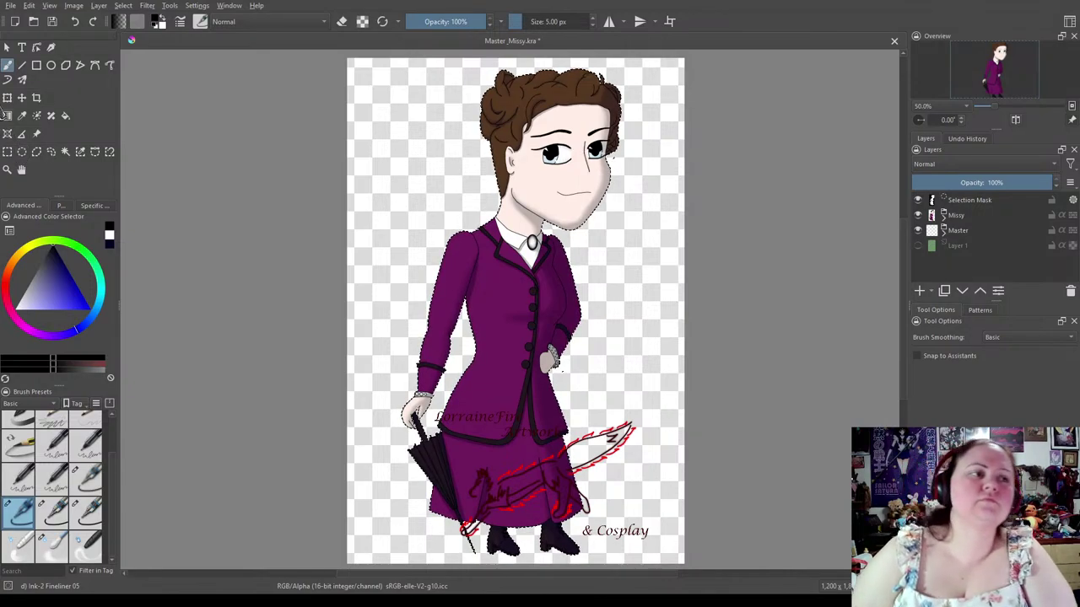
{"action": "left_click", "coordinate": [52, 22]}
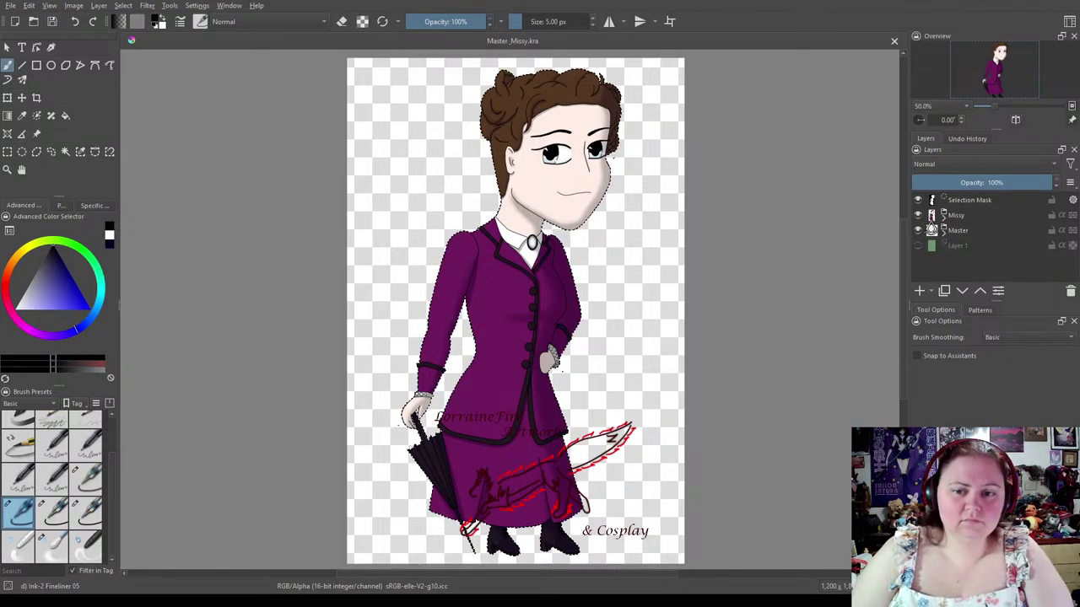
Hide the Missy group and show the pencil sketch layer inside the expanded Master group.
{"action": "left_click", "coordinate": [917, 217]}
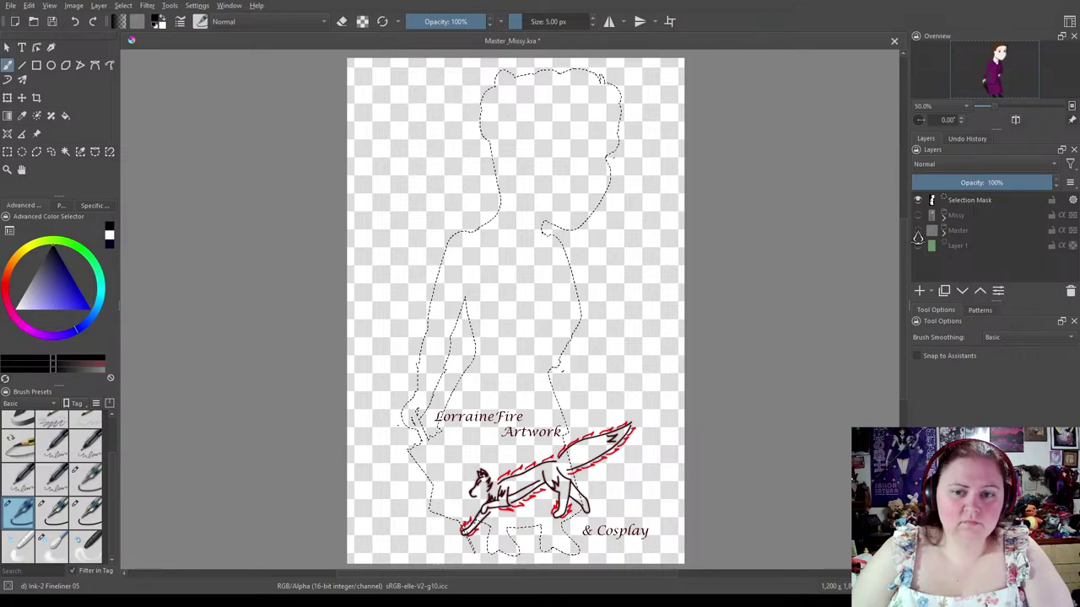
{"action": "left_click", "coordinate": [918, 231]}
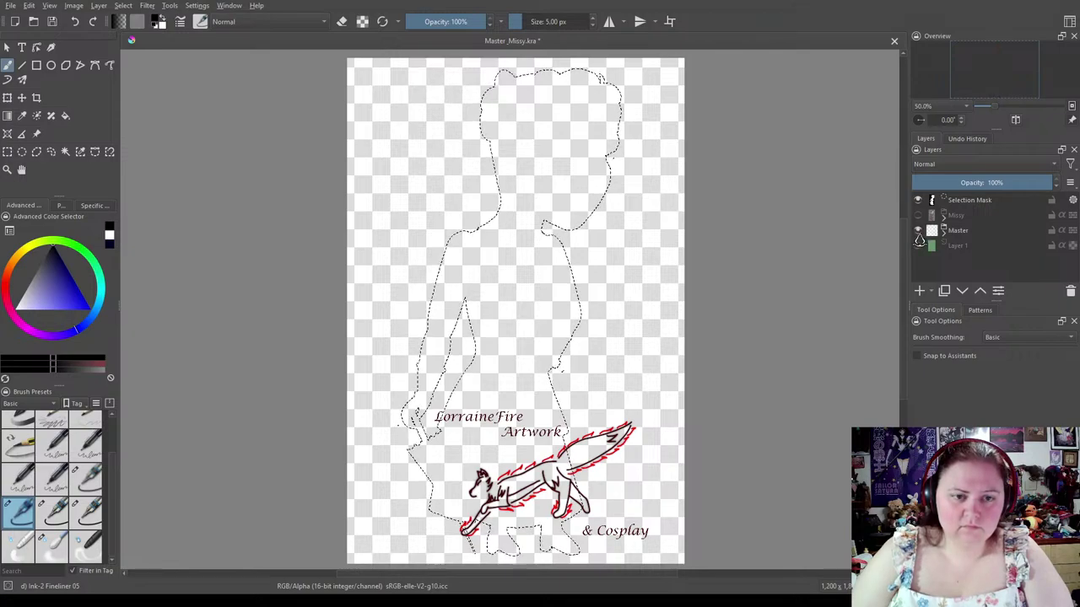
{"action": "left_click", "coordinate": [944, 230]}
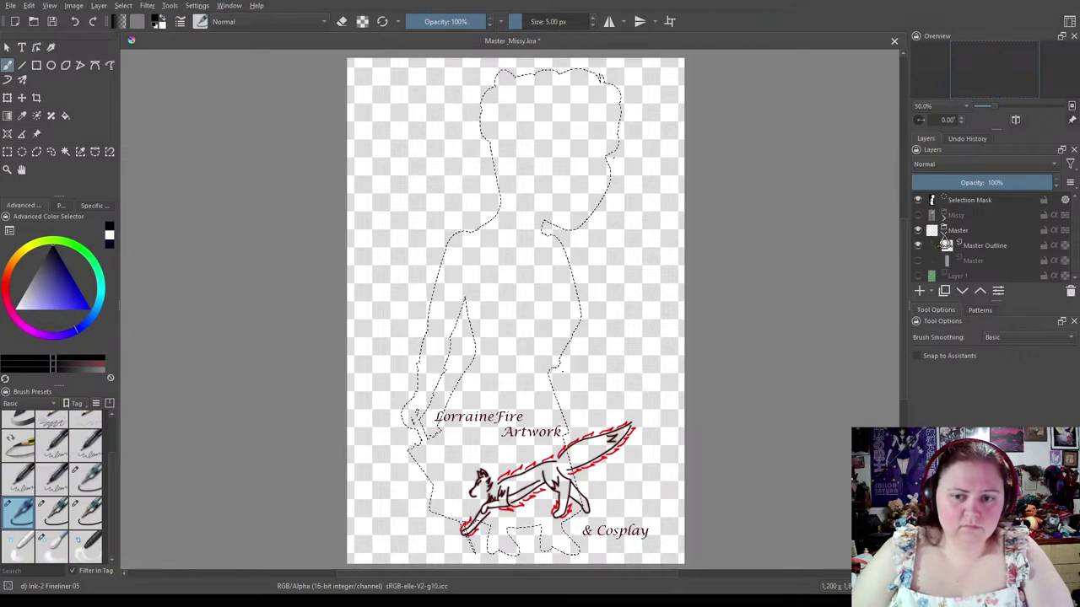
{"action": "left_click", "coordinate": [918, 260]}
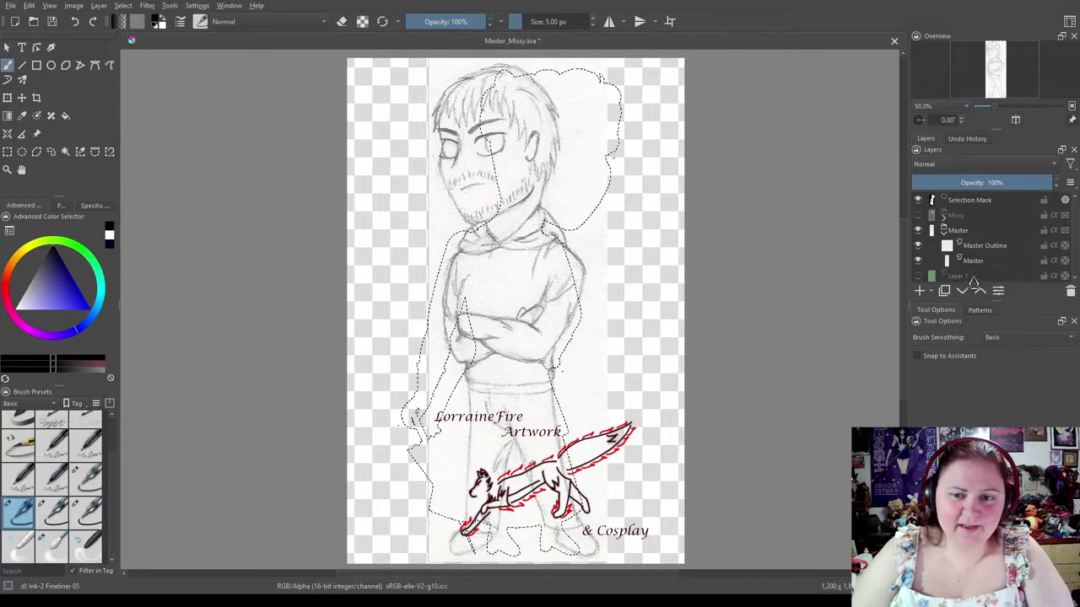
Show the Missy group again, then hide and collapse the Master group.
{"action": "left_click", "coordinate": [918, 215]}
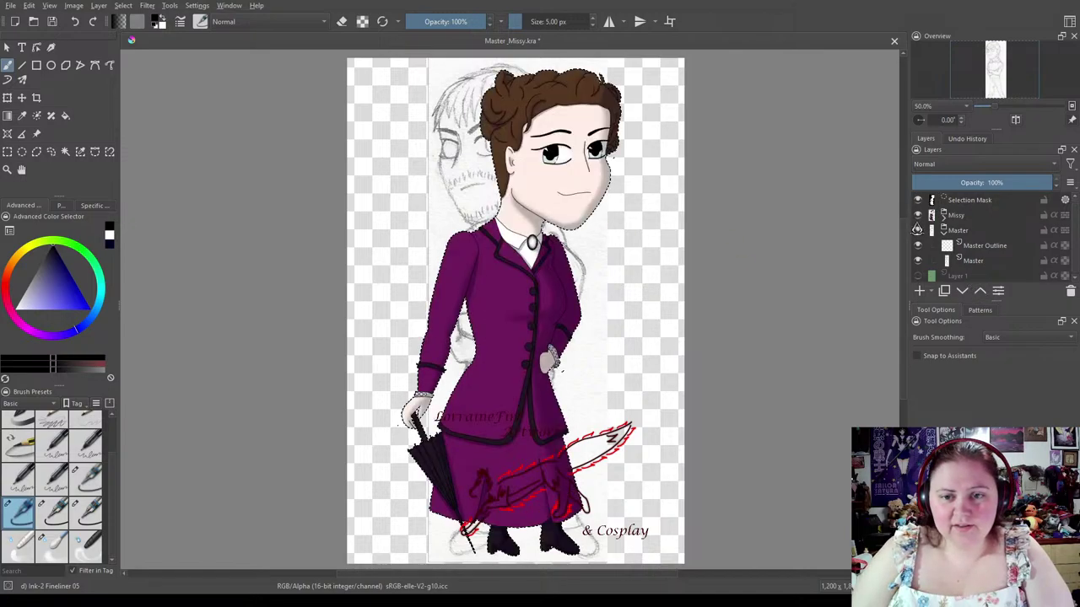
{"action": "left_click", "coordinate": [918, 232]}
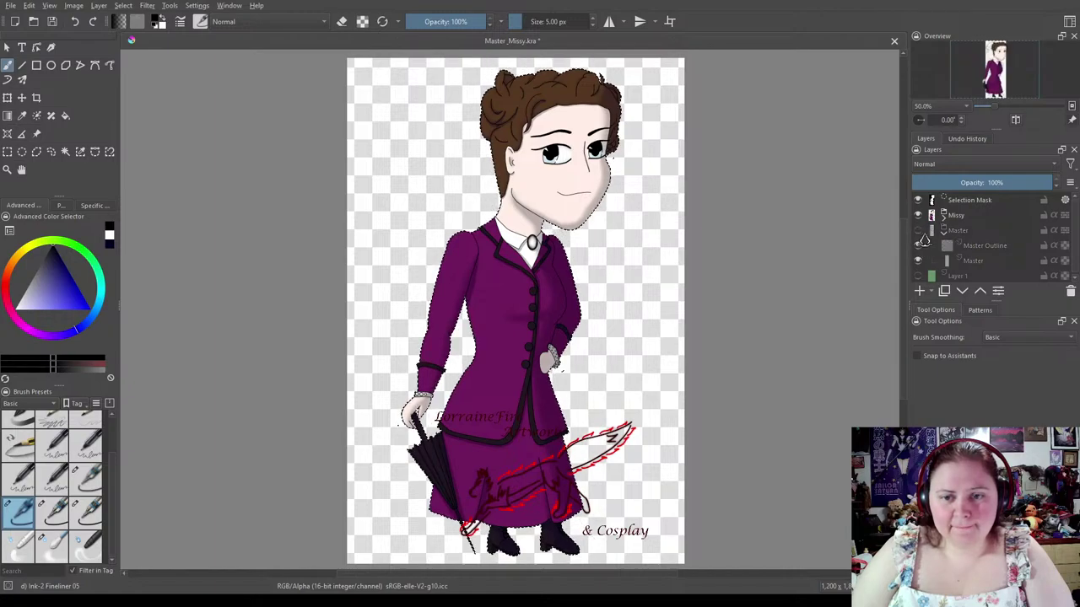
{"action": "left_click", "coordinate": [944, 230]}
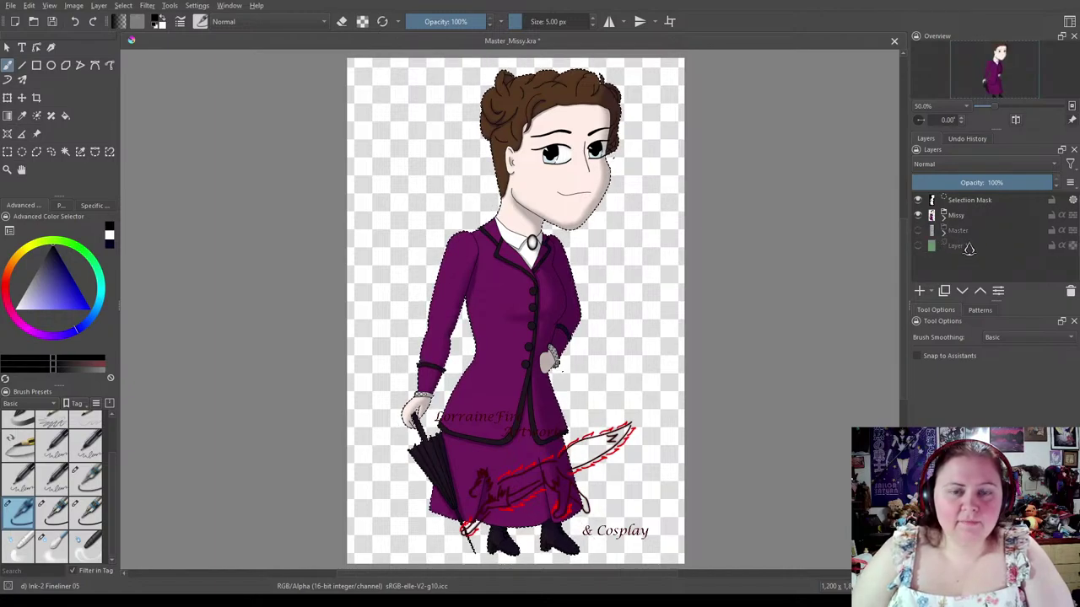